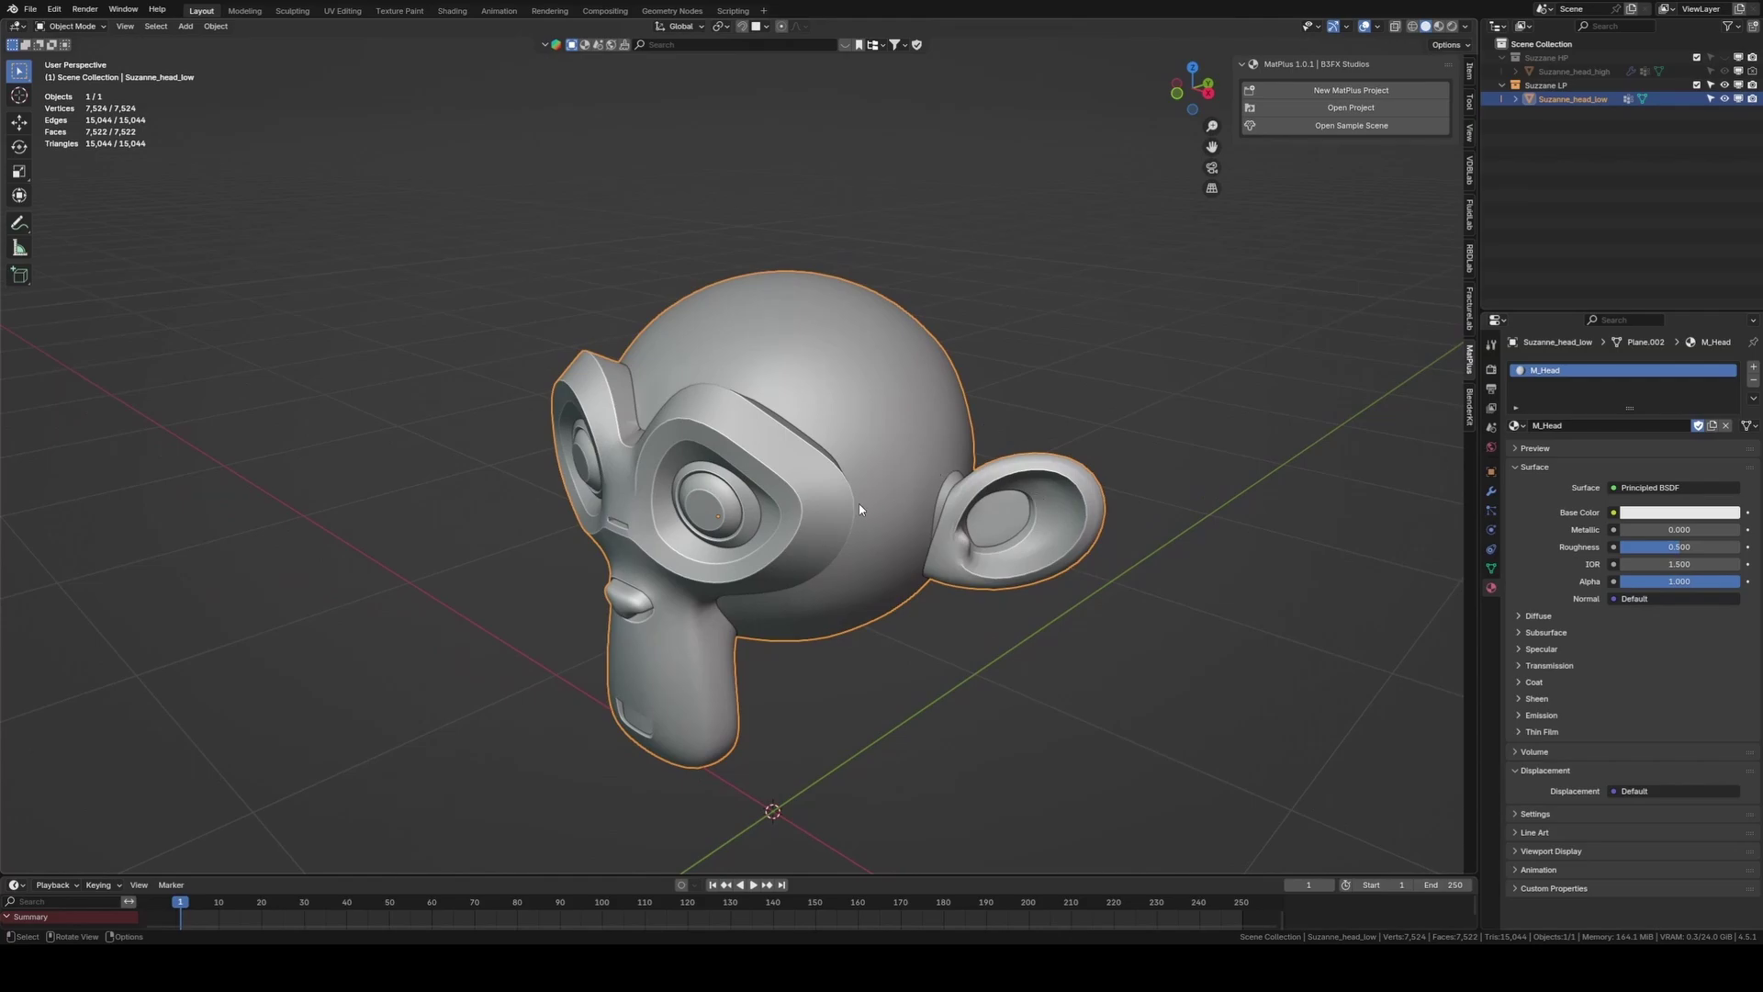
Inspect the low-poly head's UVs in the UV Editing workspace, then return to Layout
mouse_move(860, 508)
middle_mouse_down()
mouse_move(876, 523)
mouse_move(835, 524)
middle_mouse_up()
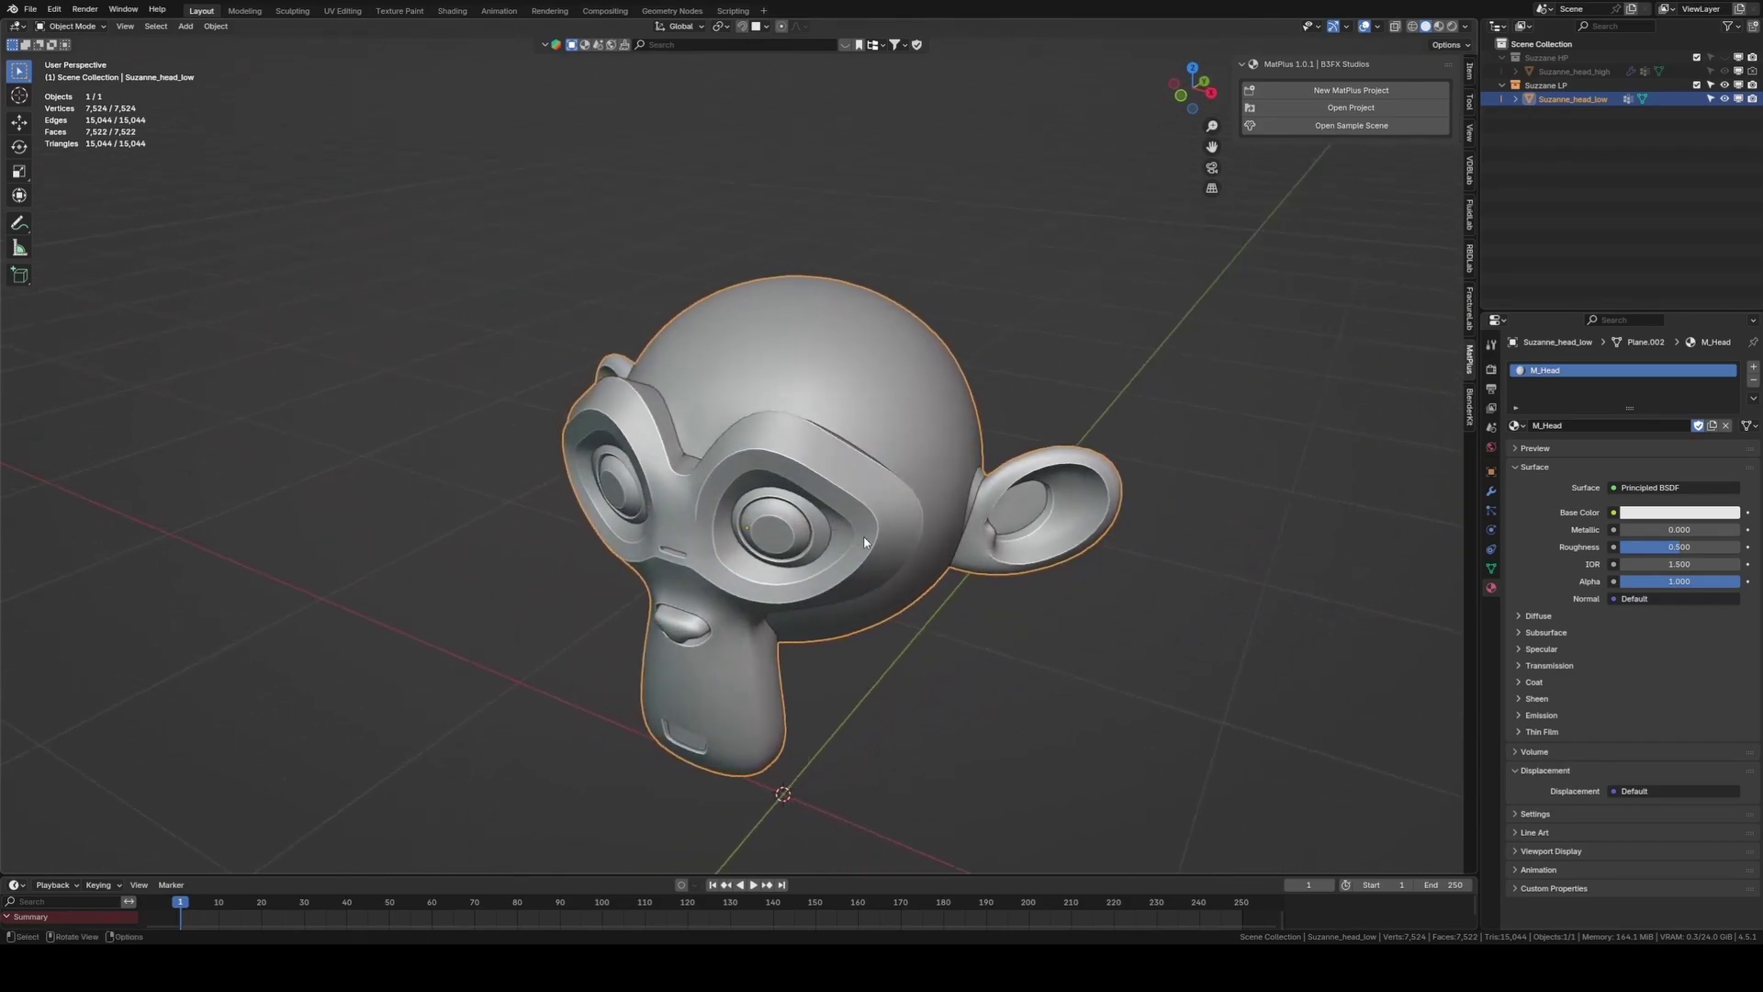
middle_click_drag(913, 539, 868, 513)
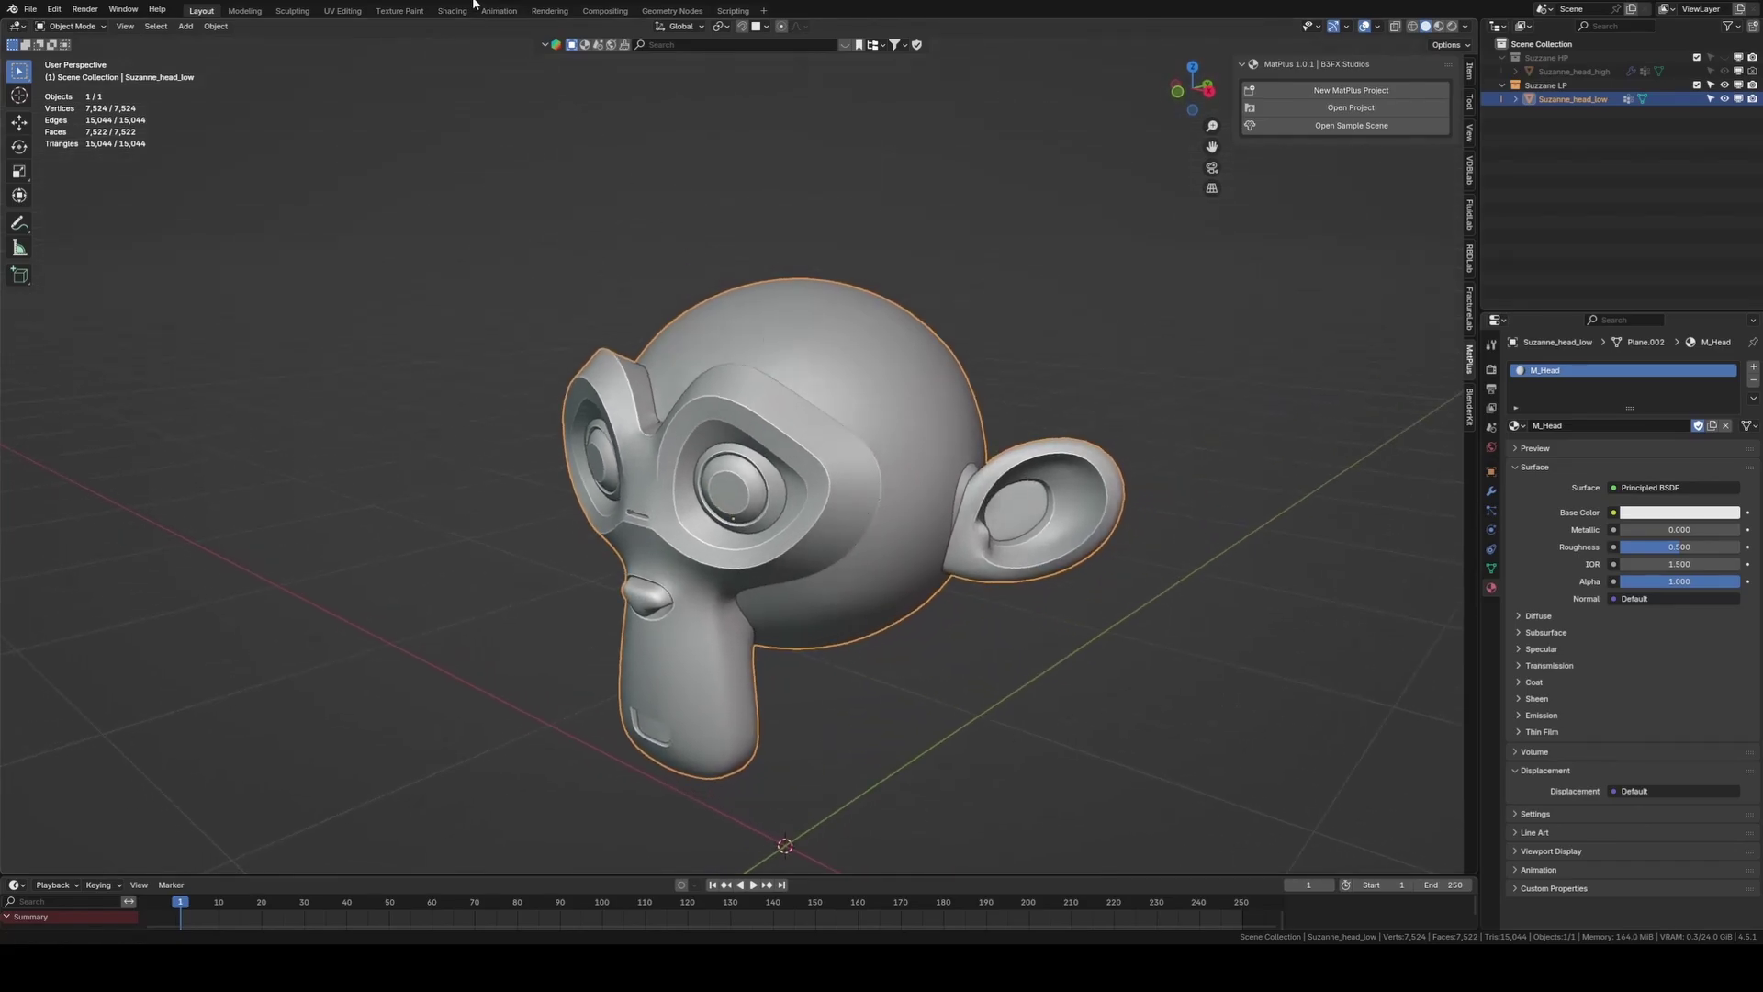
left_click(342, 10)
key("a")
key("Tab")
left_click(203, 11)
Compare the high-poly and low-poly Suzanne heads by toggling their collections' visibility
middle_click_drag(453, 195, 707, 404)
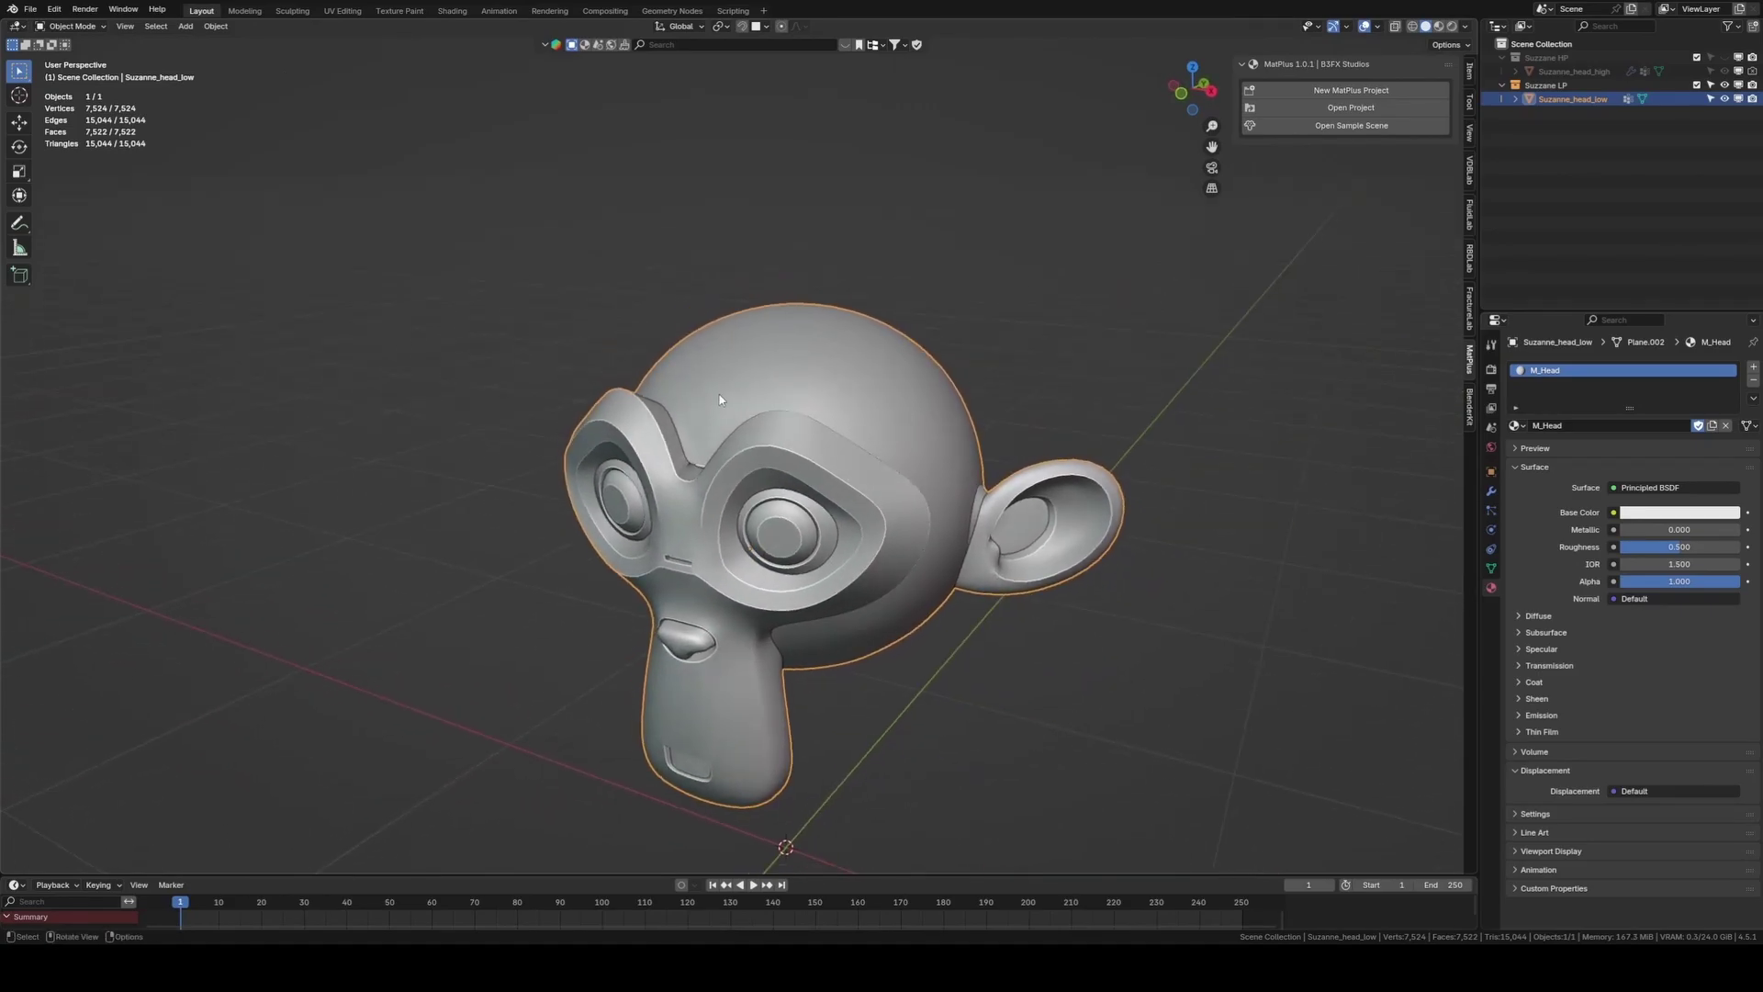
left_click(1725, 84)
left_click(1724, 57)
middle_click_drag(918, 367, 1010, 363)
left_click(1723, 57)
left_click(1725, 84)
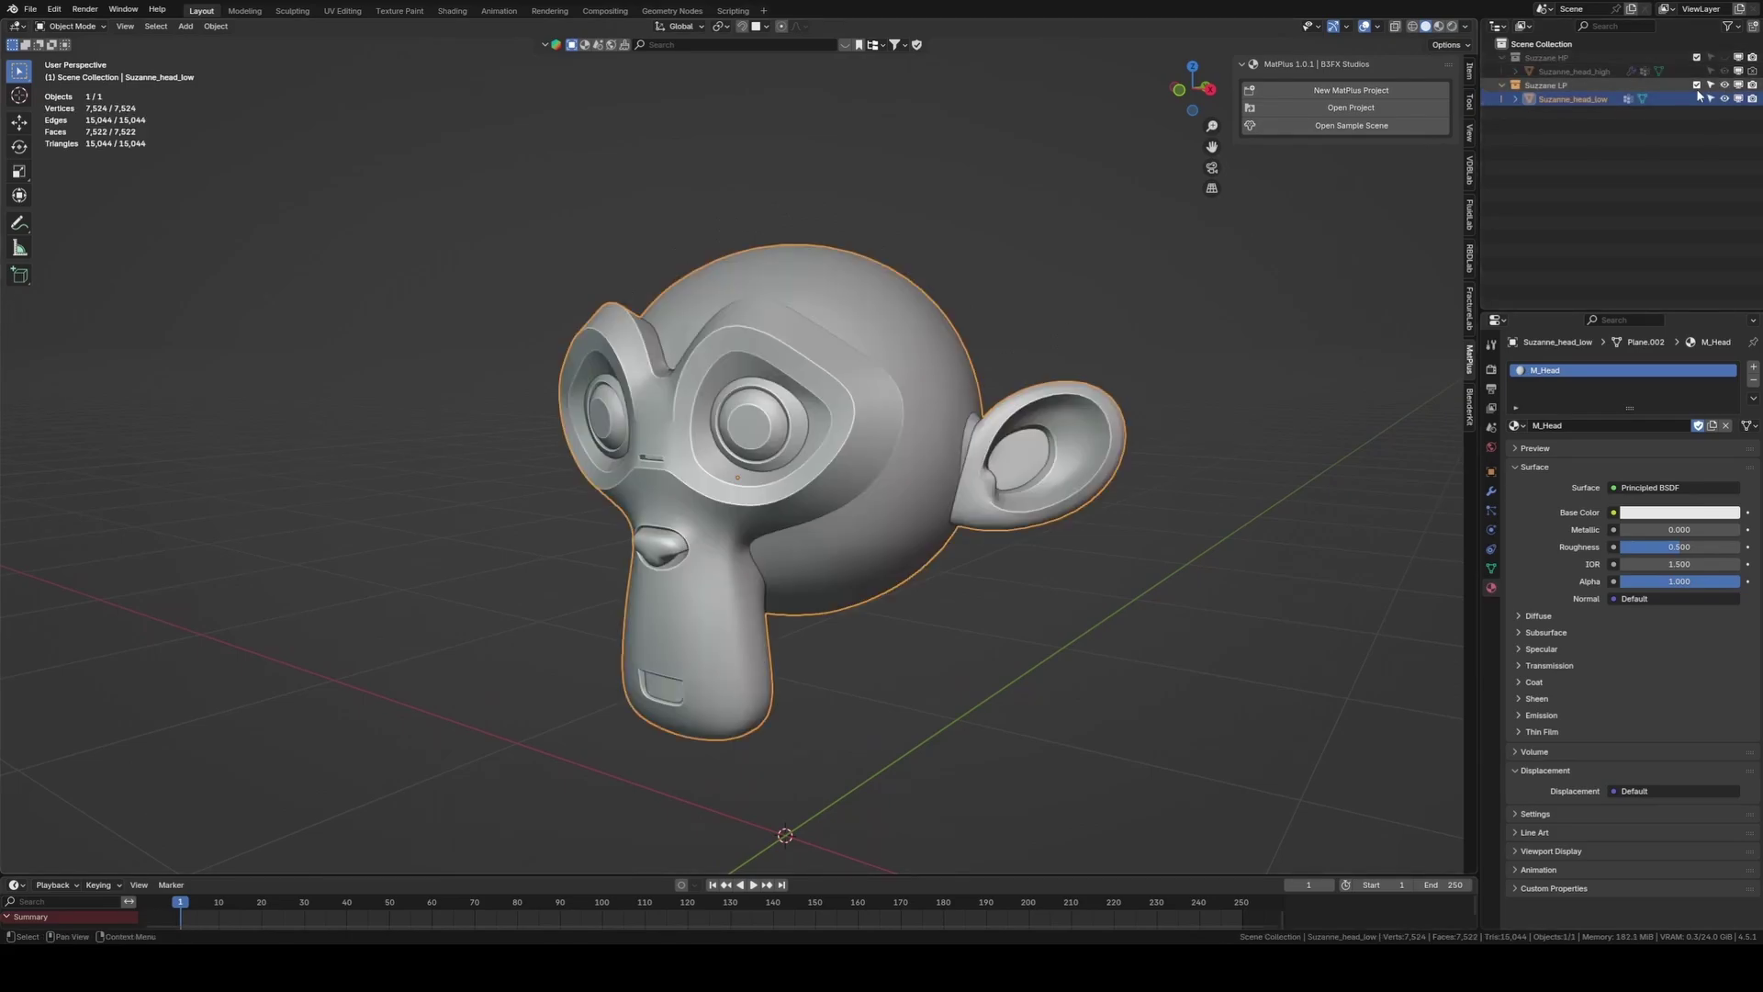
middle_click_drag(984, 273, 860, 303)
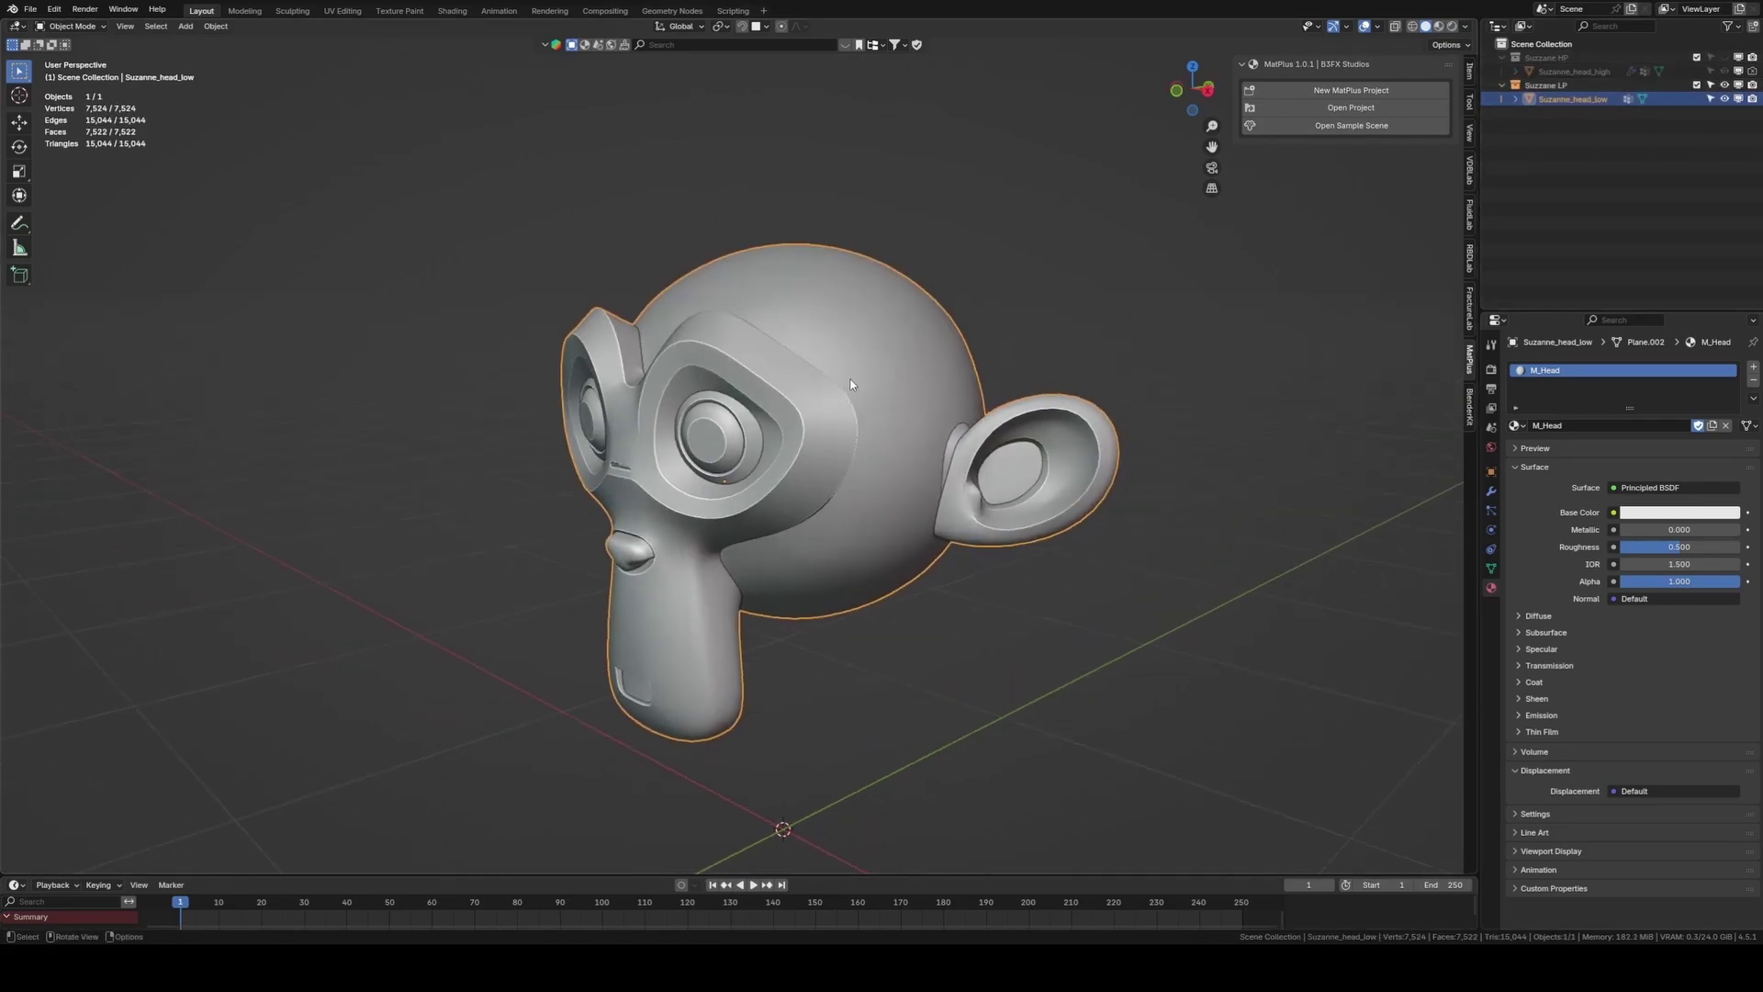
middle_click_drag(852, 382, 852, 393)
Create a new MatPlus project named Tutorial_Matp
scroll(852, 393, "down", 5)
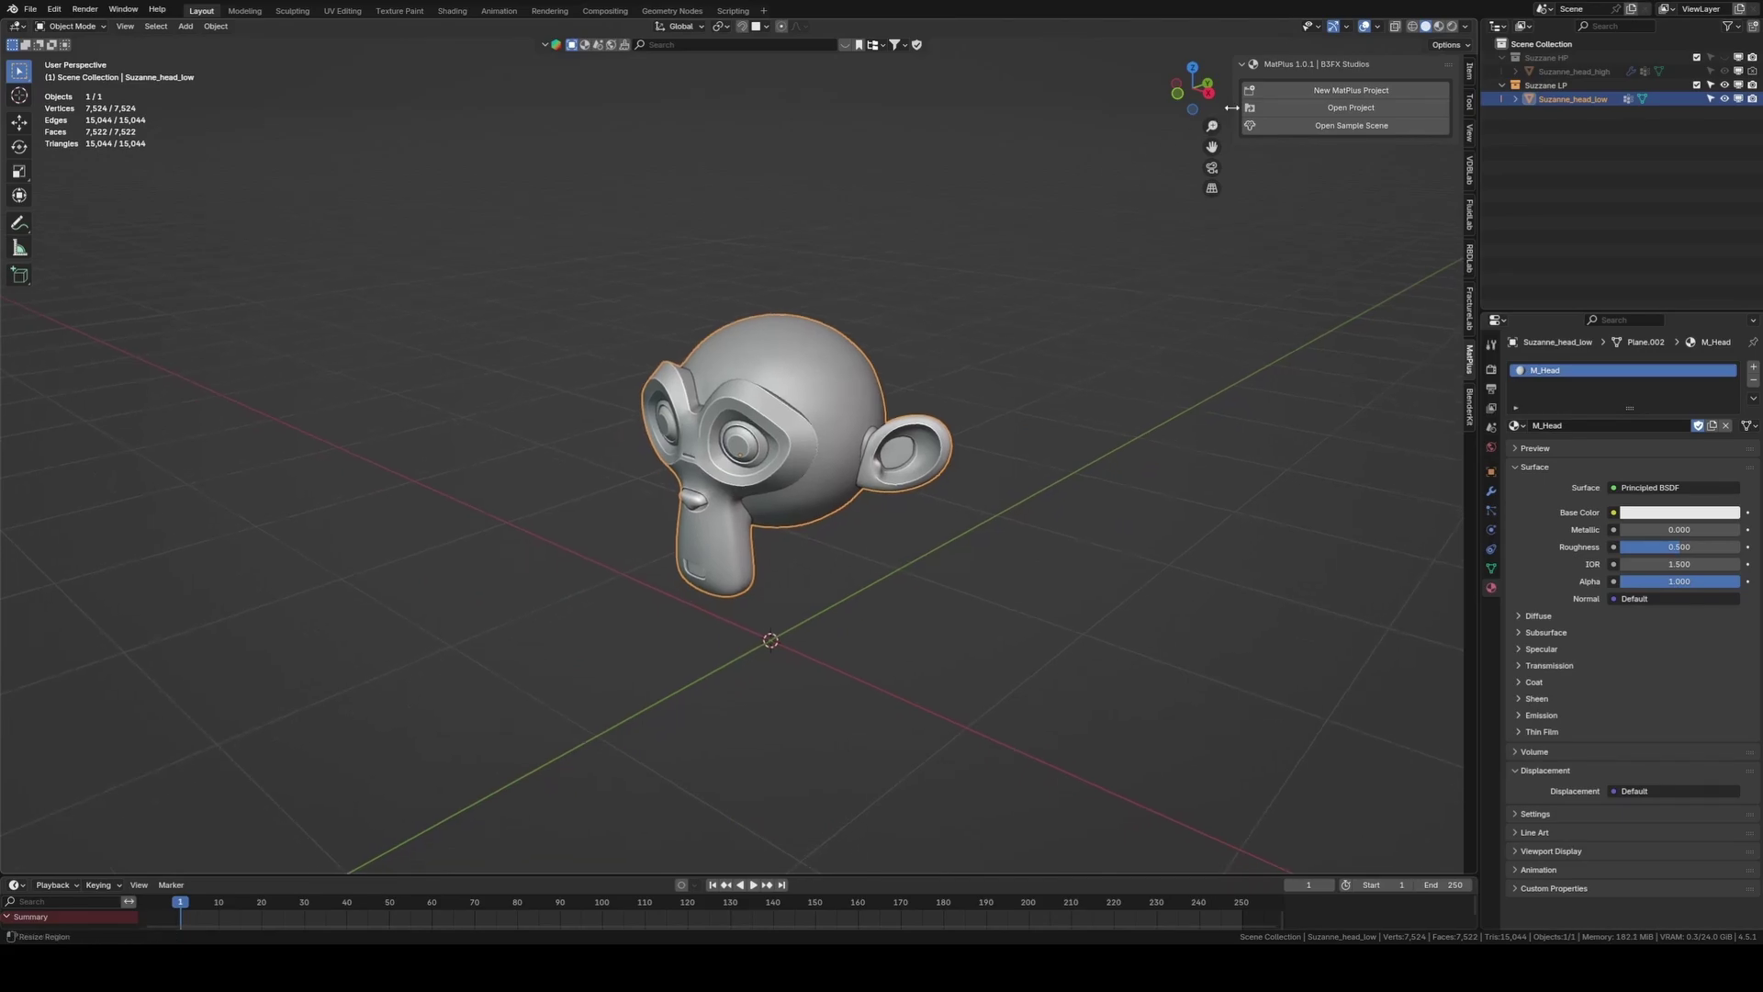
left_click(1342, 92)
left_click(1368, 96)
type("Tutorial")
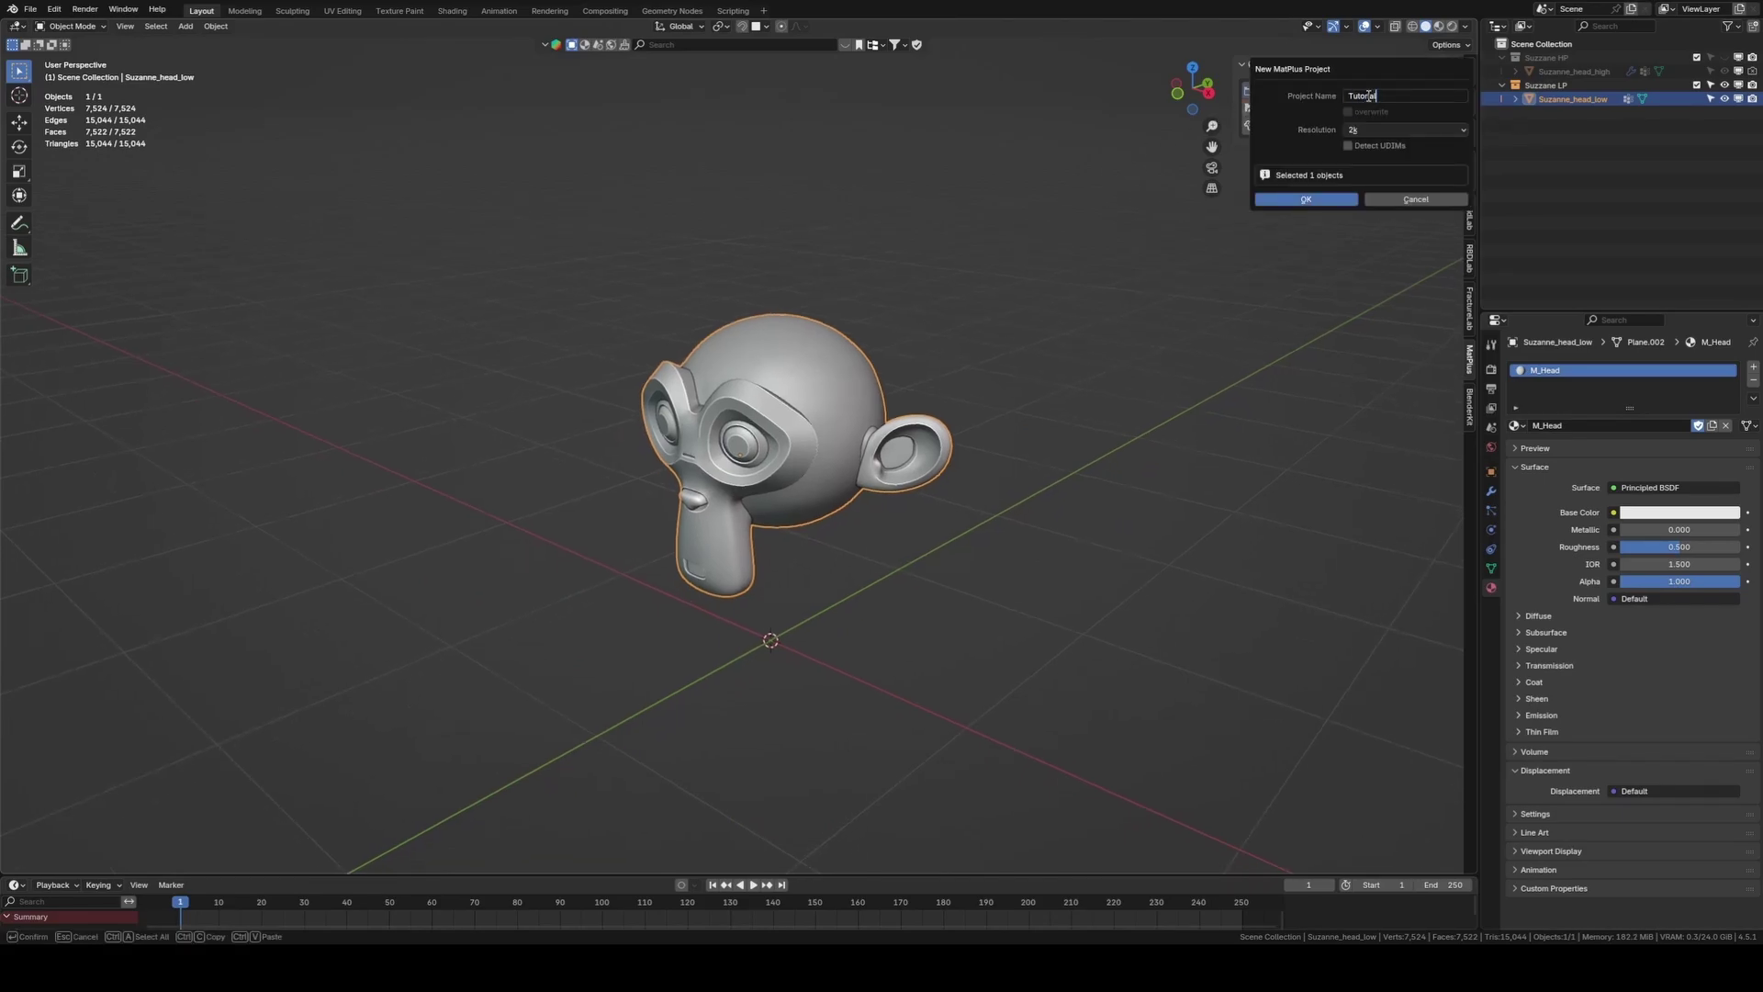
type("_Matp")
left_click(1345, 144)
left_click(1305, 200)
Widen the MatPlus panel and set Fill Layer 0's colour to dark red #883333
left_click_drag(1240, 197, 1186, 188)
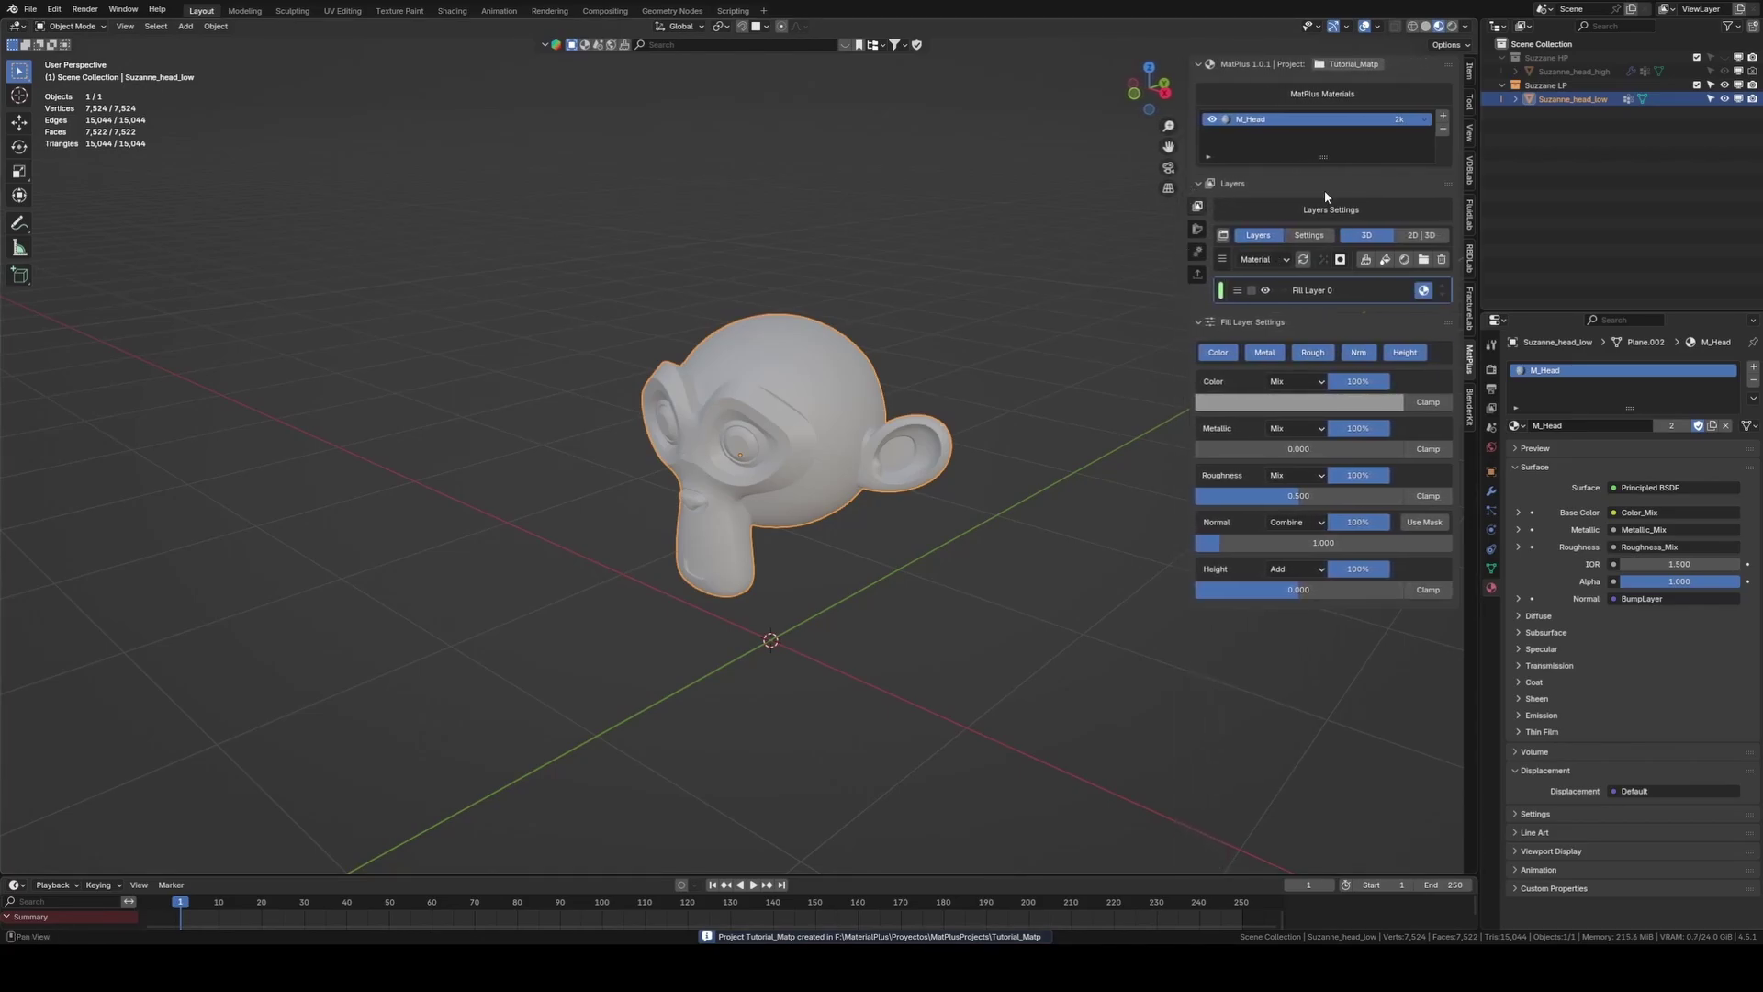
left_click(1258, 410)
mouse_move(1260, 223)
left_mouse_down()
mouse_move(1300, 193)
mouse_move(1279, 208)
left_mouse_up()
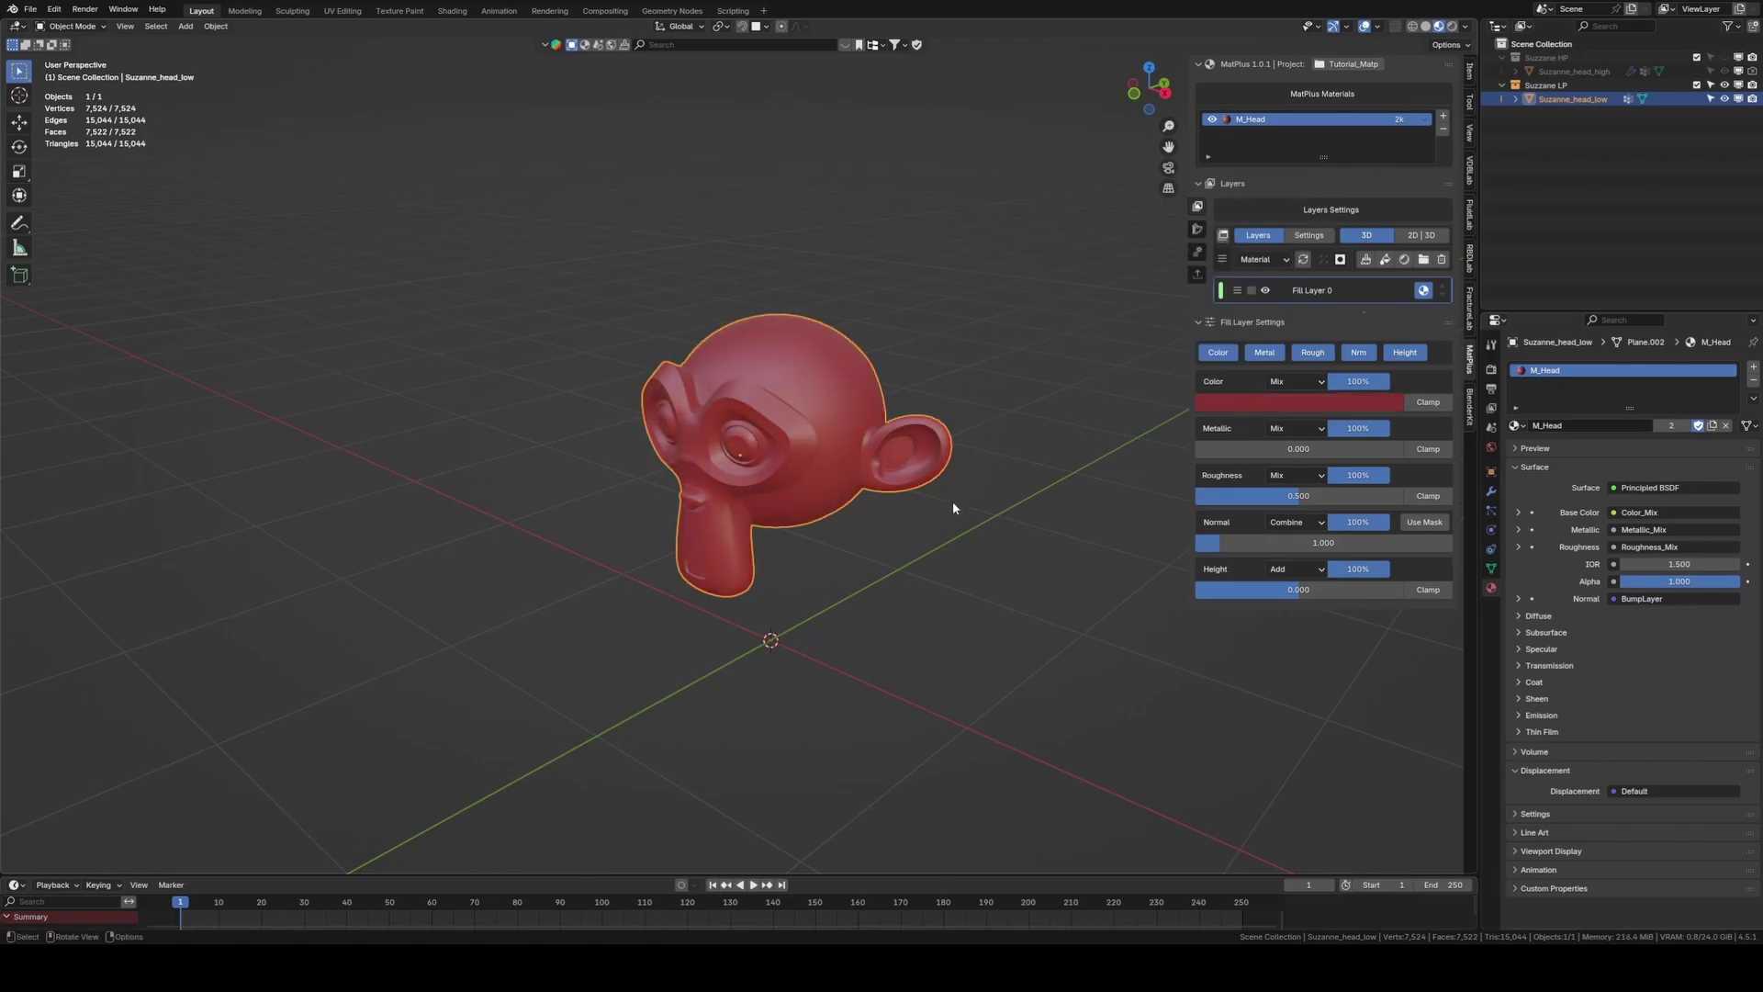
middle_click_drag(1014, 513, 939, 570)
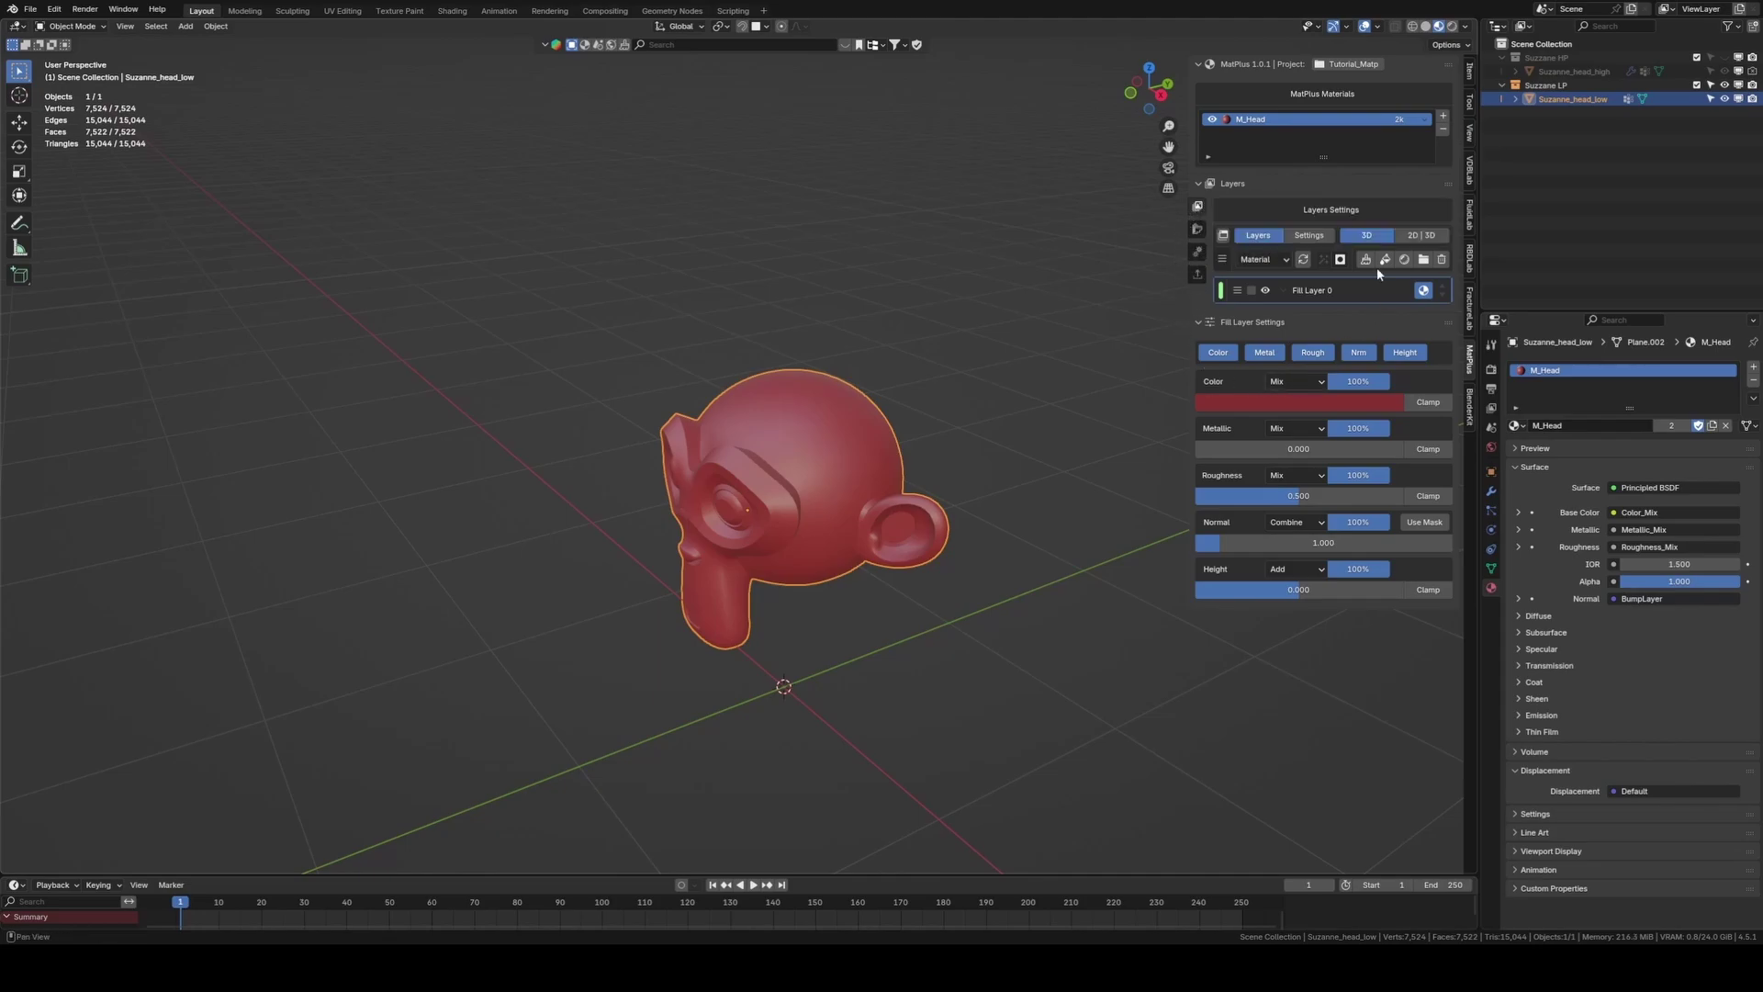
Set bake resolution to 2k and choose Suzanne HP as the high-poly collection
left_click(1197, 231)
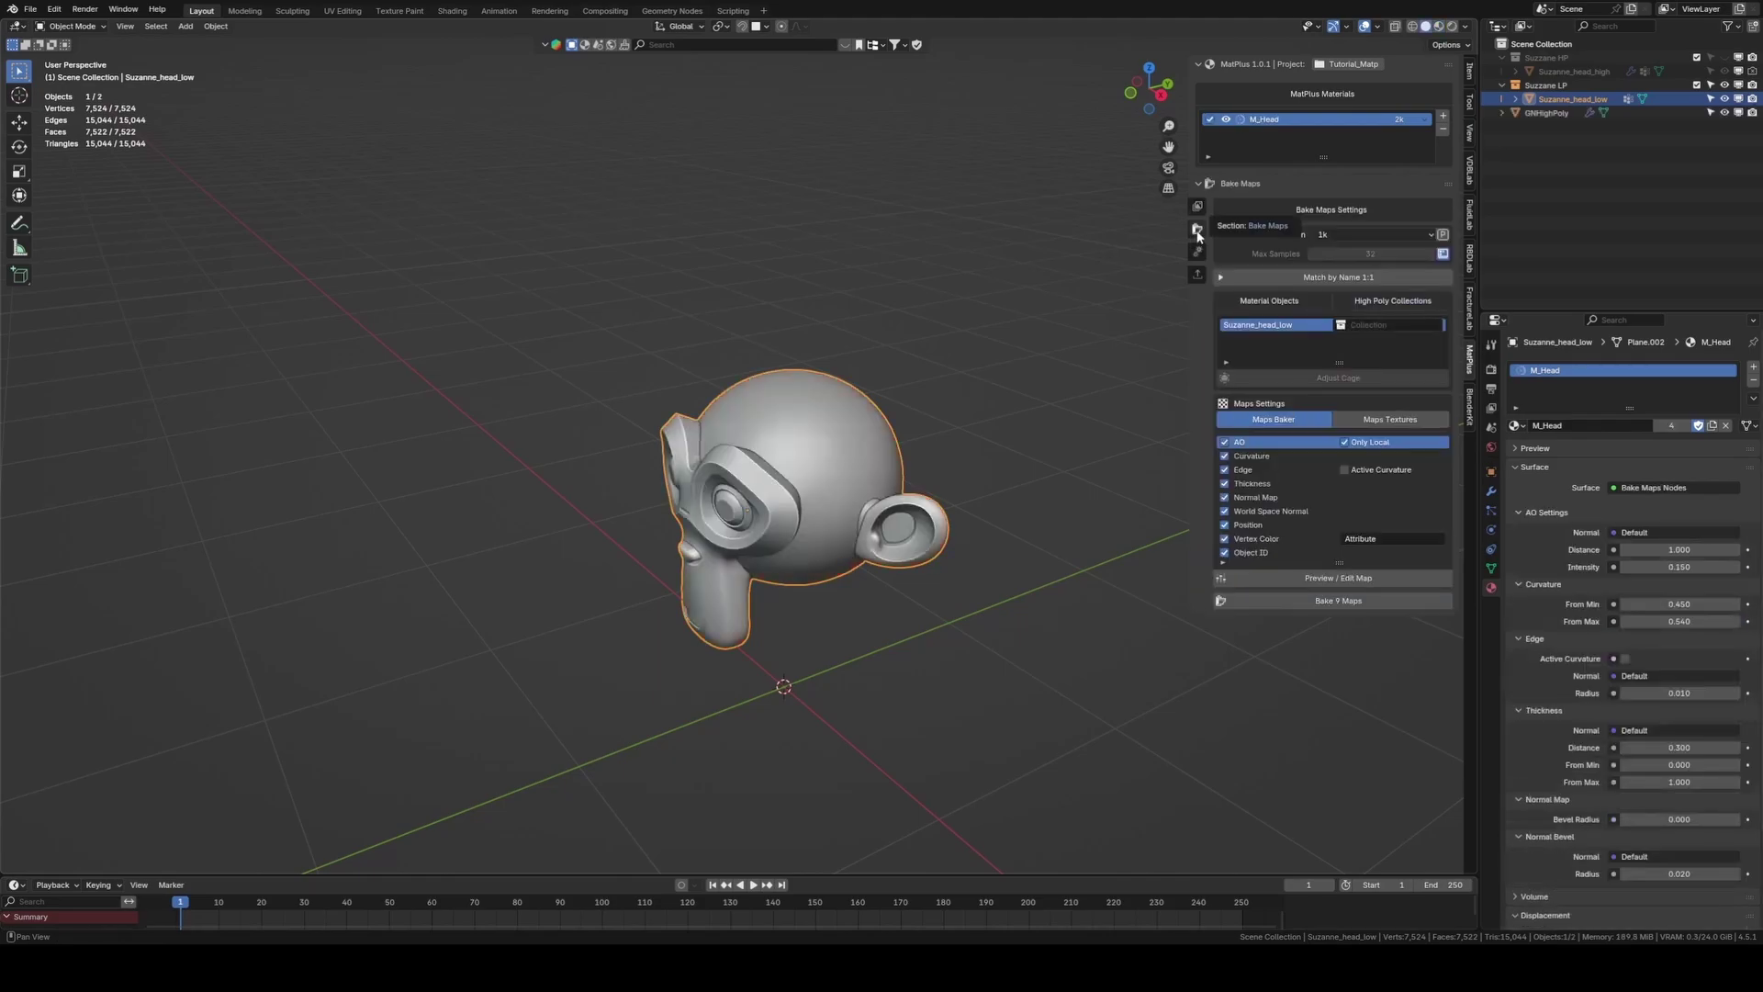
left_click(1344, 238)
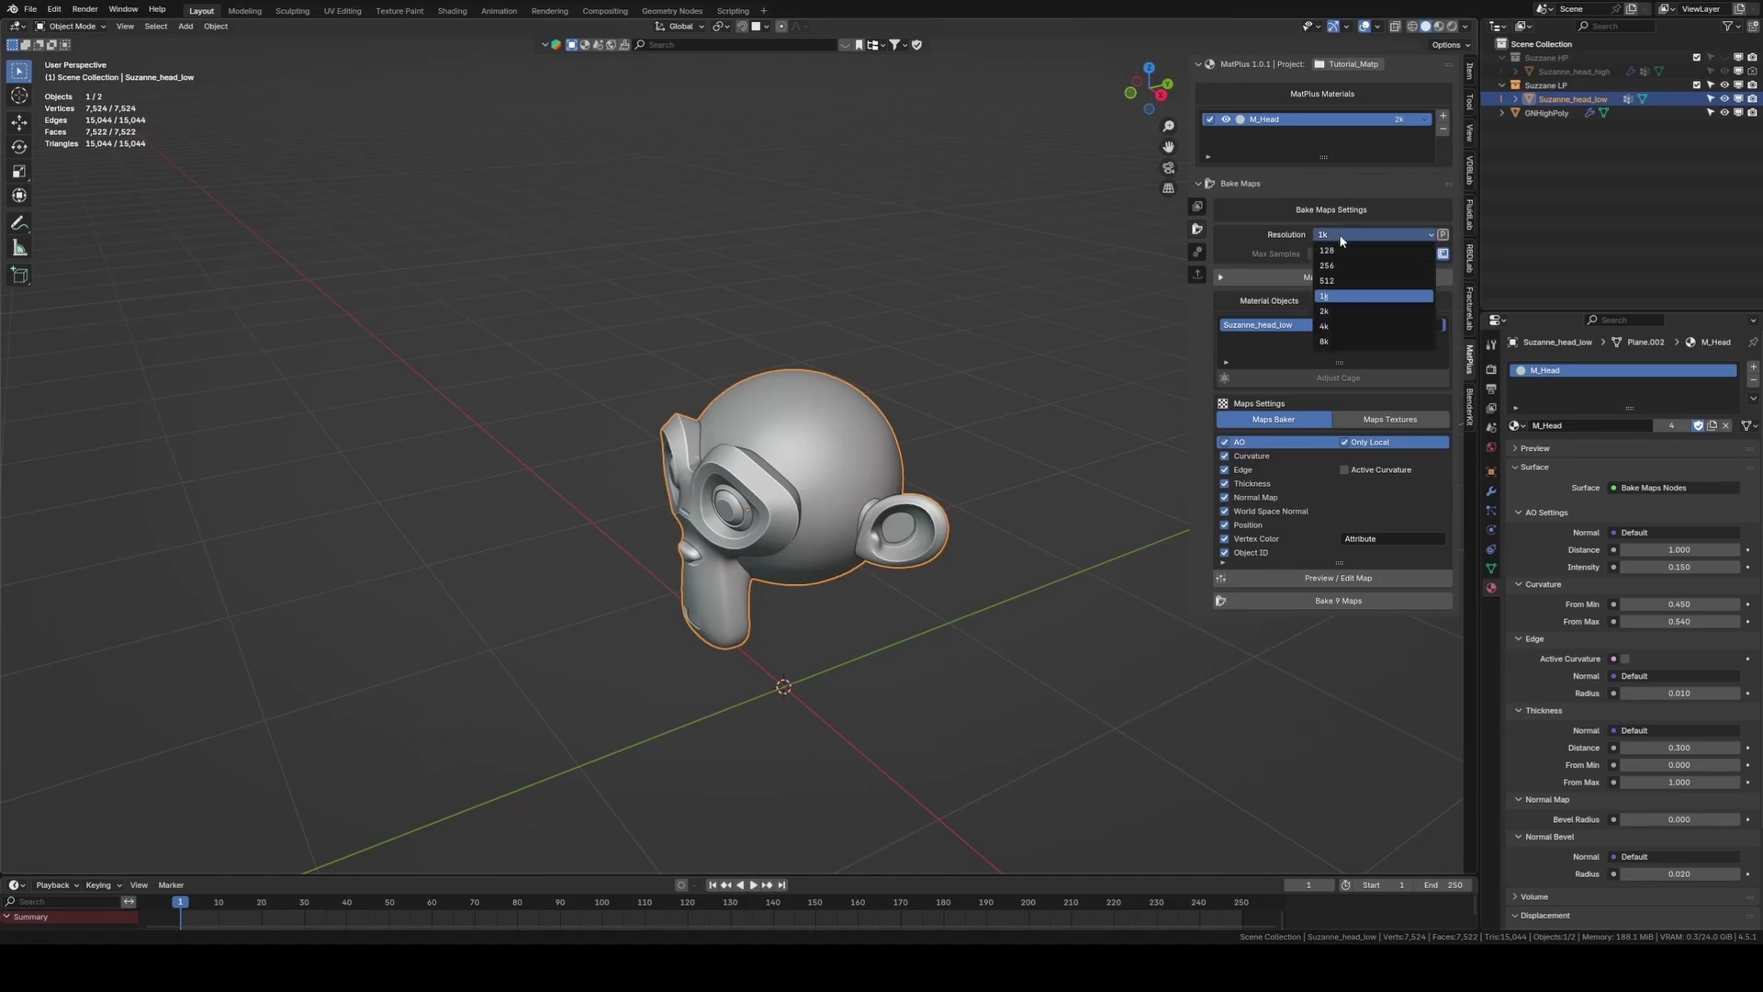
left_click(1329, 317)
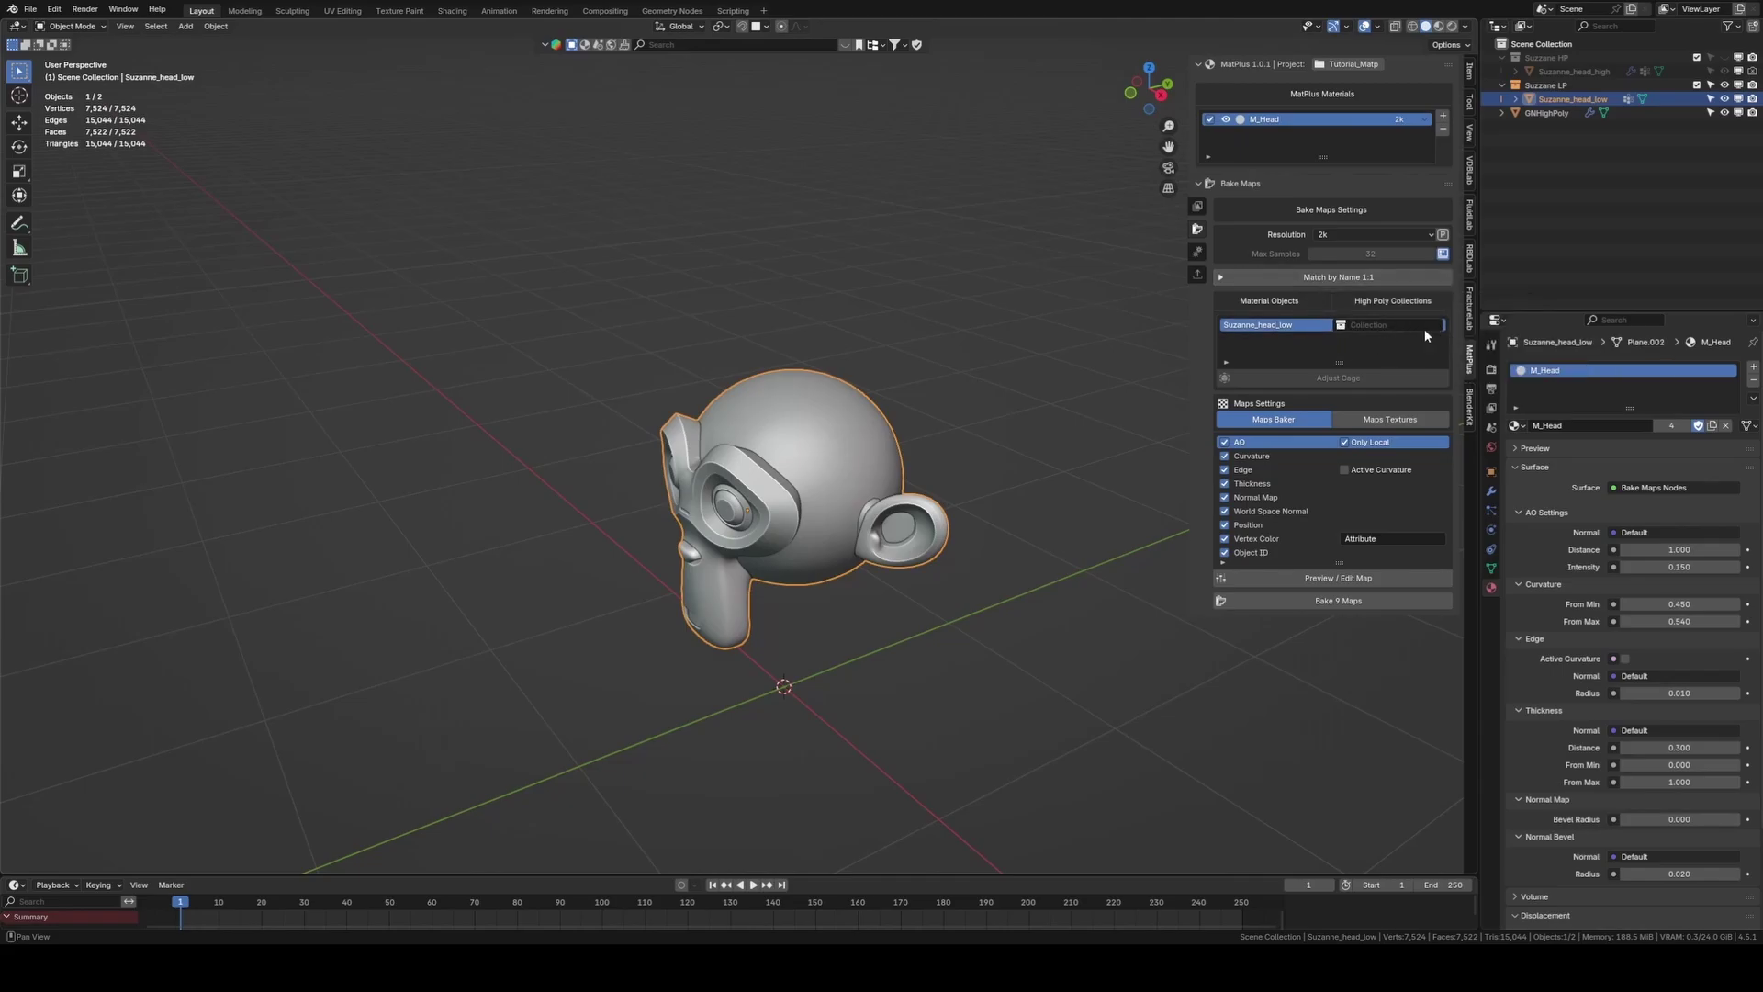
left_click(1356, 331)
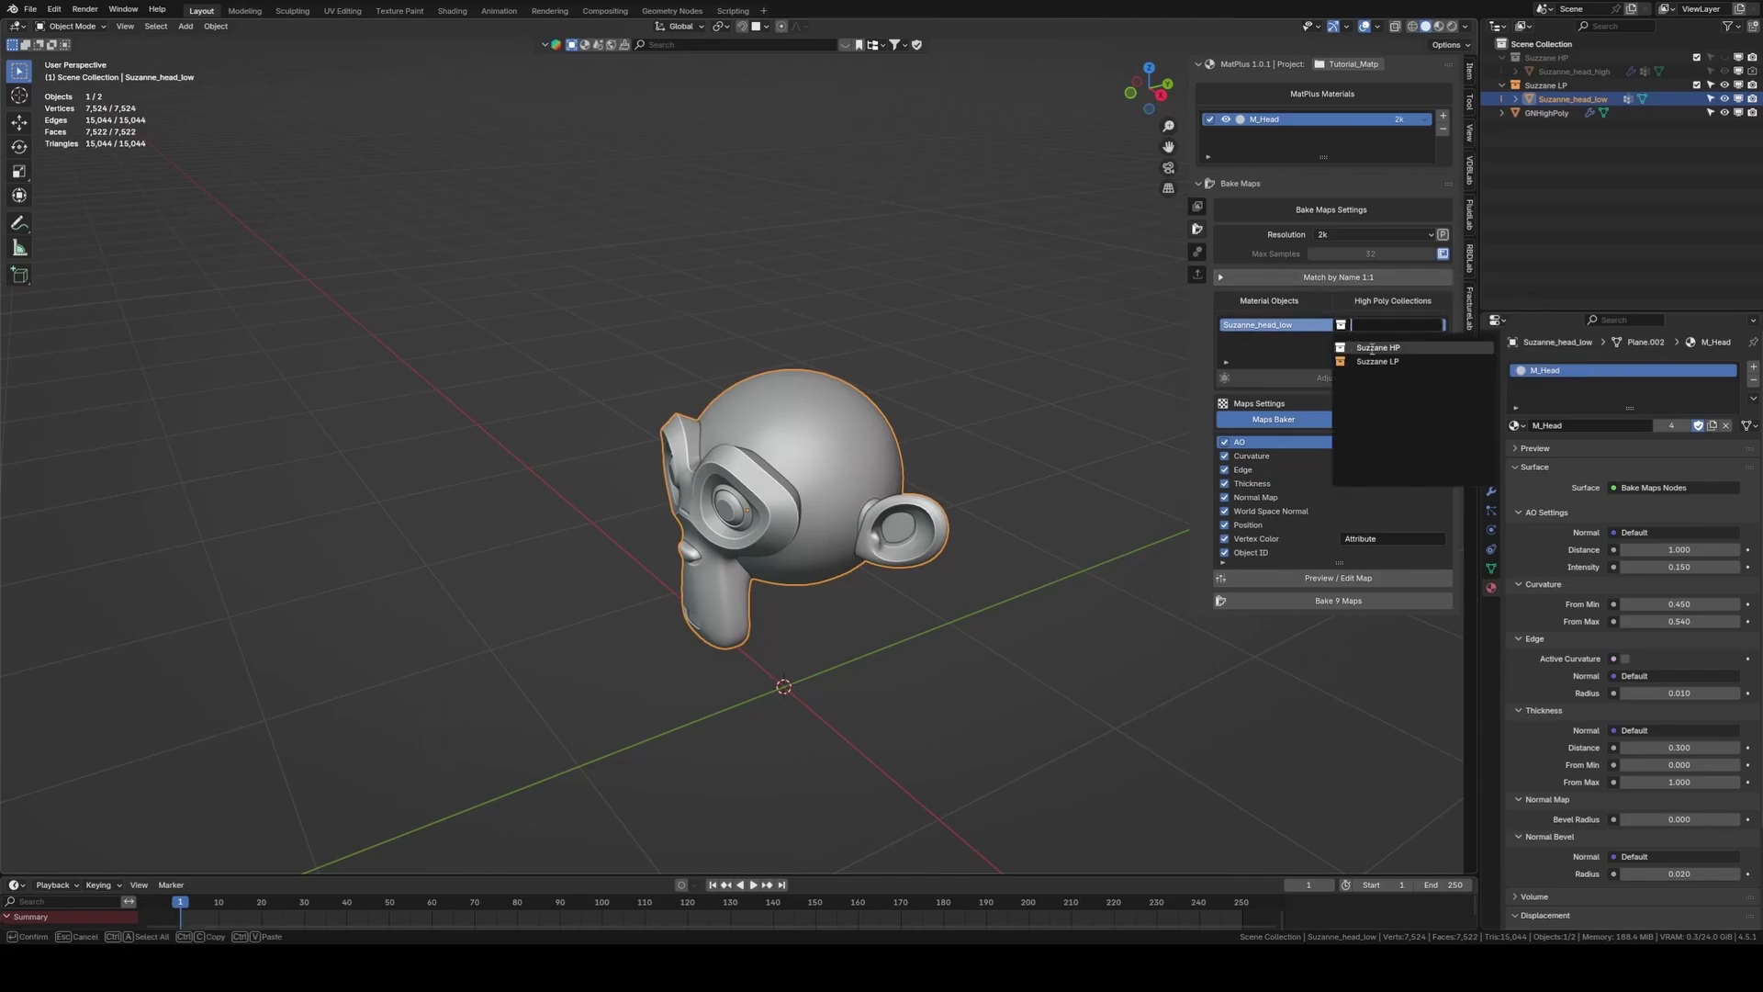
left_click(1374, 349)
middle_click_drag(913, 455, 863, 466)
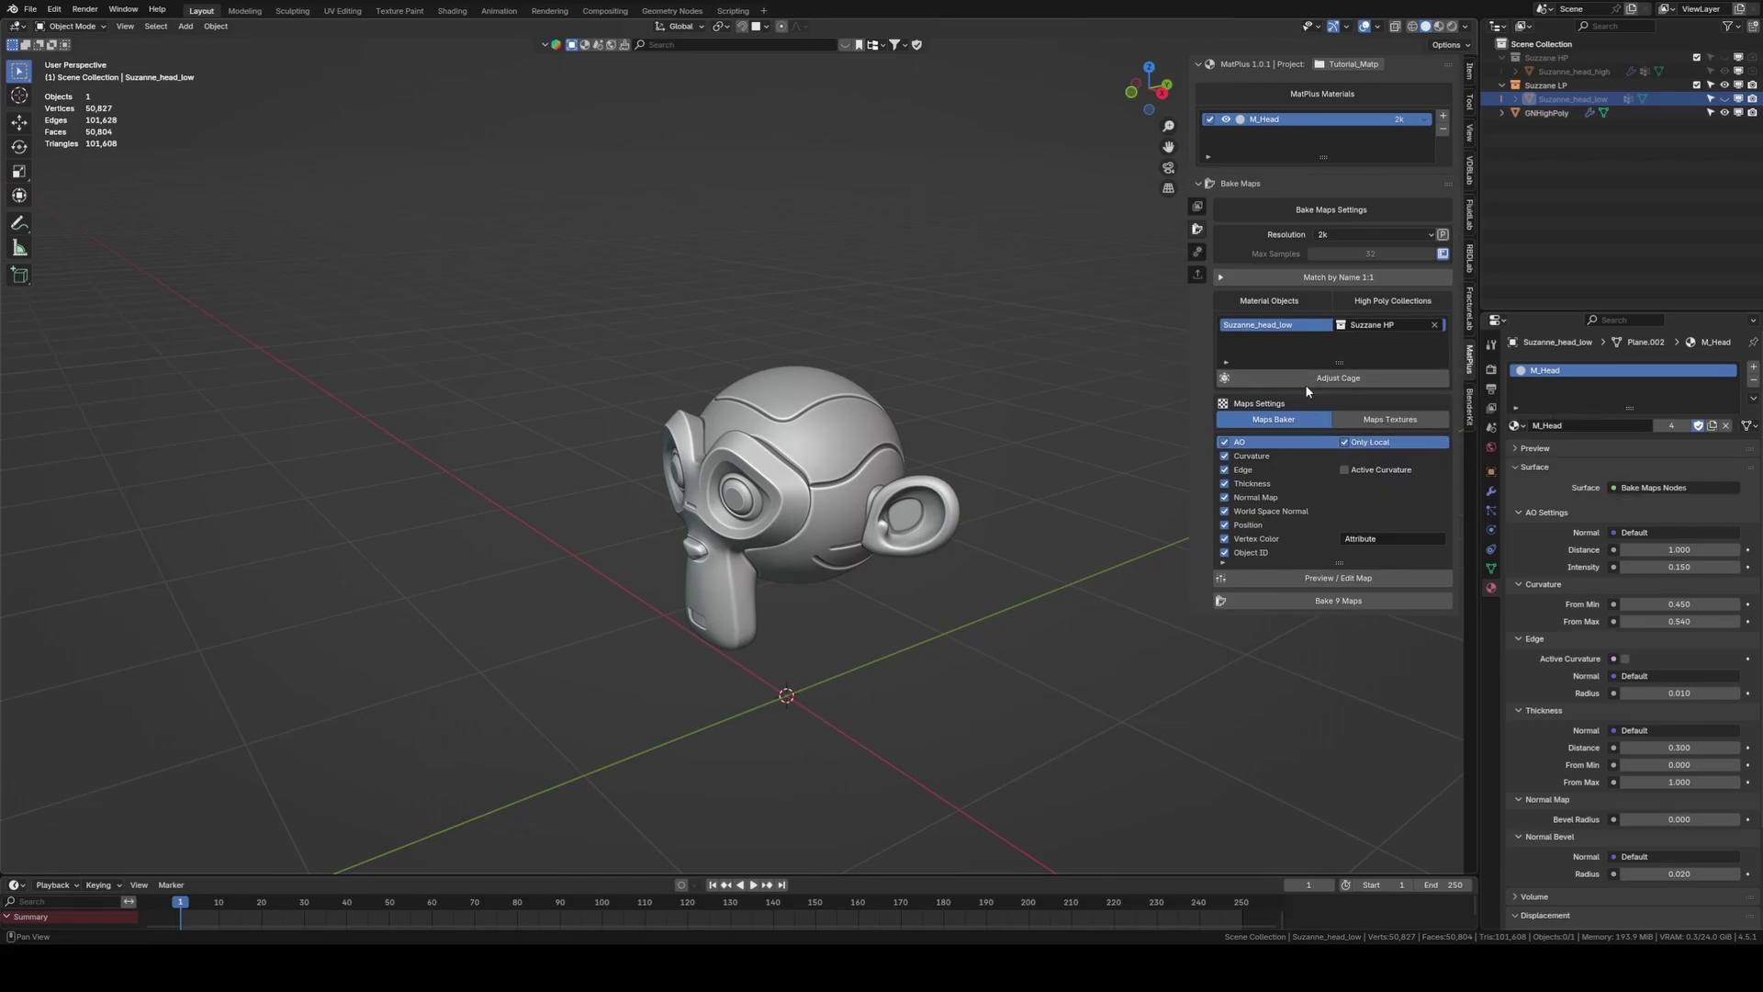
middle_click_drag(877, 457, 899, 449)
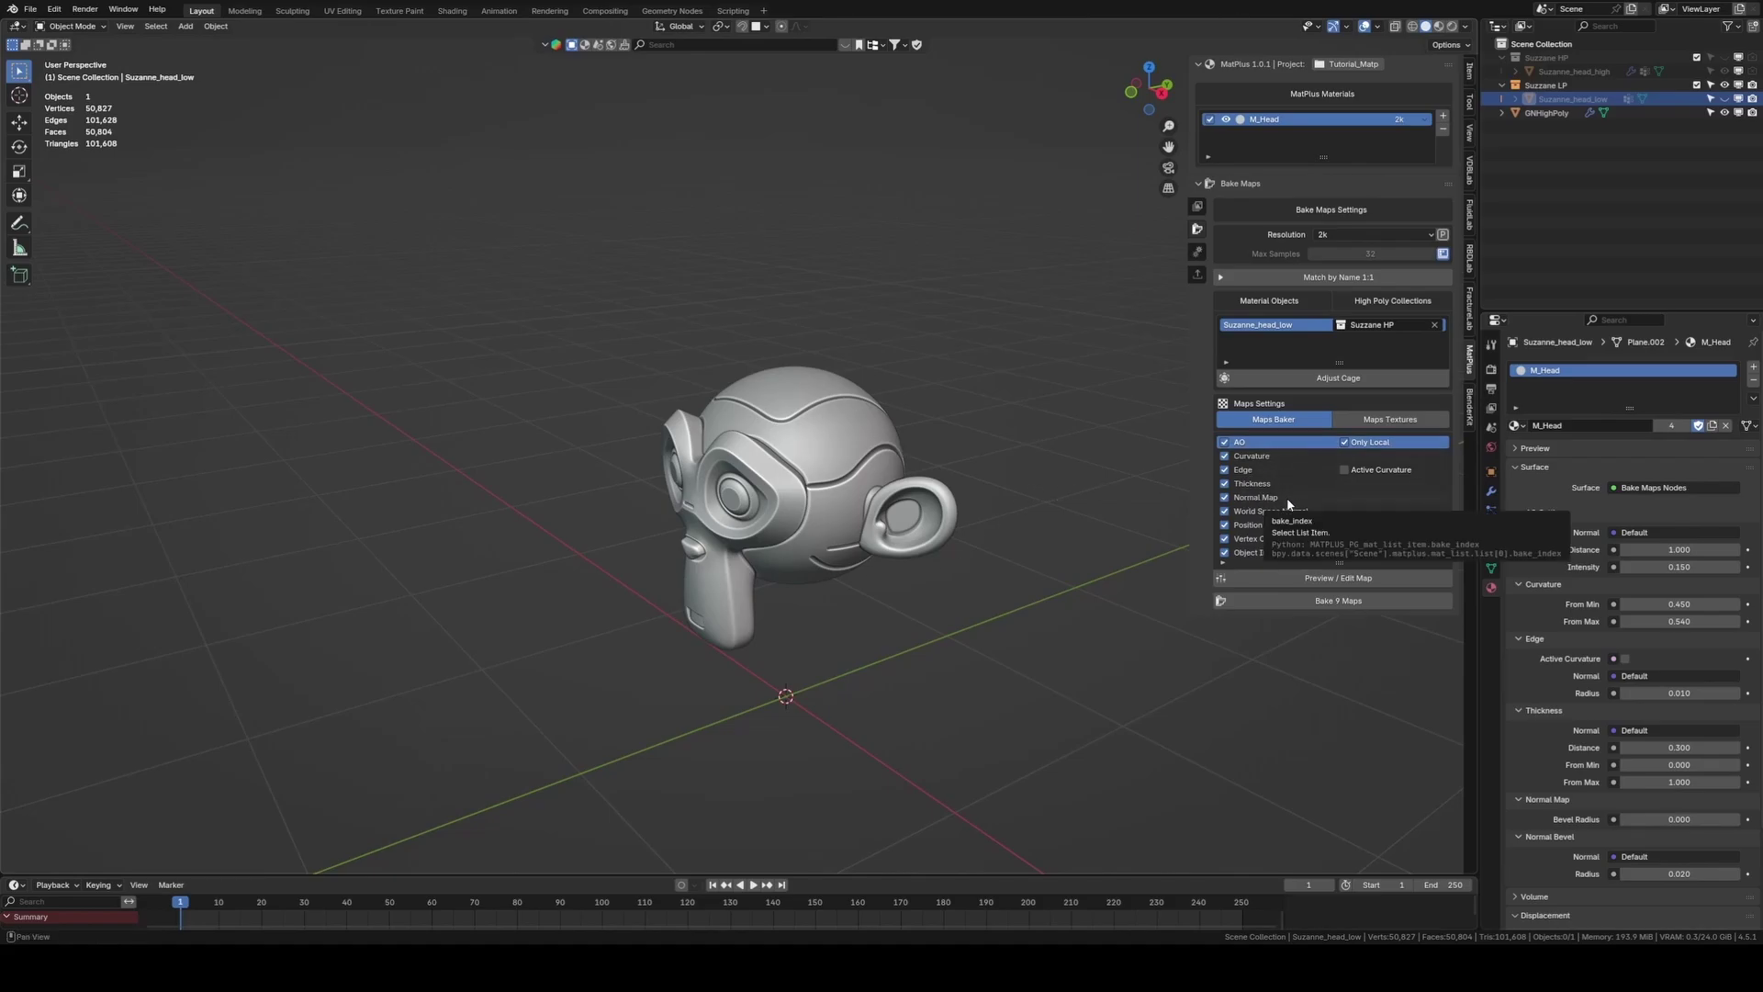
left_click(1381, 418)
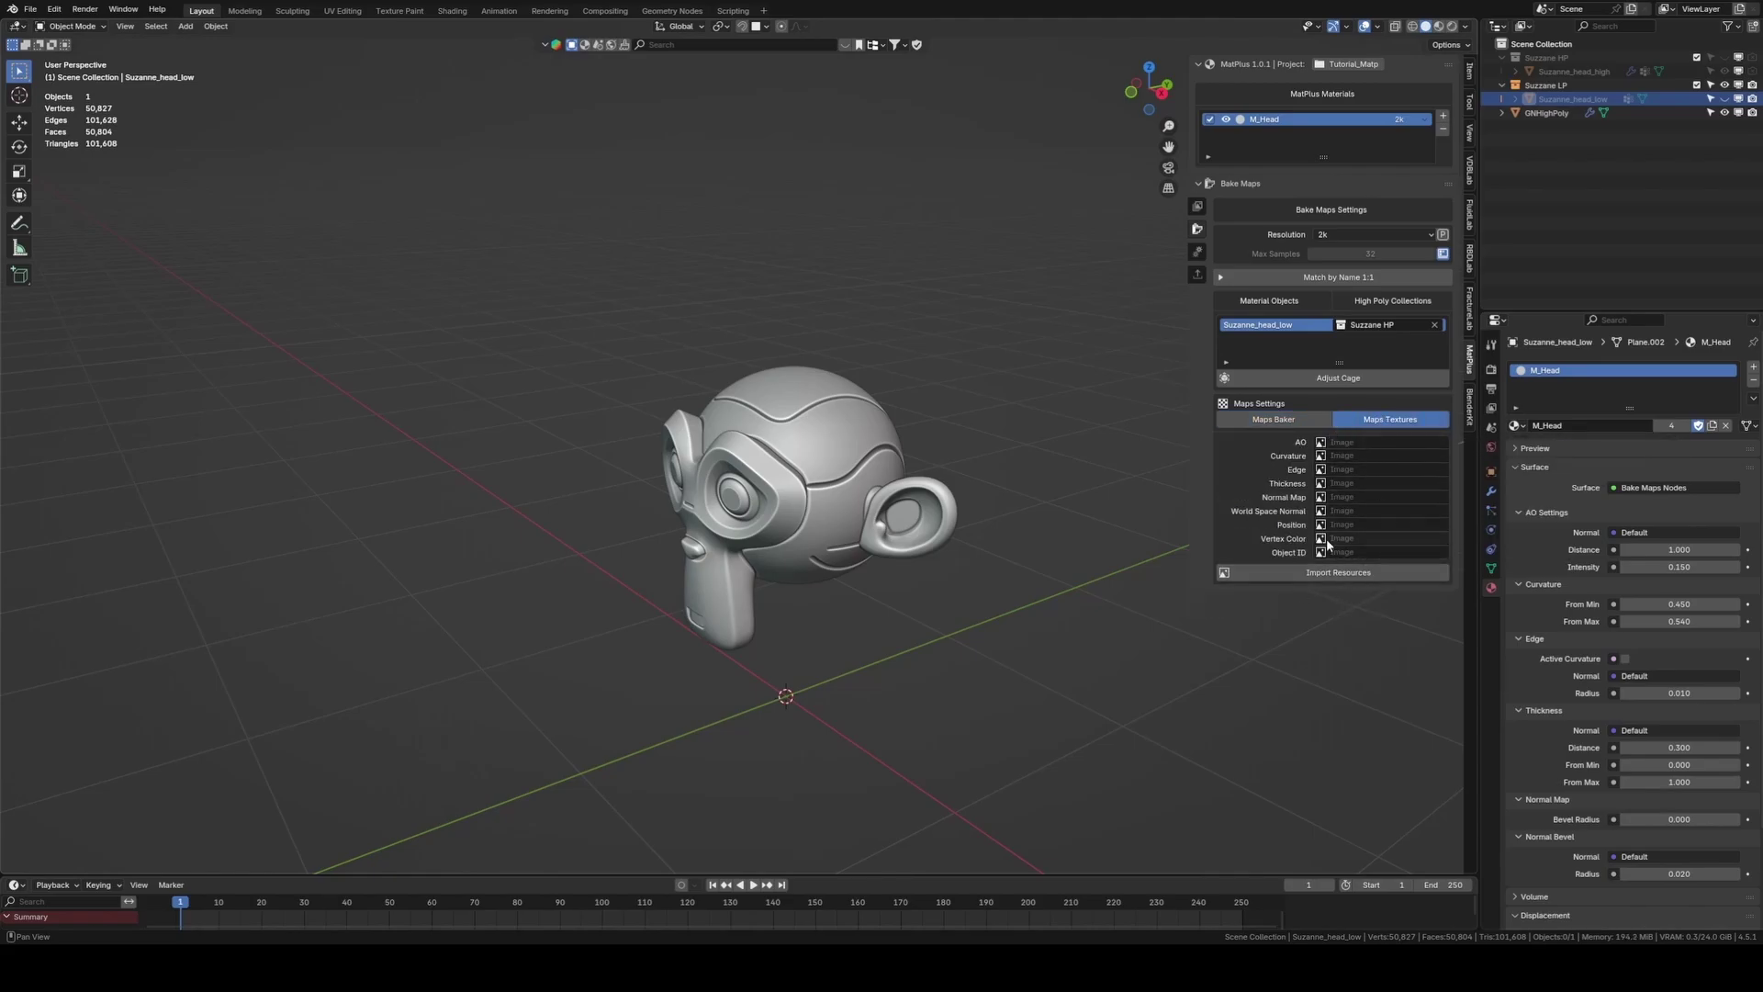
left_click(1295, 421)
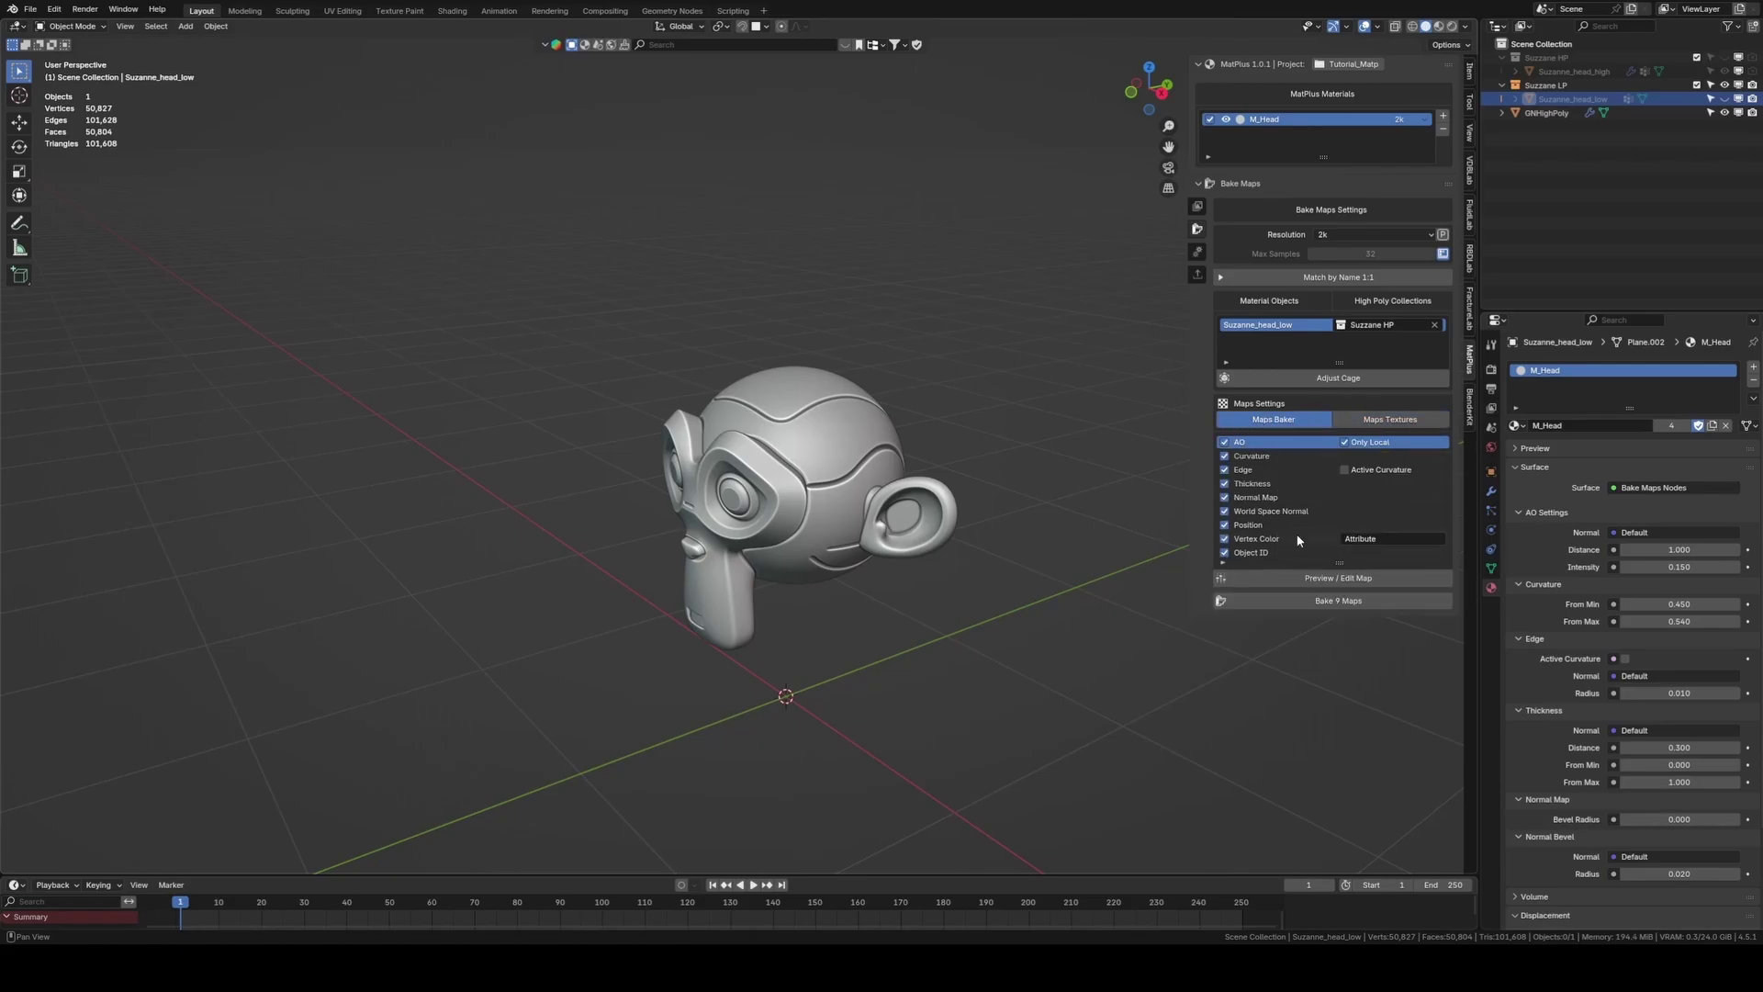
Preview the Edge map, lower its radius to 0.030, and bake all 9 maps at 2048×2048
middle_click_drag(885, 501, 902, 455, "shift")
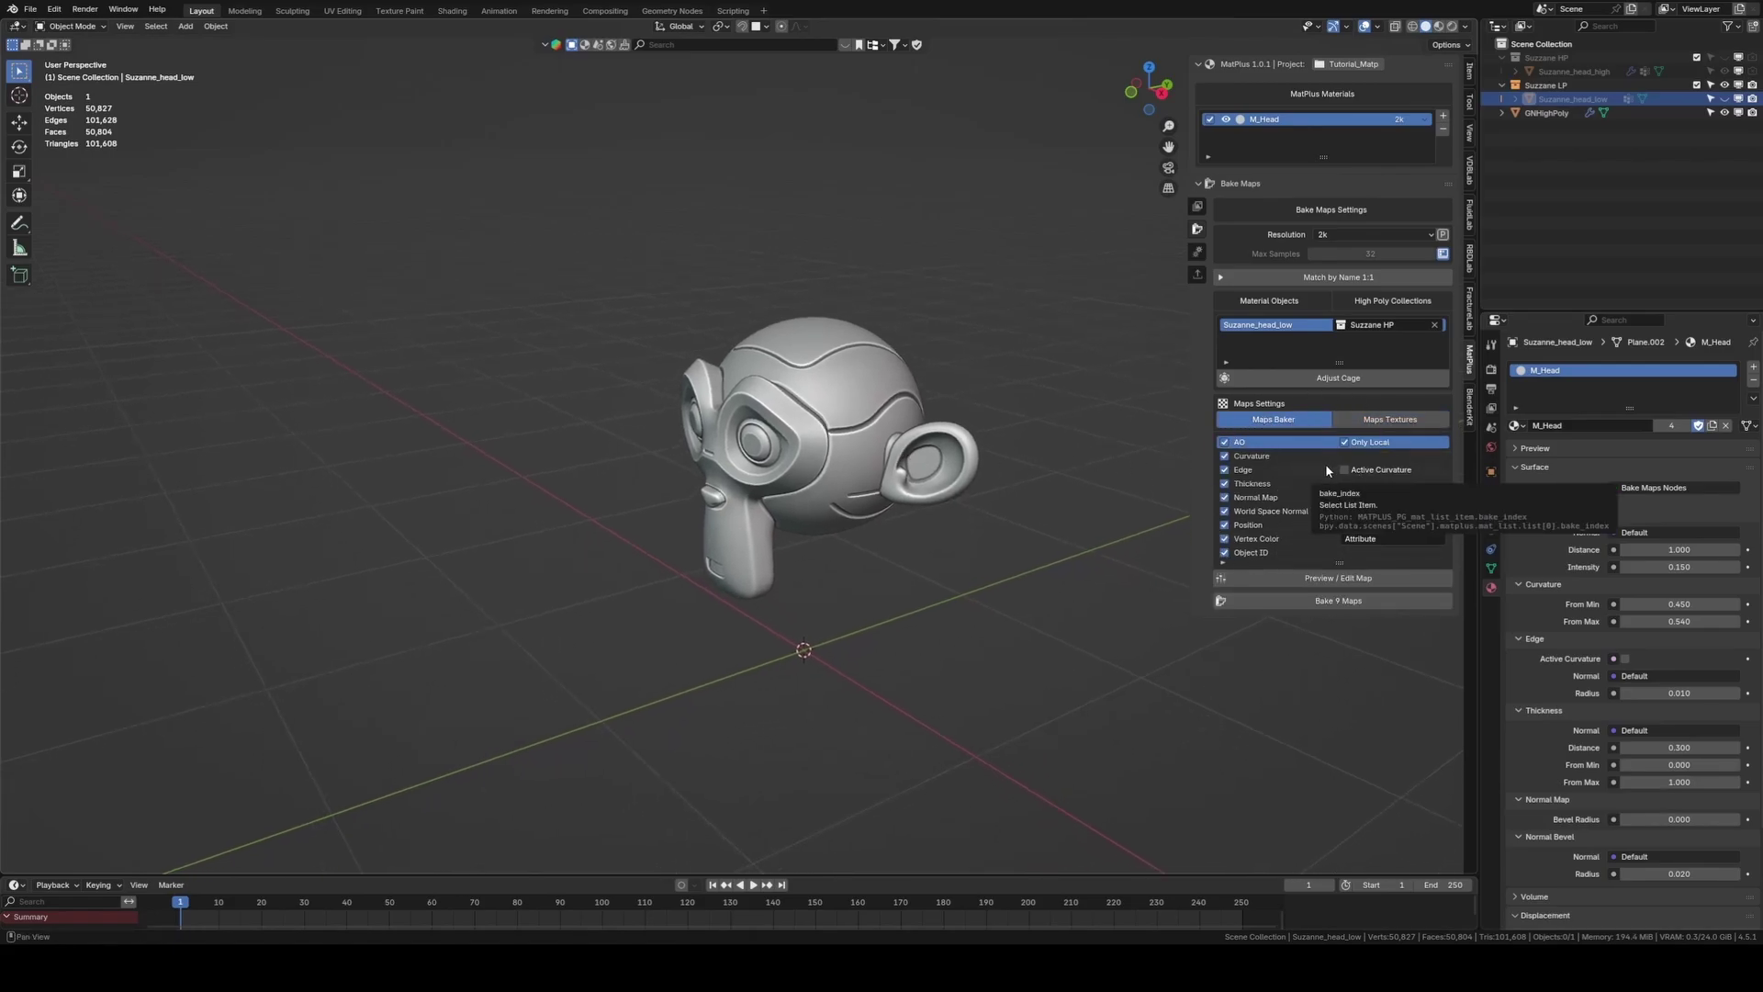
scroll(1171, 549, "up", 1)
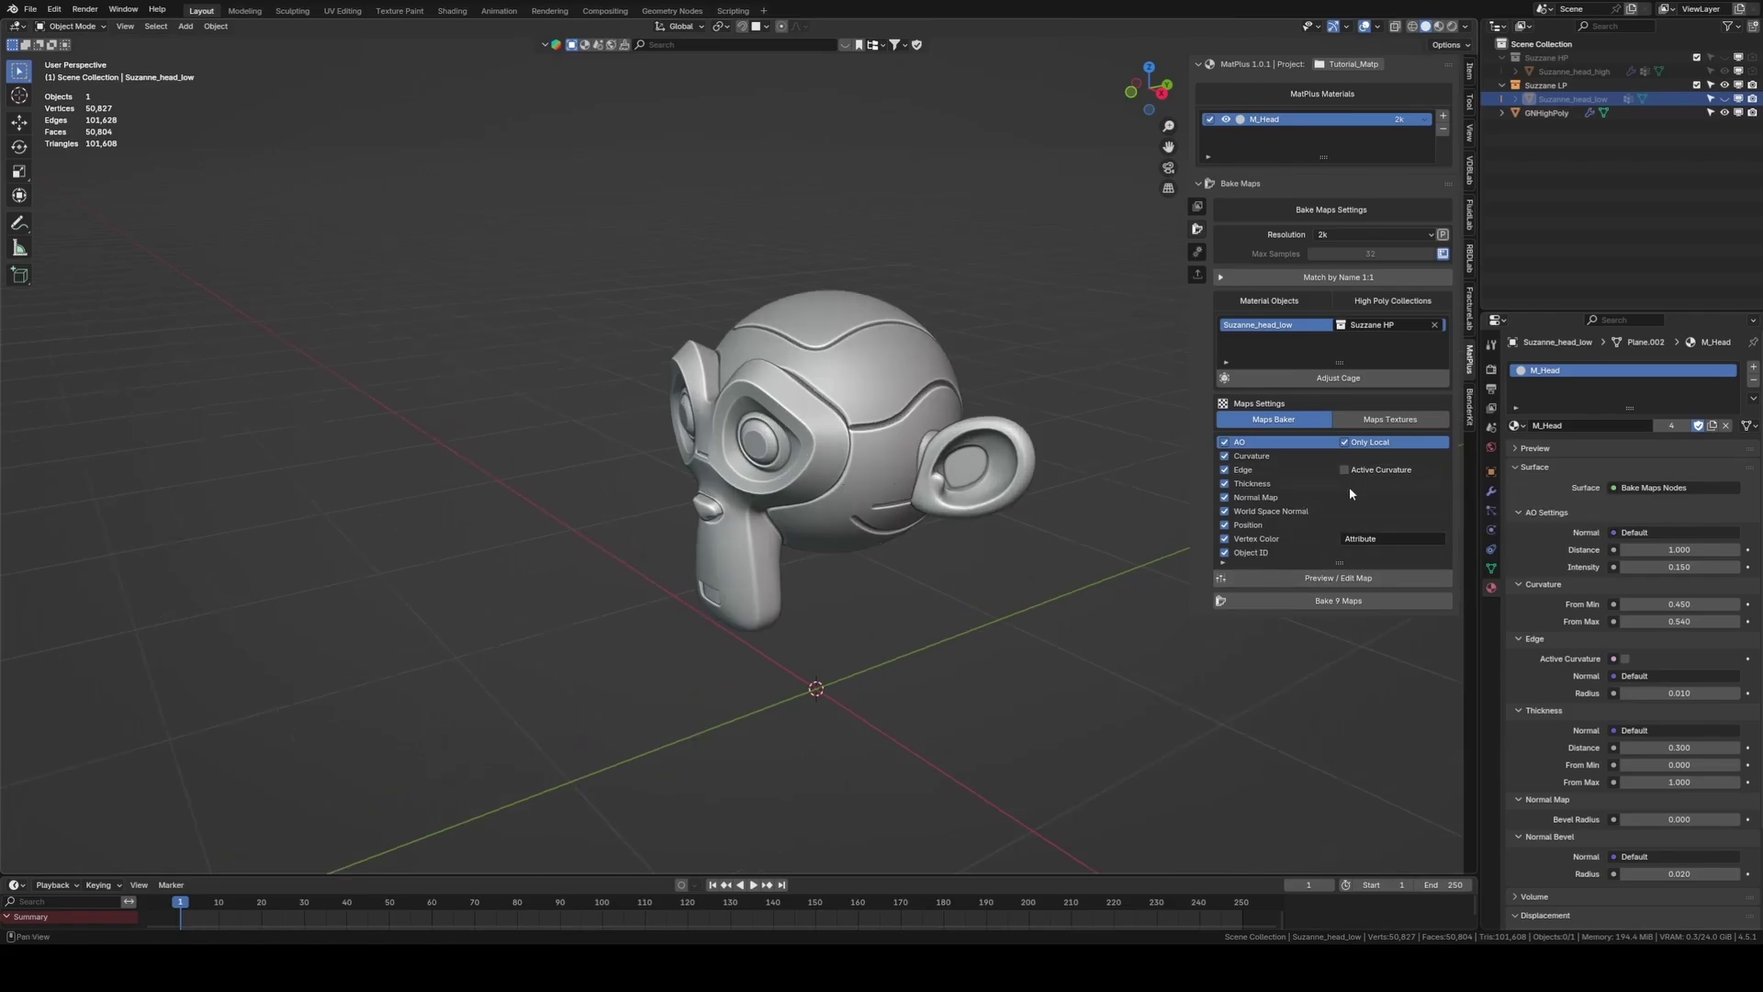
left_click(1304, 578)
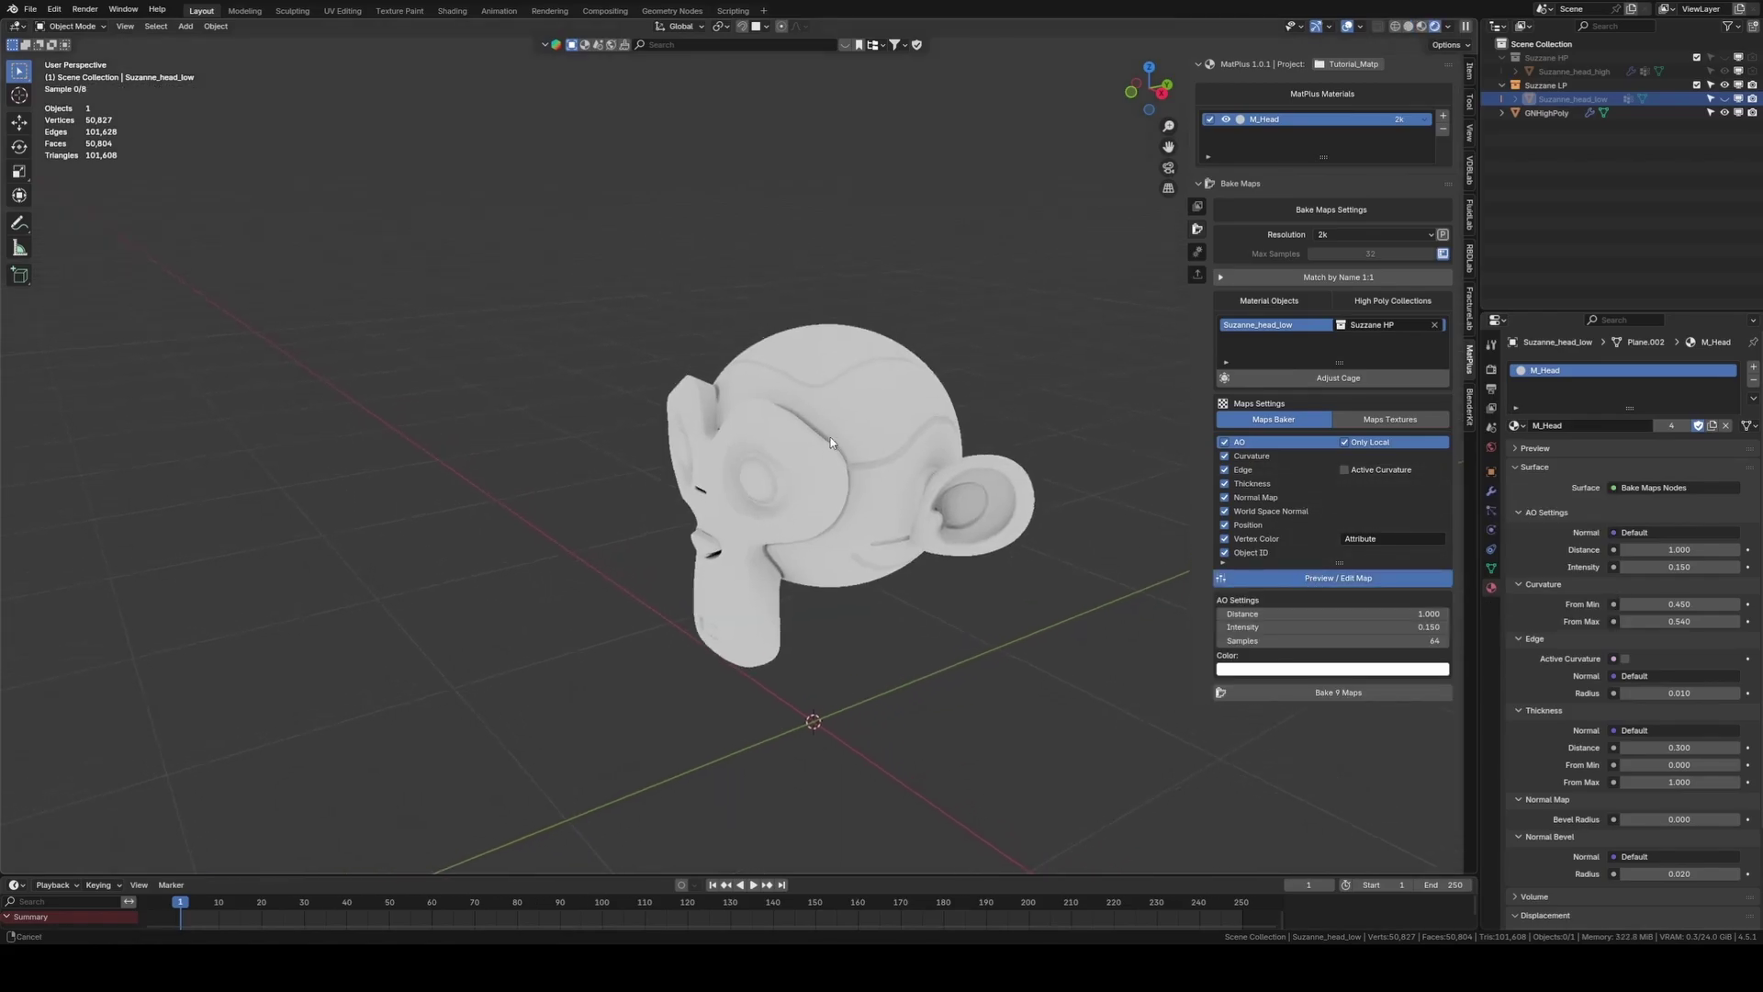
left_click(1248, 471)
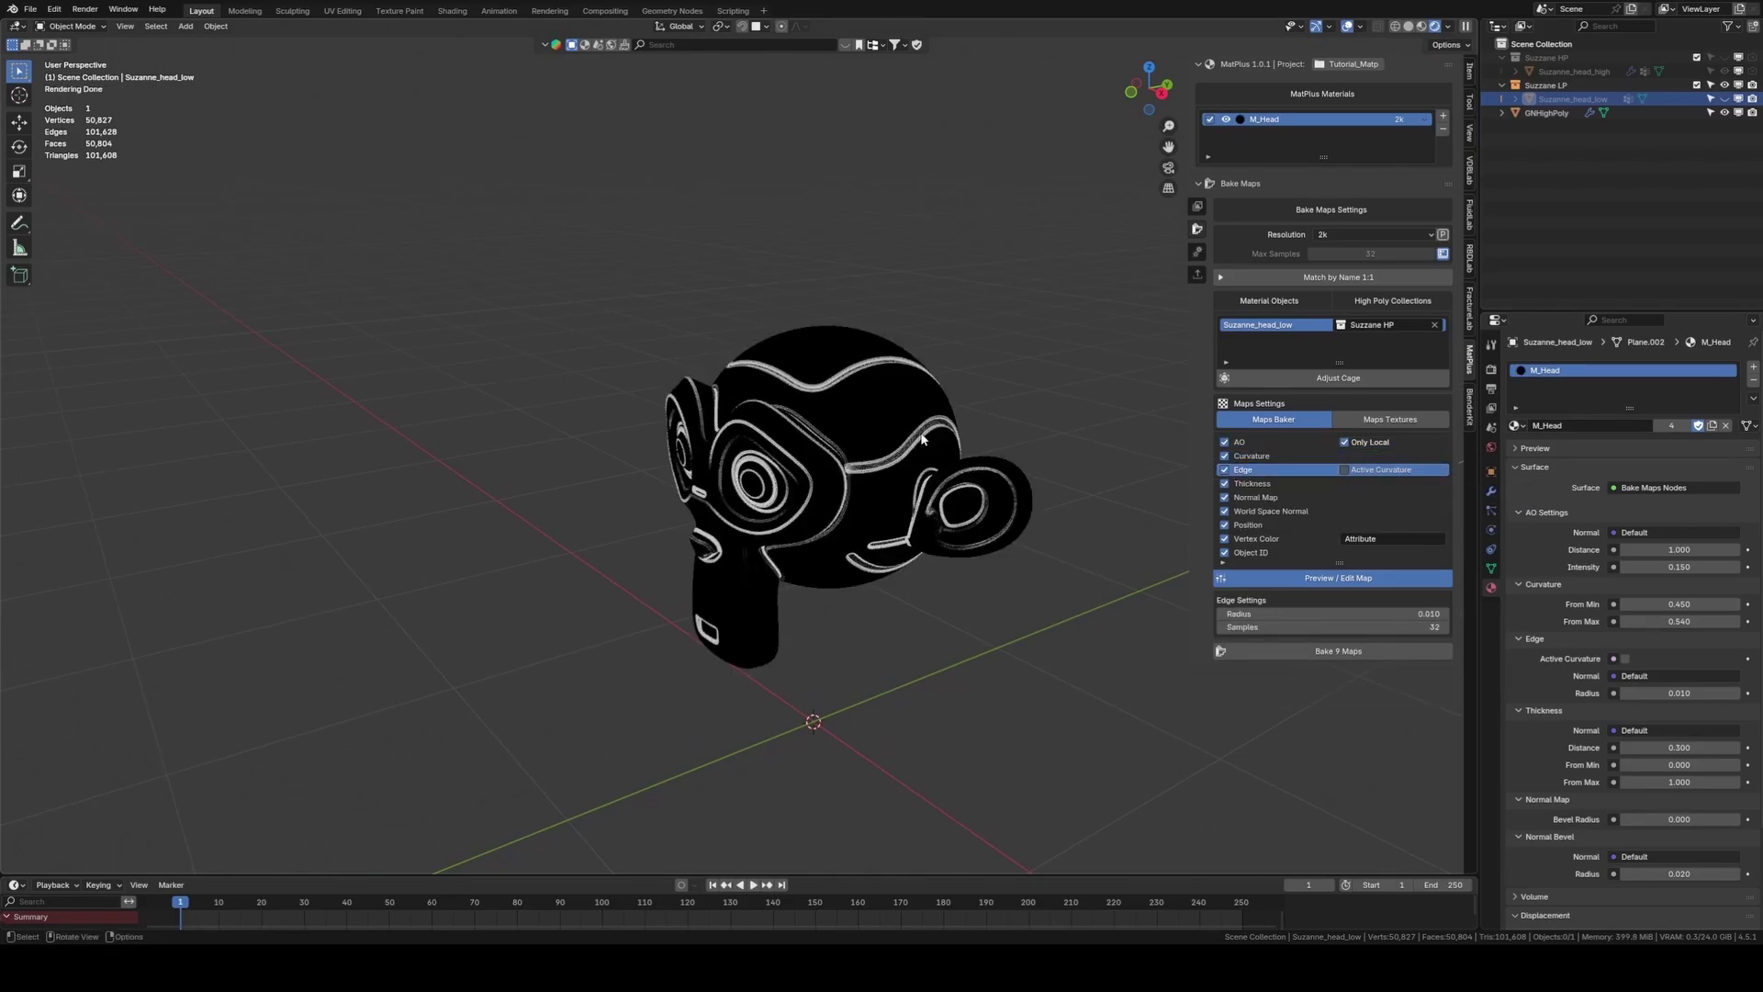
middle_click_drag(858, 421, 858, 439)
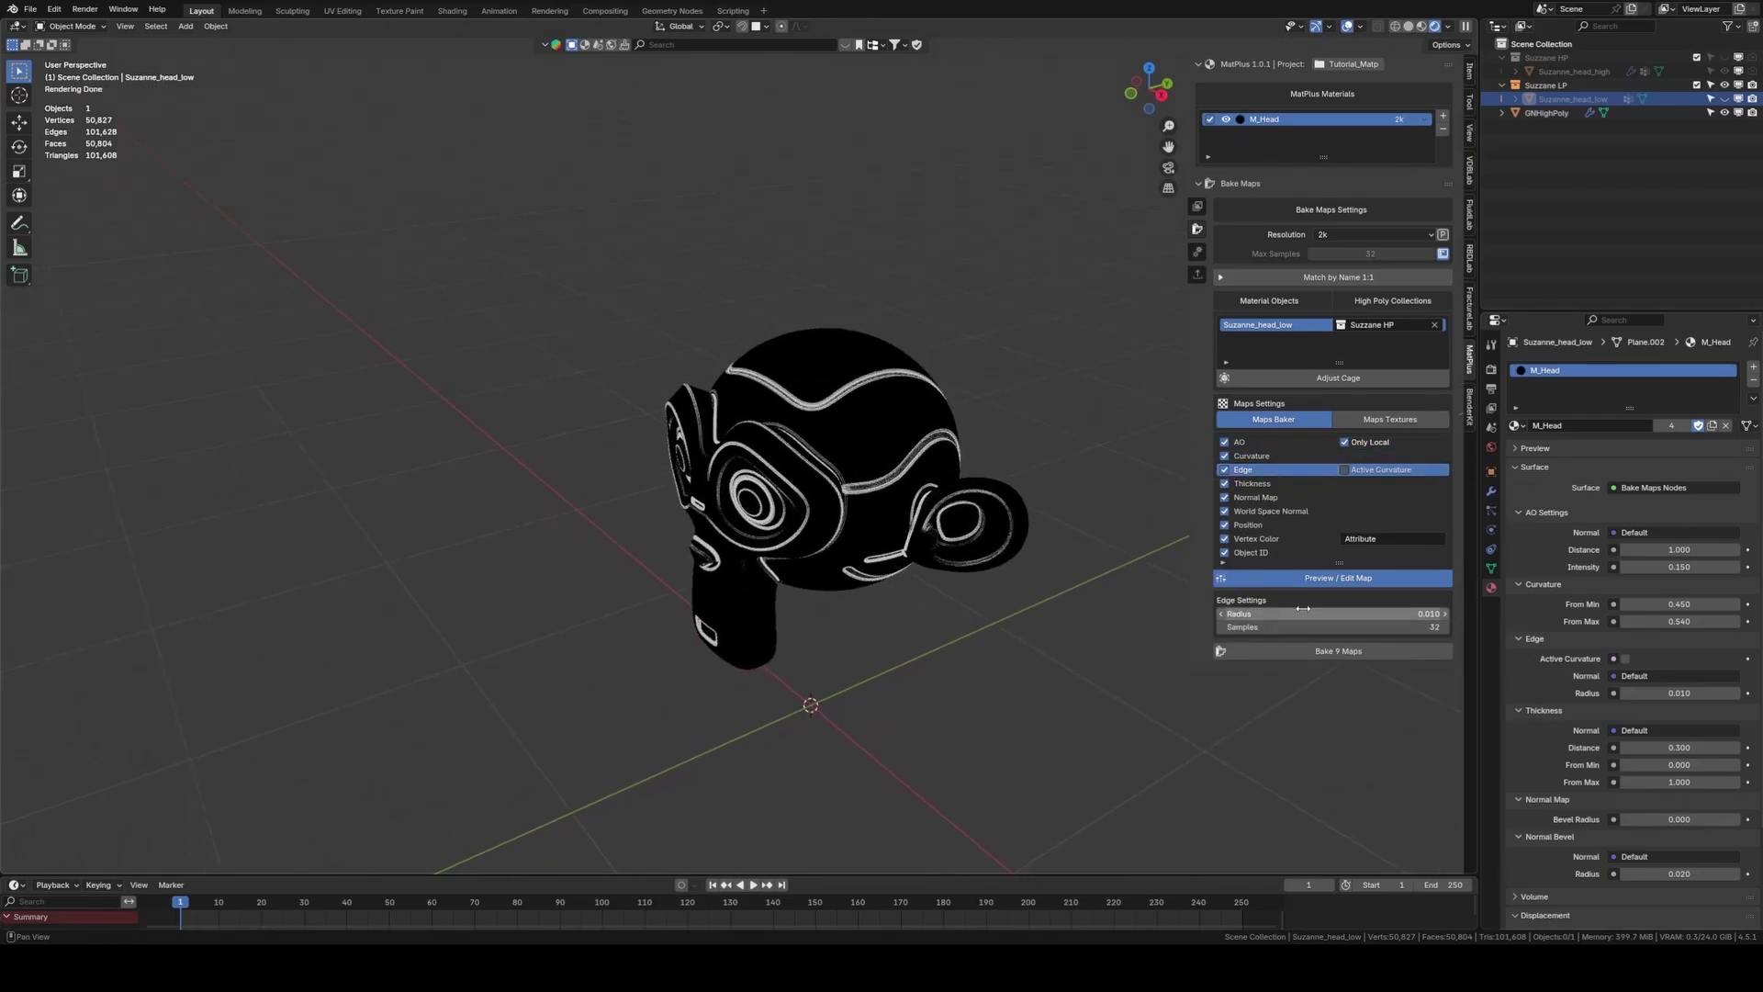
left_click_drag(1300, 614, 1299, 614)
middle_click_drag(835, 476, 847, 470)
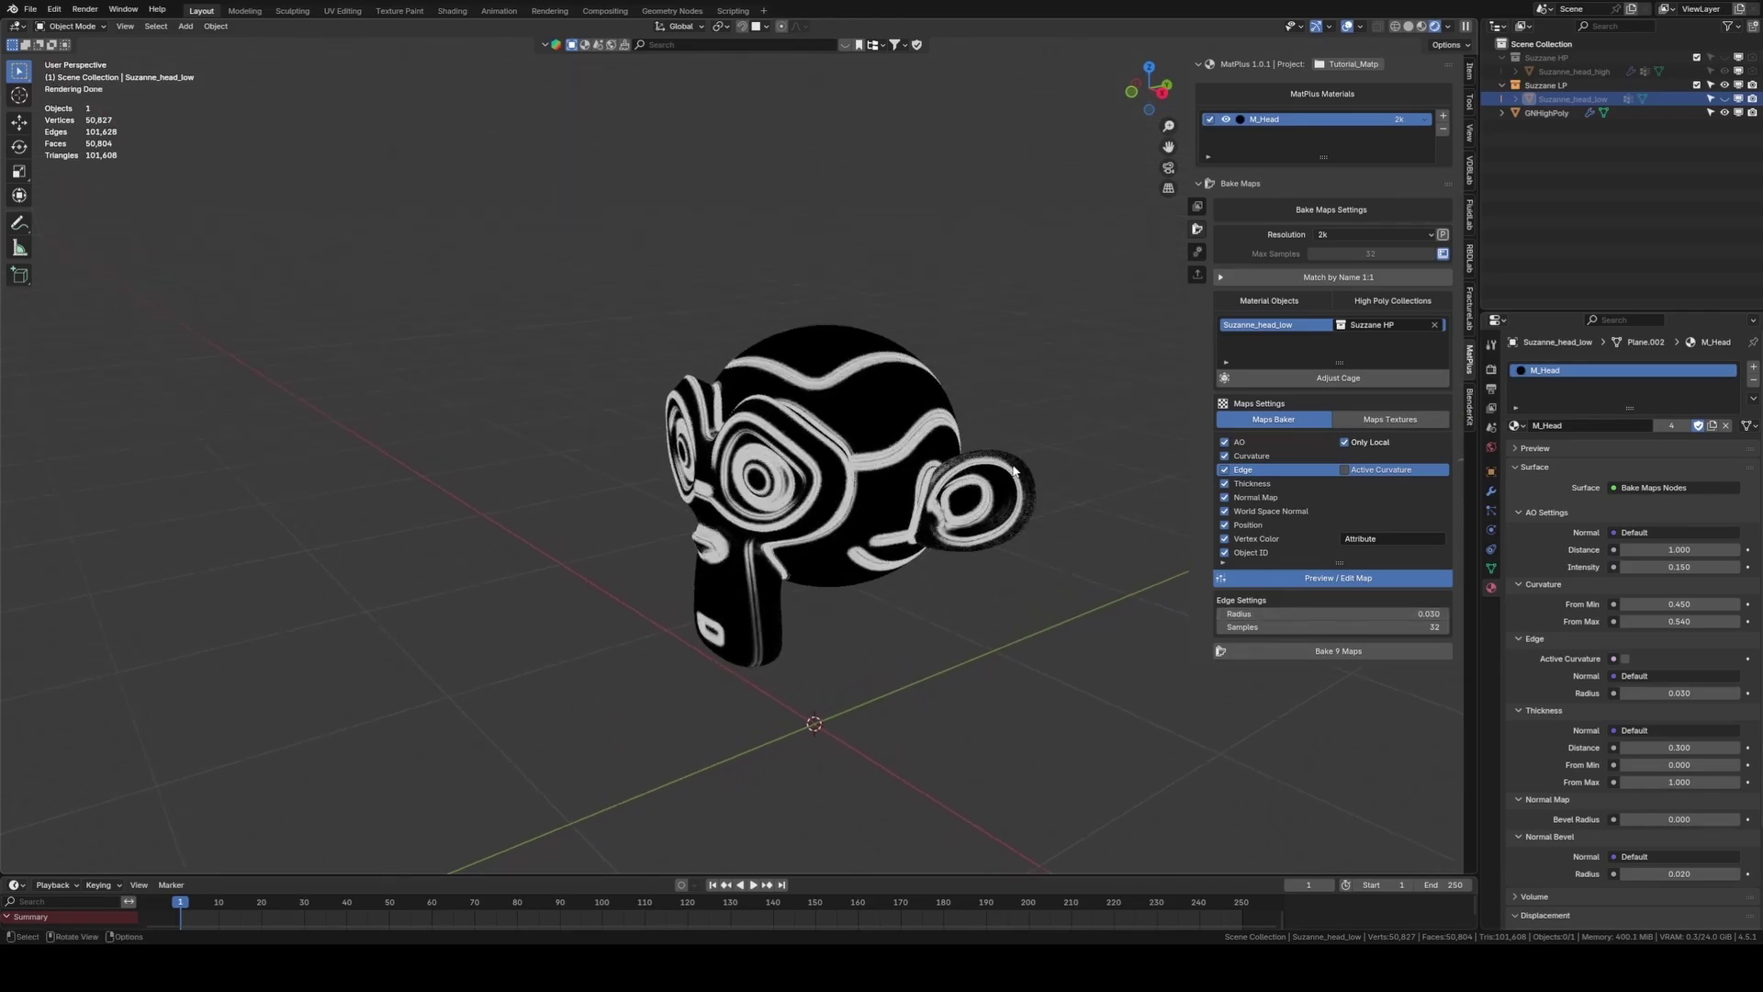
left_click(1292, 578)
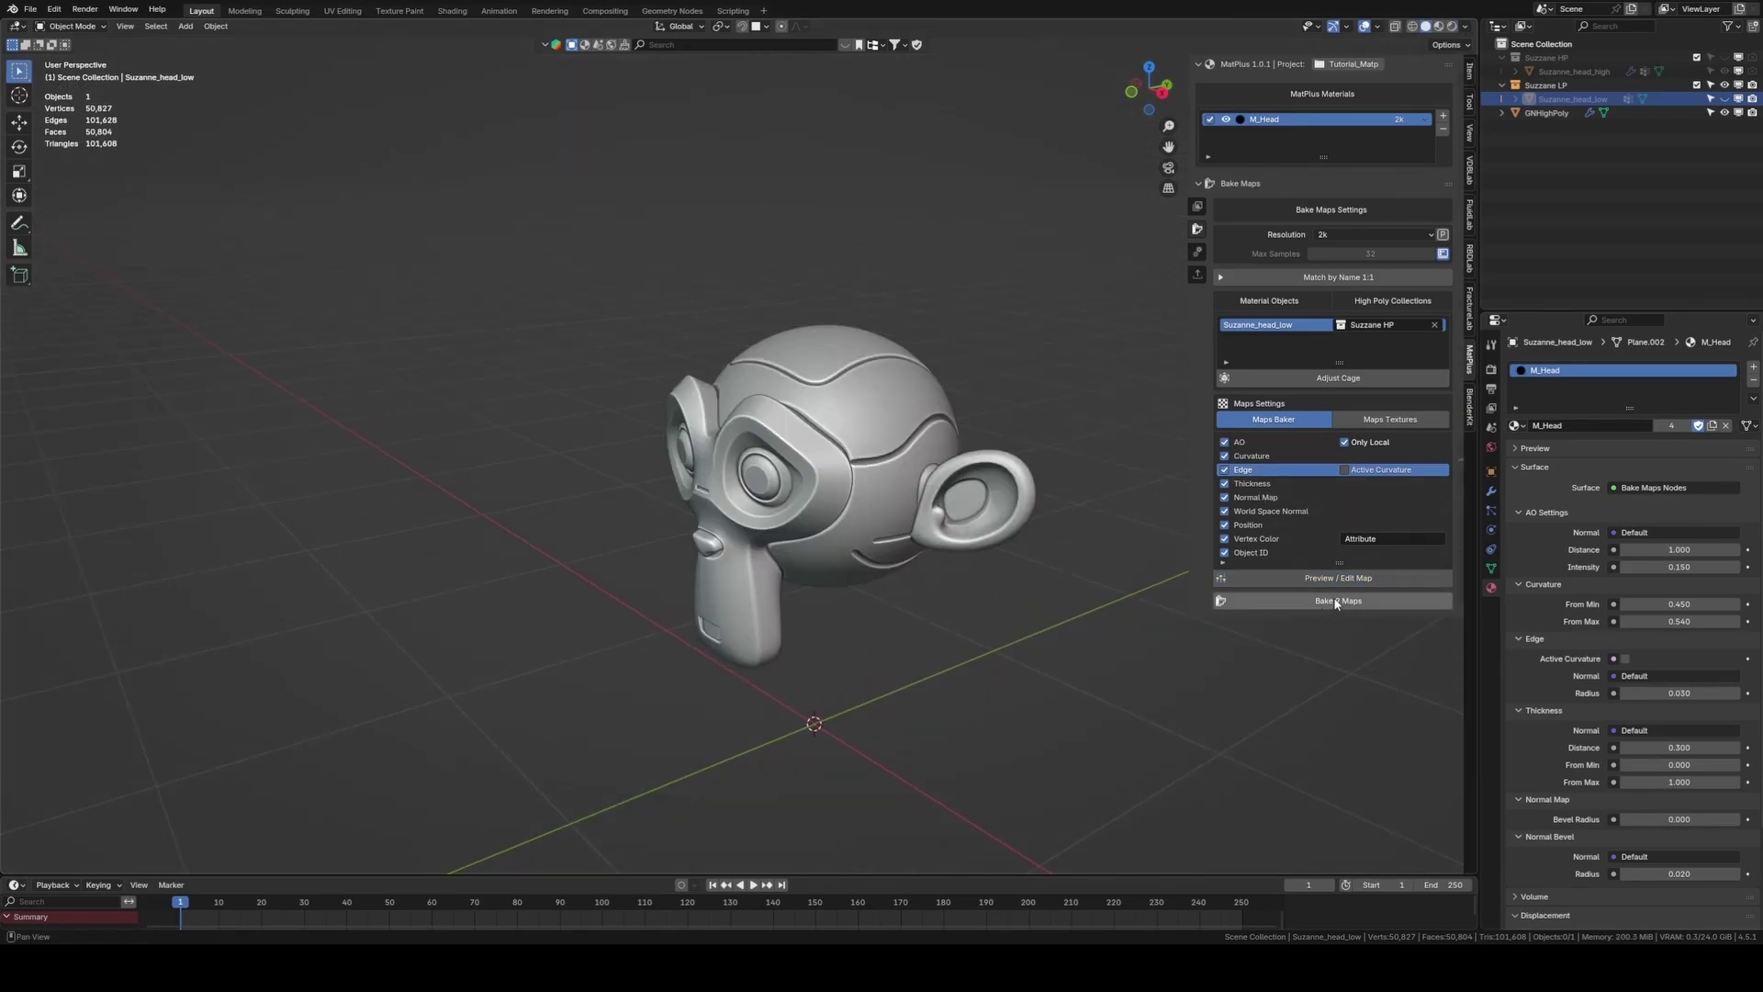
left_click(1370, 601)
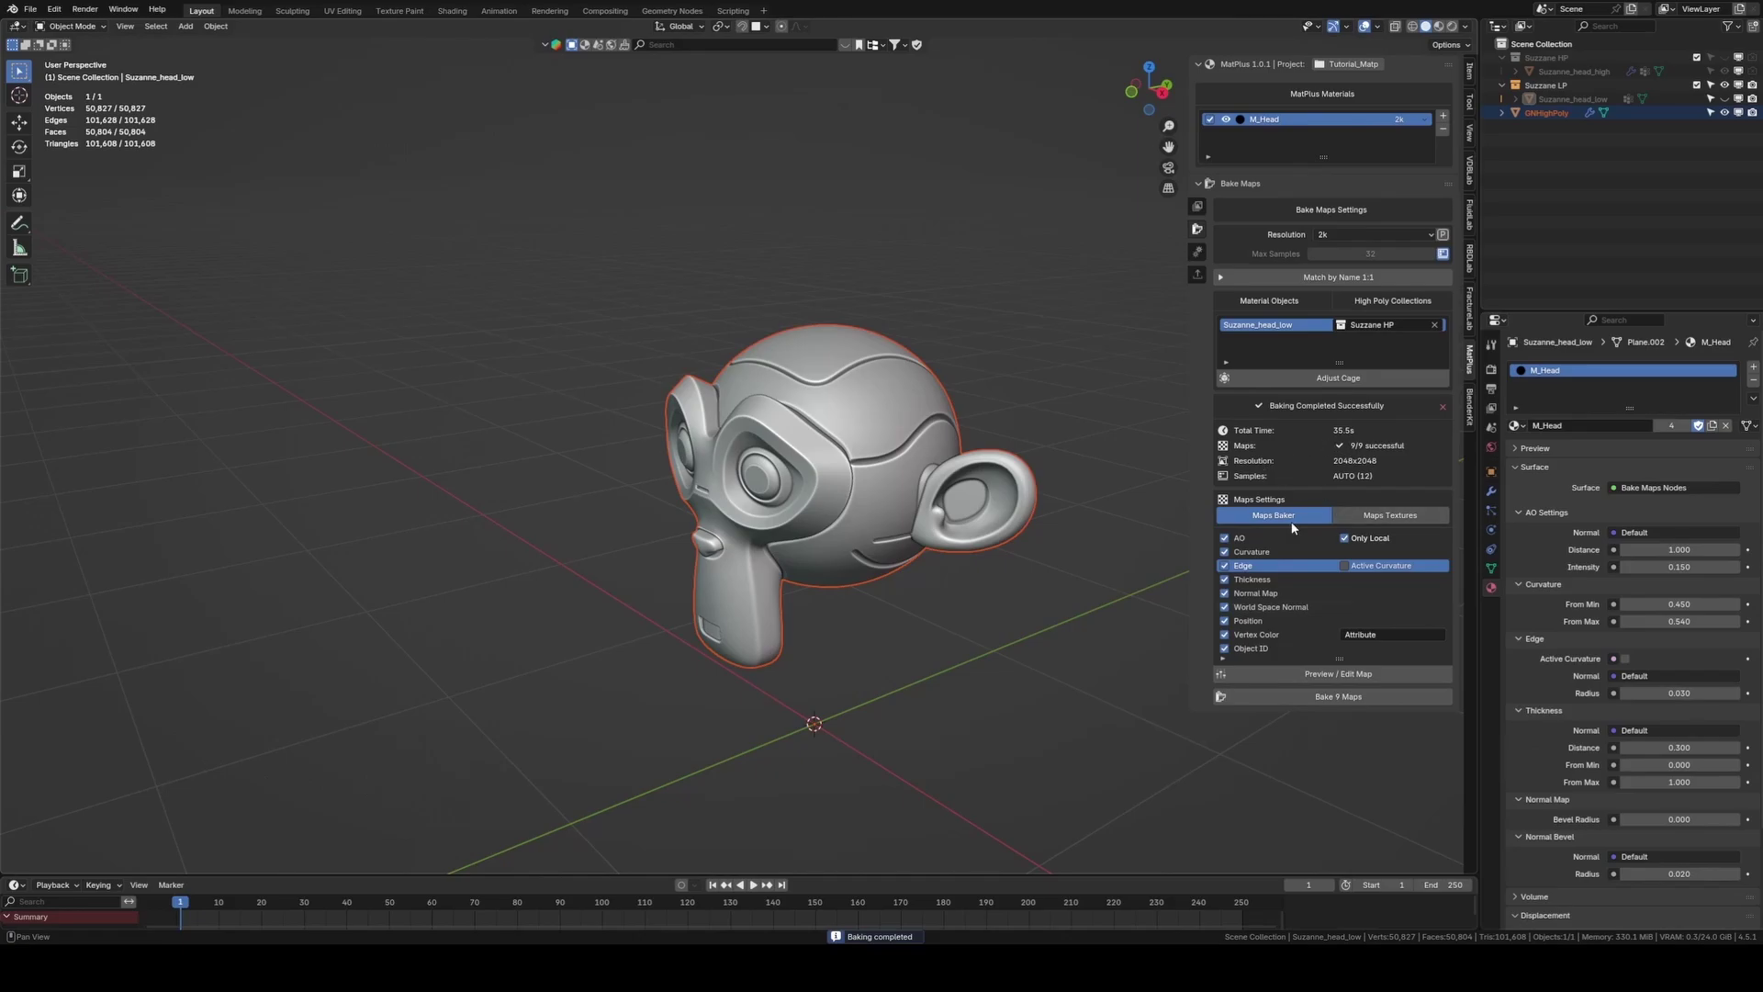
Preview the baked AO and Curvature maps on the low-poly head
left_click(1197, 207)
middle_click_drag(955, 376, 916, 415)
left_click(1284, 259)
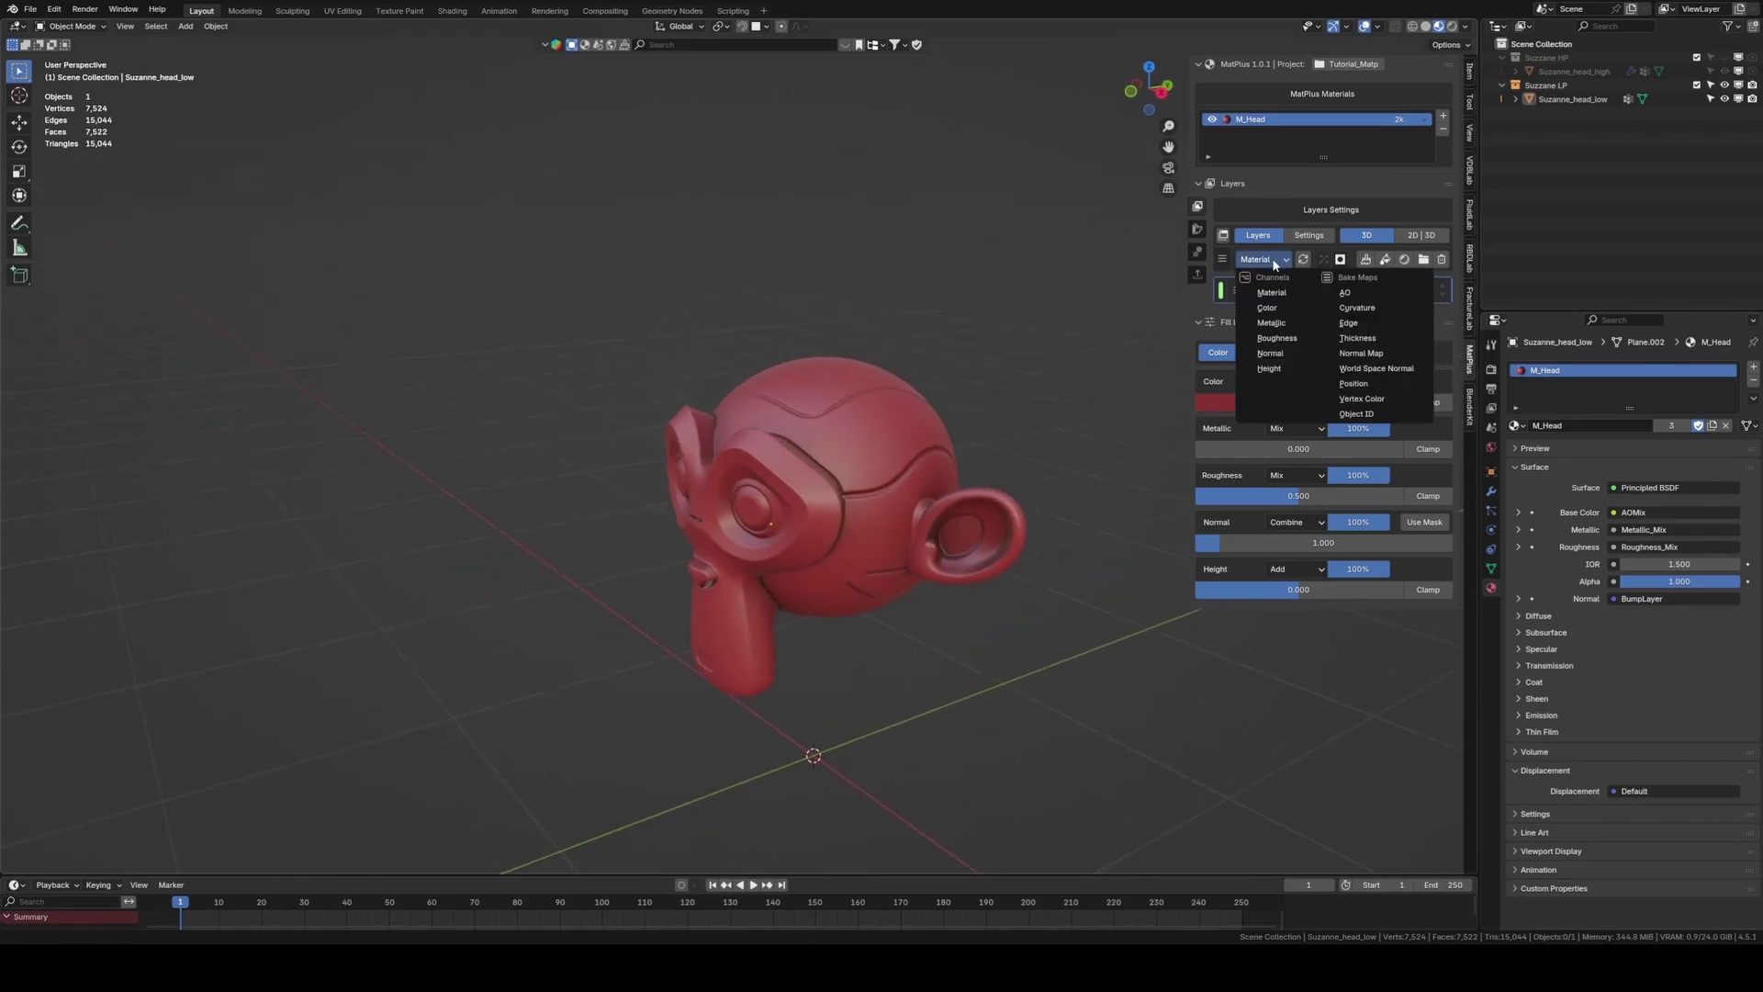
left_click(1367, 294)
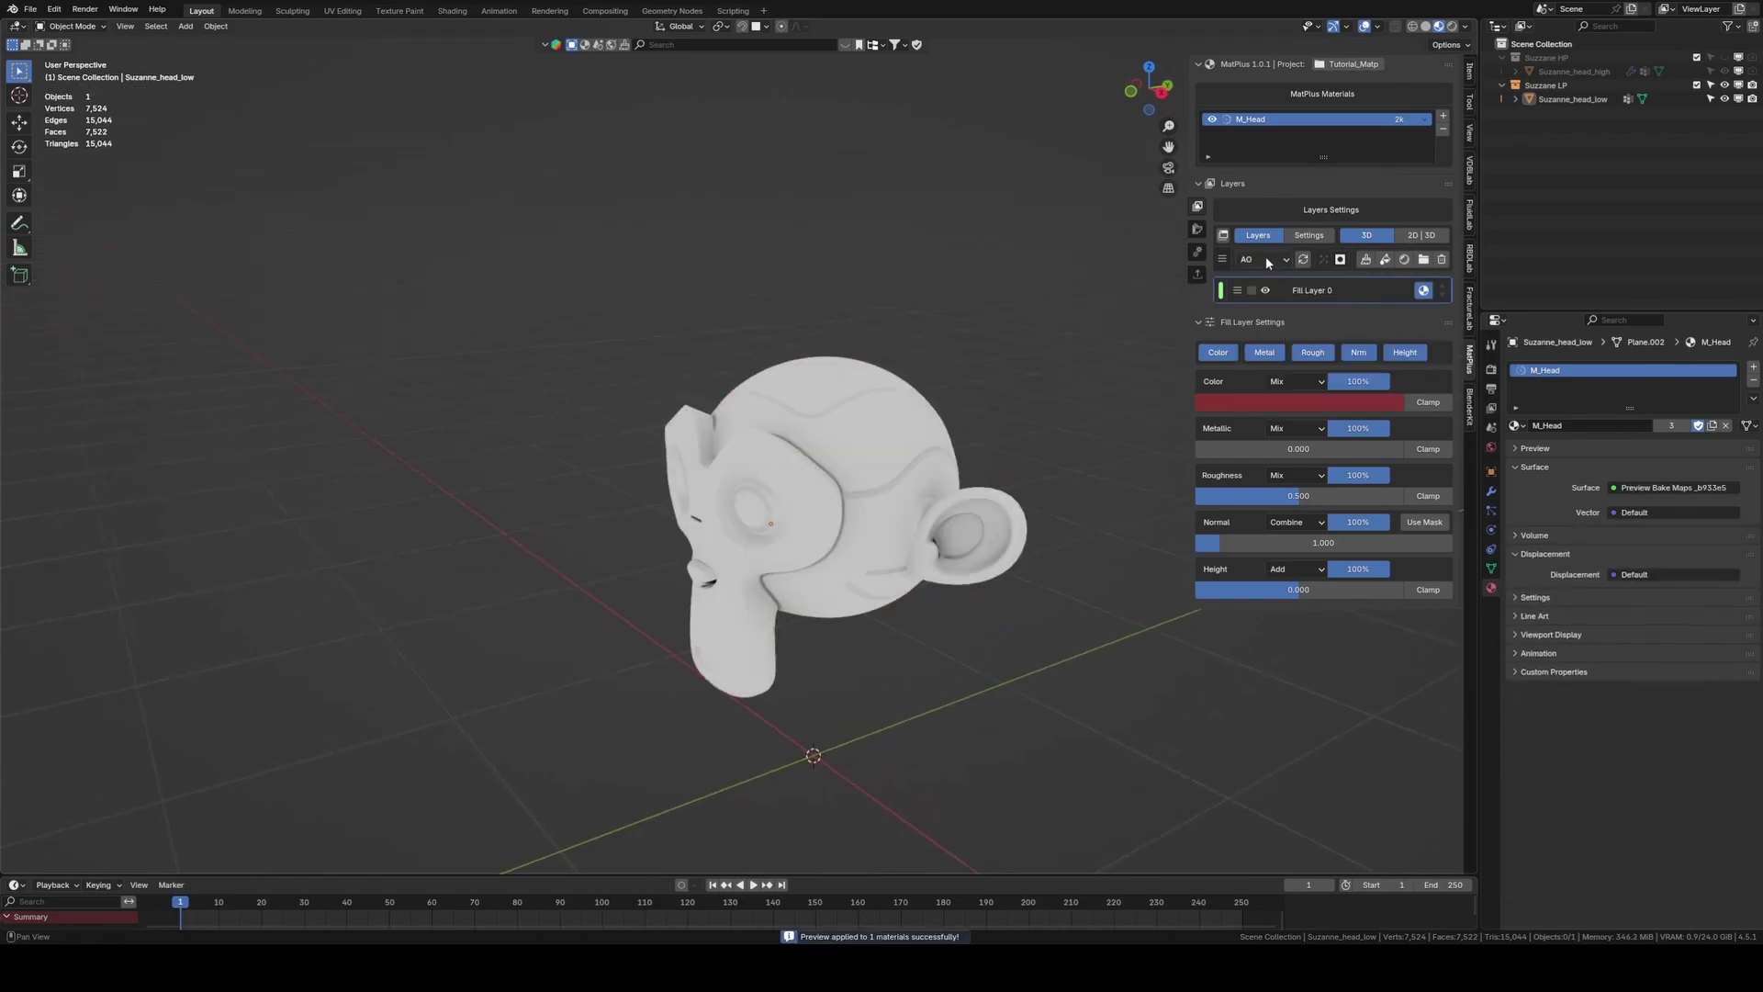
left_click(1265, 258)
left_click(1365, 312)
middle_click_drag(808, 514, 850, 542)
left_click(1265, 259)
left_click(1367, 293)
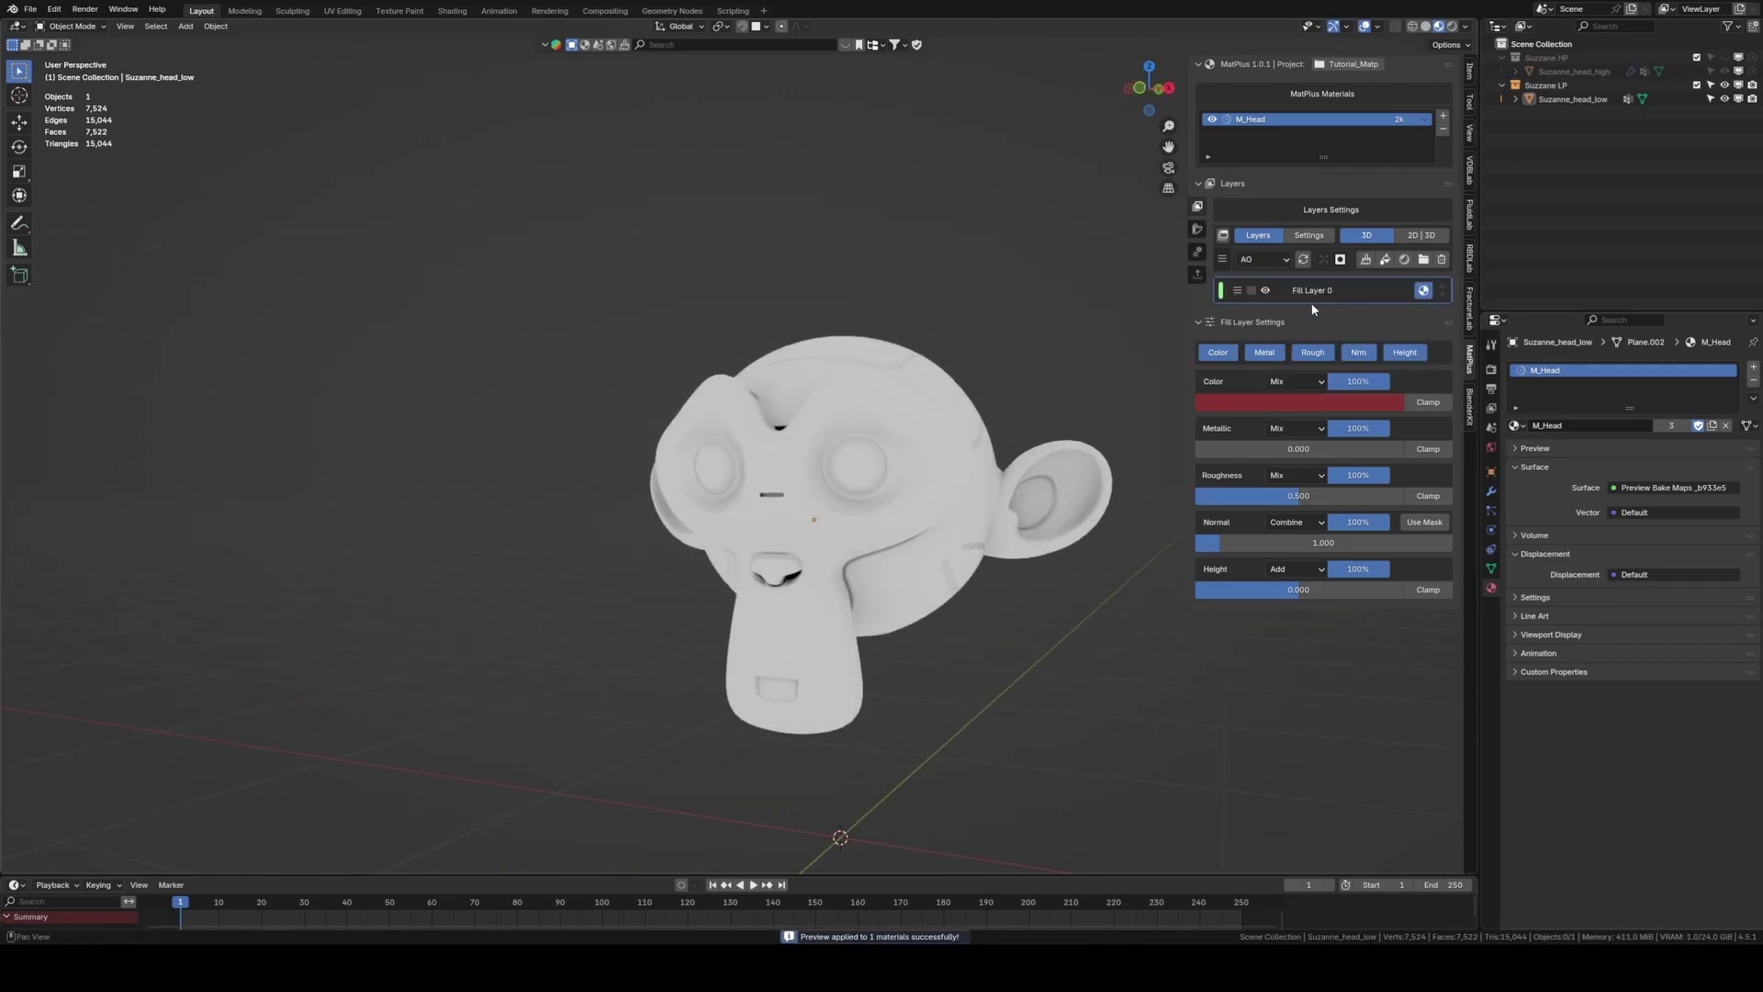
middle_click_drag(882, 477, 854, 413)
scroll(836, 405, "up", 5)
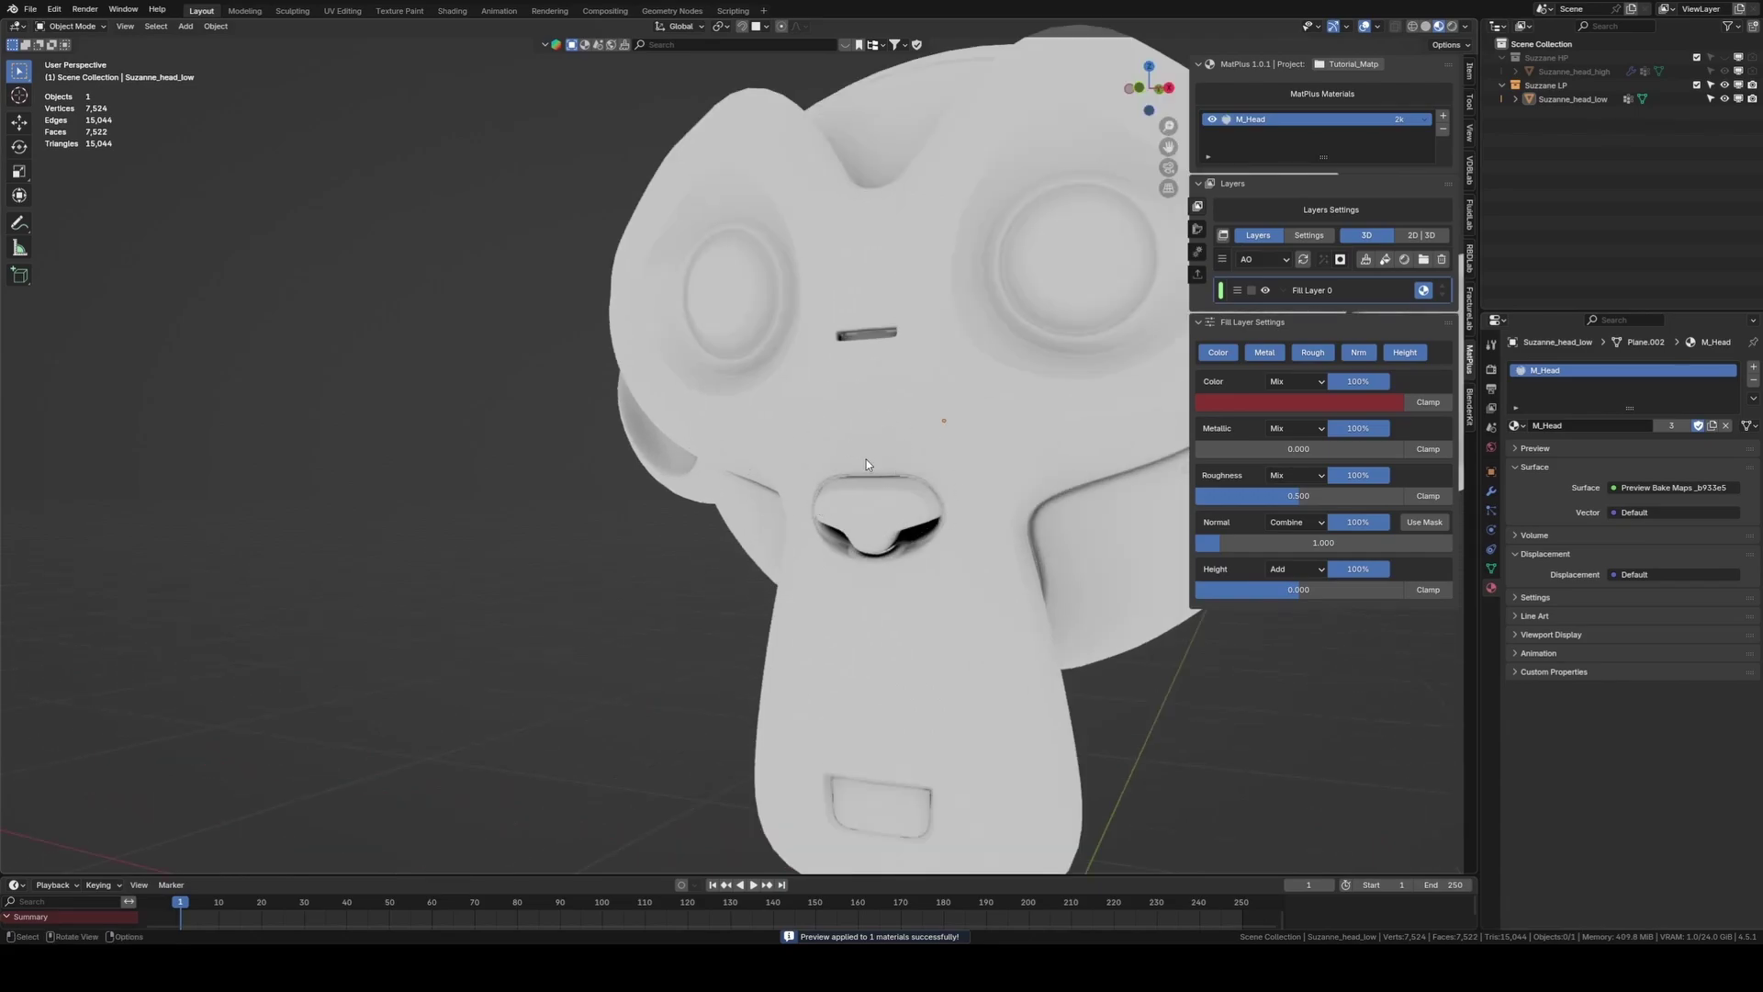
Preview the baked Normal map and inspect it around the mouth and top of the head
left_click(1265, 259)
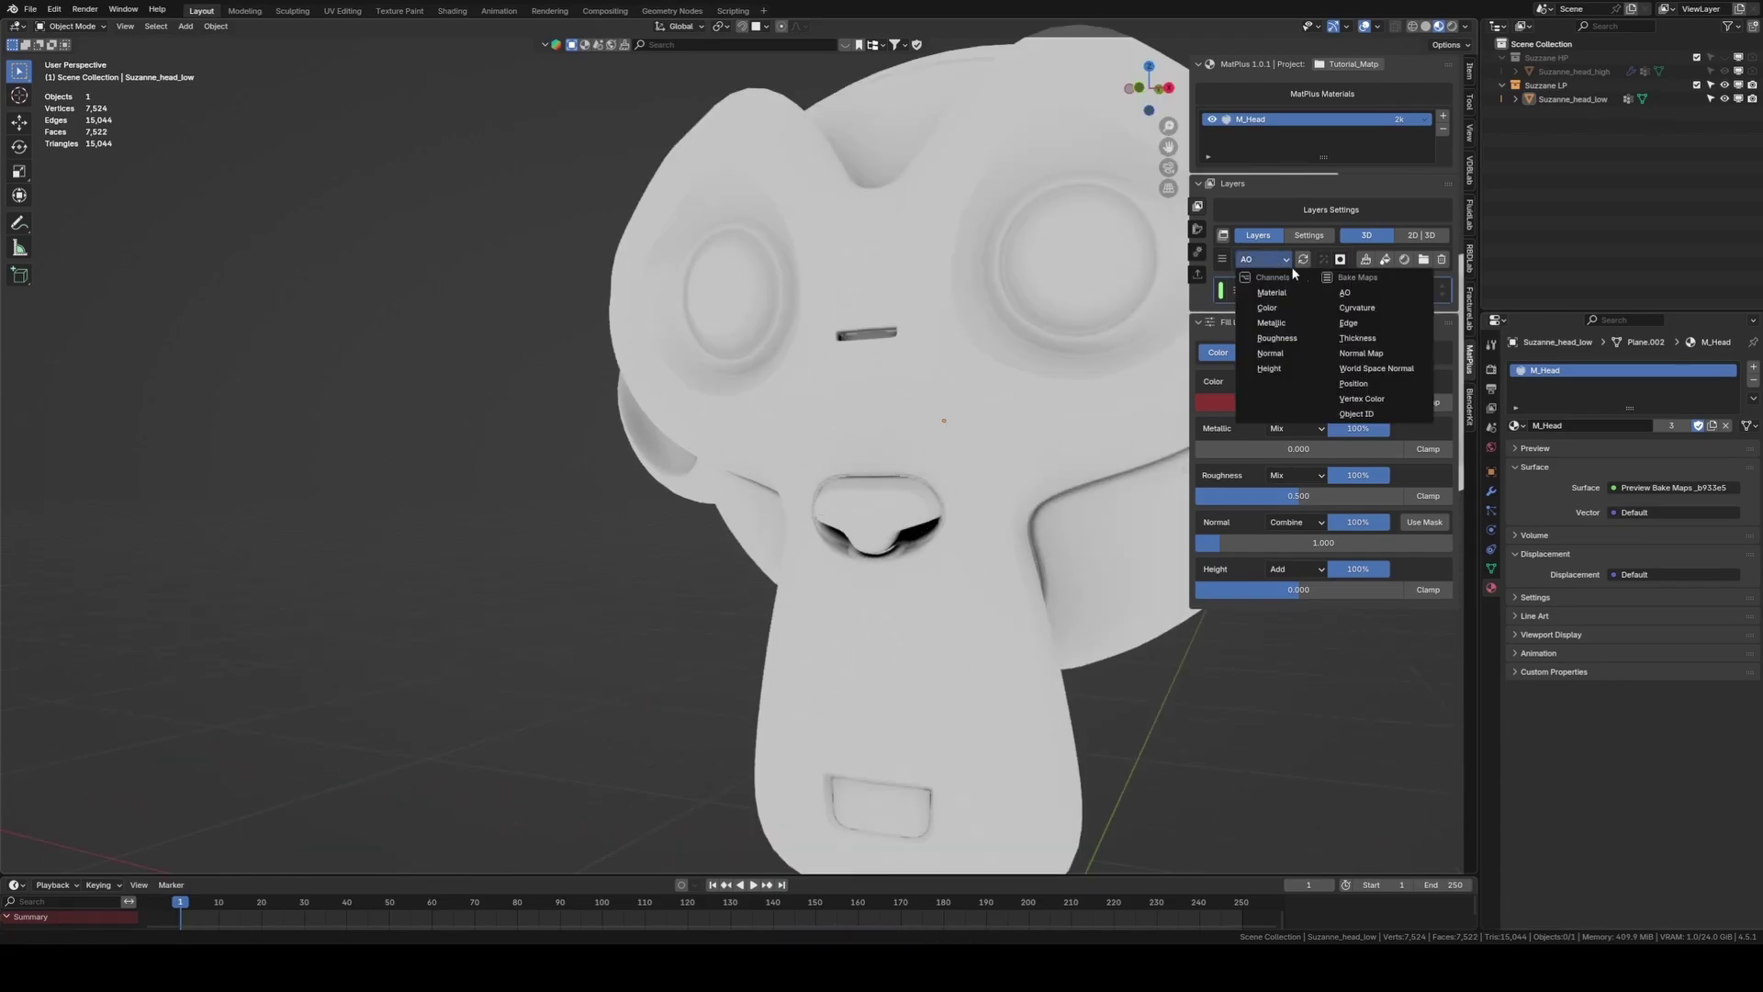
left_click(1350, 359)
middle_click_drag(942, 522, 919, 590)
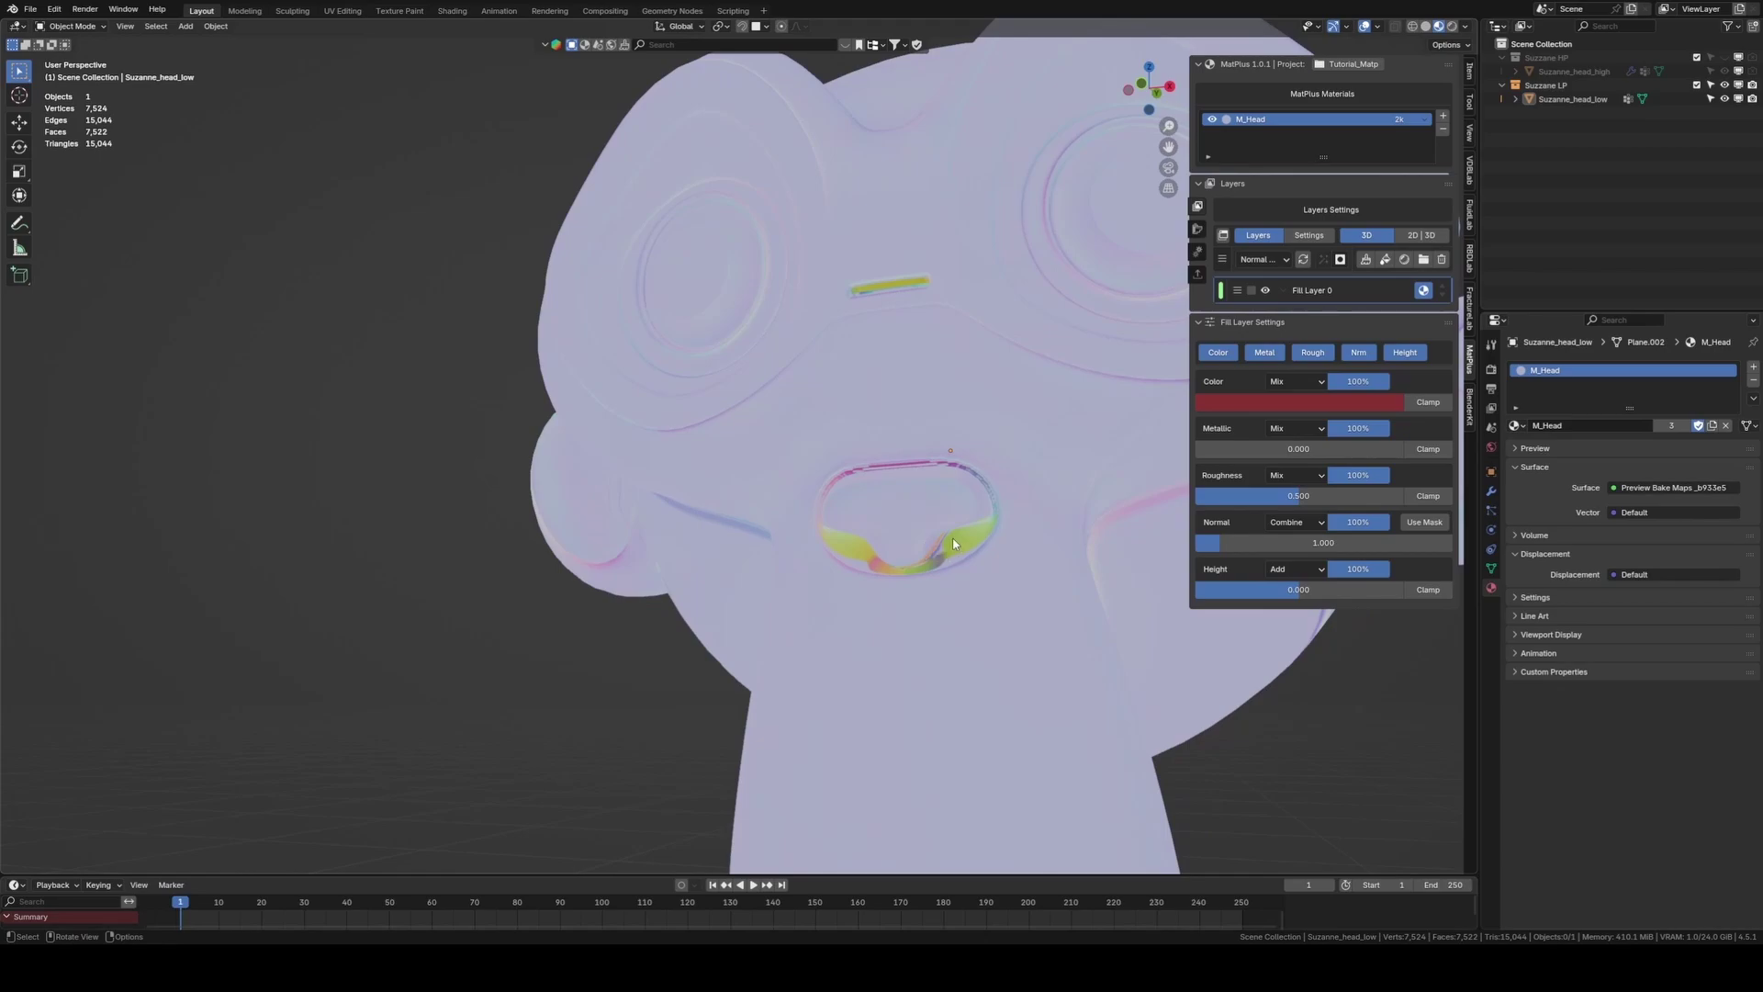
middle_click_drag(944, 551, 948, 528)
scroll(935, 531, "up", 2)
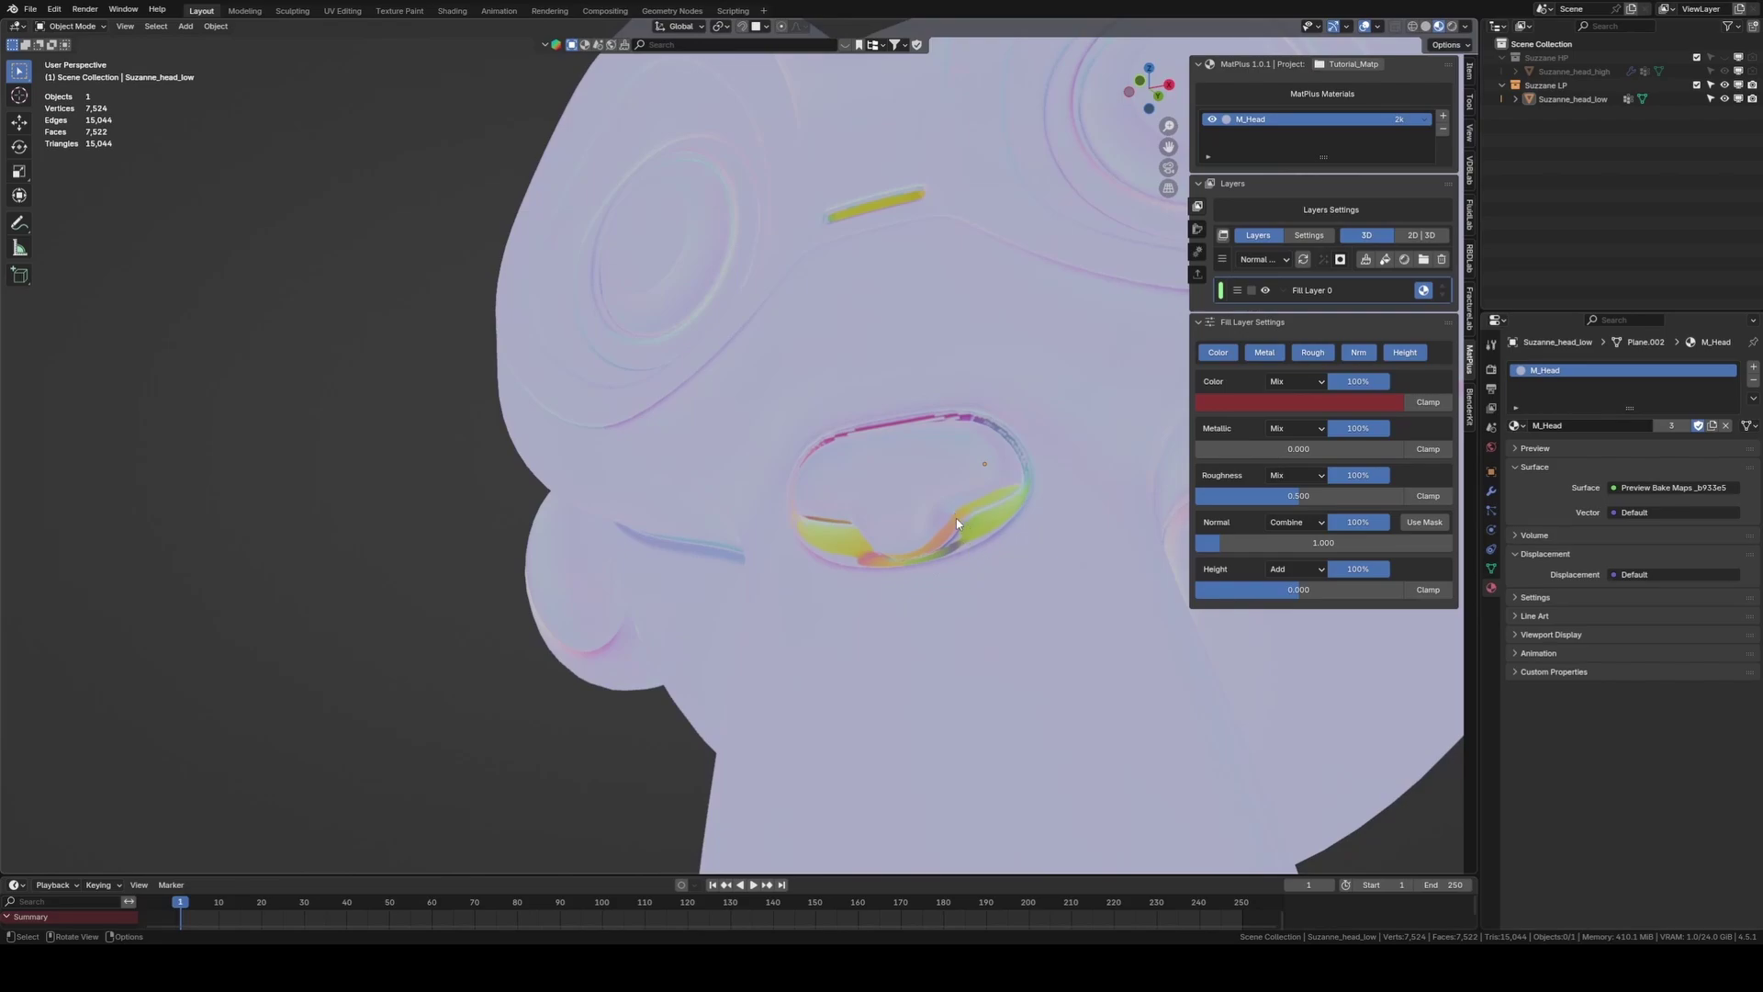
scroll(963, 538, "down", 3)
middle_click_drag(972, 557, 946, 515)
scroll(942, 557, "down", 3)
Switch the layer preview back to the full Material
left_click(1248, 265)
left_click(1272, 293)
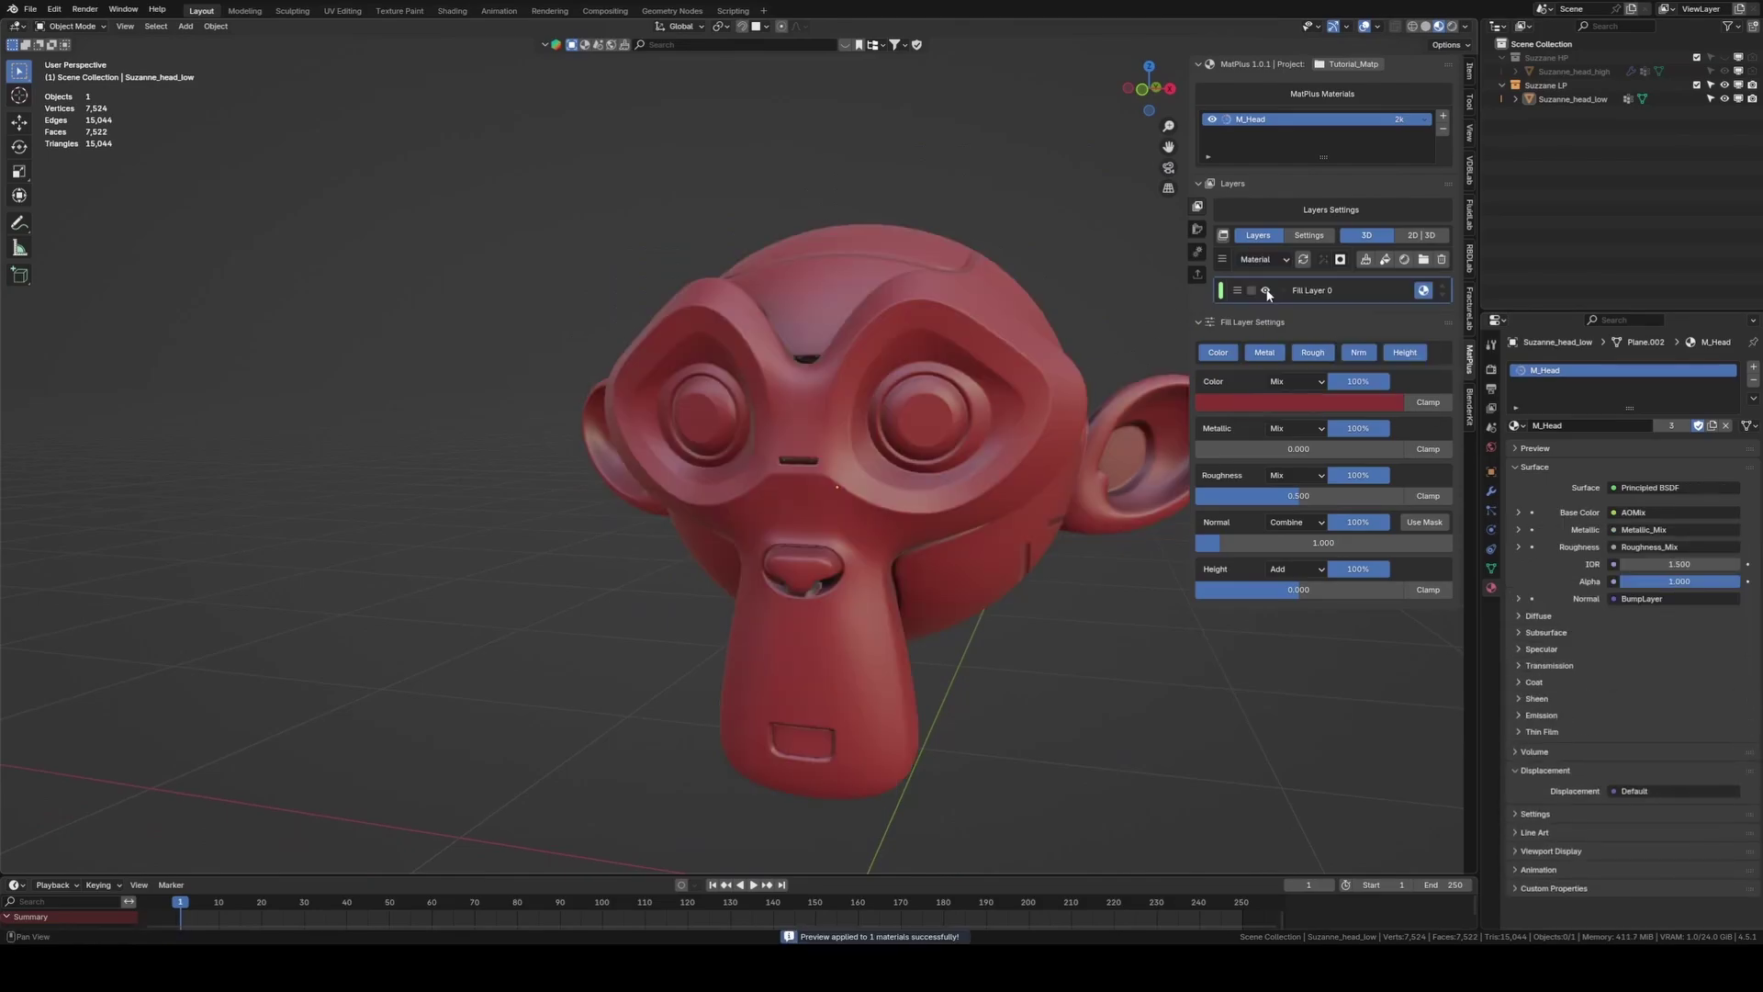
middle_click_drag(955, 386, 897, 362)
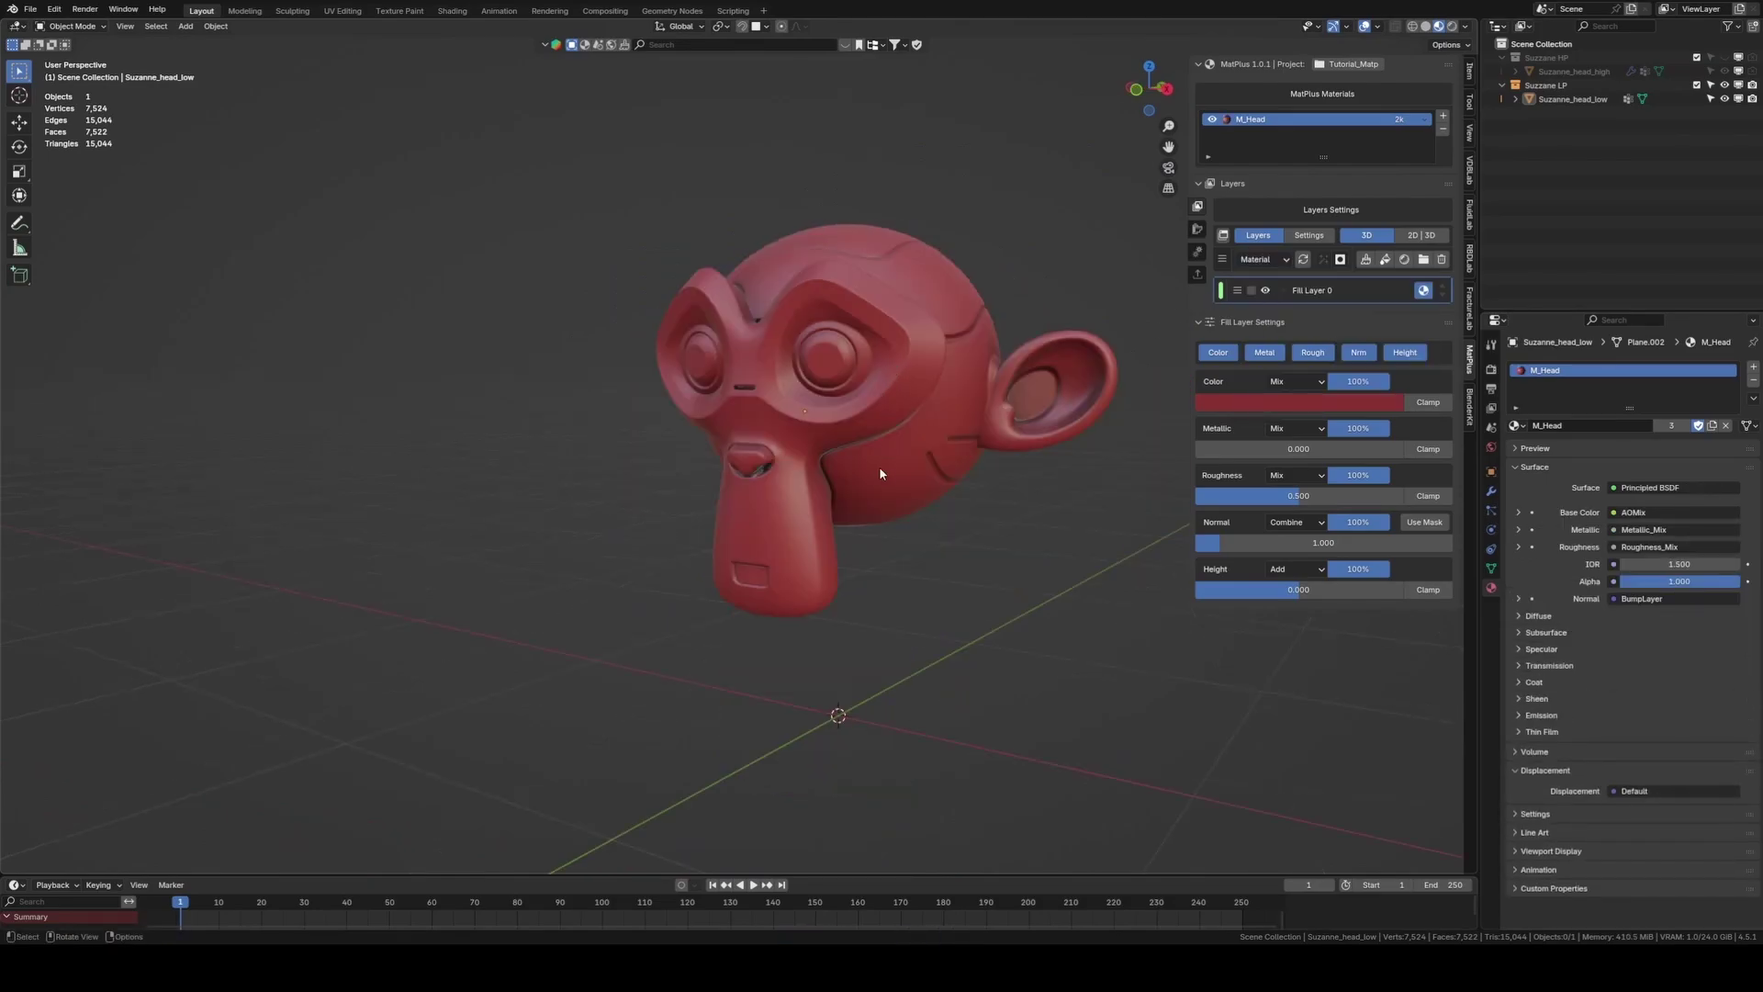
middle_click_drag(878, 472, 895, 525)
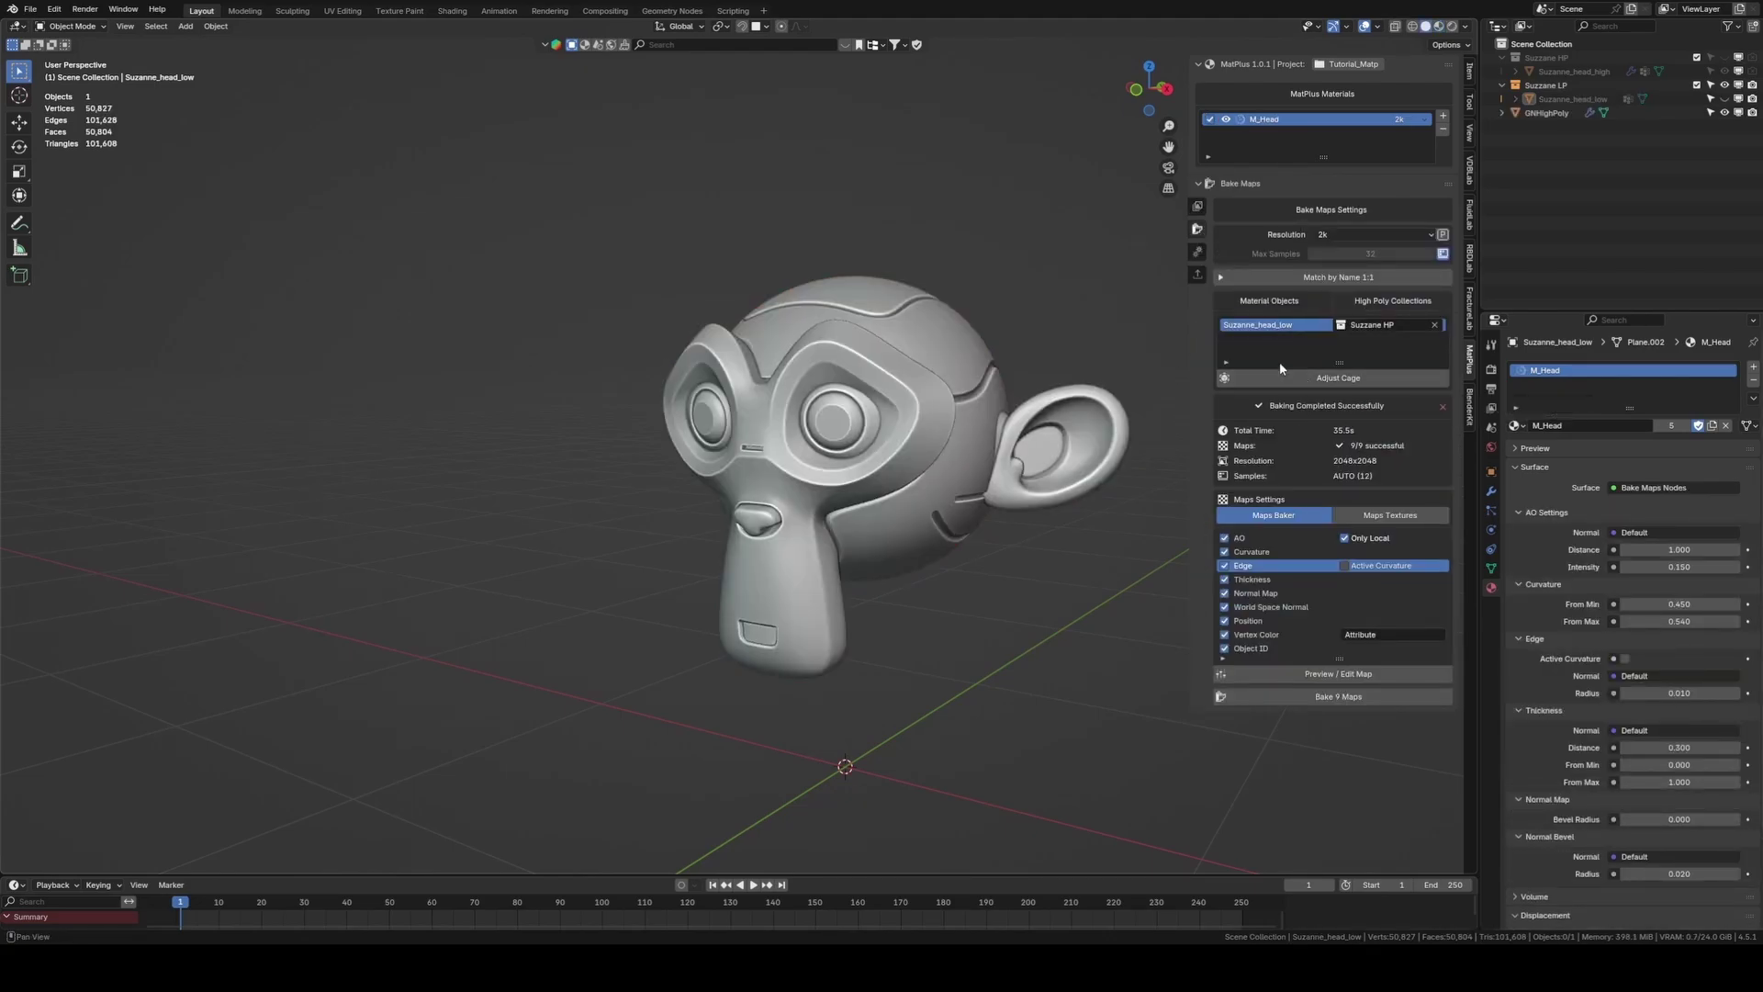
Exclude Curvature, Thickness, Position, Vertex Color and Object ID from the bake
left_click(1224, 552)
left_click(1224, 580)
left_click(1224, 621)
left_click(1224, 635)
left_click(1224, 648)
Generate an adaptive cage and bake the AO and Normal maps
left_click(1330, 379)
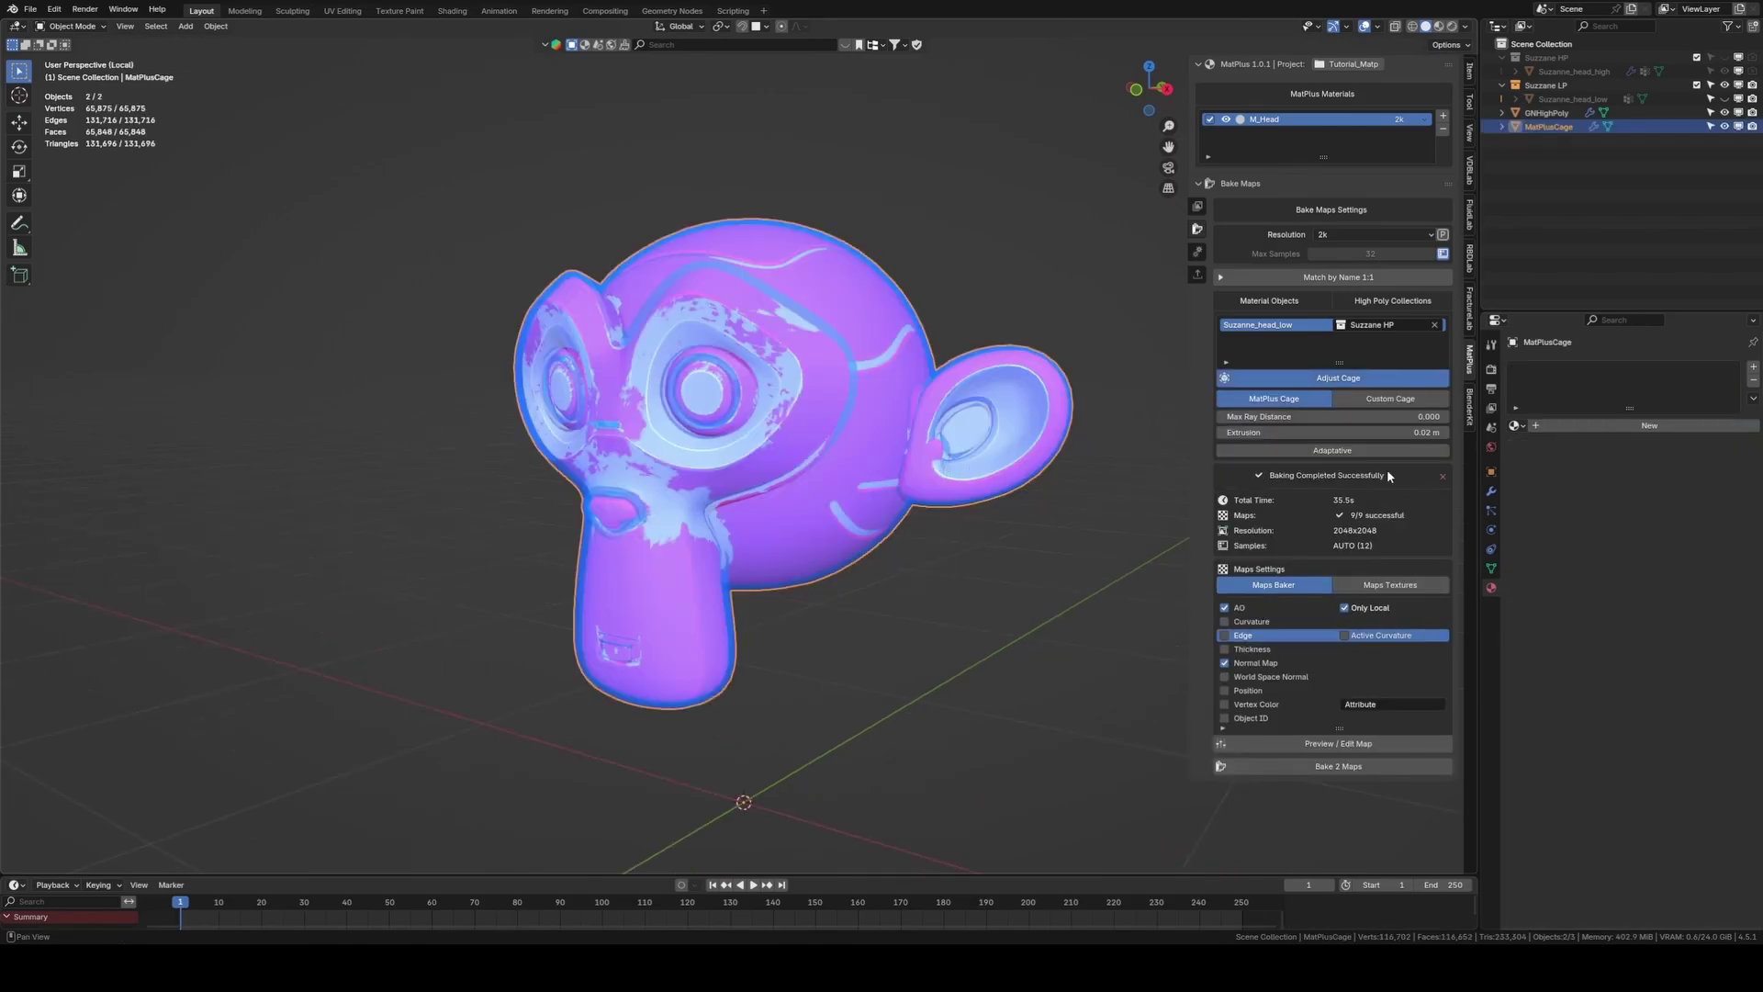
left_click(1330, 452)
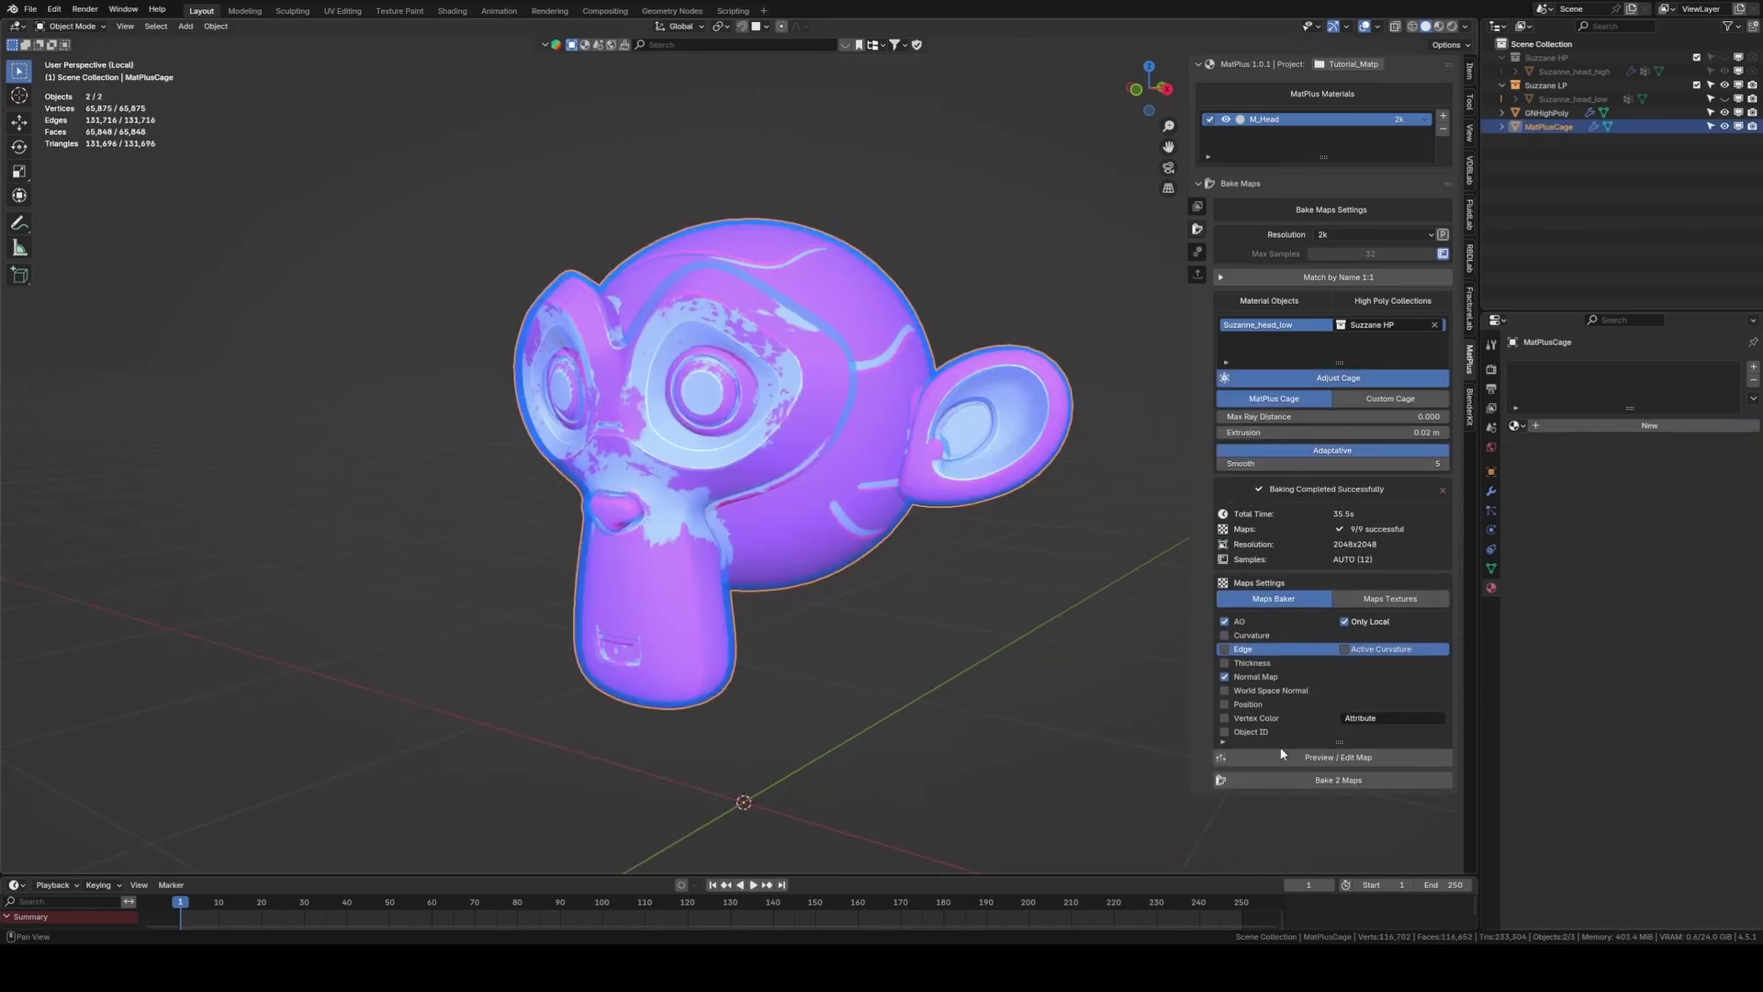
left_click(1301, 782)
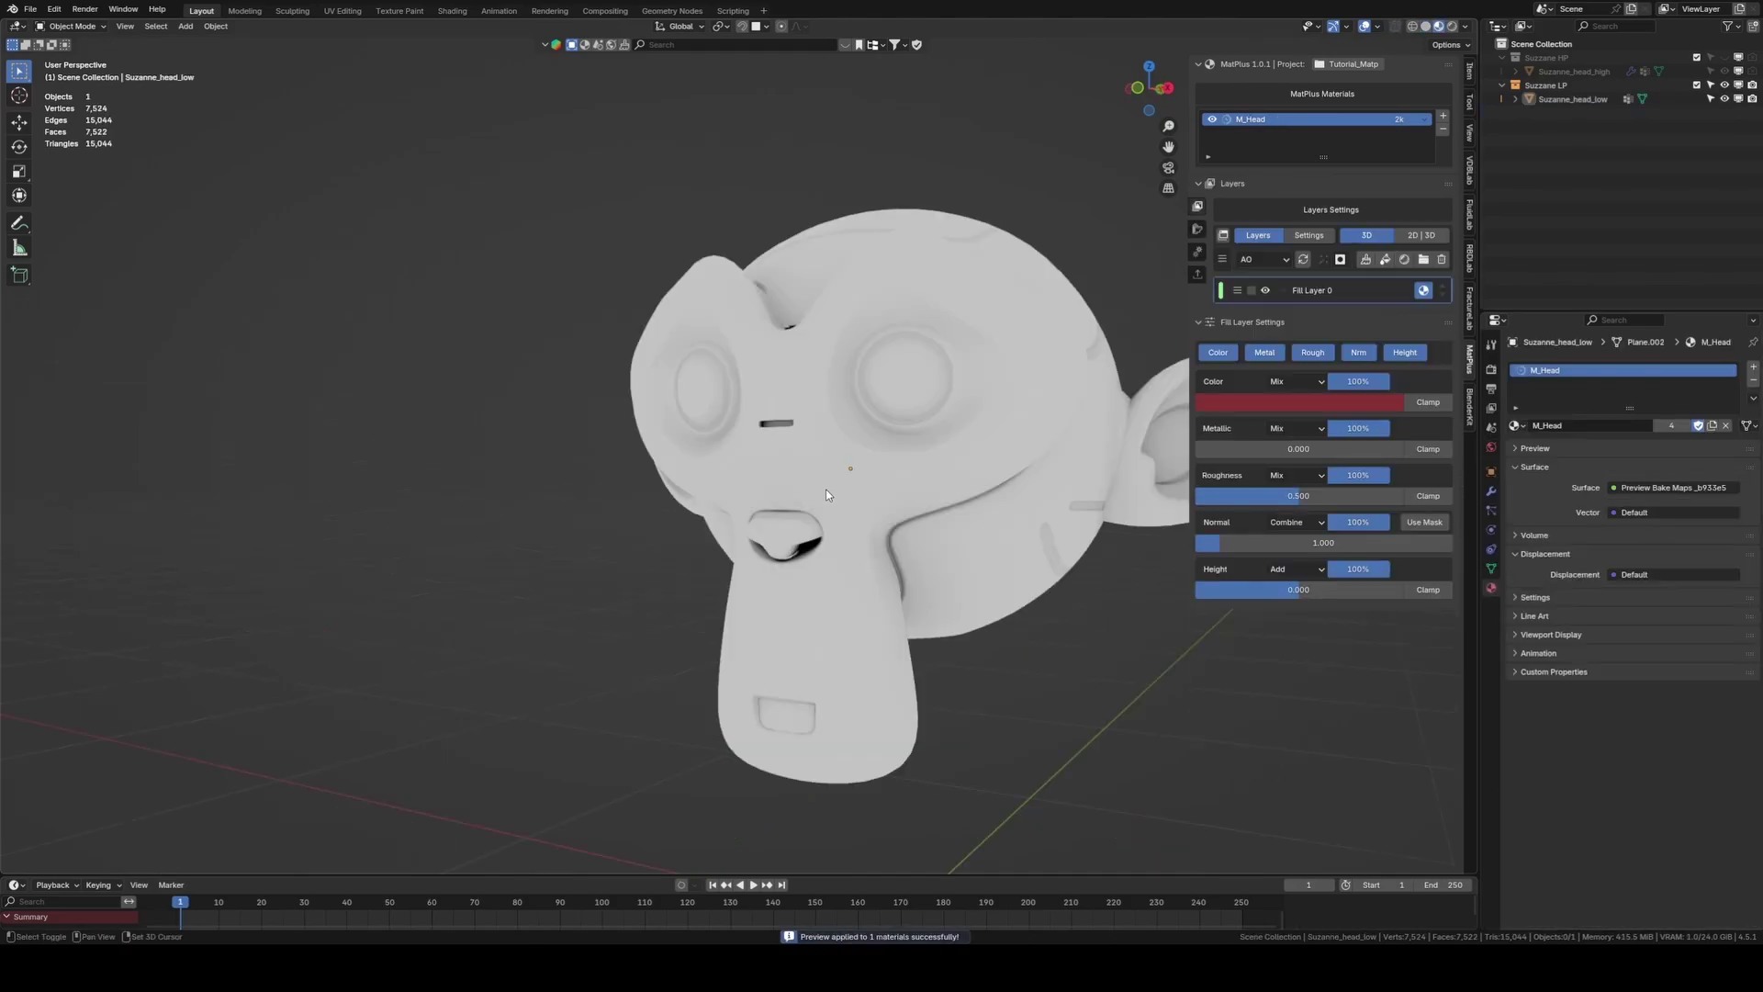
Switch the preview from the AO map to the newly baked Normal Map
middle_click_drag(825, 493, 897, 433)
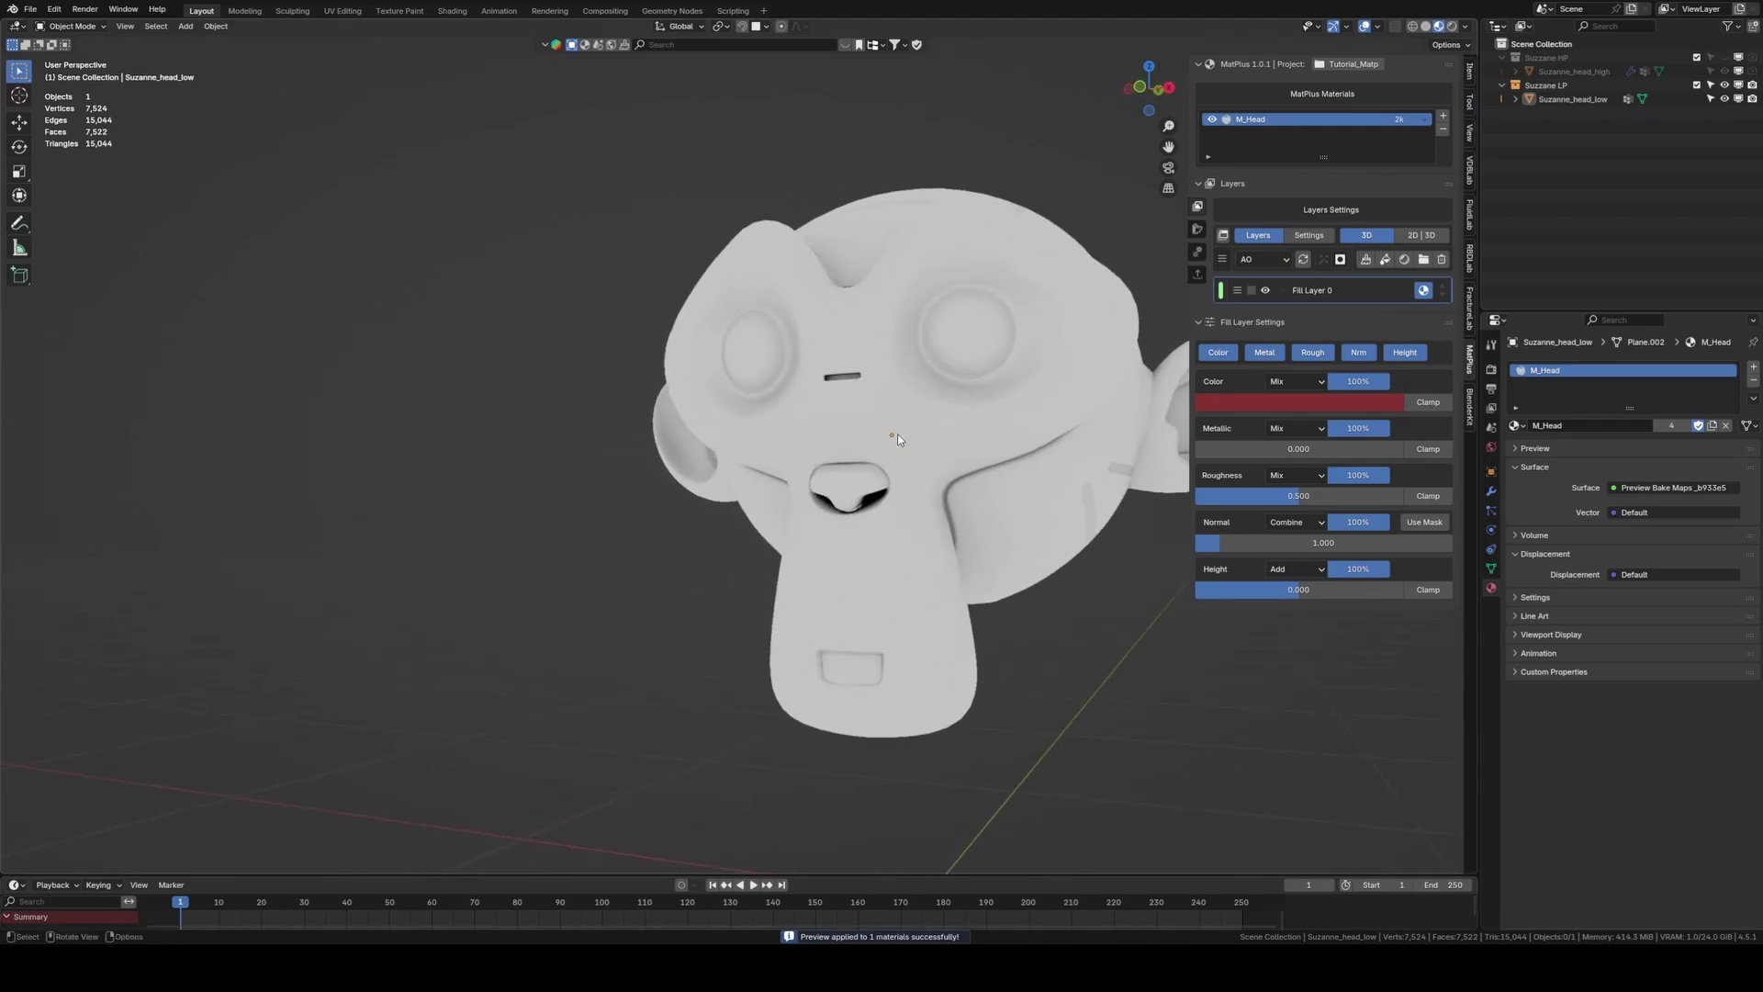
left_click(1263, 259)
left_click(1364, 353)
middle_click_drag(909, 419, 912, 471)
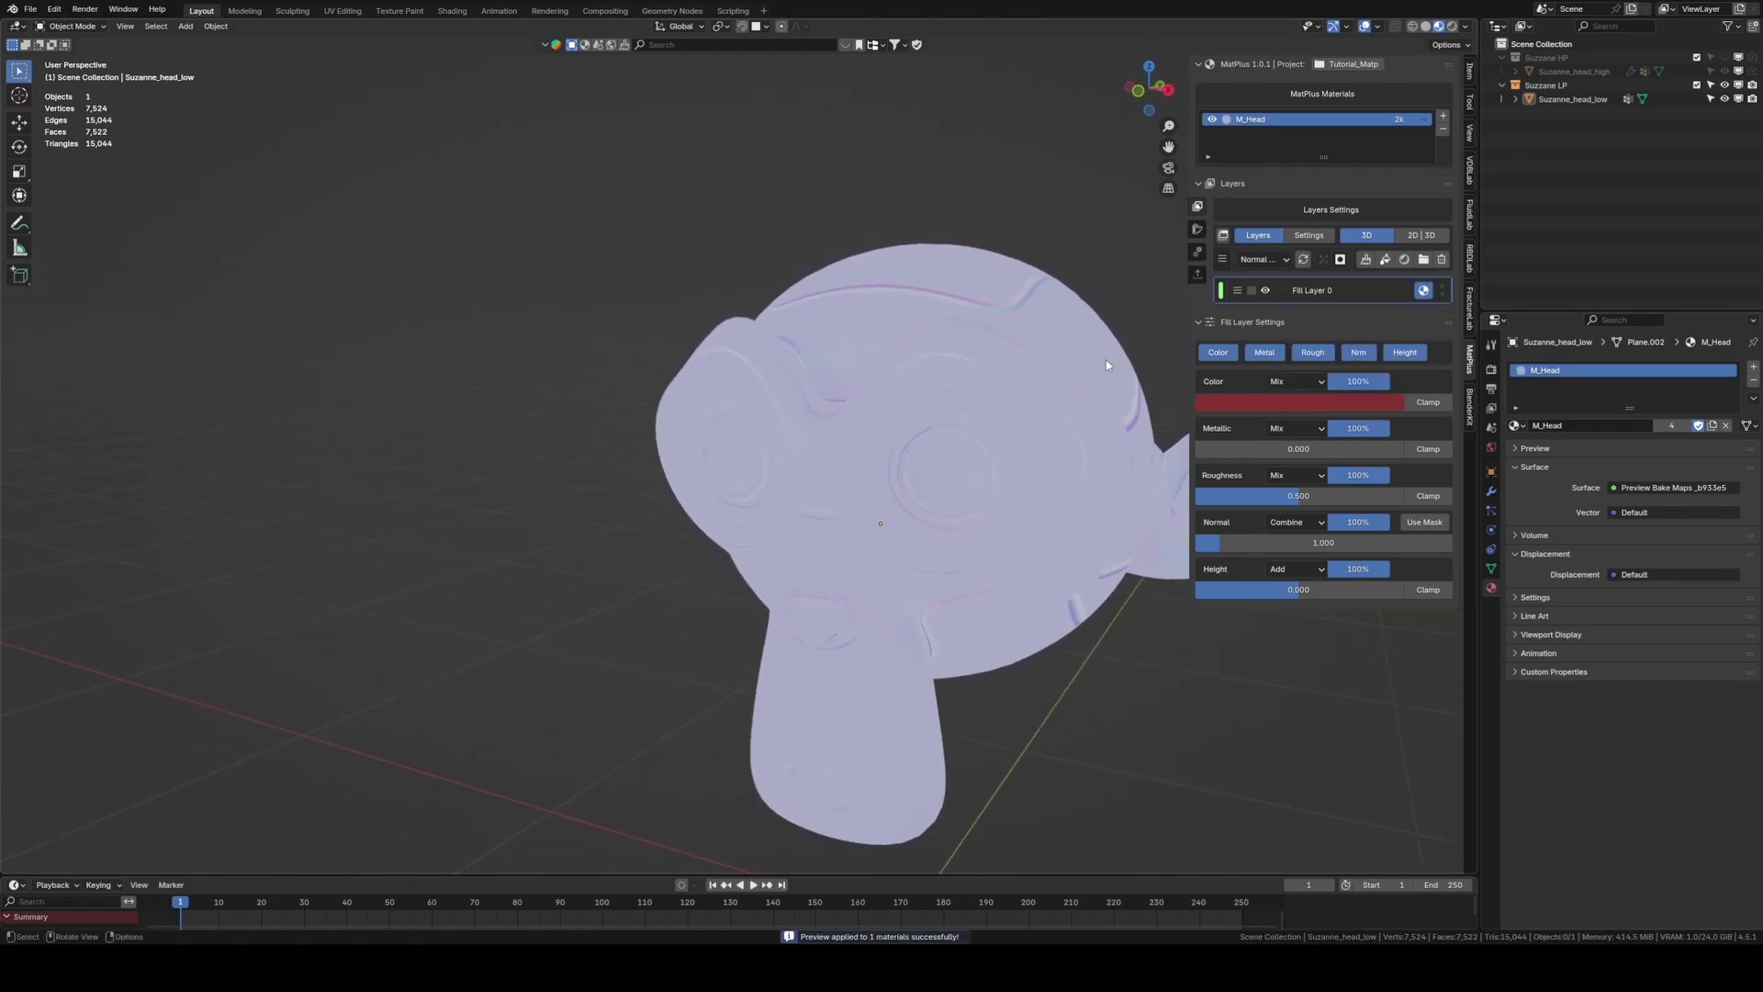
Set the layer preview back to the full Material
left_click(1260, 259)
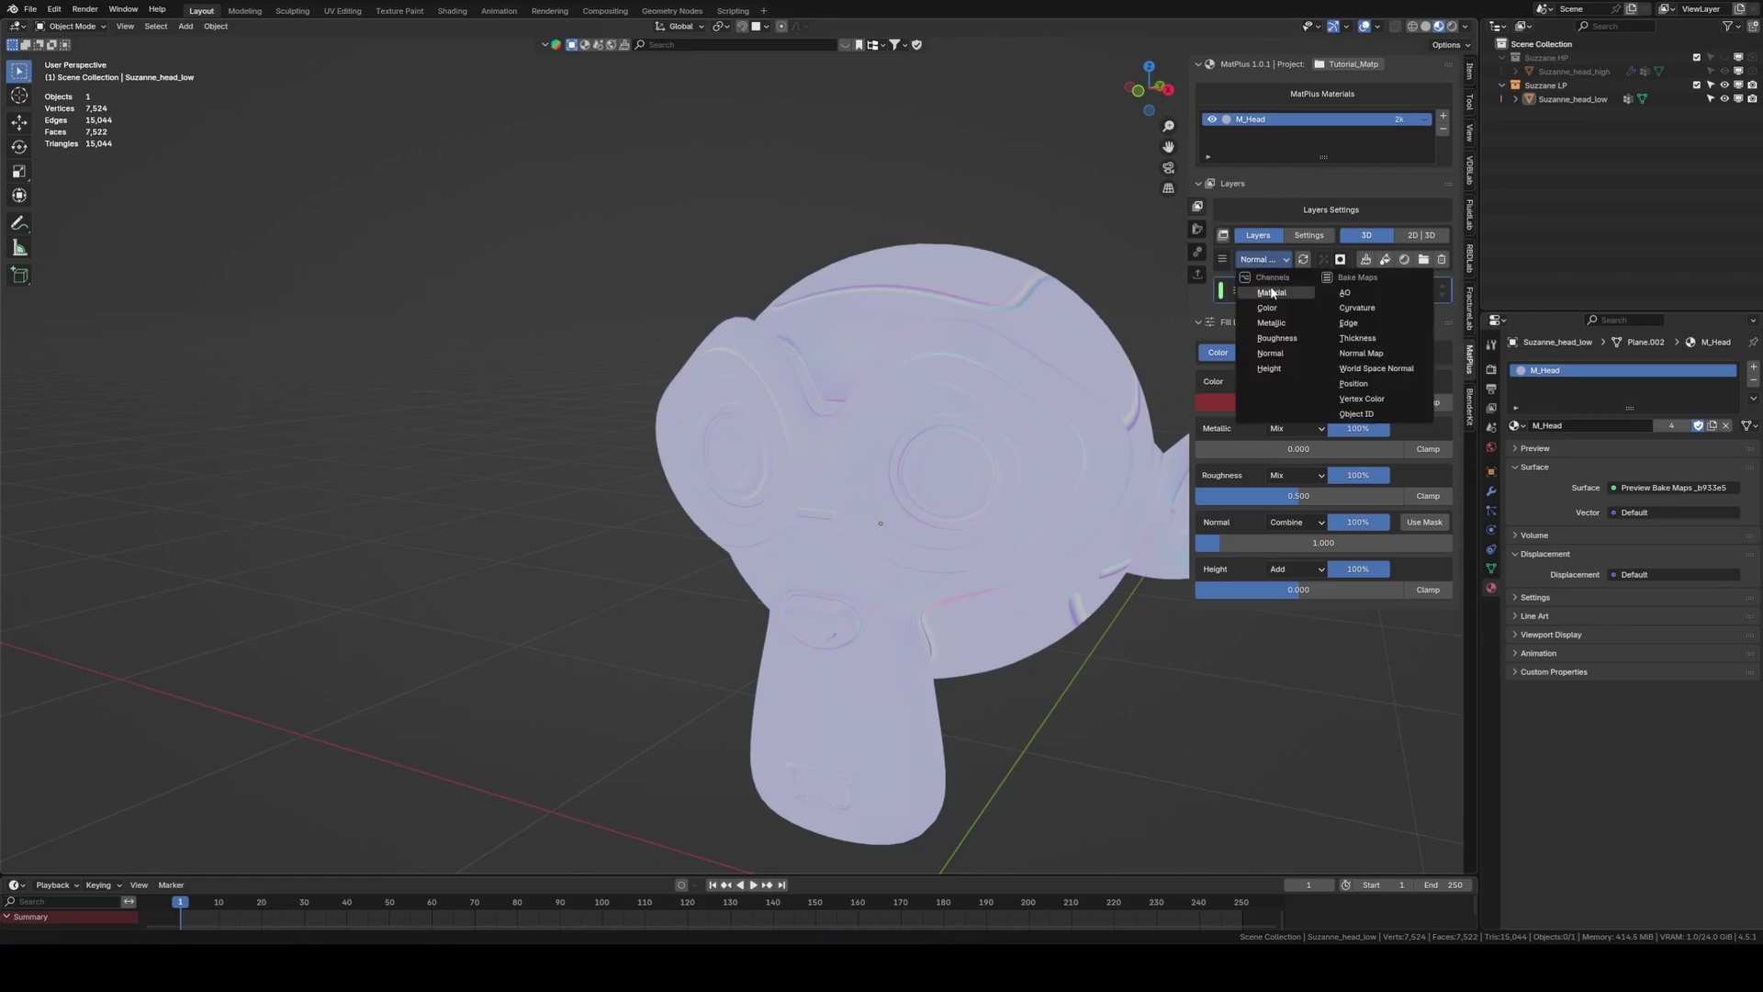
left_click(1273, 294)
scroll(928, 447, "down", 2)
middle_click_drag(927, 447, 888, 531)
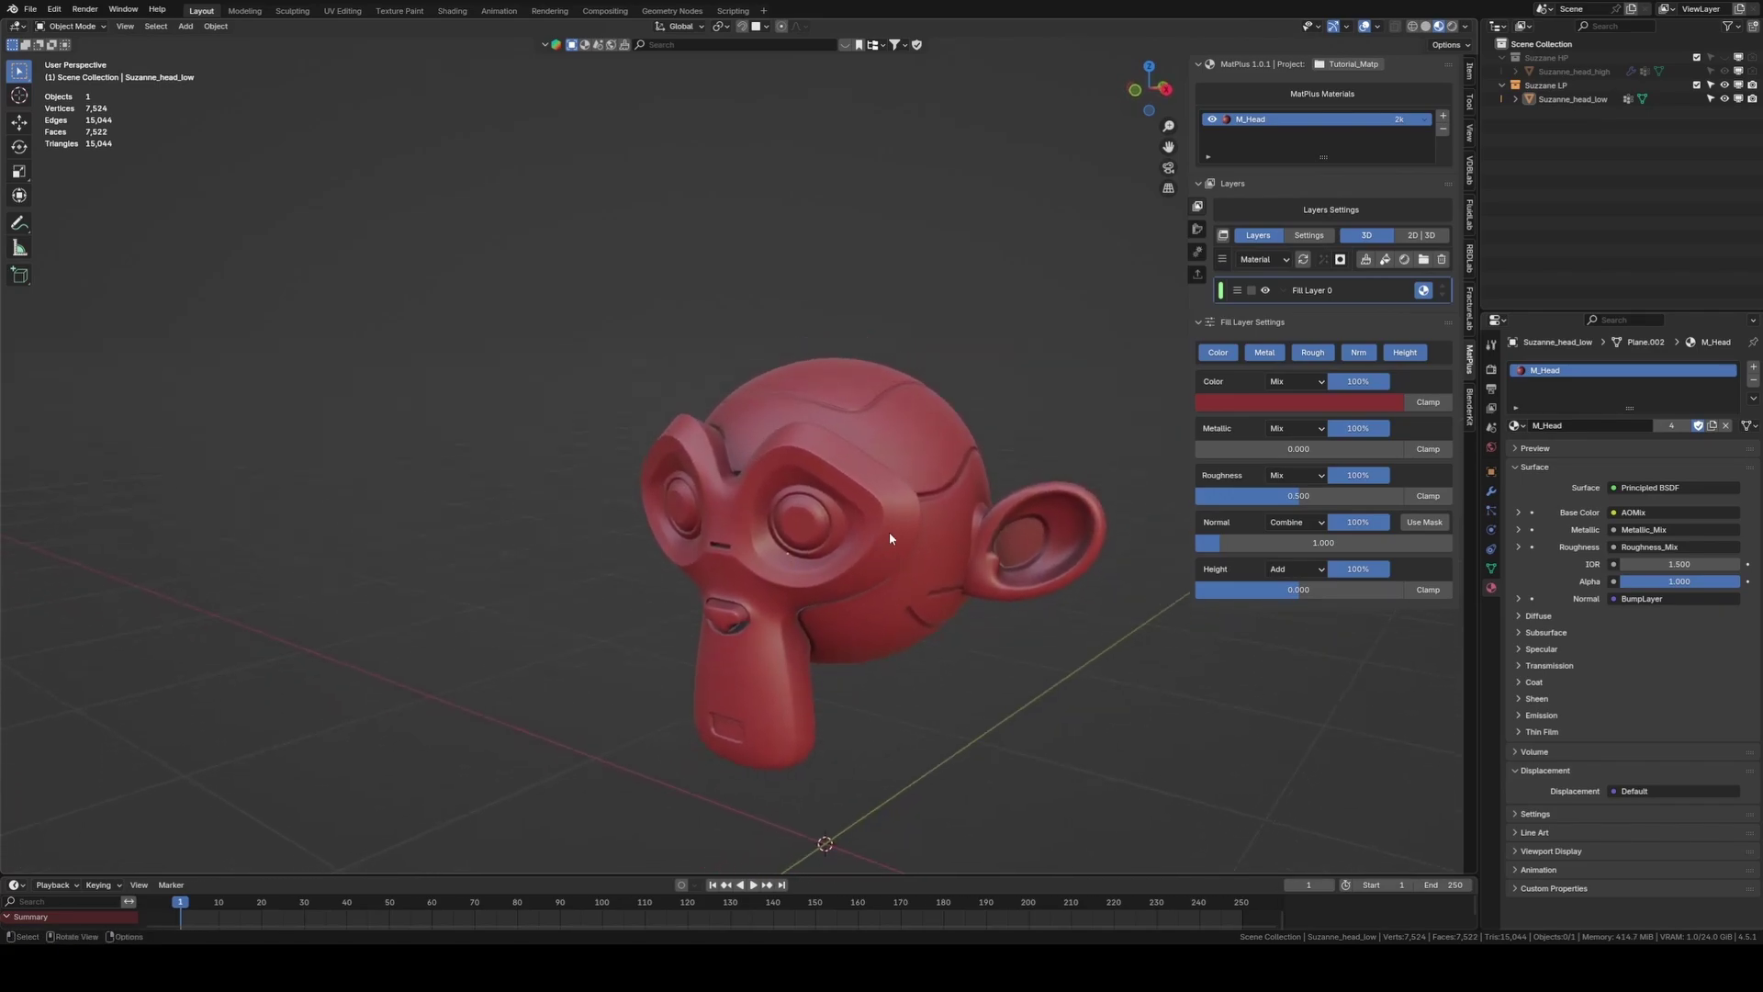
Make Fill Layer 0 brighter red, disable Normal, Height and Metal, and set roughness 0.250
left_click(1275, 403)
left_click_drag(1291, 195, 1323, 175)
left_click(1355, 354)
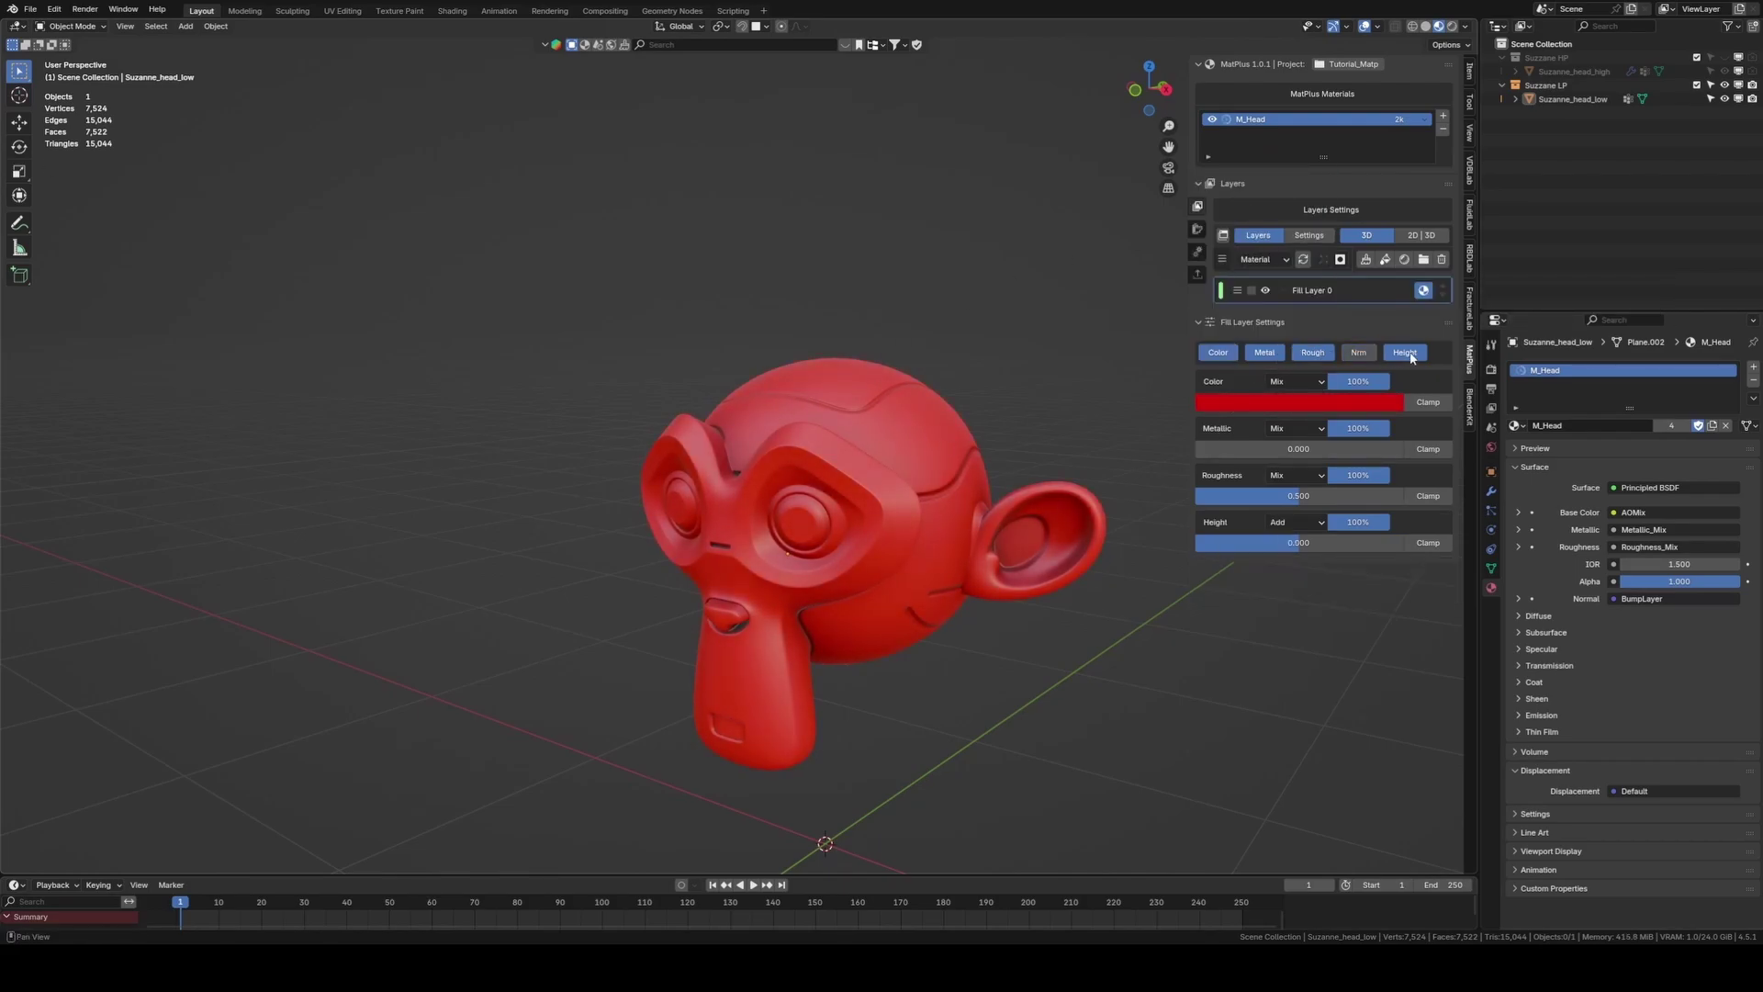
left_click(1412, 355)
left_click(1262, 356)
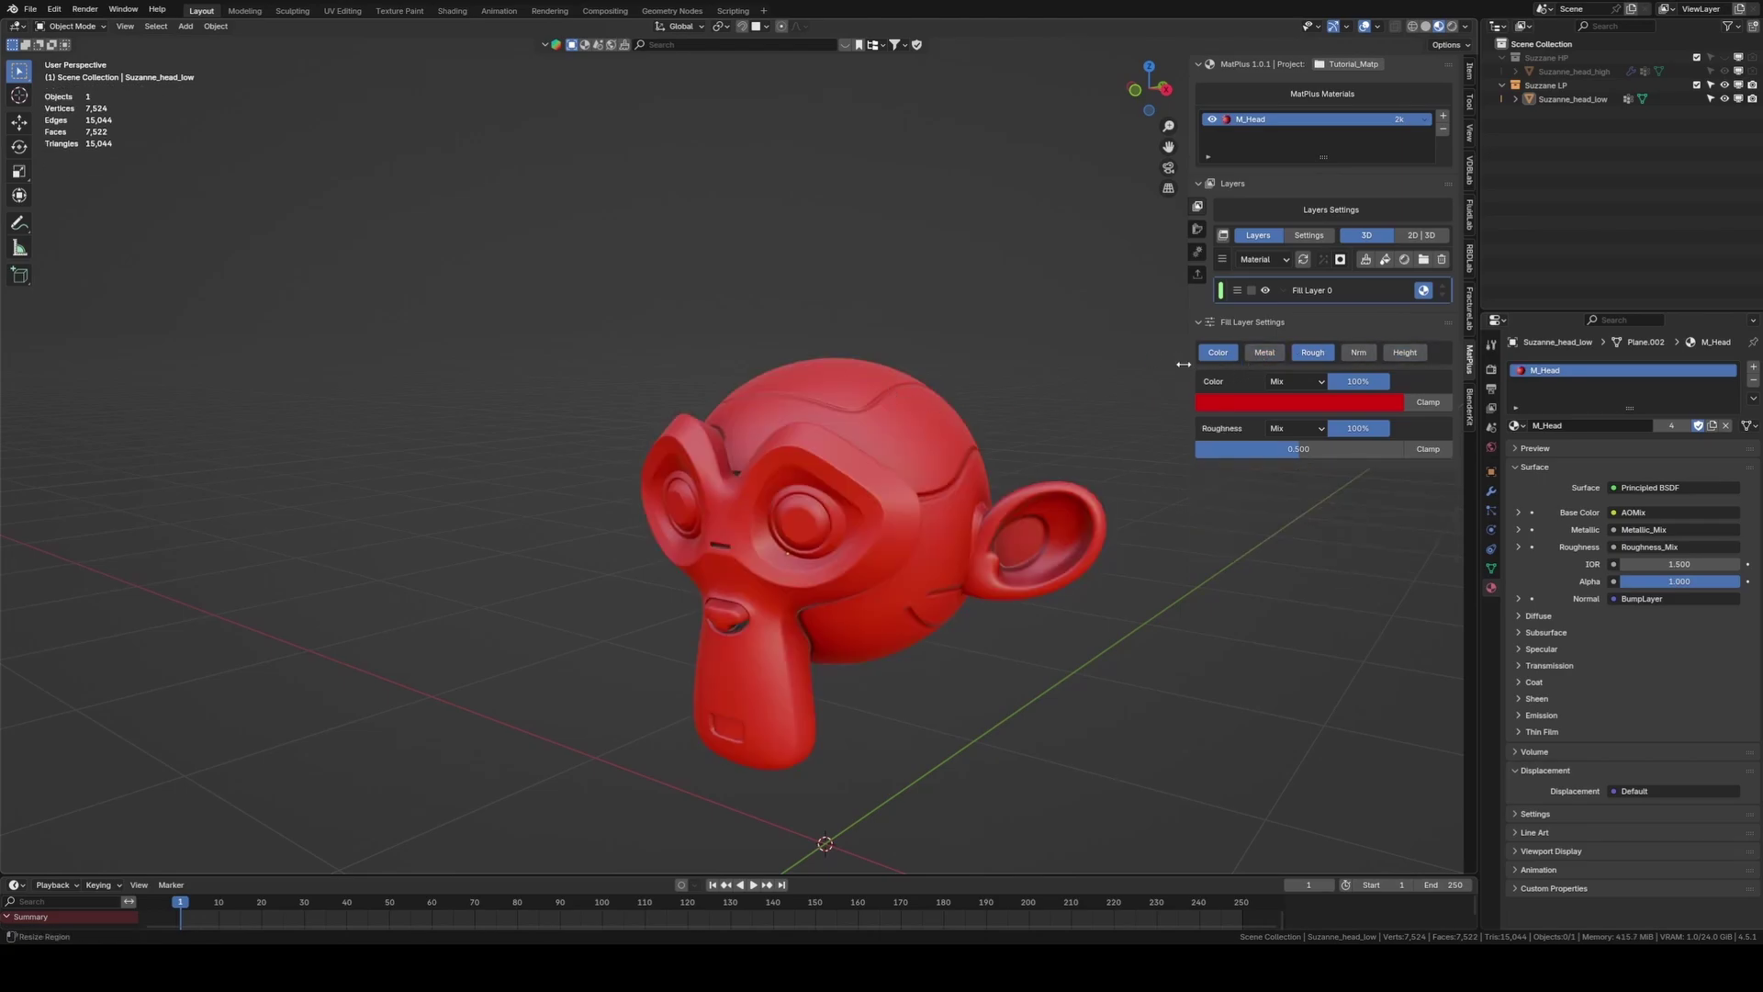
left_click(1272, 406)
left_click_drag(1314, 183, 1315, 185)
left_click(1298, 448)
left_click_drag(1299, 448, 1247, 448)
middle_click_drag(1260, 469, 1314, 367)
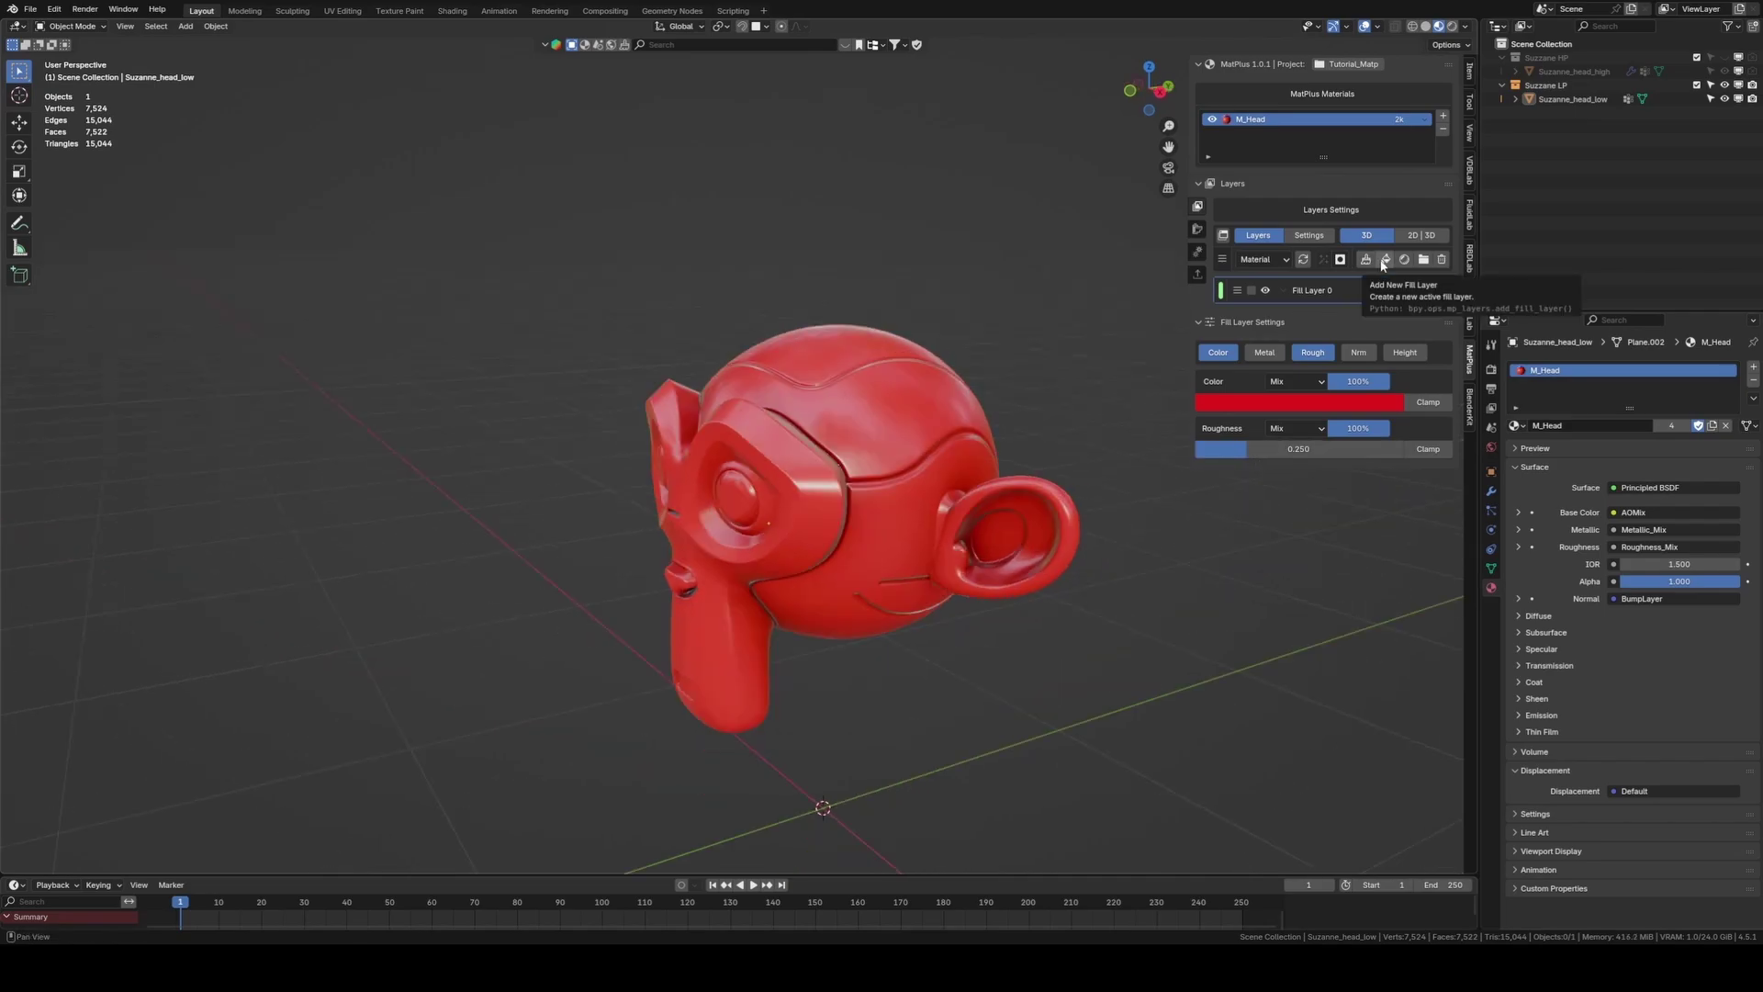
Add Fill Layer 1 in duller red, disable Metal, Normal and Height, and set roughness 0.720
left_click(1384, 260)
middle_click_drag(1096, 478, 950, 481)
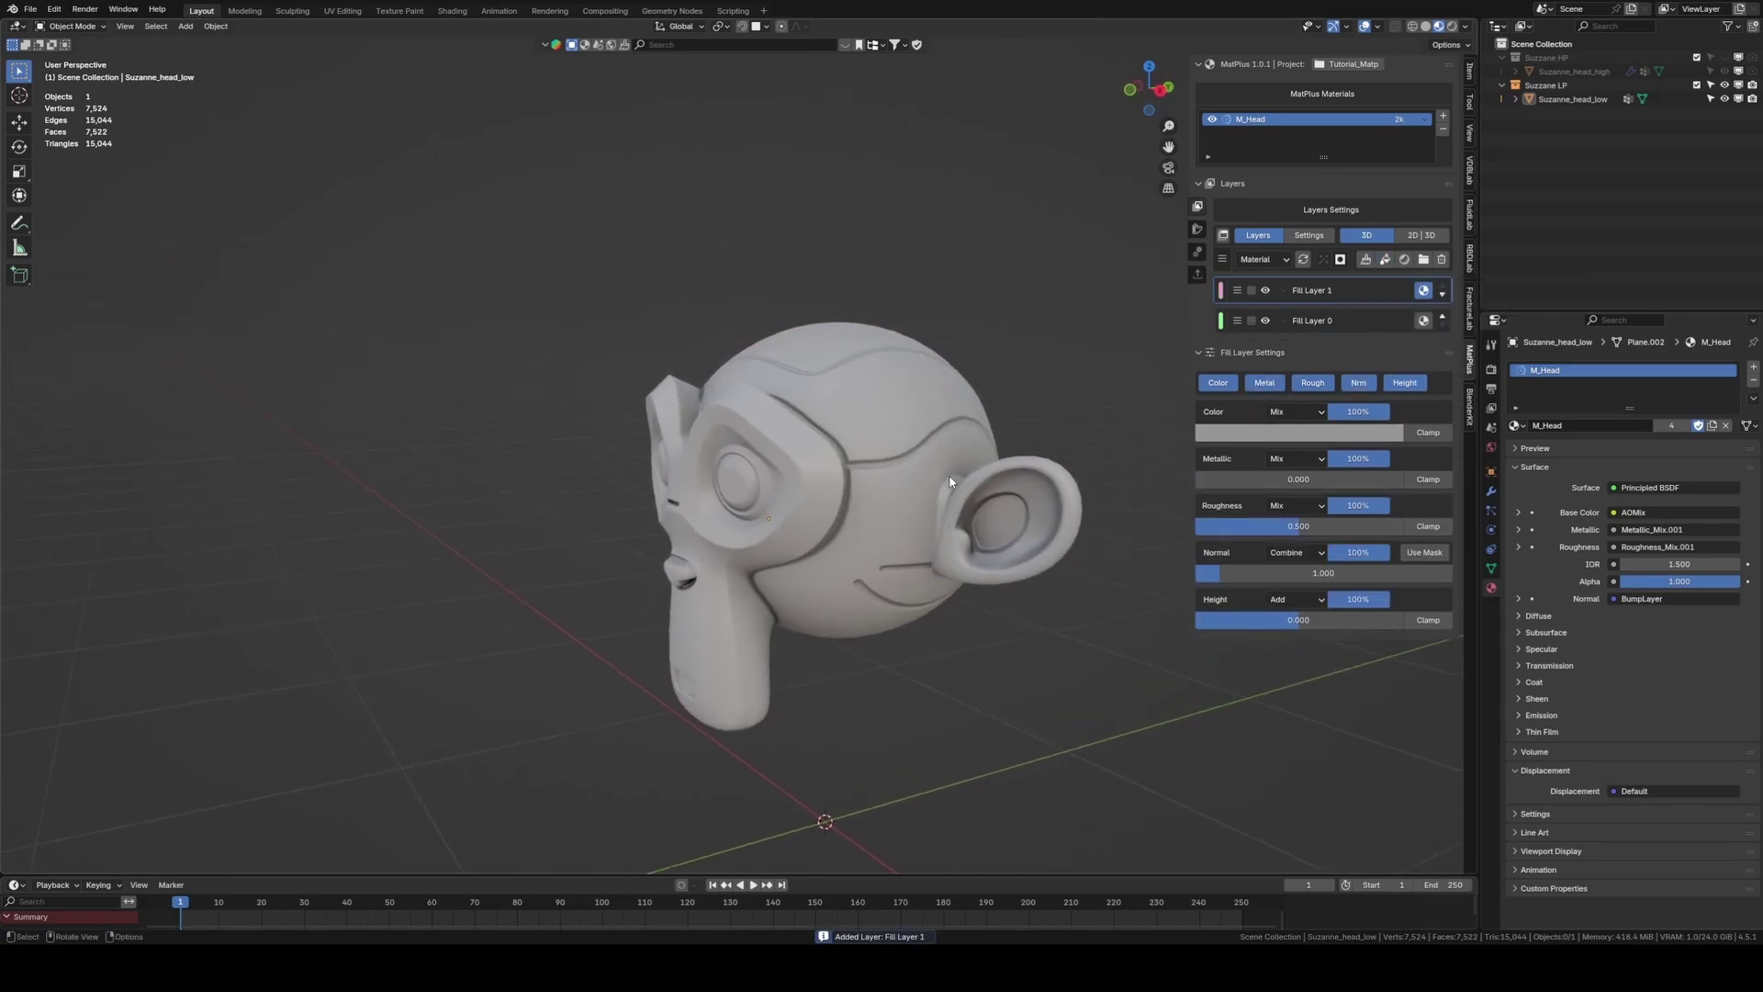
left_click(1256, 438)
left_click_drag(1297, 281, 1304, 237)
left_click(1284, 385)
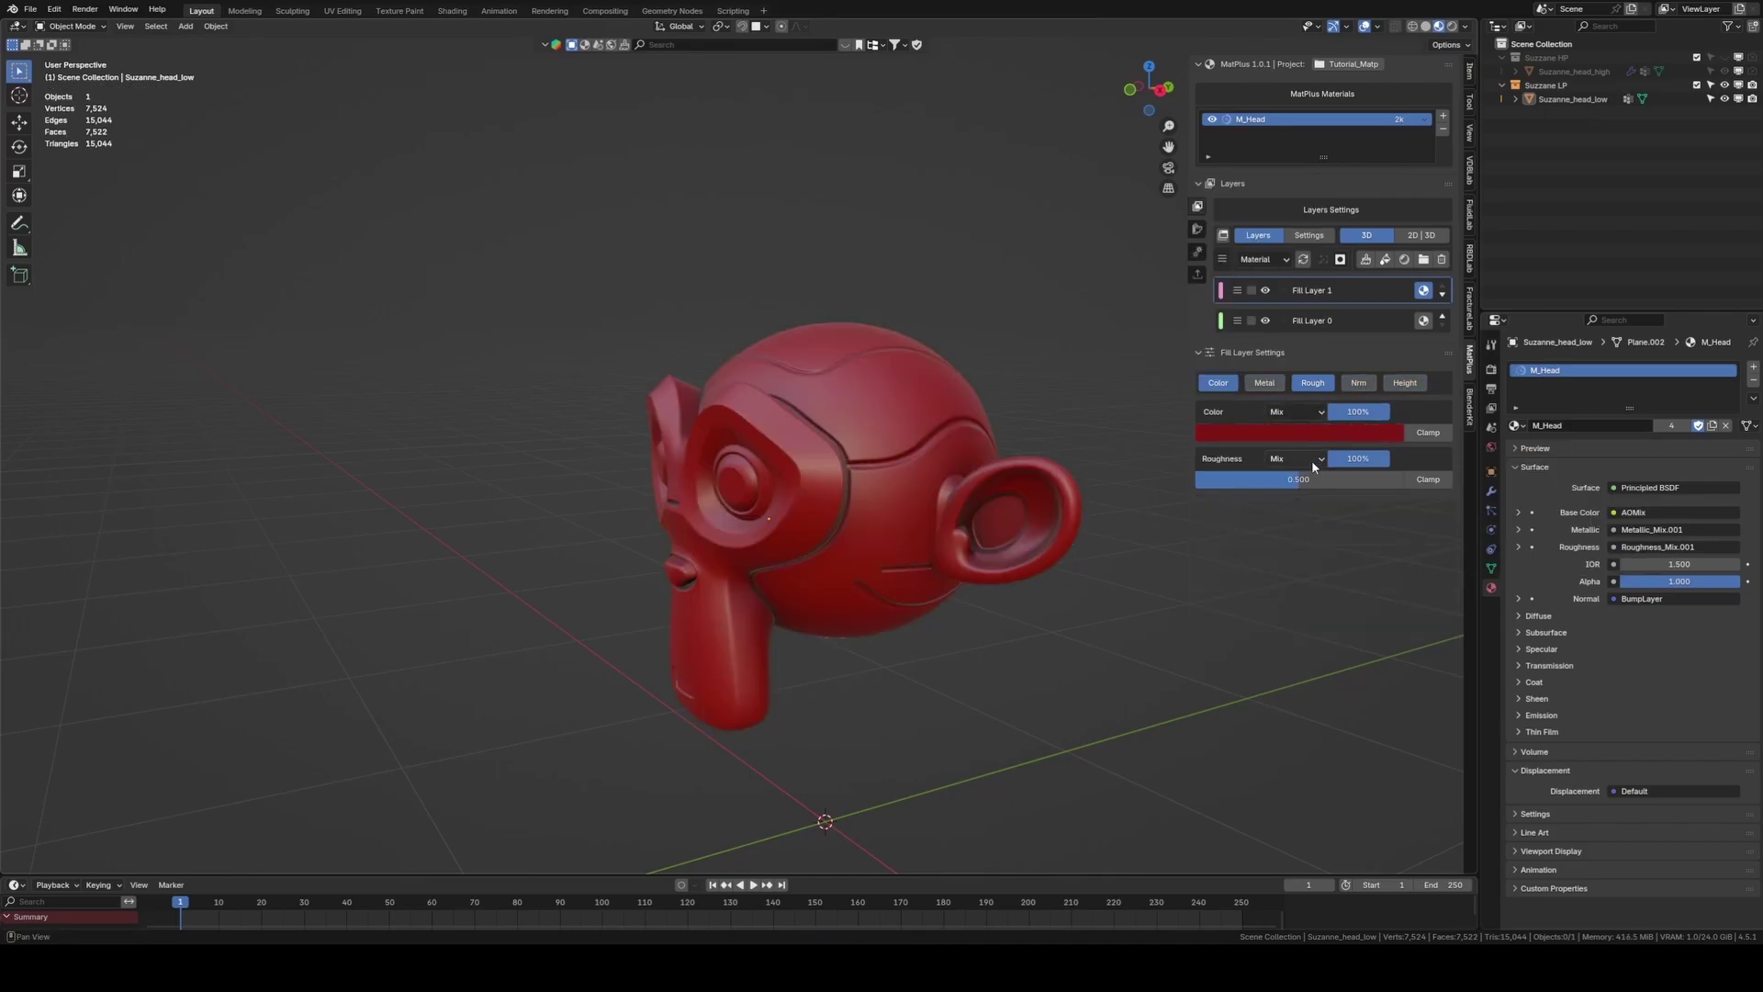
left_click_drag(1311, 472, 1357, 472)
middle_click_drag(1125, 431, 1152, 427)
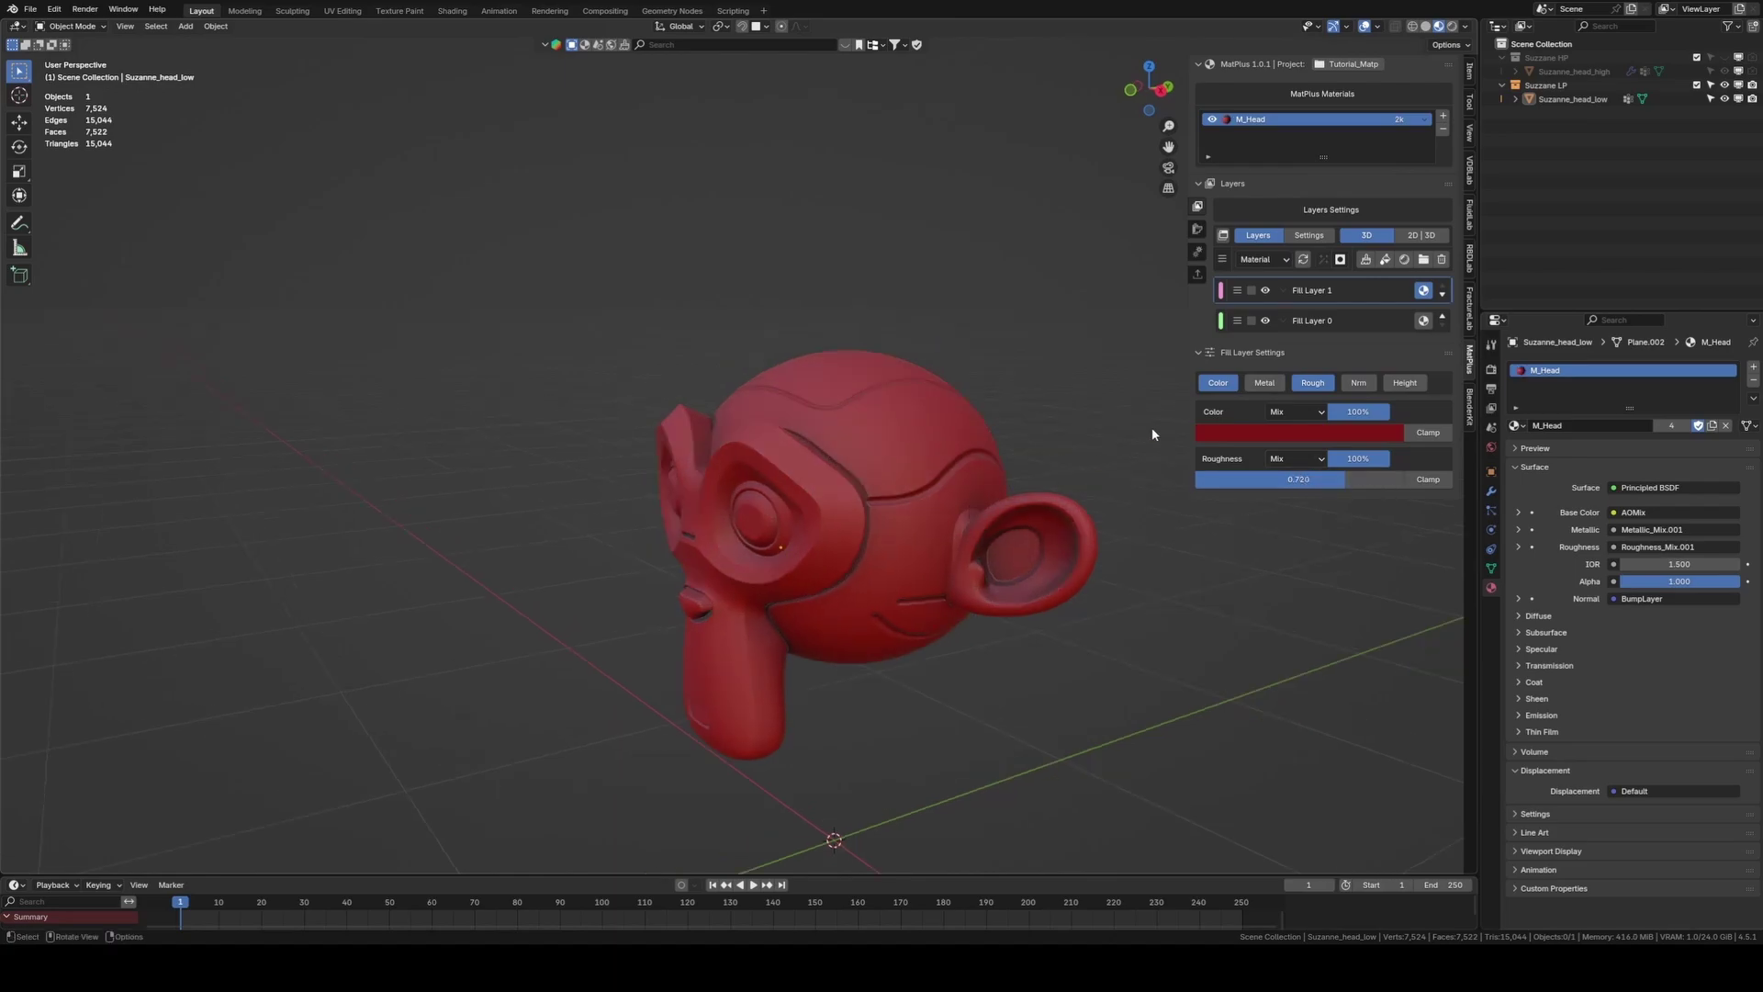
left_click(1343, 260)
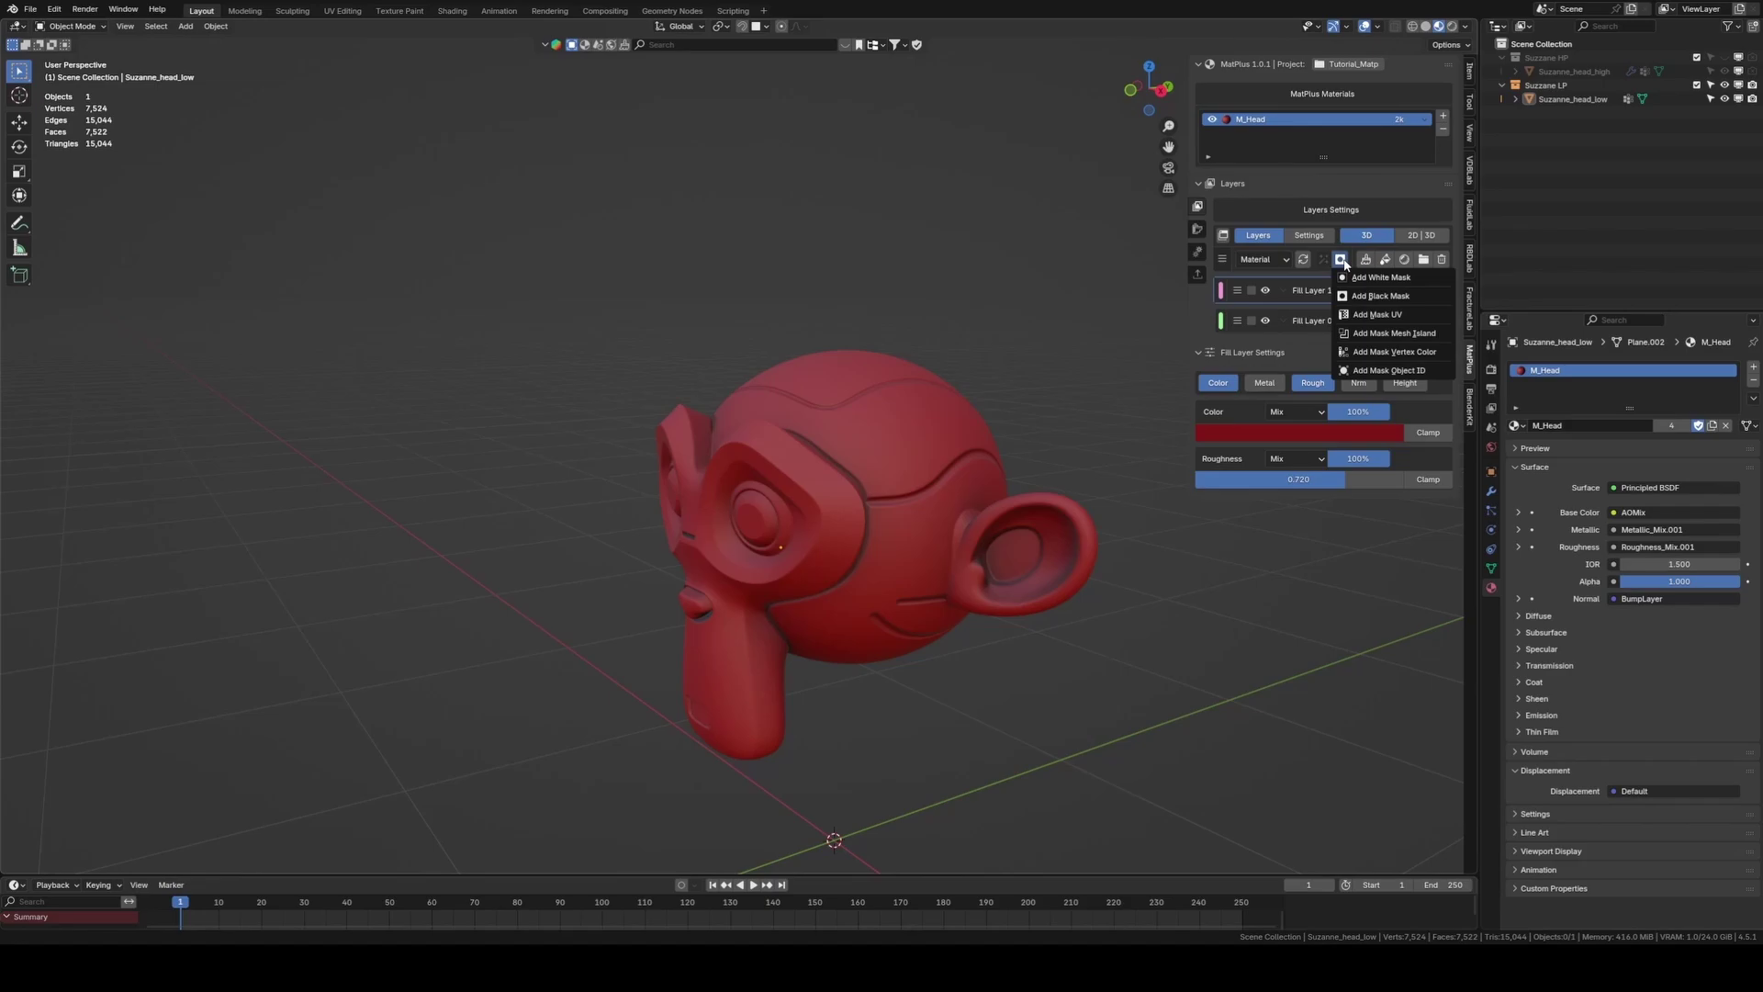
Add a Black Mask to Fill Layer 1, then try and remove a mask generator
left_click(1386, 296)
mouse_move(954, 504)
middle_mouse_down()
mouse_move(956, 471)
mouse_move(957, 521)
middle_mouse_up()
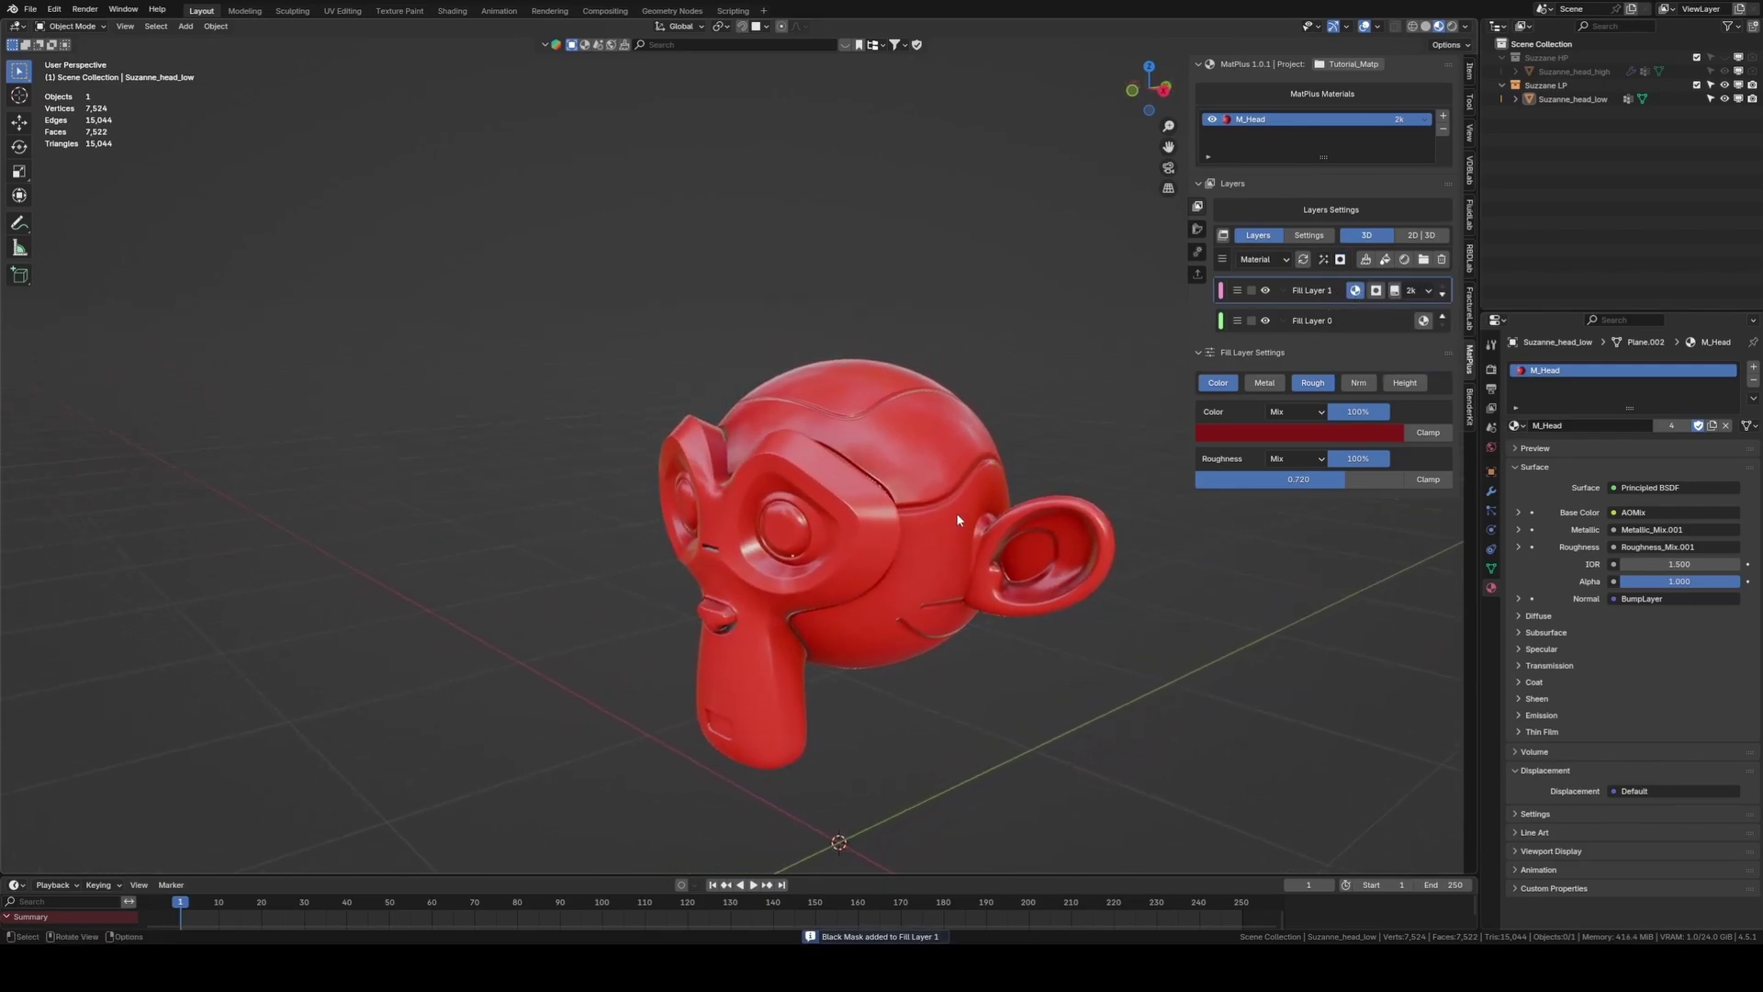
left_click(1324, 260)
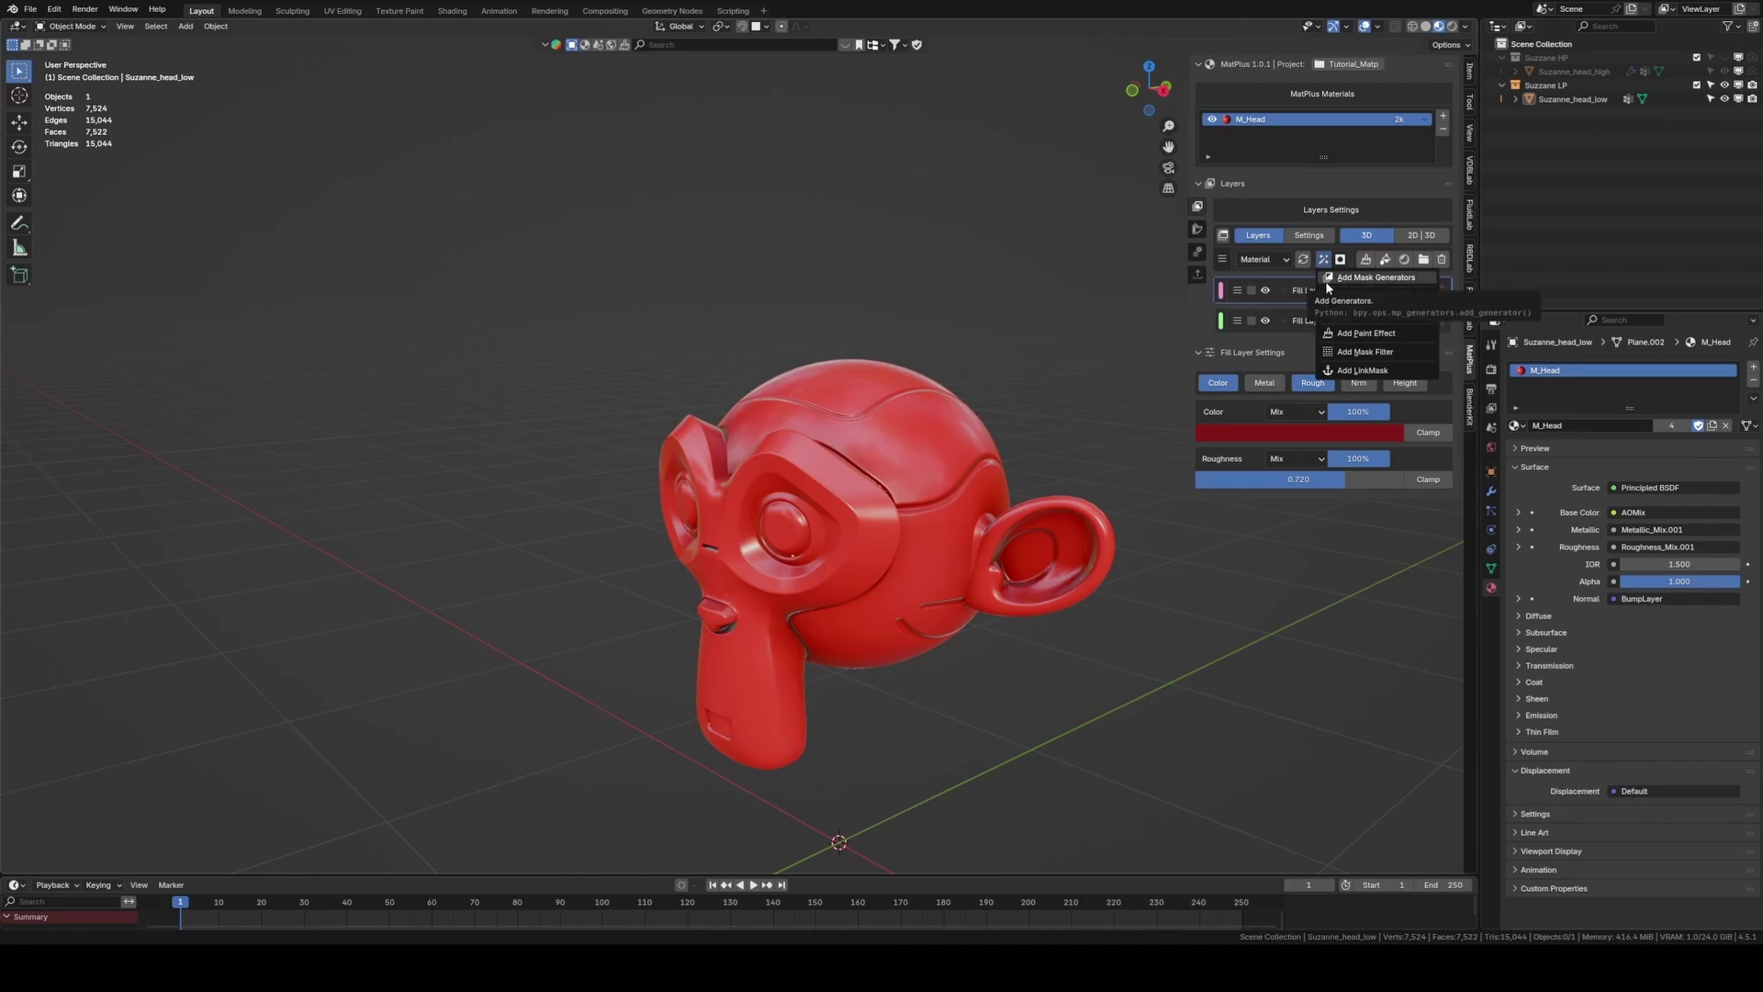
left_click(1327, 278)
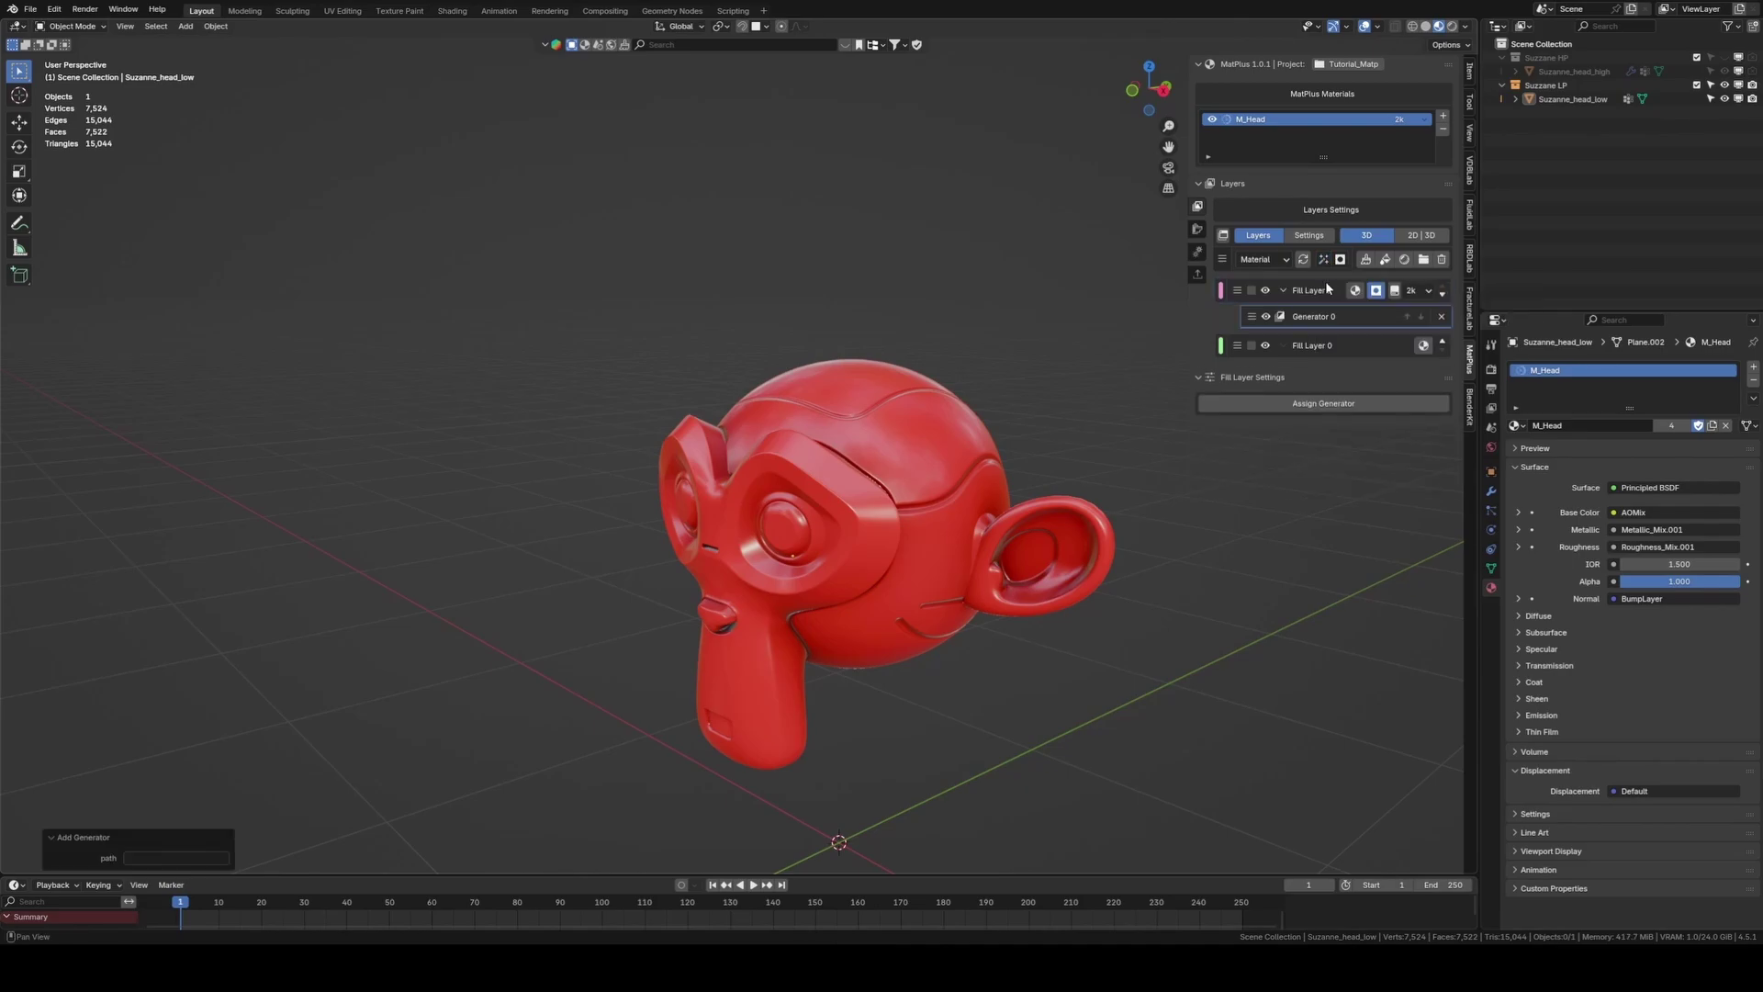
left_click(1271, 404)
left_click_drag(1379, 223, 1074, 101)
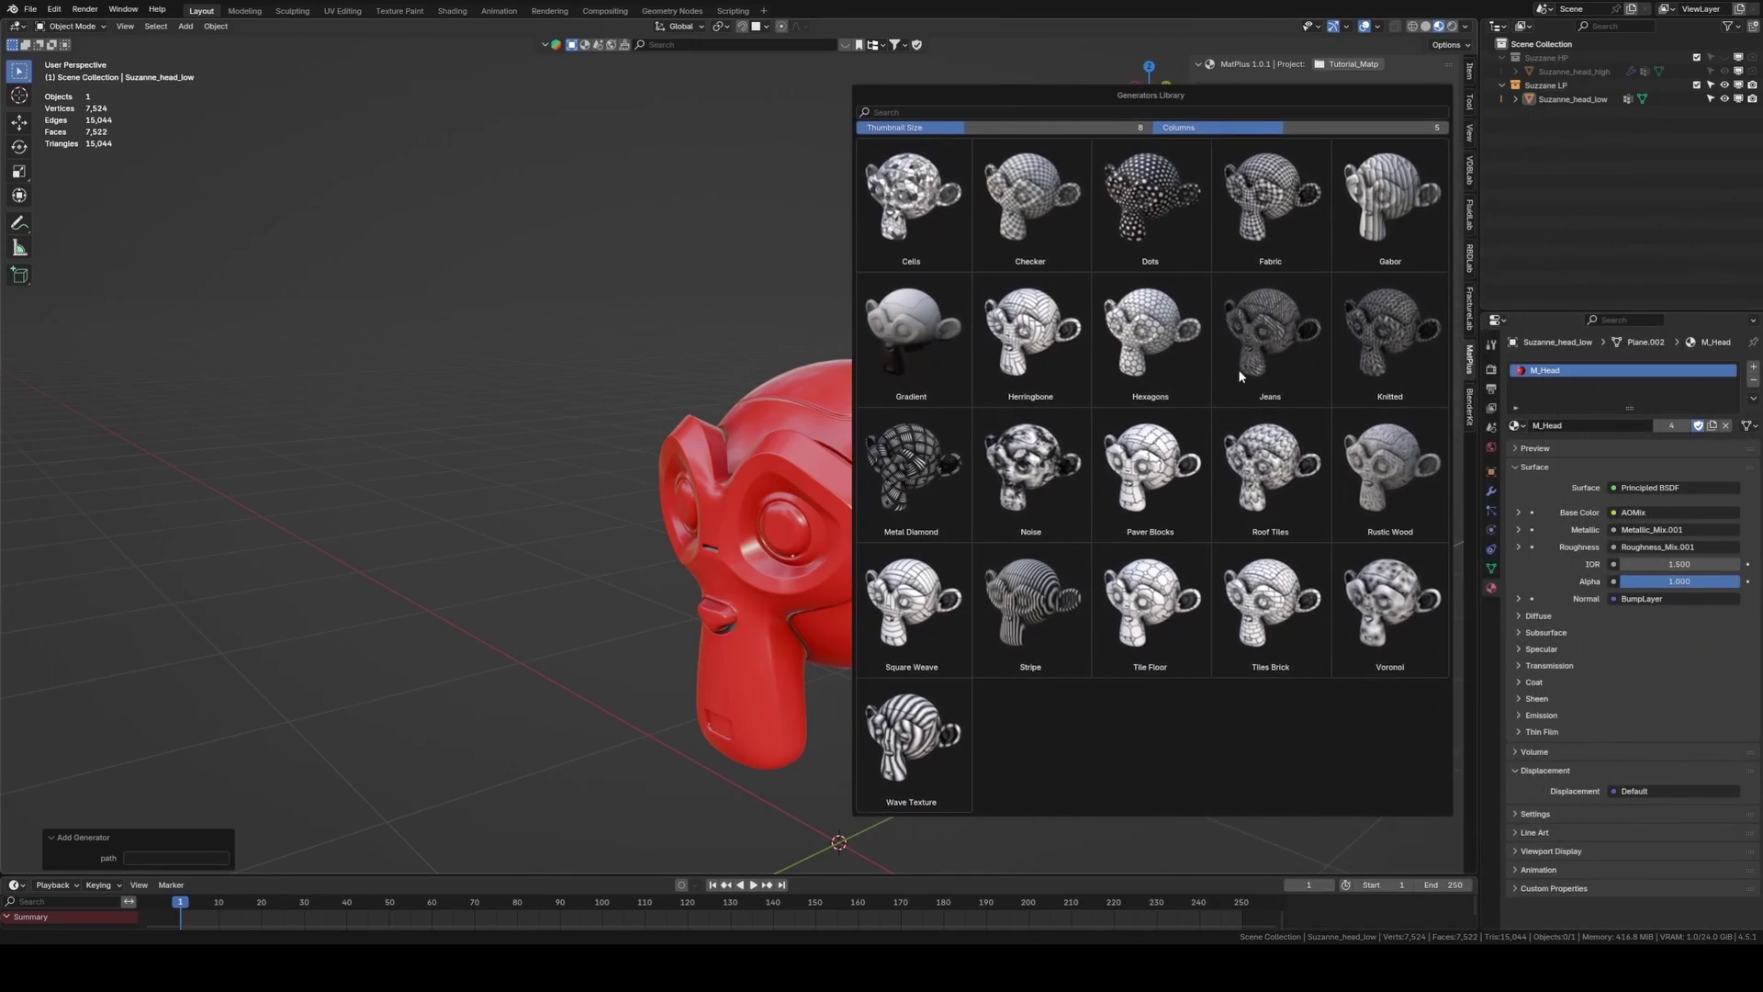
left_click(1441, 315)
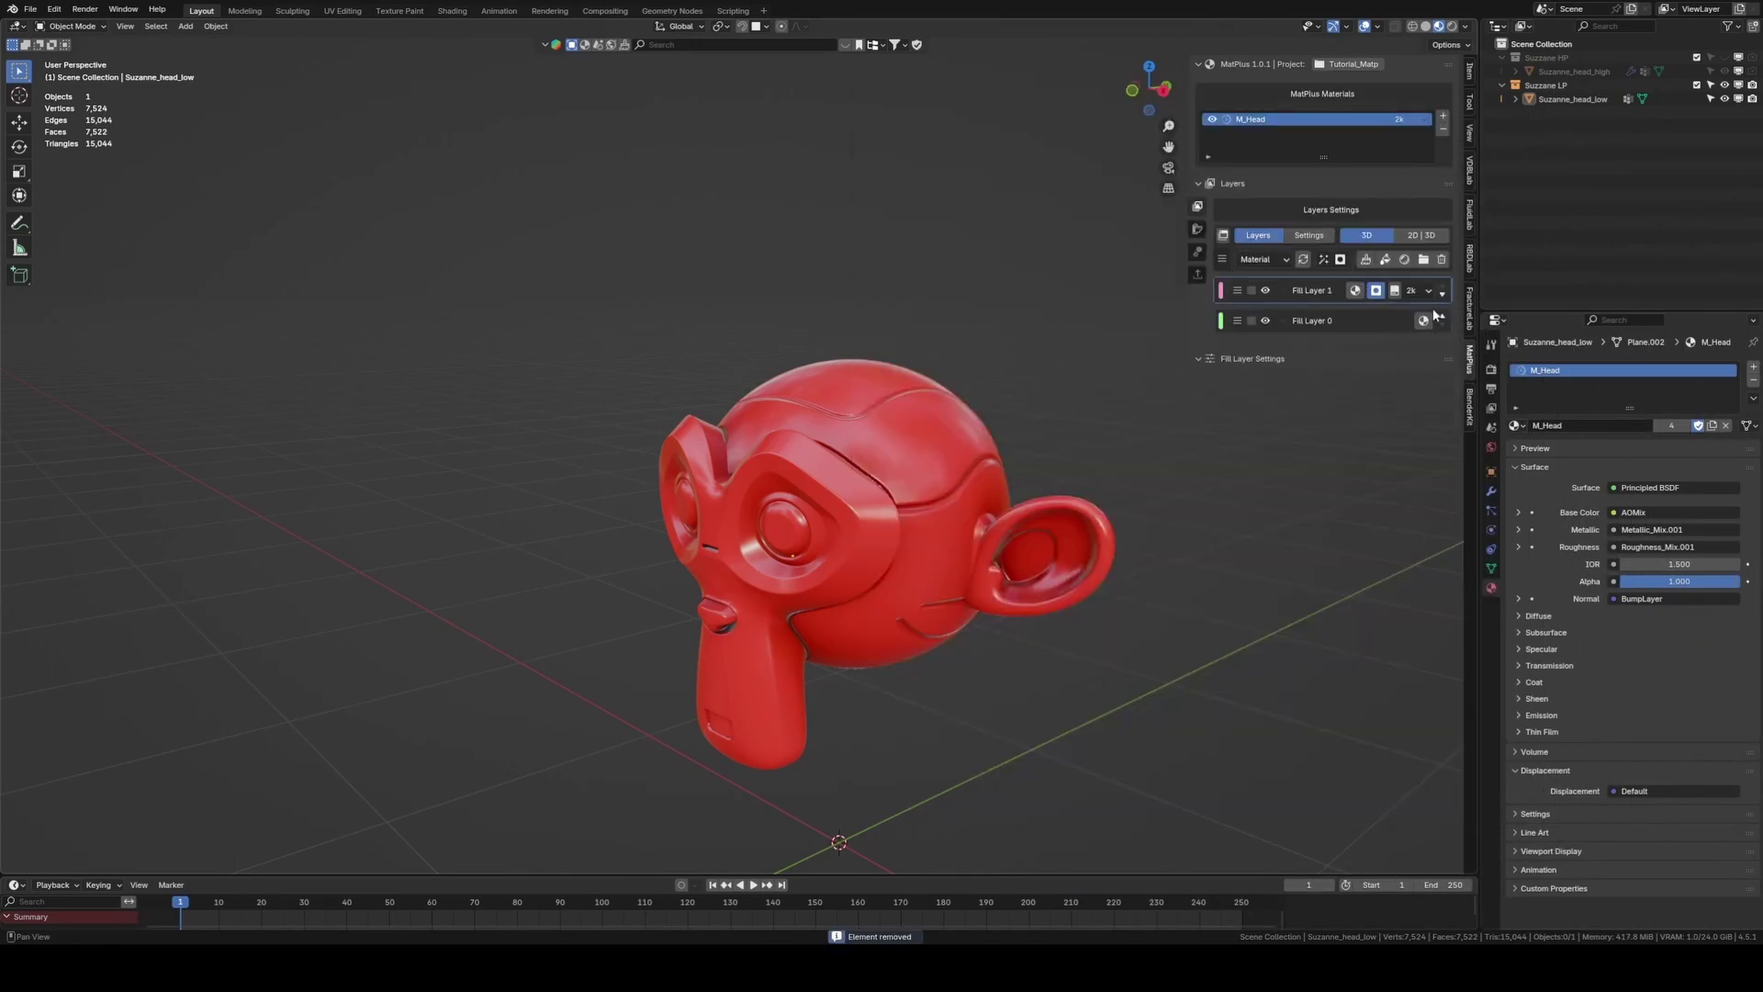
Add an Intelligent Mask to Fill Layer 1 and browse the Intelligent Mask Library
left_click(1323, 259)
left_click(1323, 316)
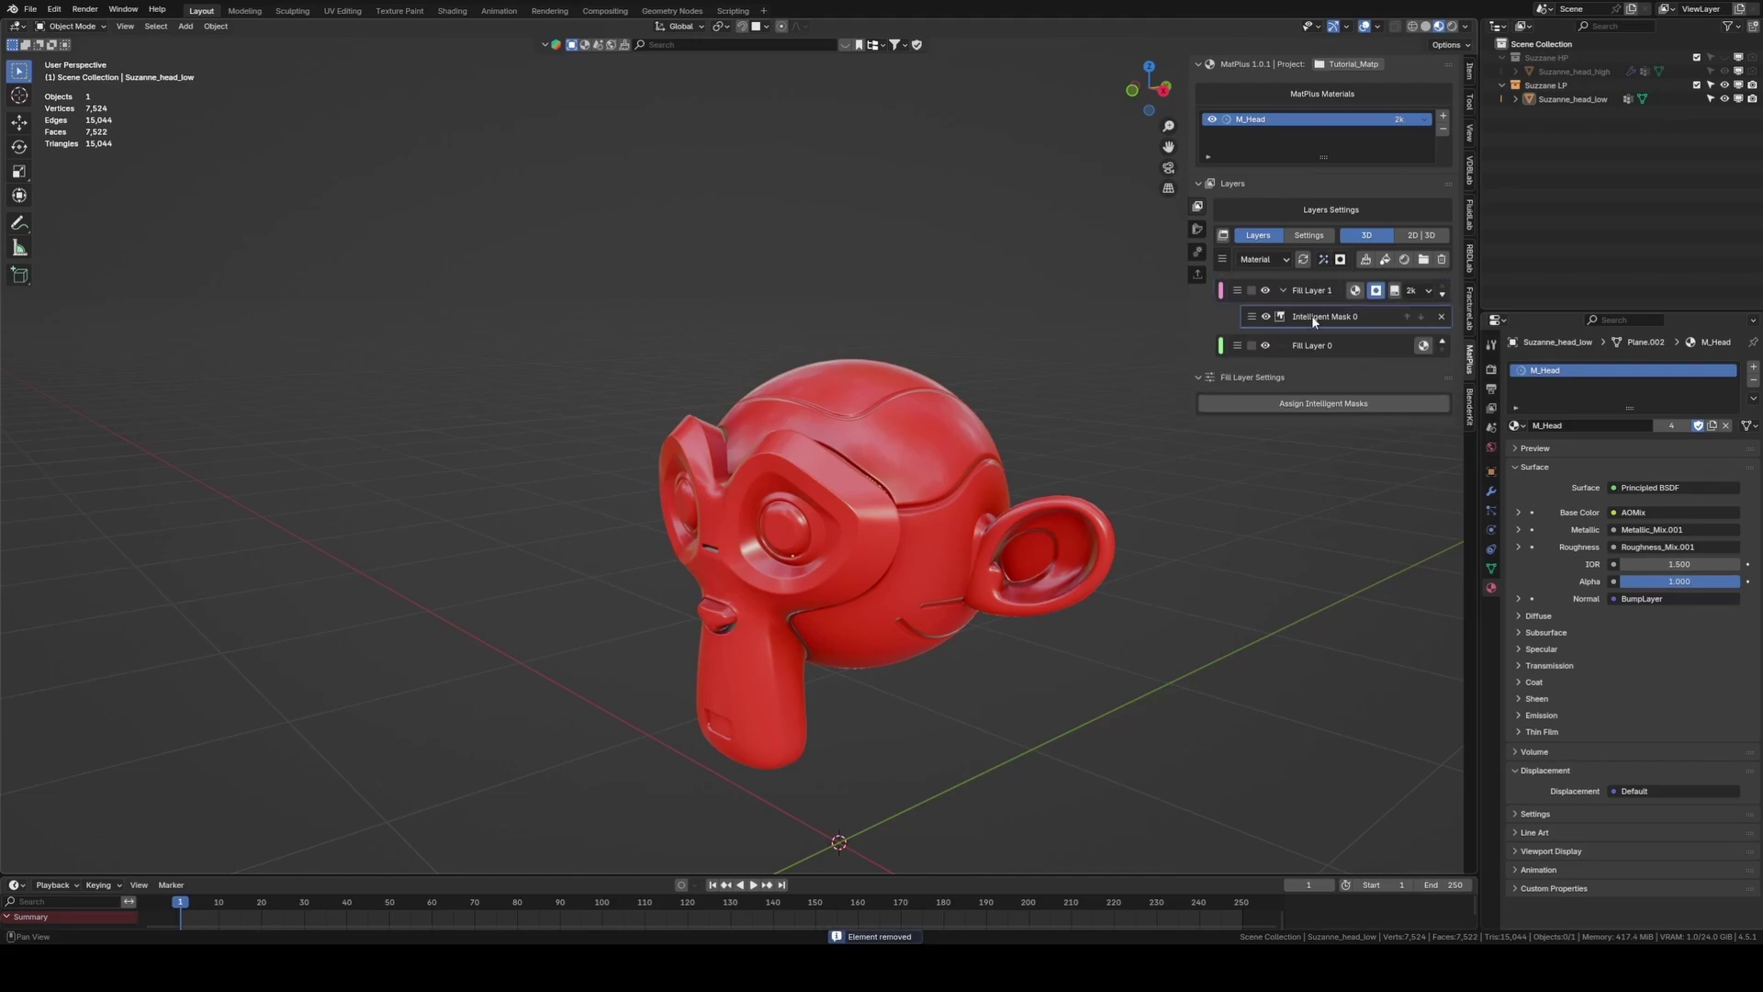
left_click(1305, 404)
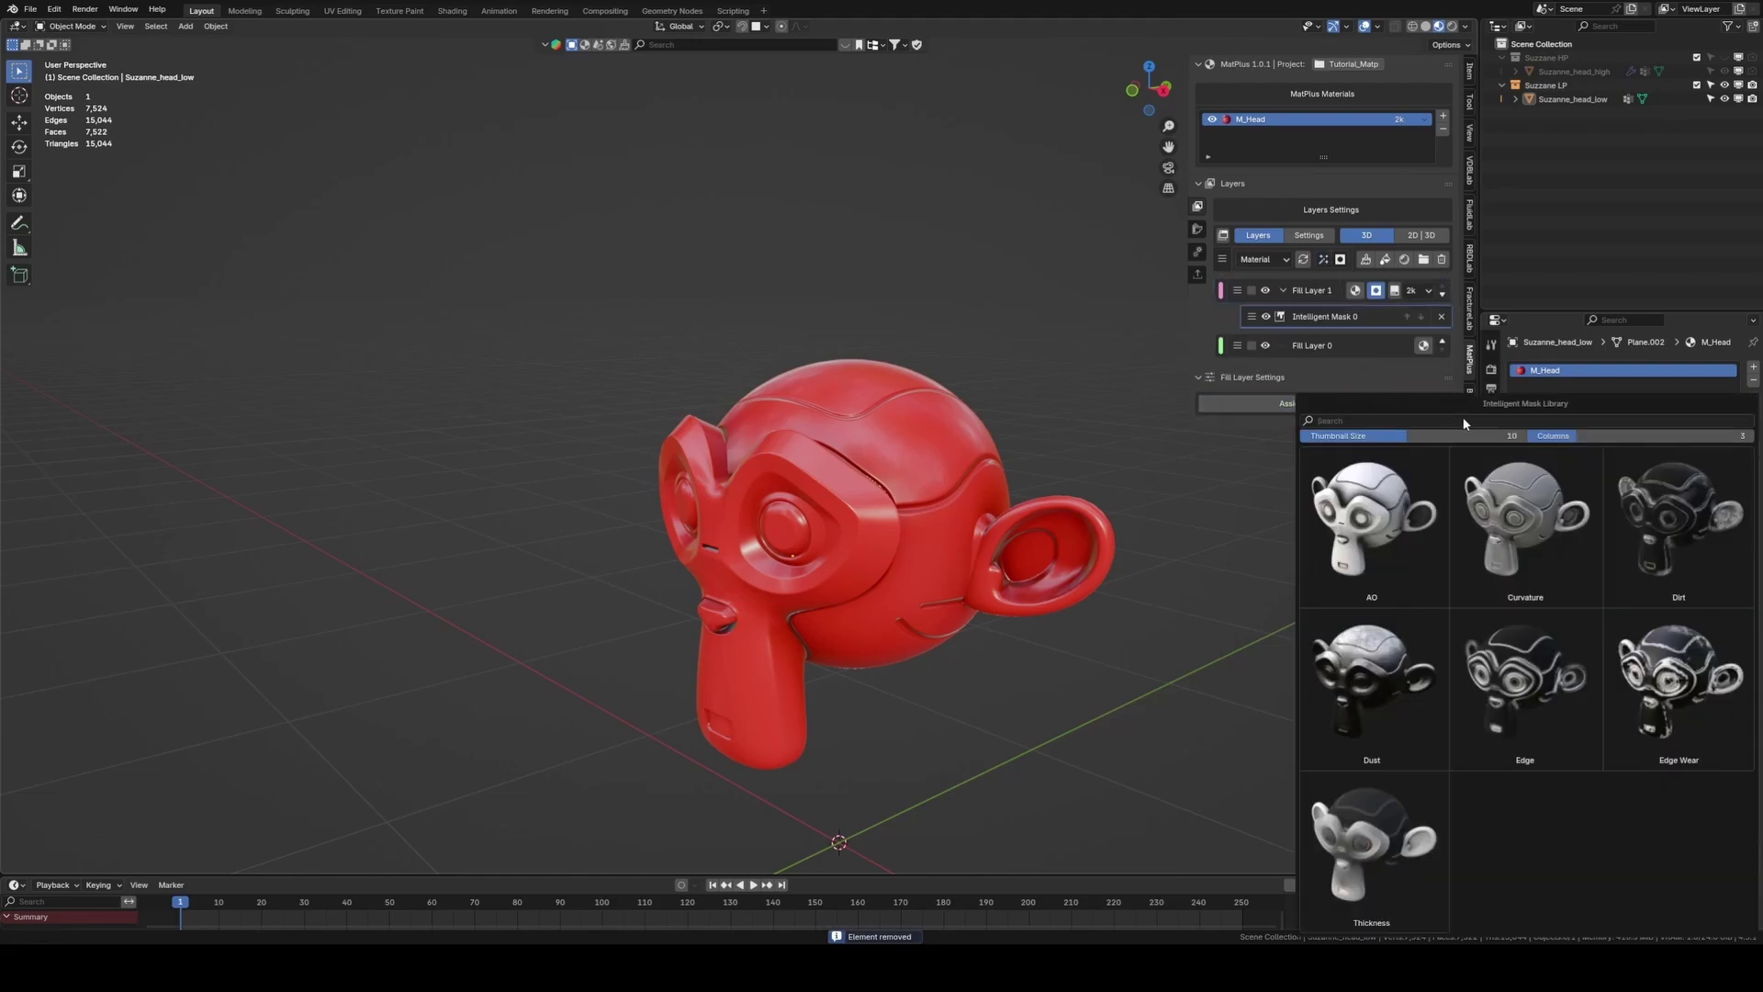
left_click_drag(1461, 402, 1055, 241)
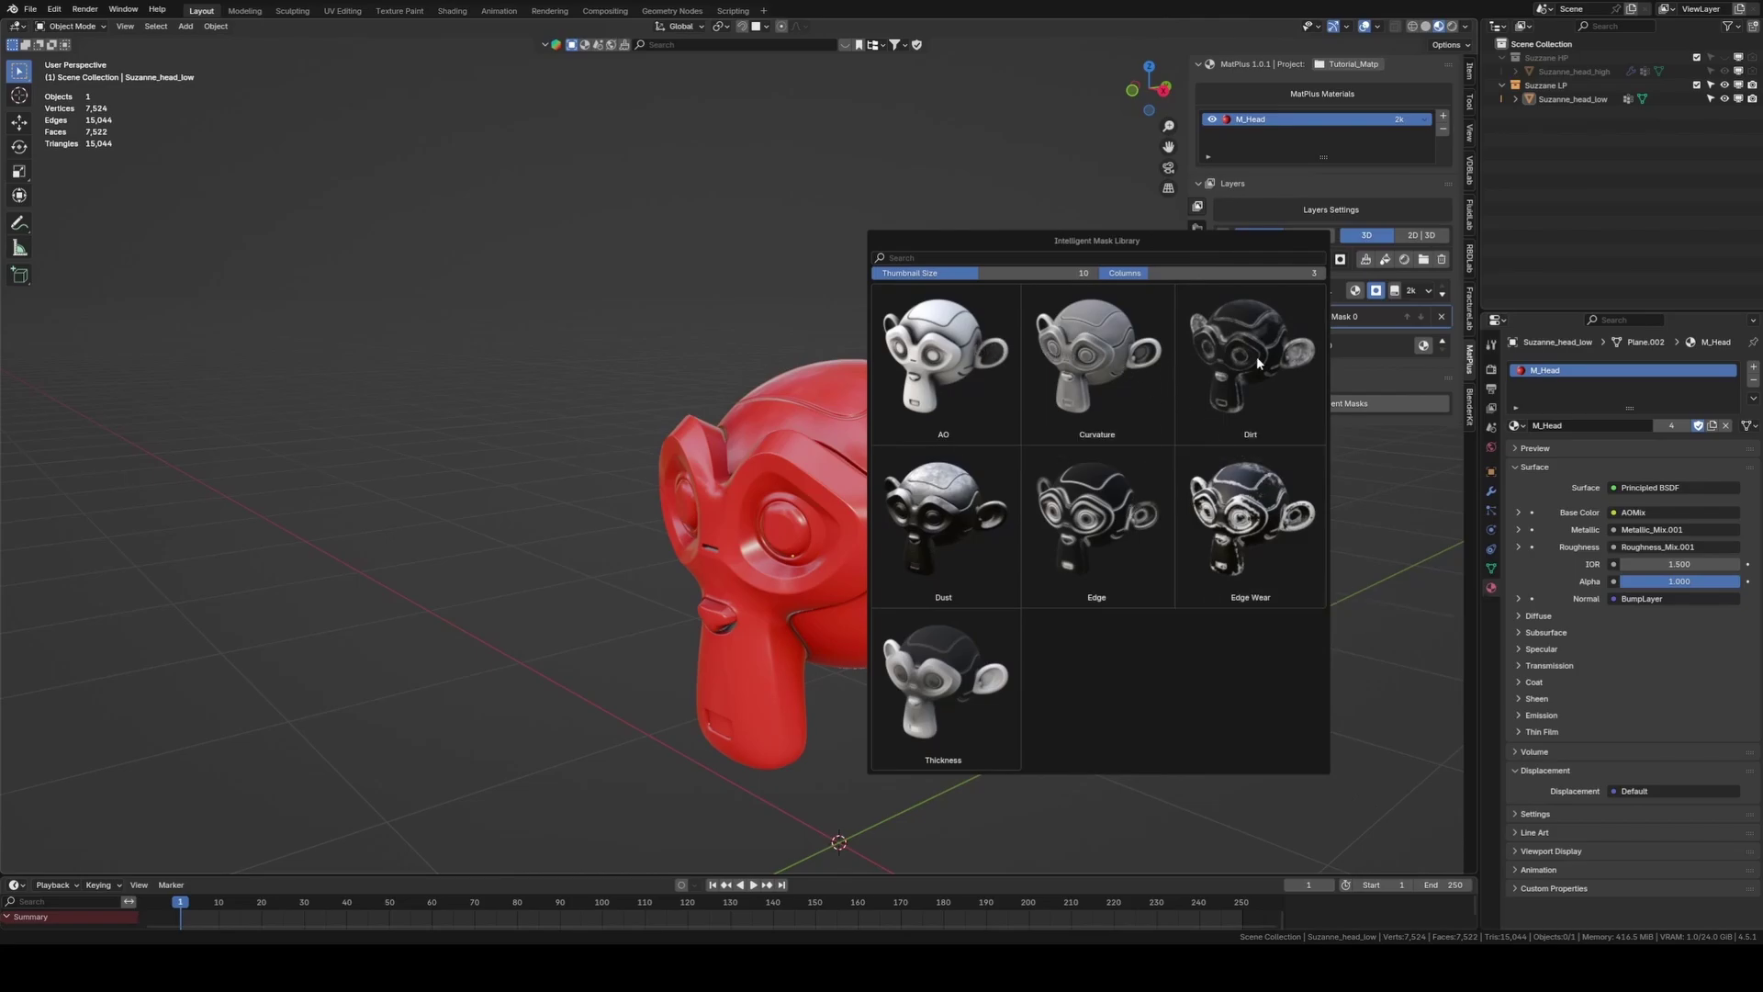
left_click(1139, 532)
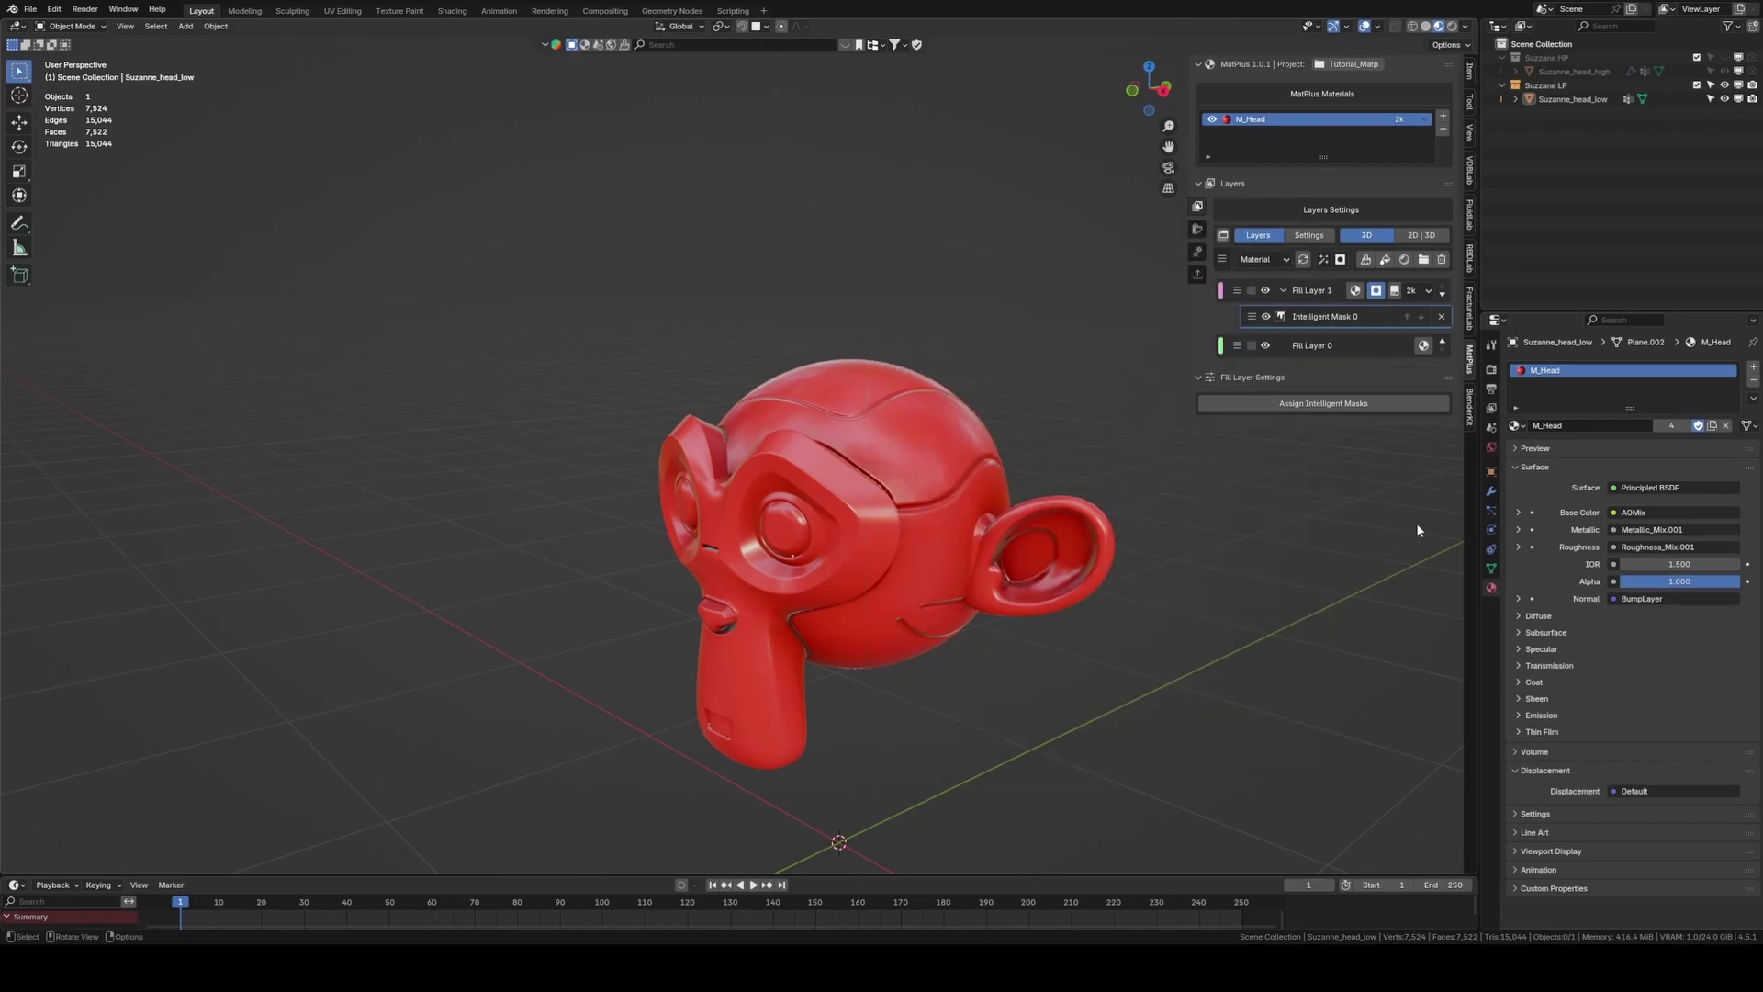
Remove the intelligent mask from Fill Layer 1, then add and remove a fill effect
left_click(1441, 319)
left_click(1323, 259)
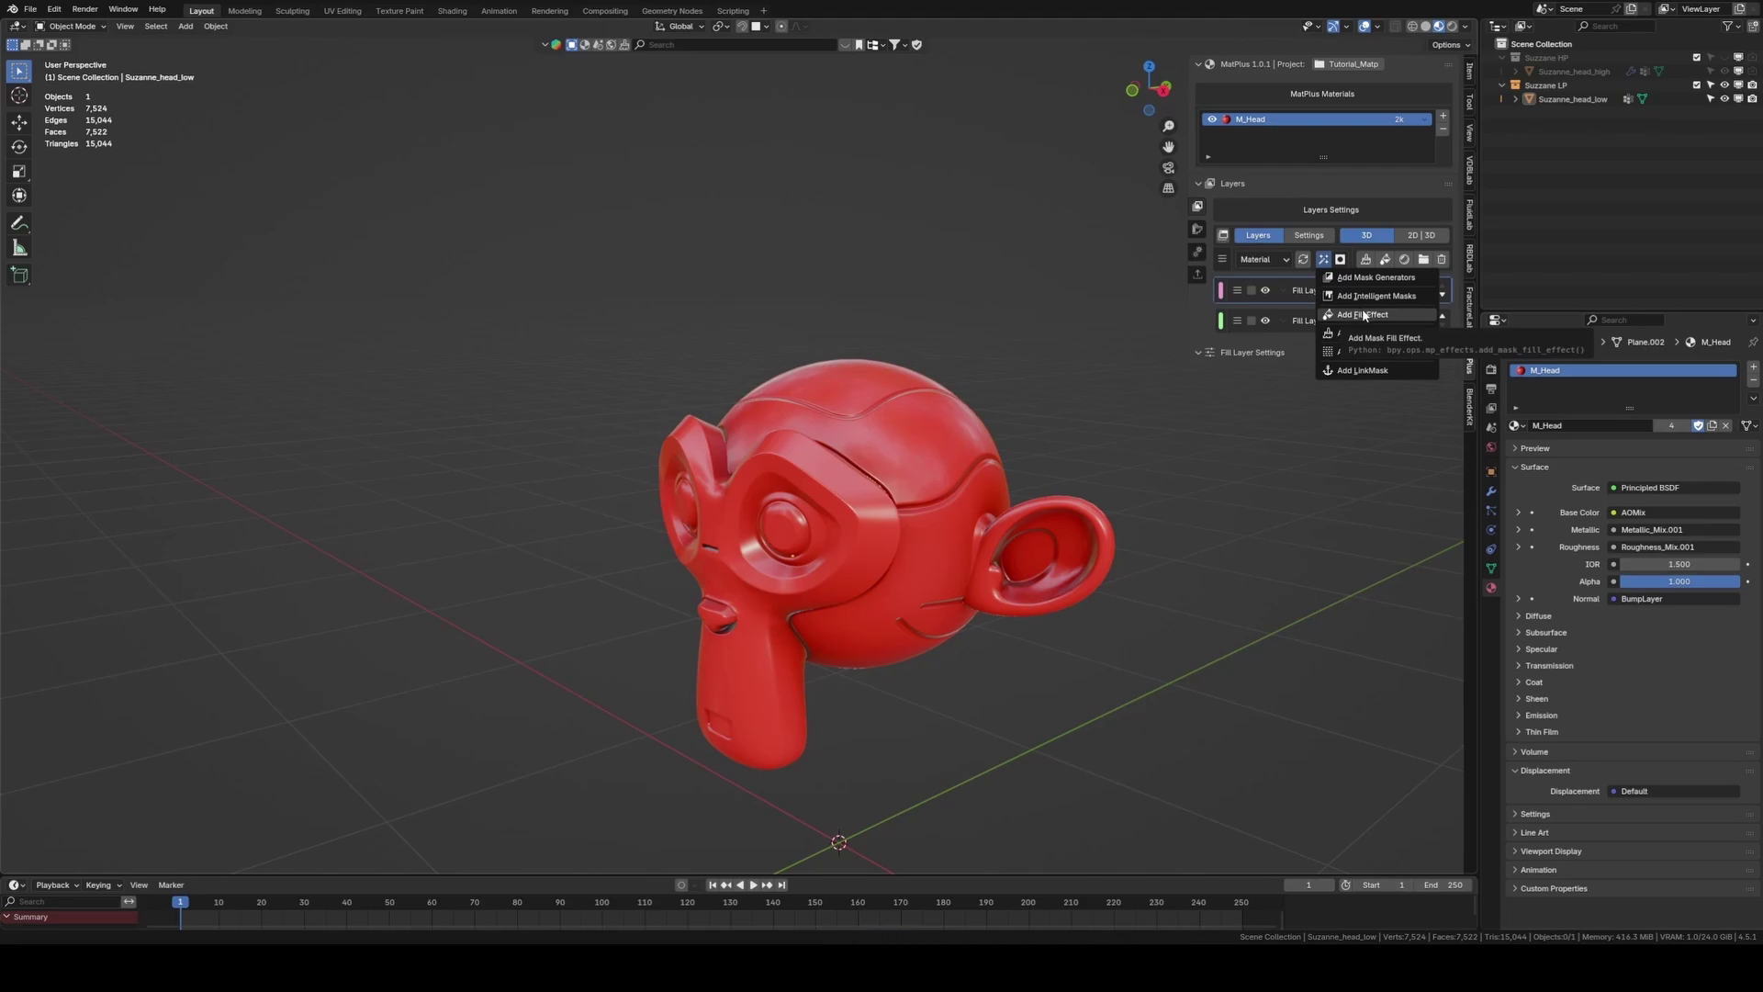
left_click(1364, 315)
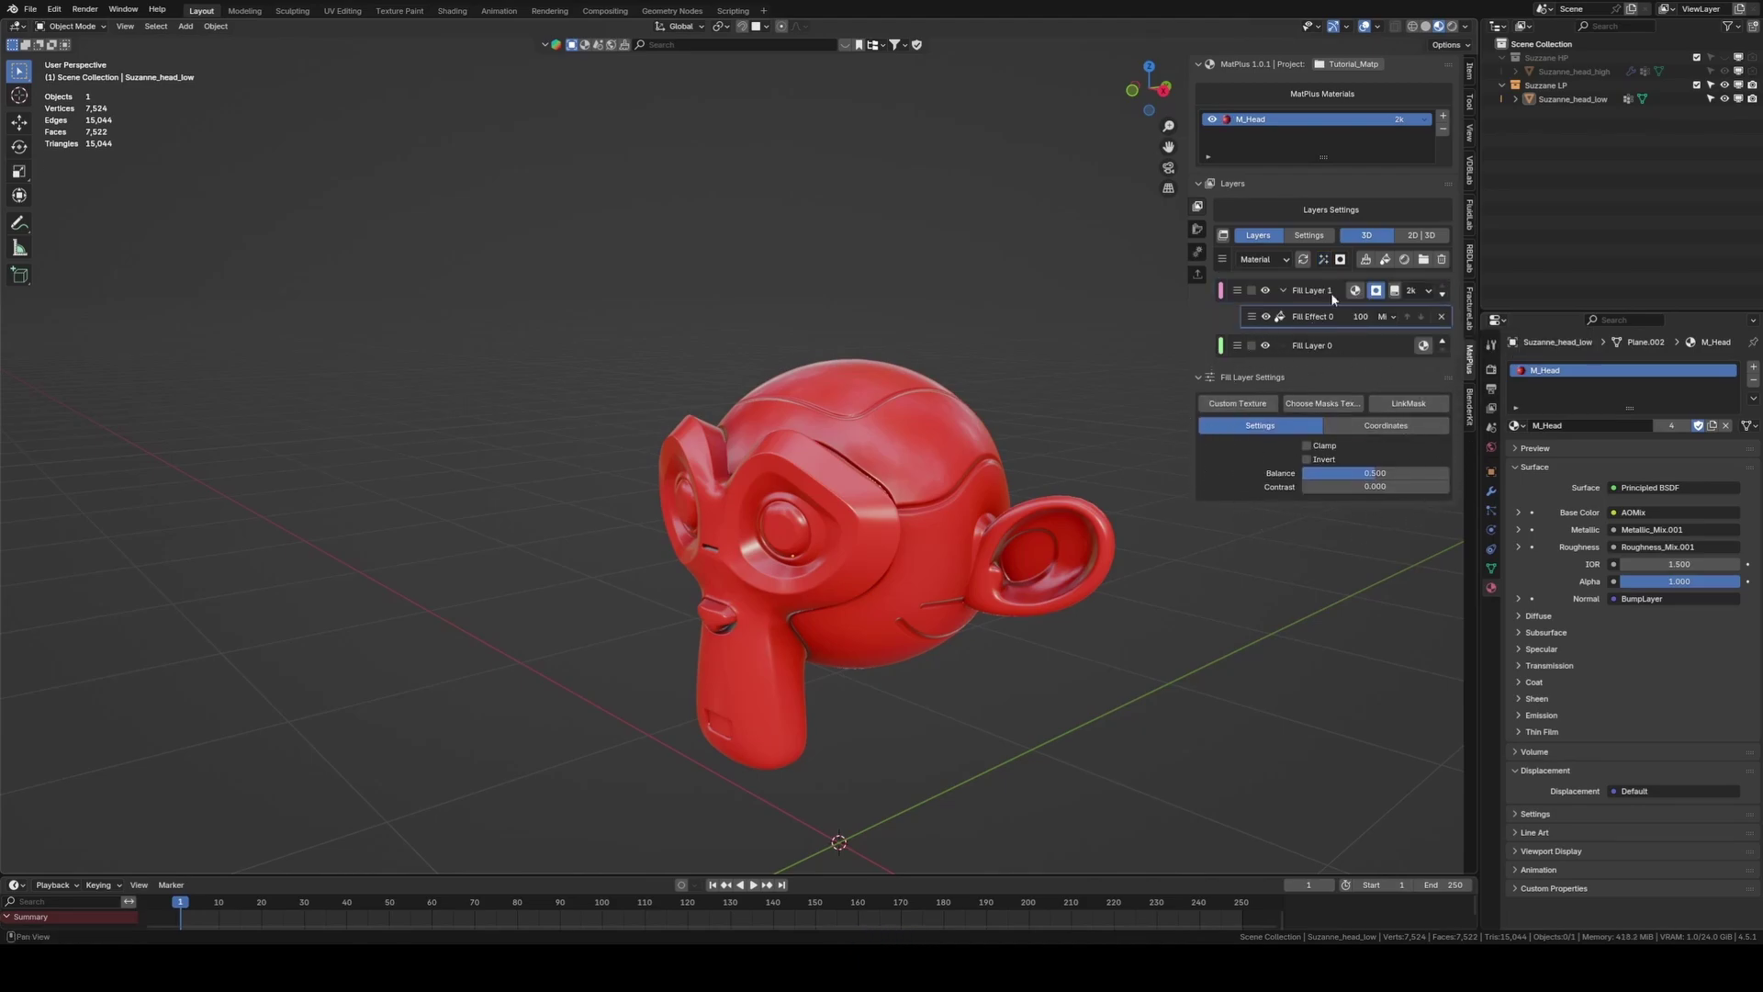
left_click(1439, 315)
Add a mask paint effect to Fill Layer 1, check the head, then delete Paint Effect 0
left_click(1324, 259)
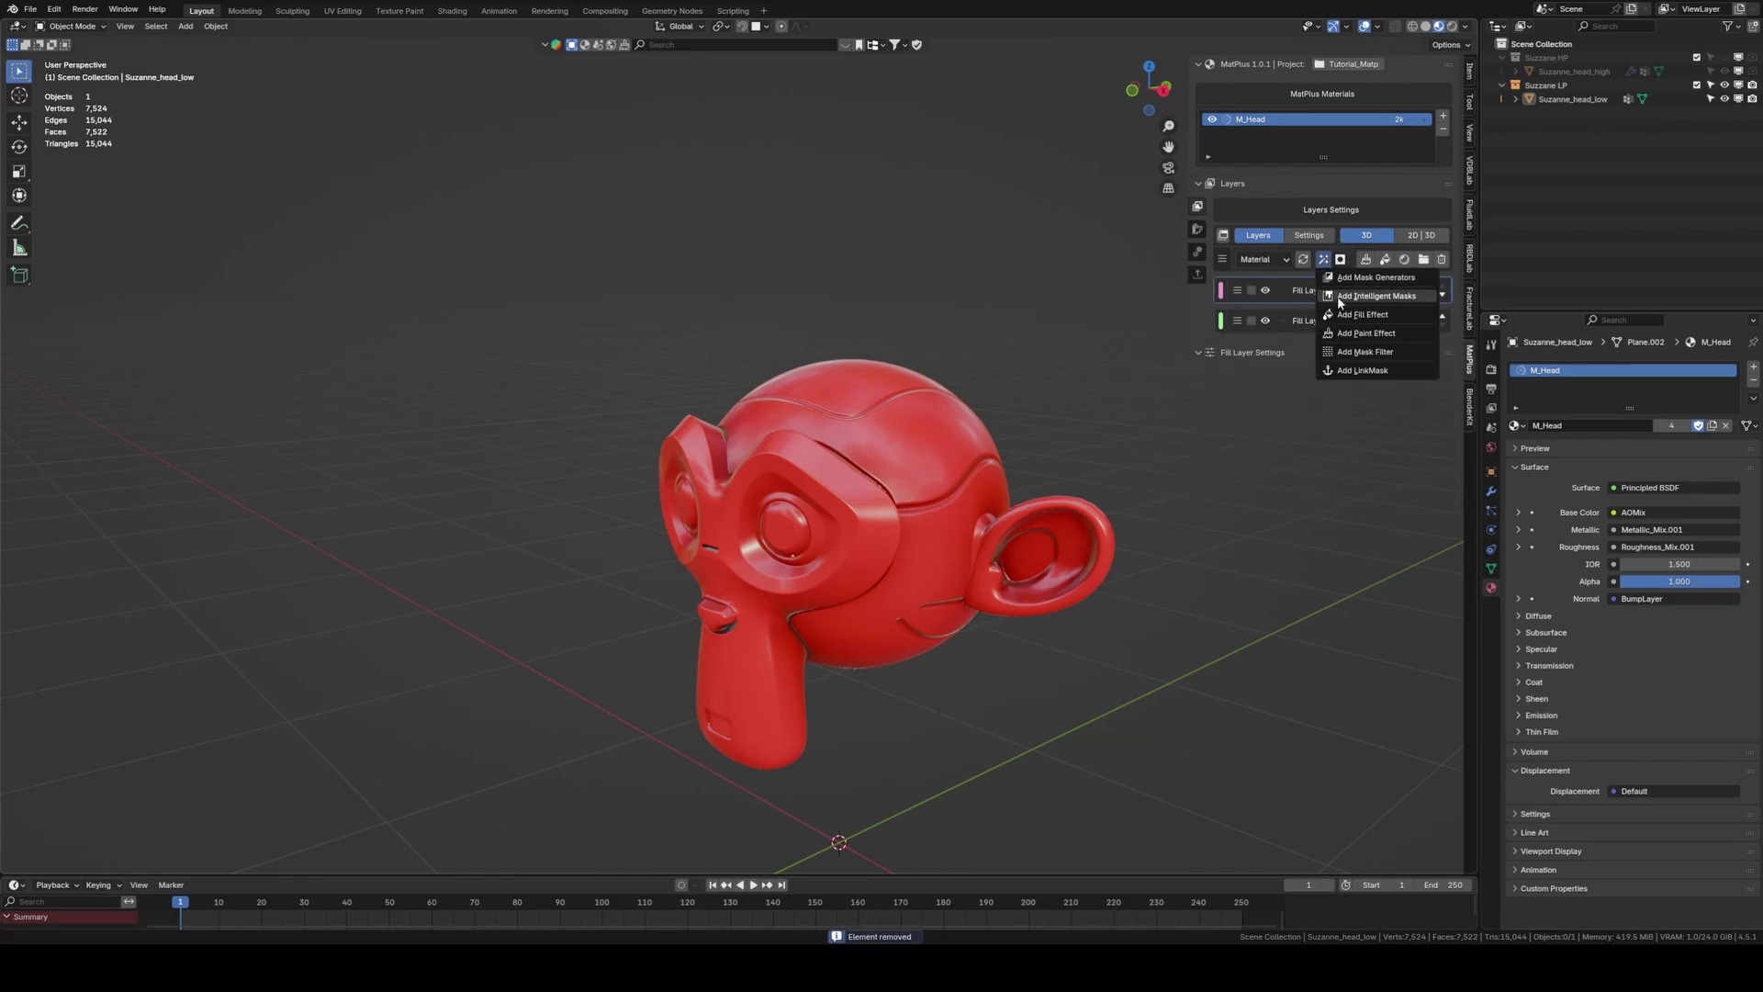
left_click(1357, 333)
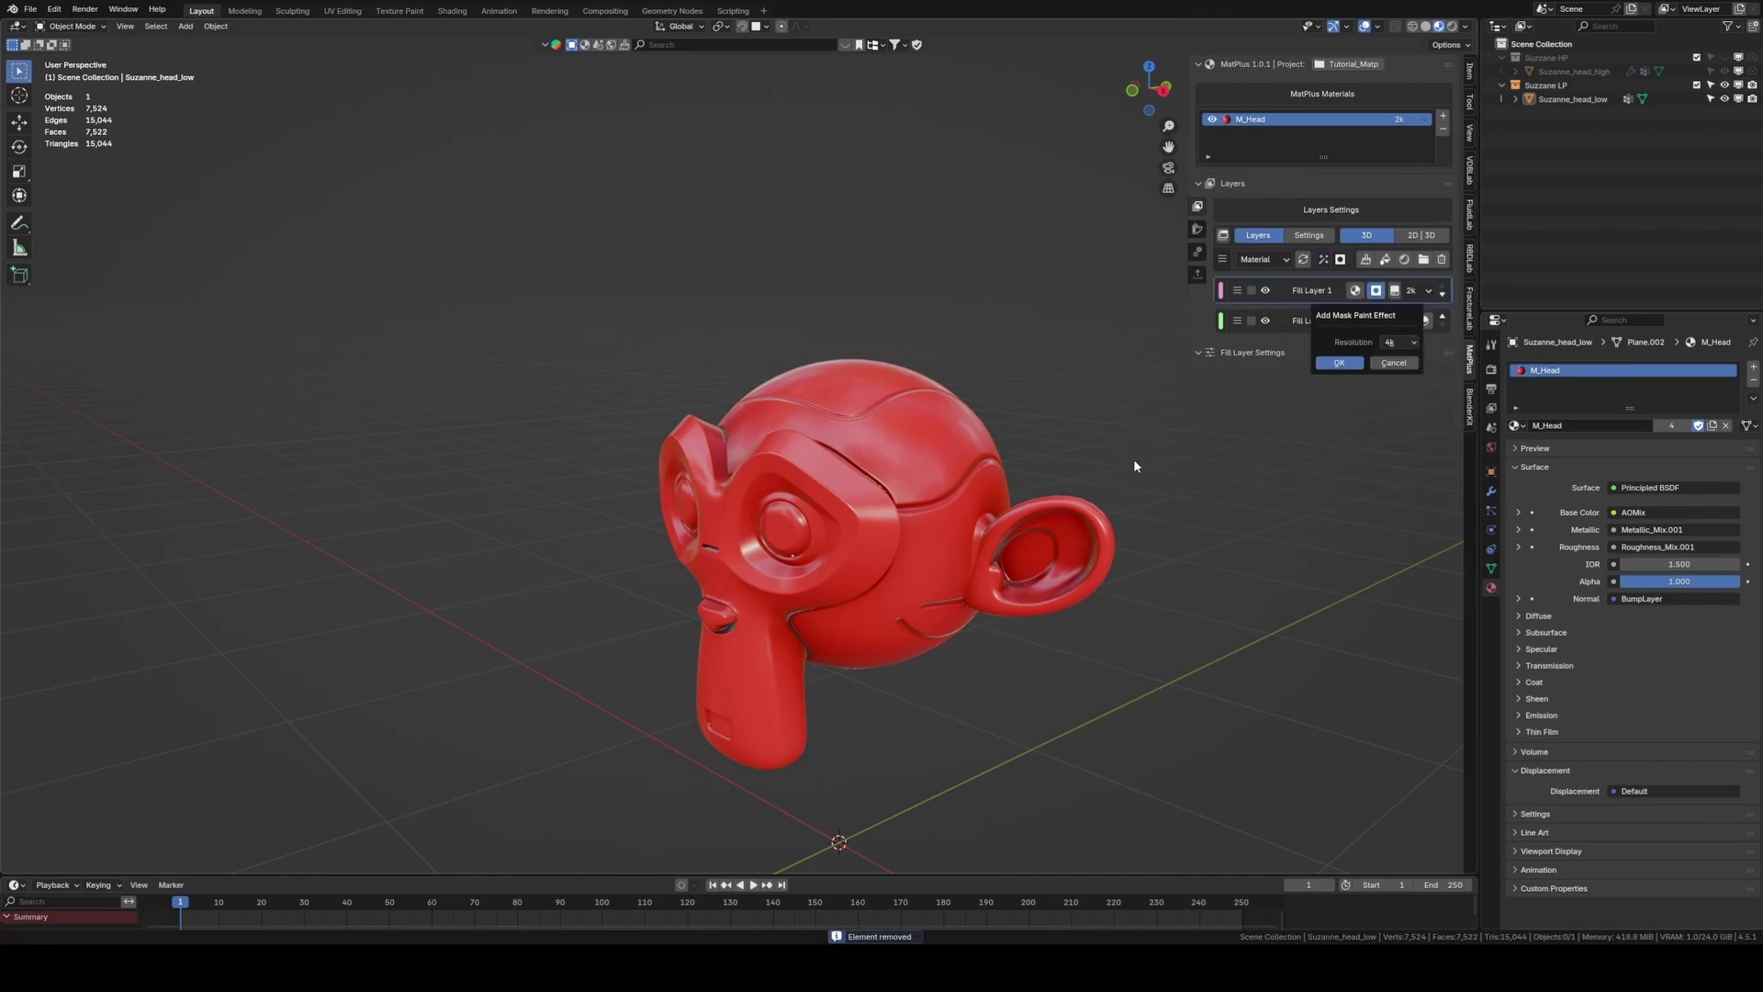
key("Return")
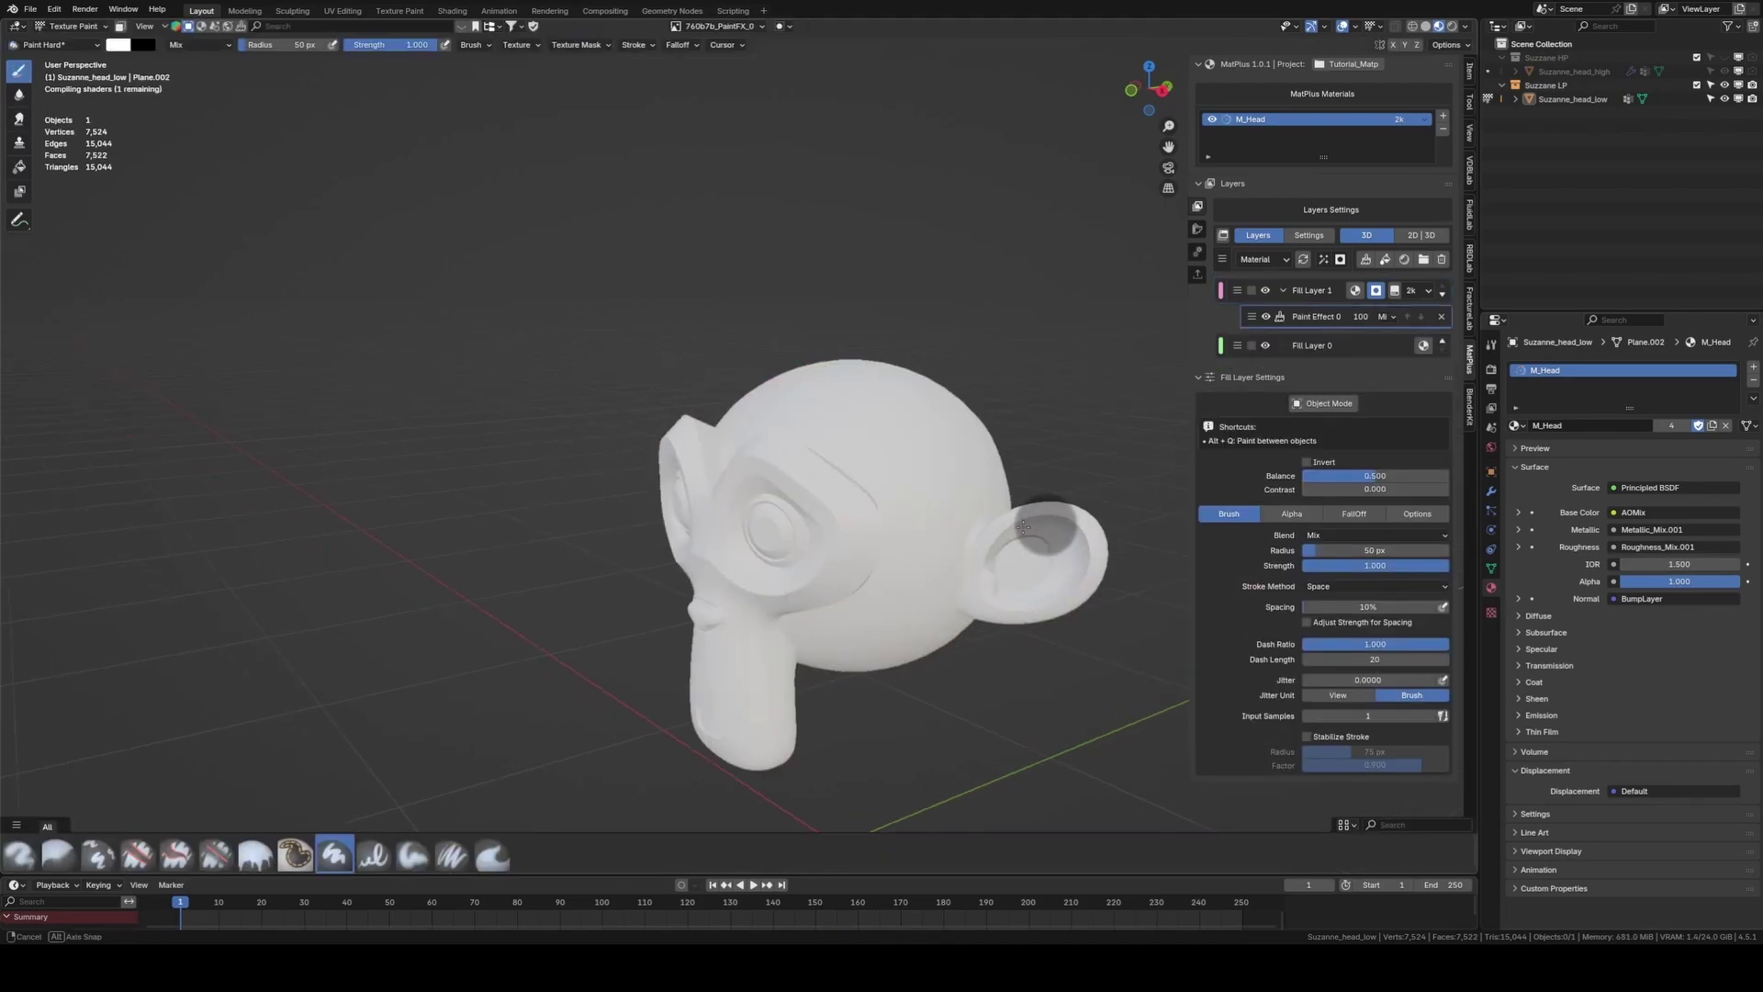
middle_click_drag(1043, 524, 999, 530)
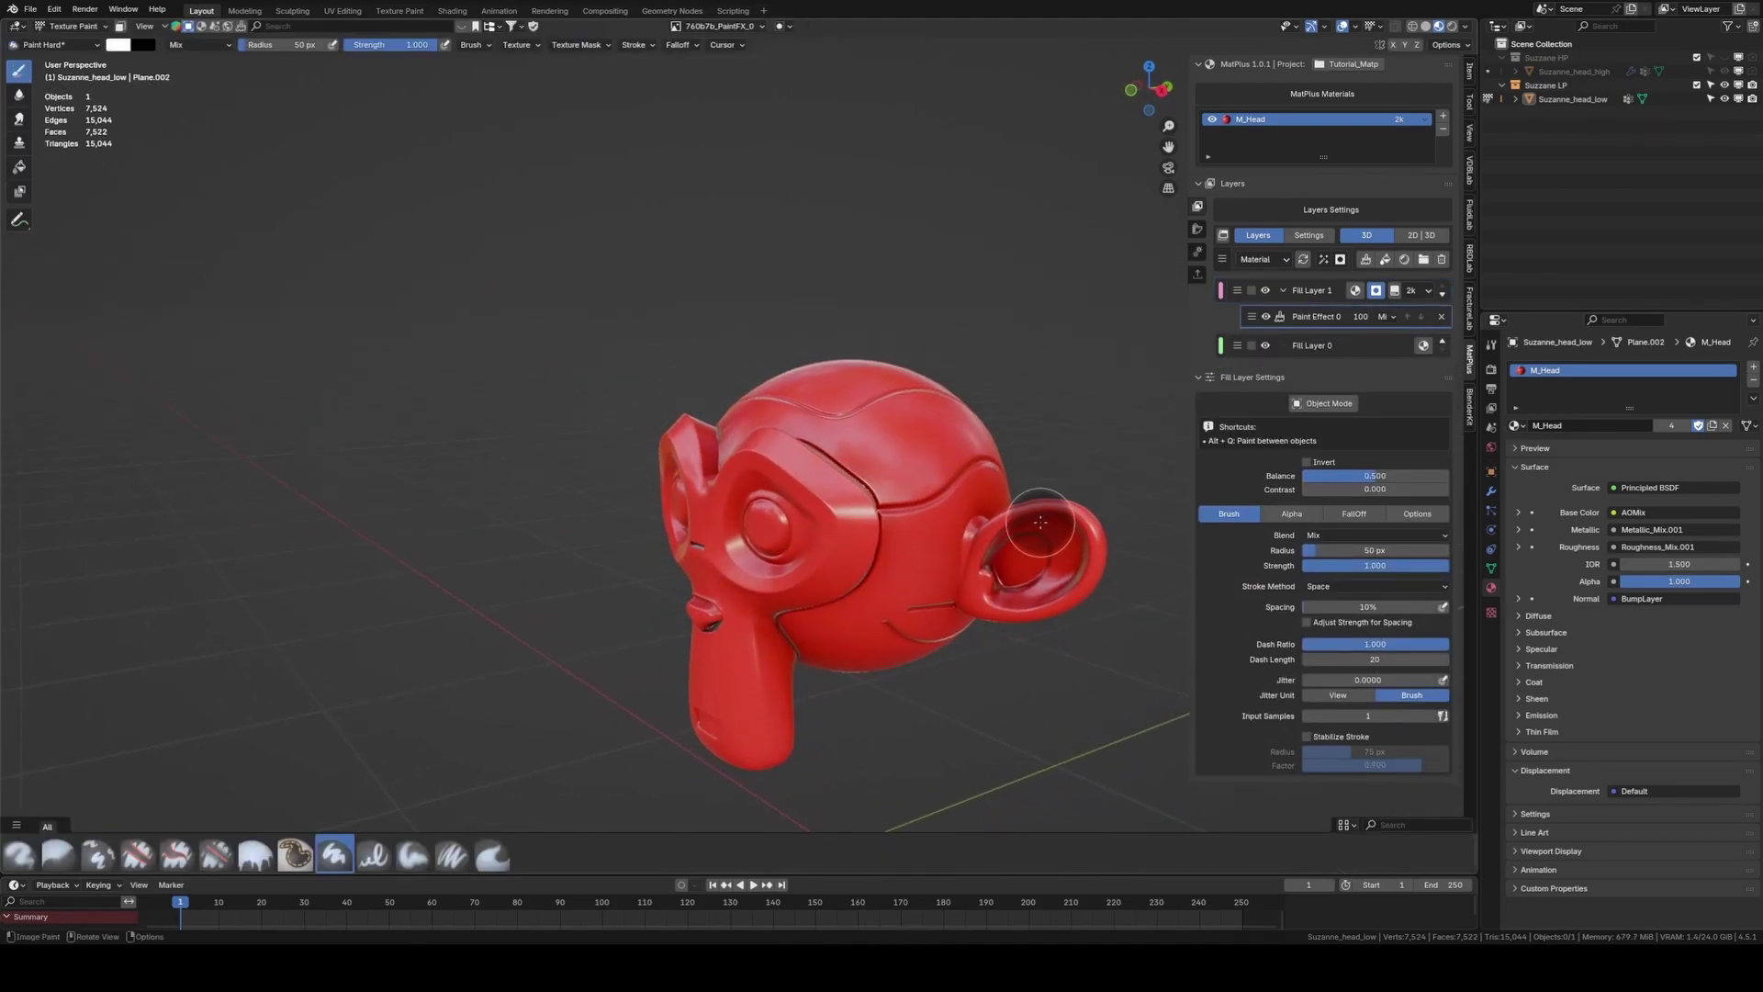
left_click(1441, 317)
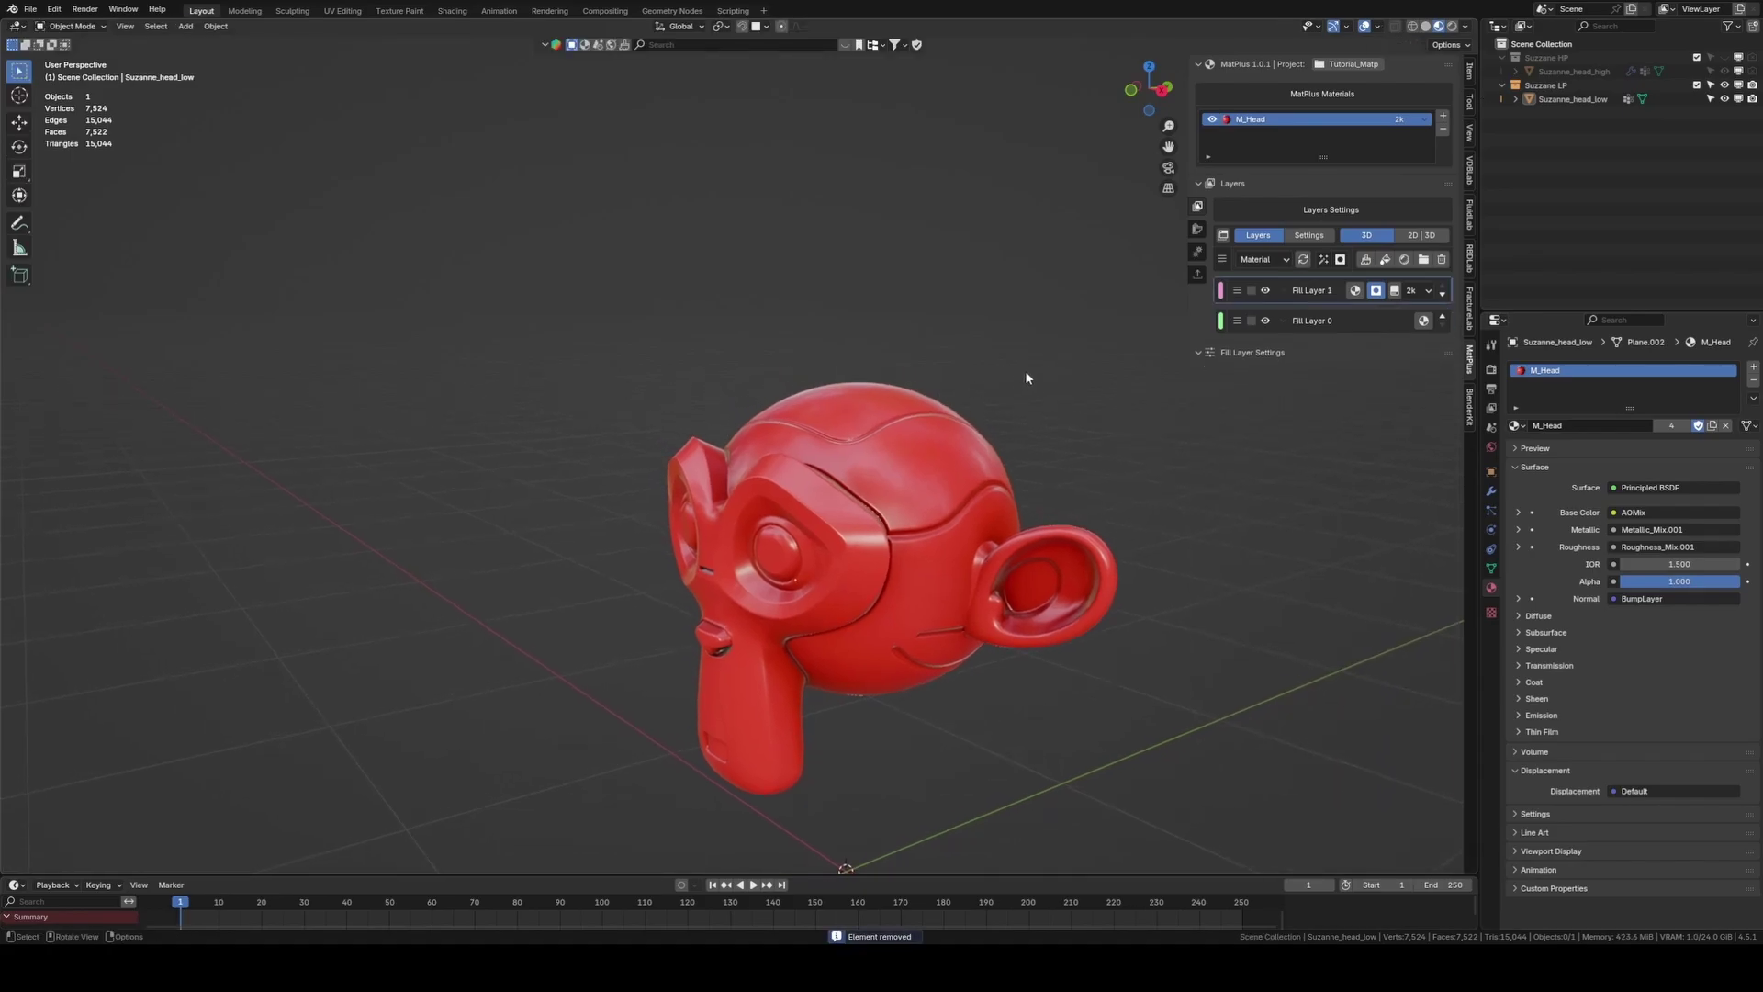
Add a fill-effect mask to Fill Layer 1 using Grunge_17 from the Grunge Imperfection category
left_click(1323, 260)
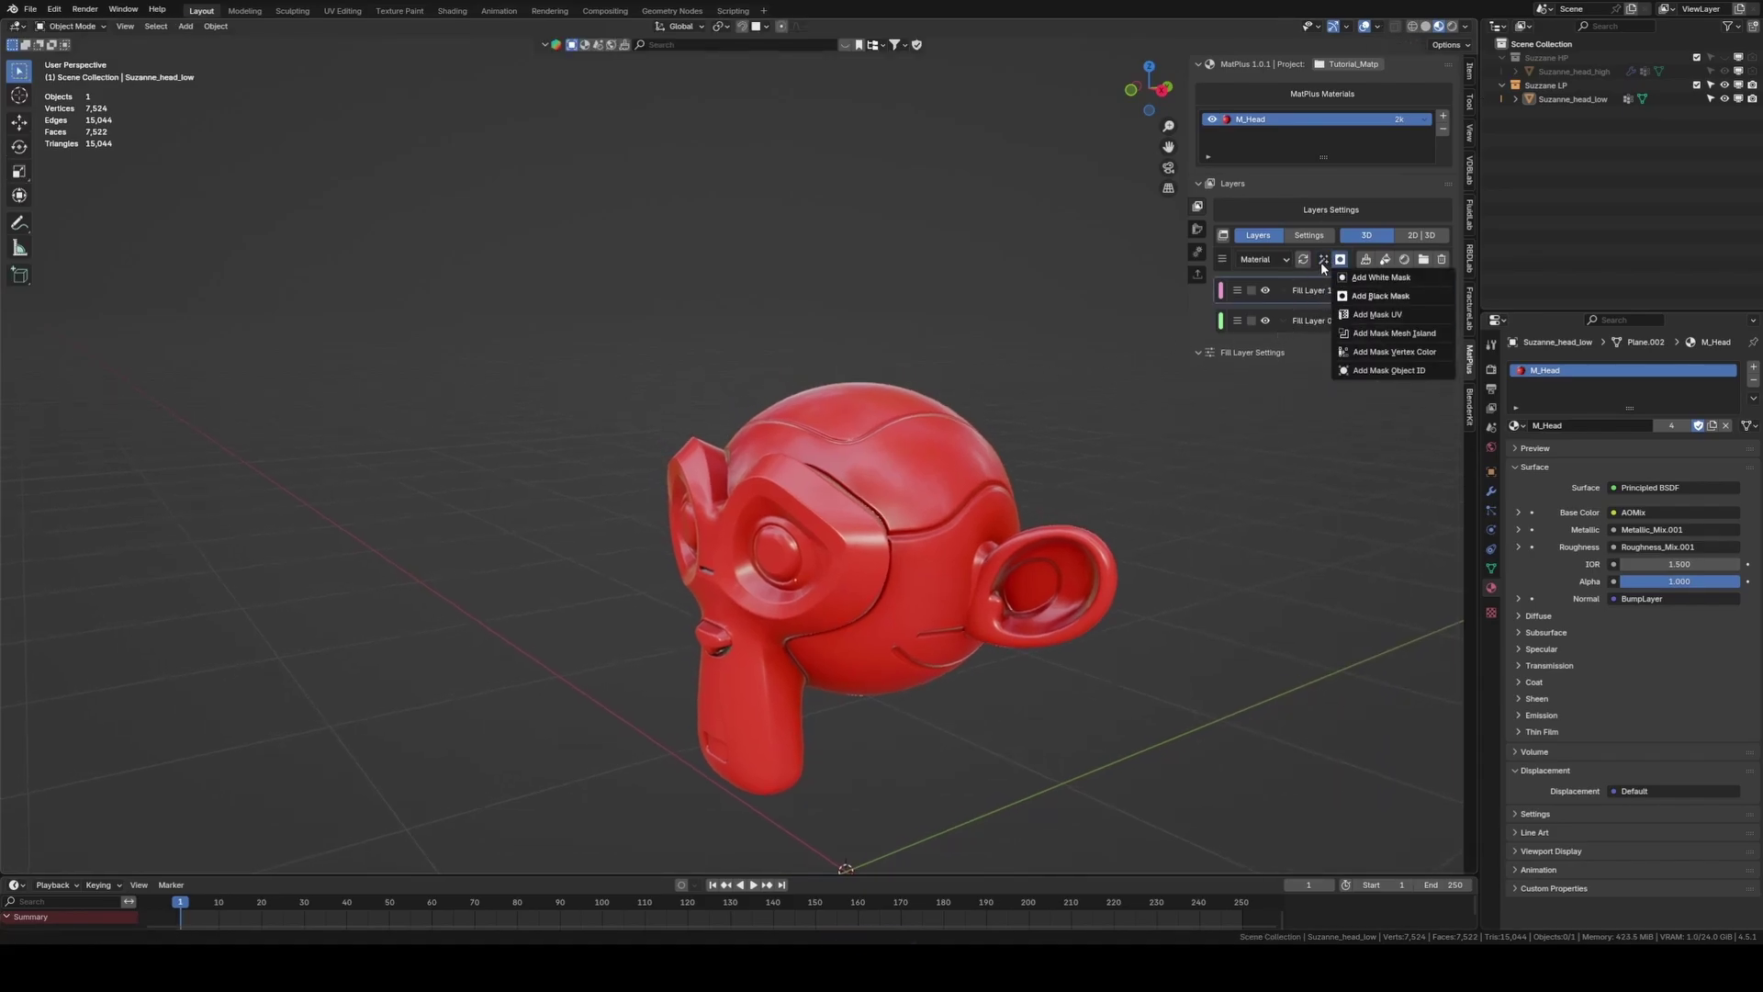
left_click(1378, 314)
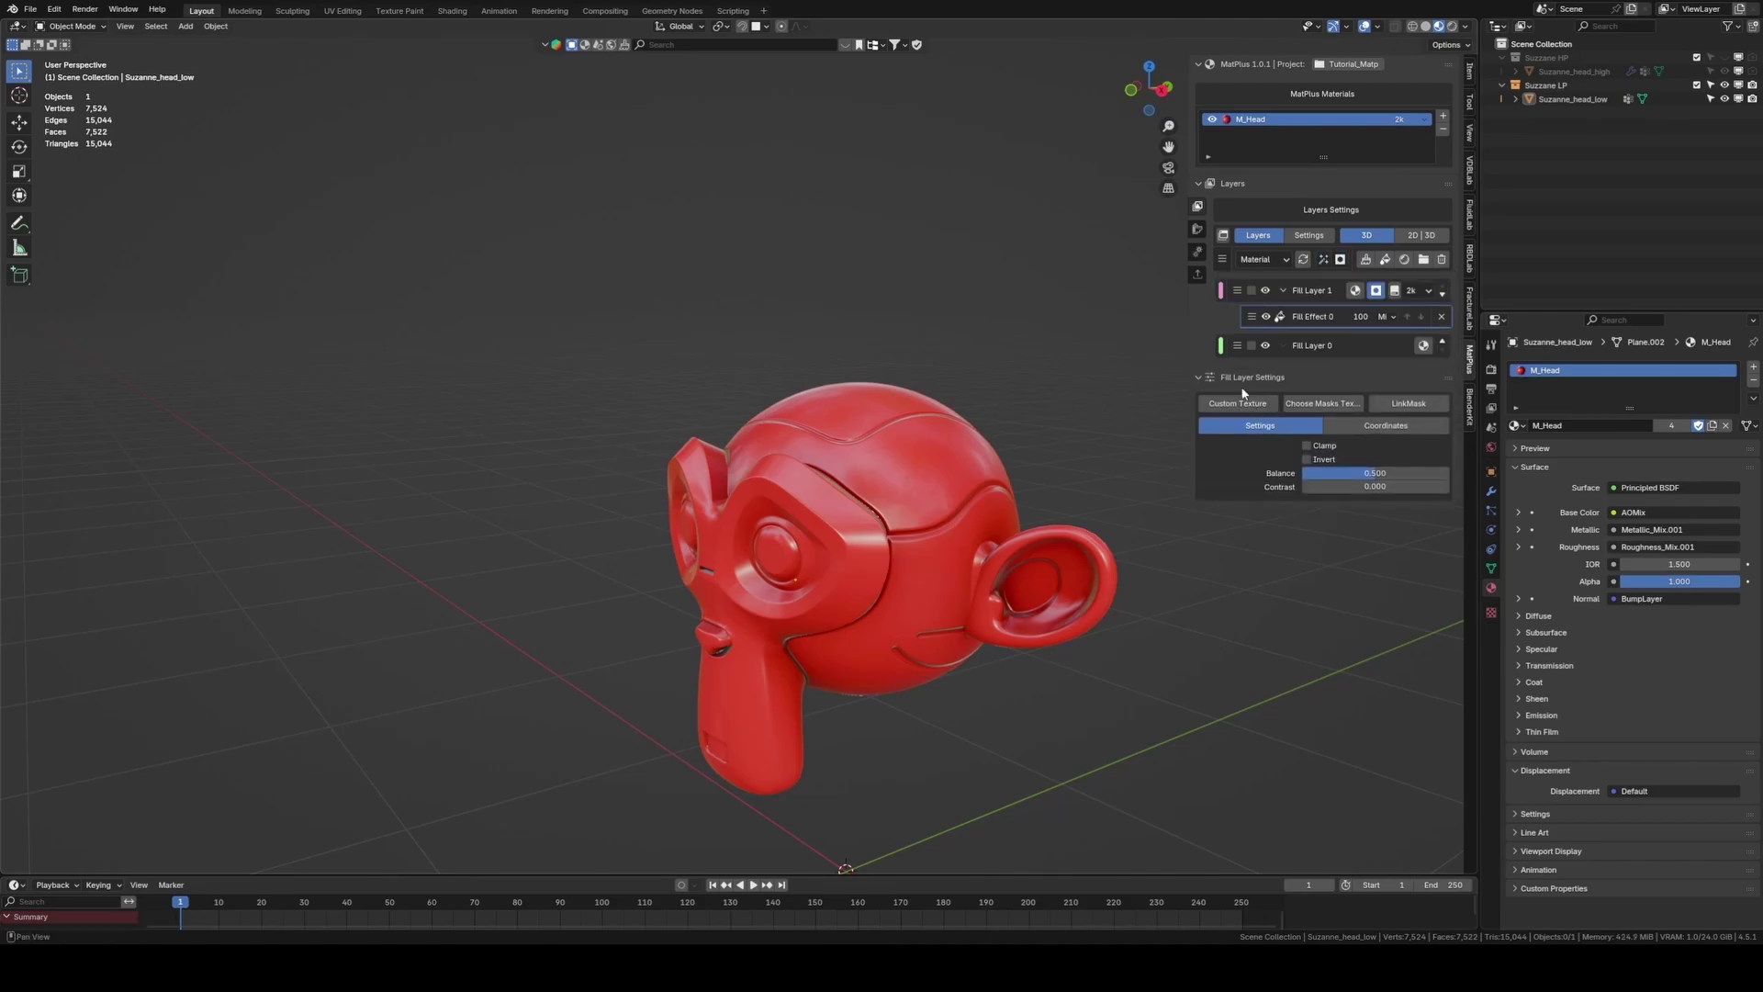
left_click(1334, 404)
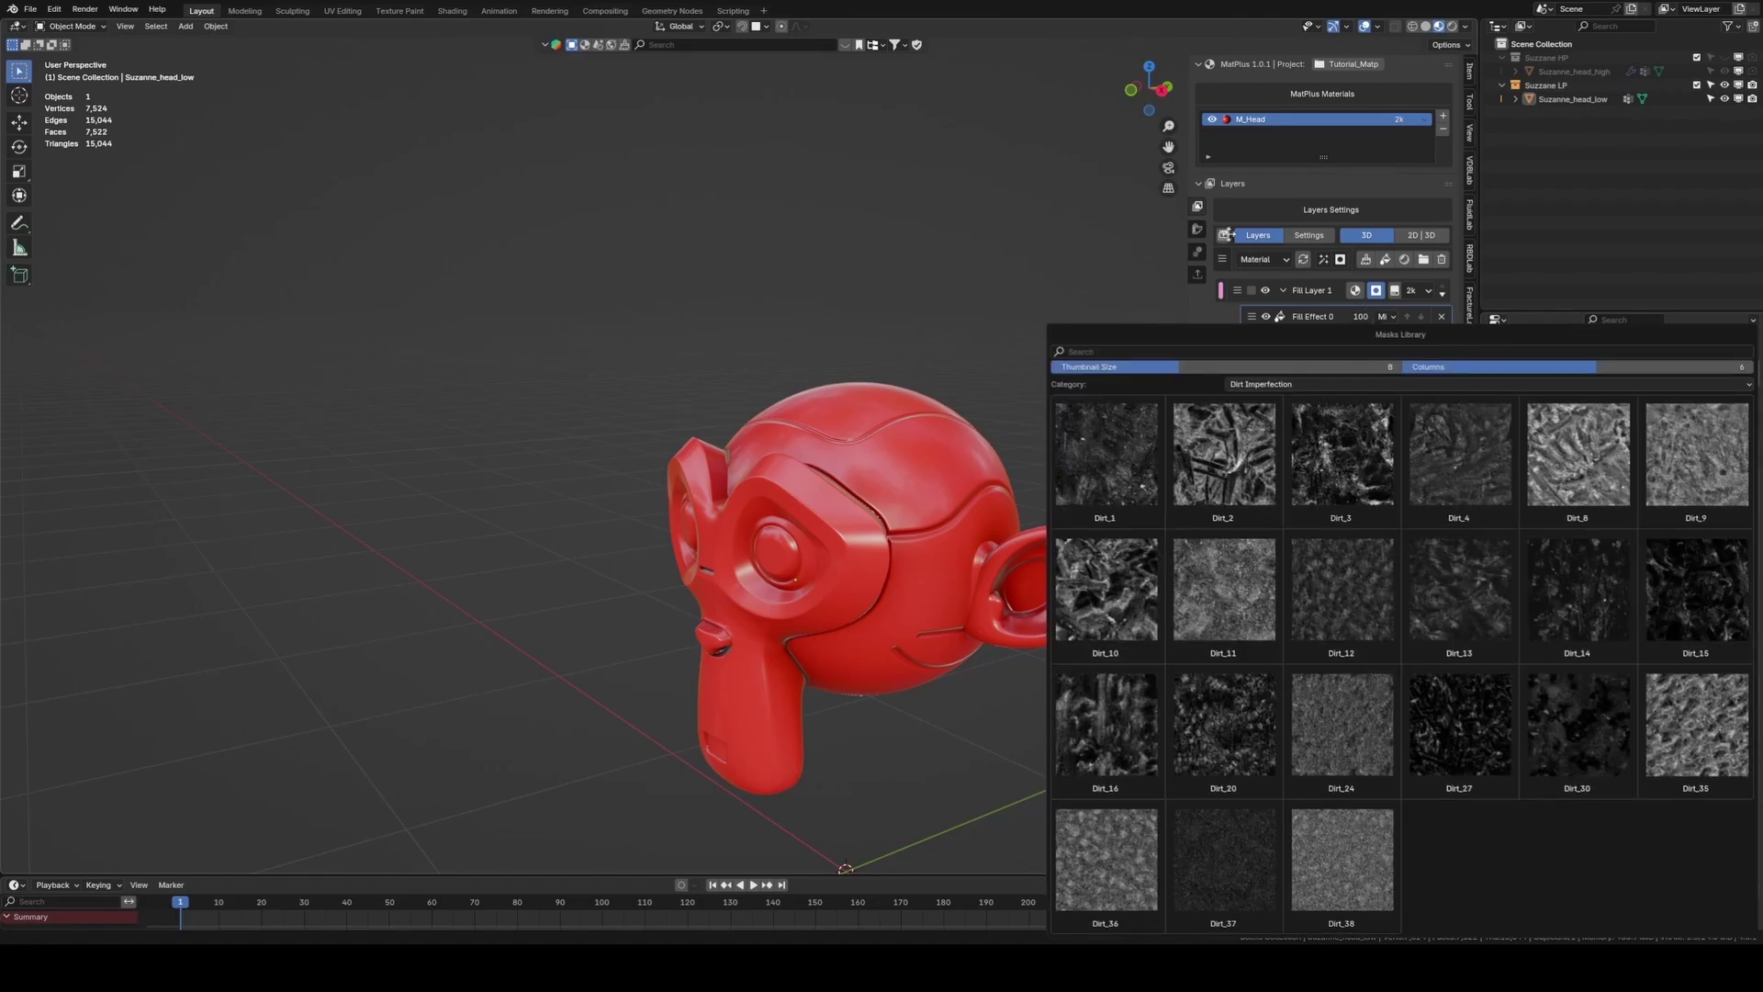
left_click_drag(1374, 332, 1011, 117)
left_click(972, 159)
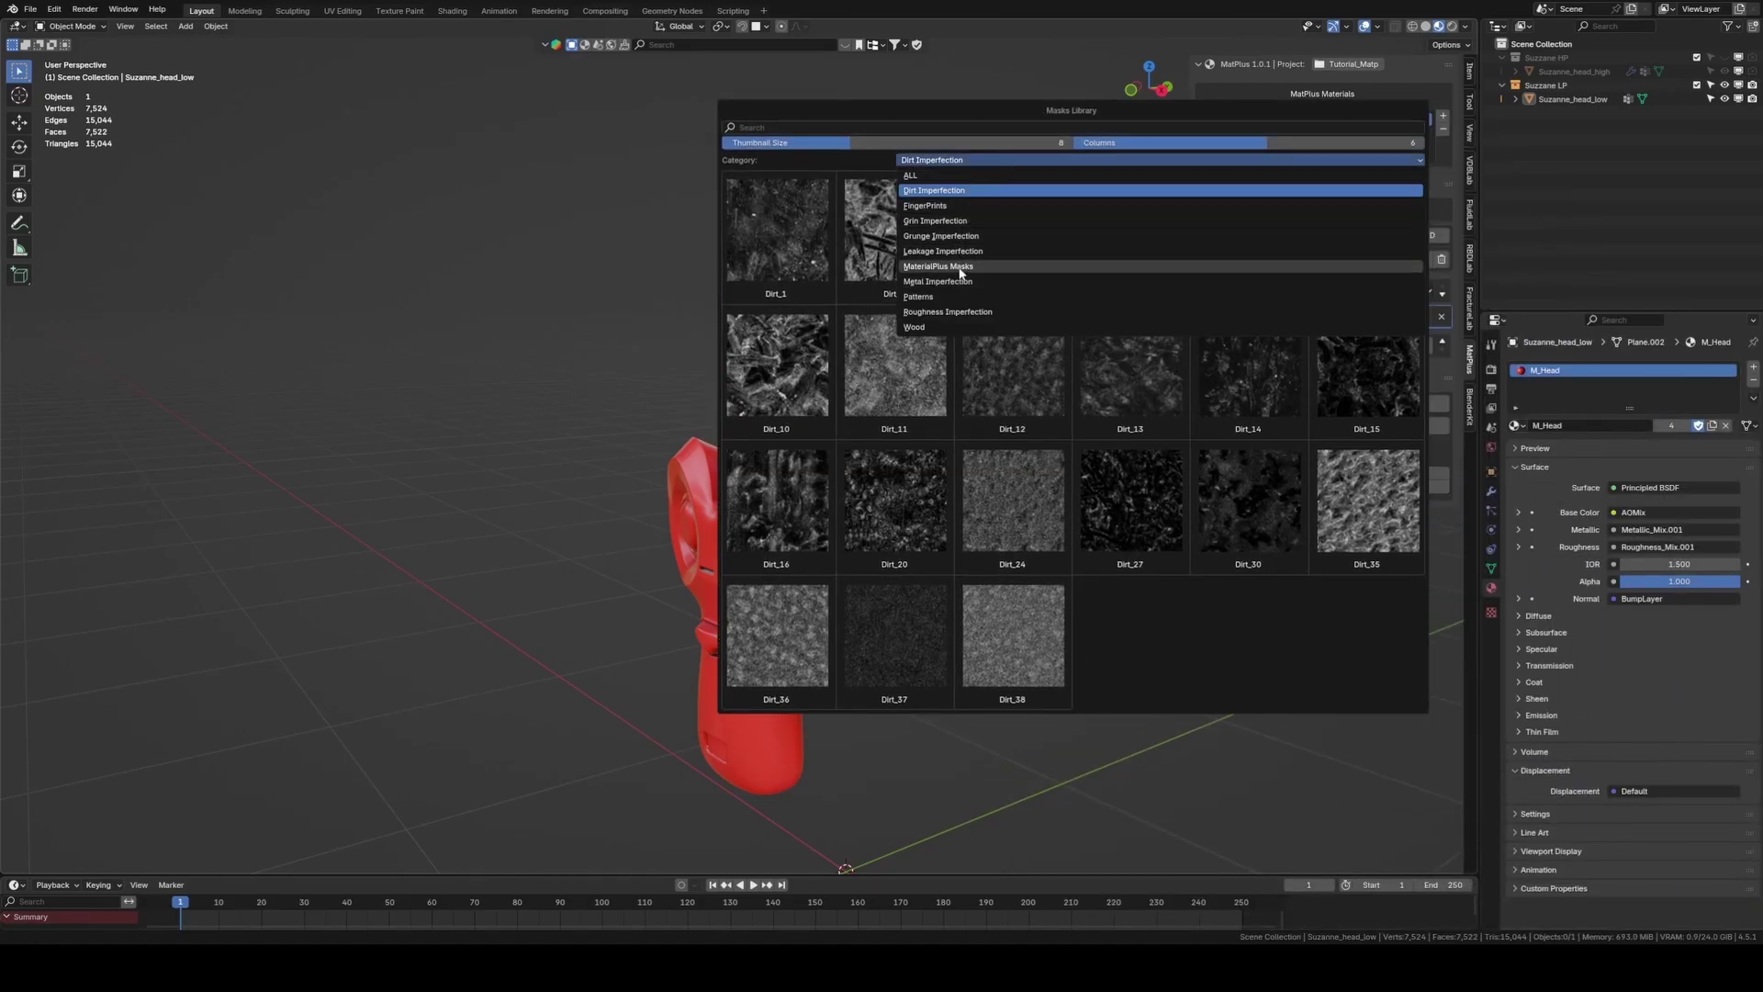
left_click(955, 236)
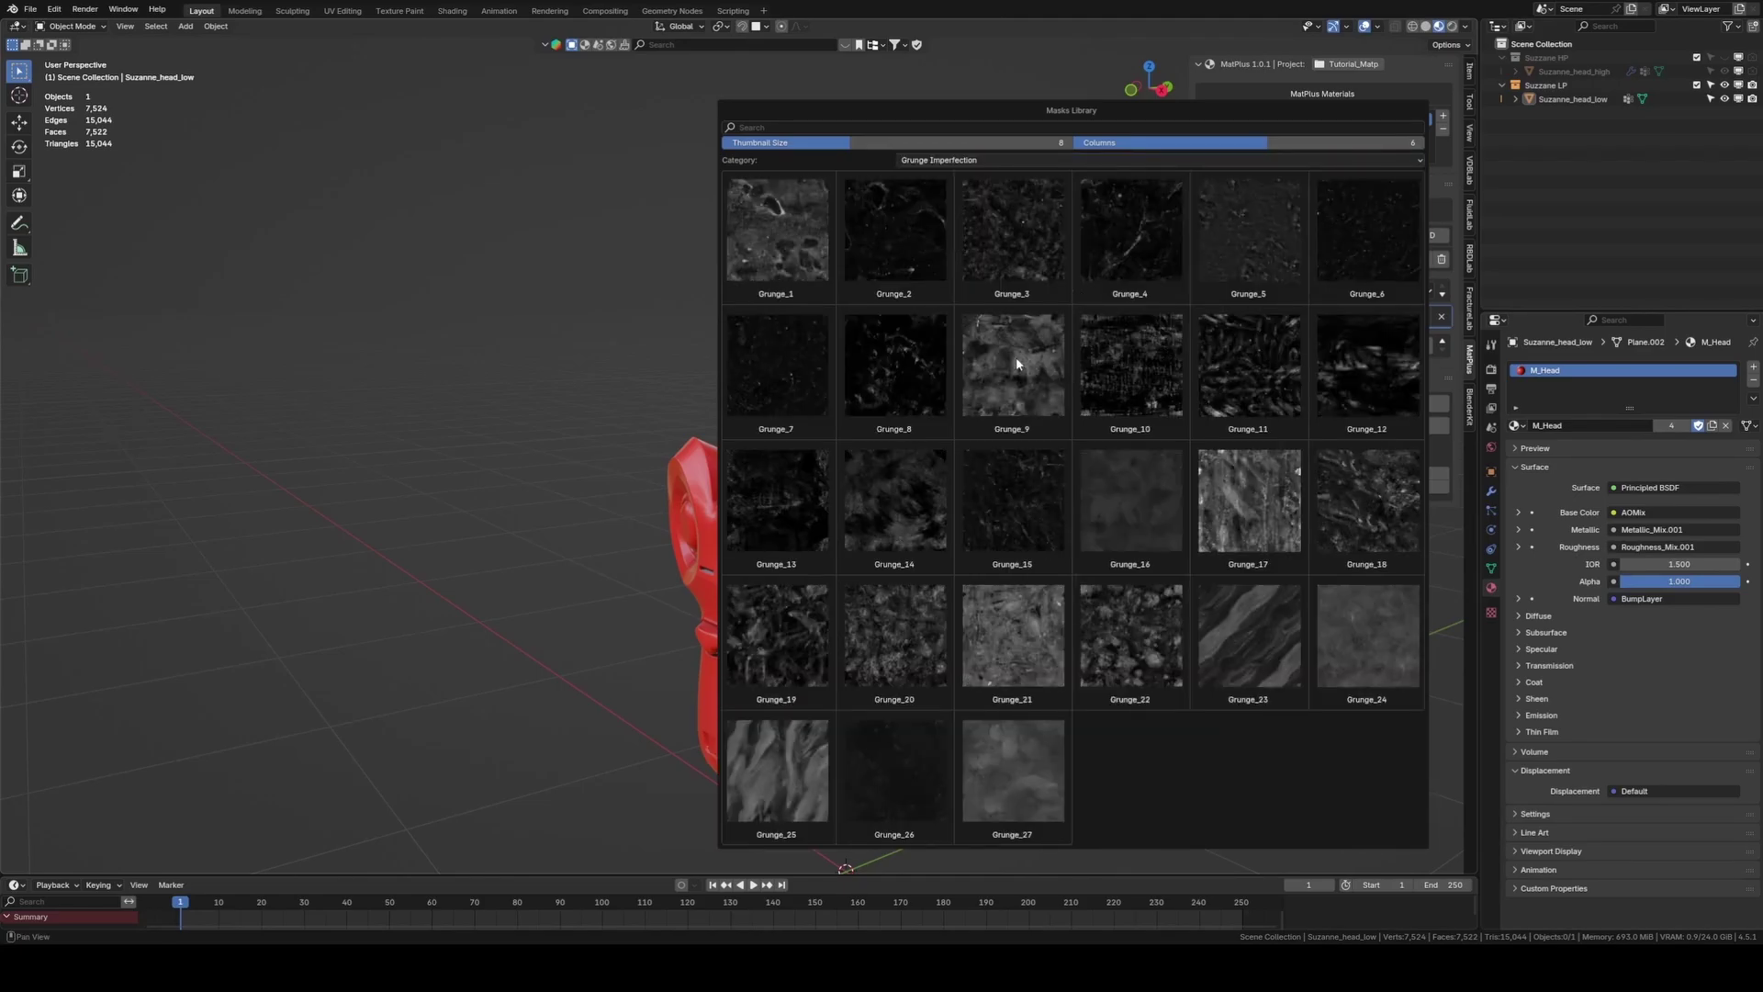
left_click(1226, 502)
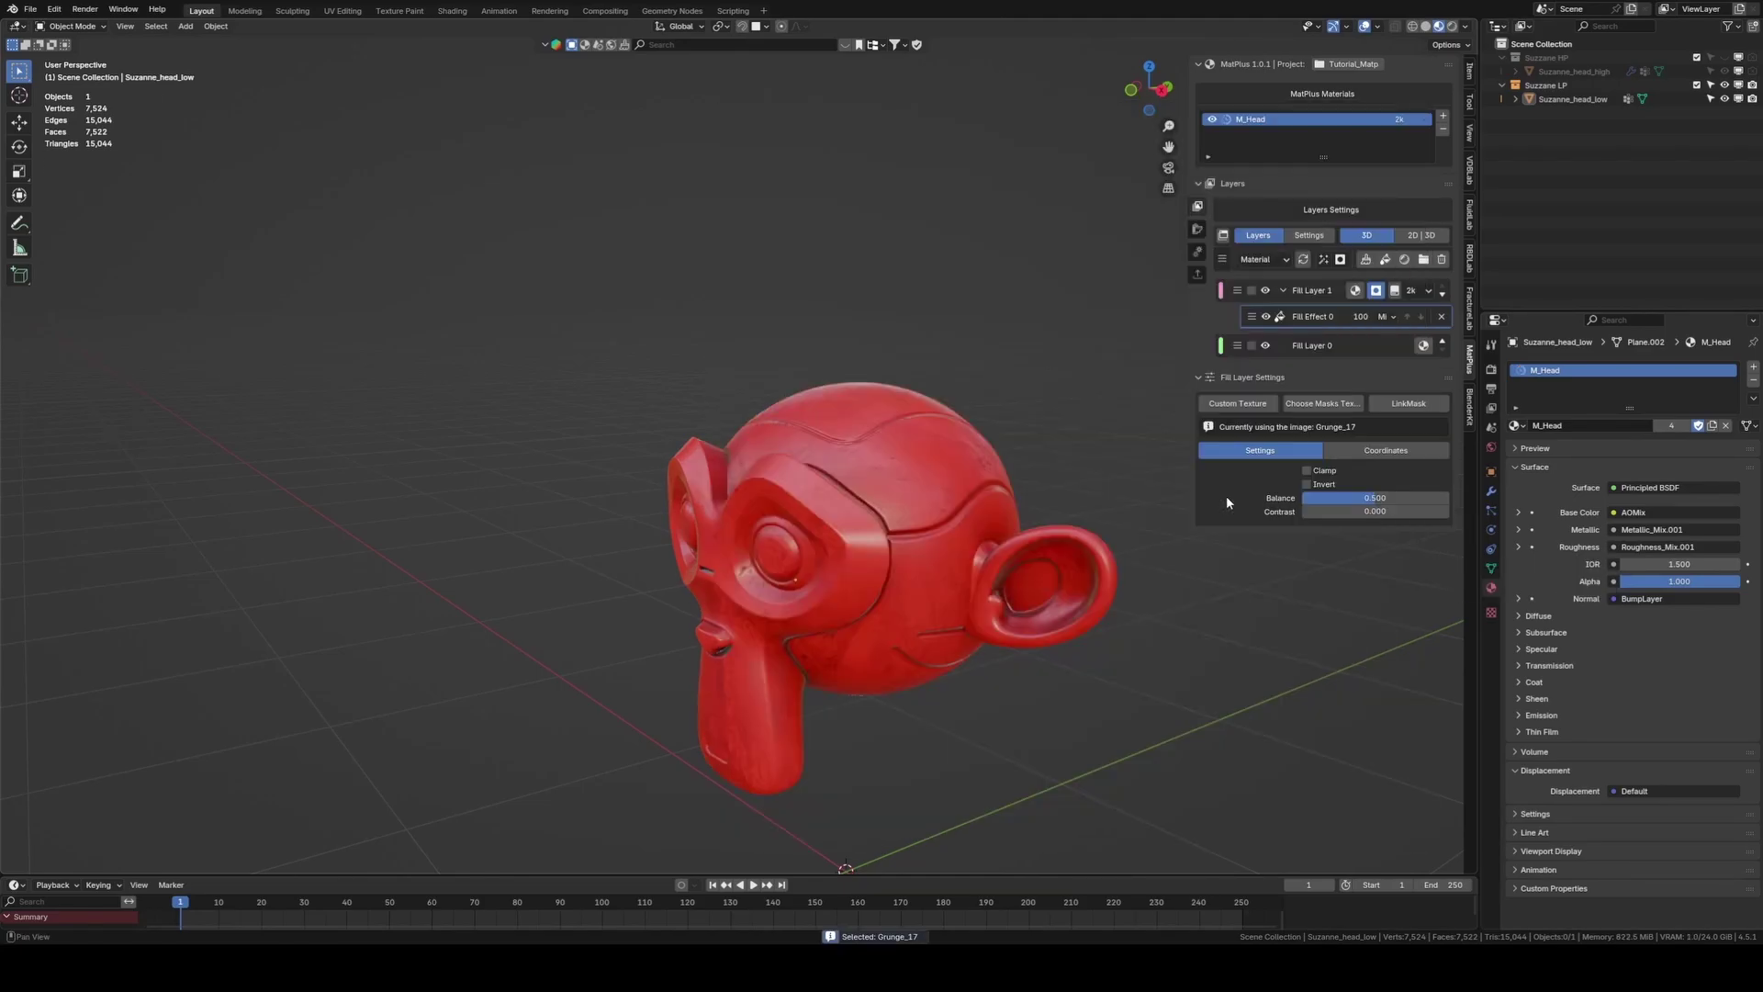
Set the Grunge_17 mask balance to 0.705 and its tiling to 2.53
middle_click_drag(1226, 496, 873, 536)
middle_click_drag(1020, 537, 994, 498)
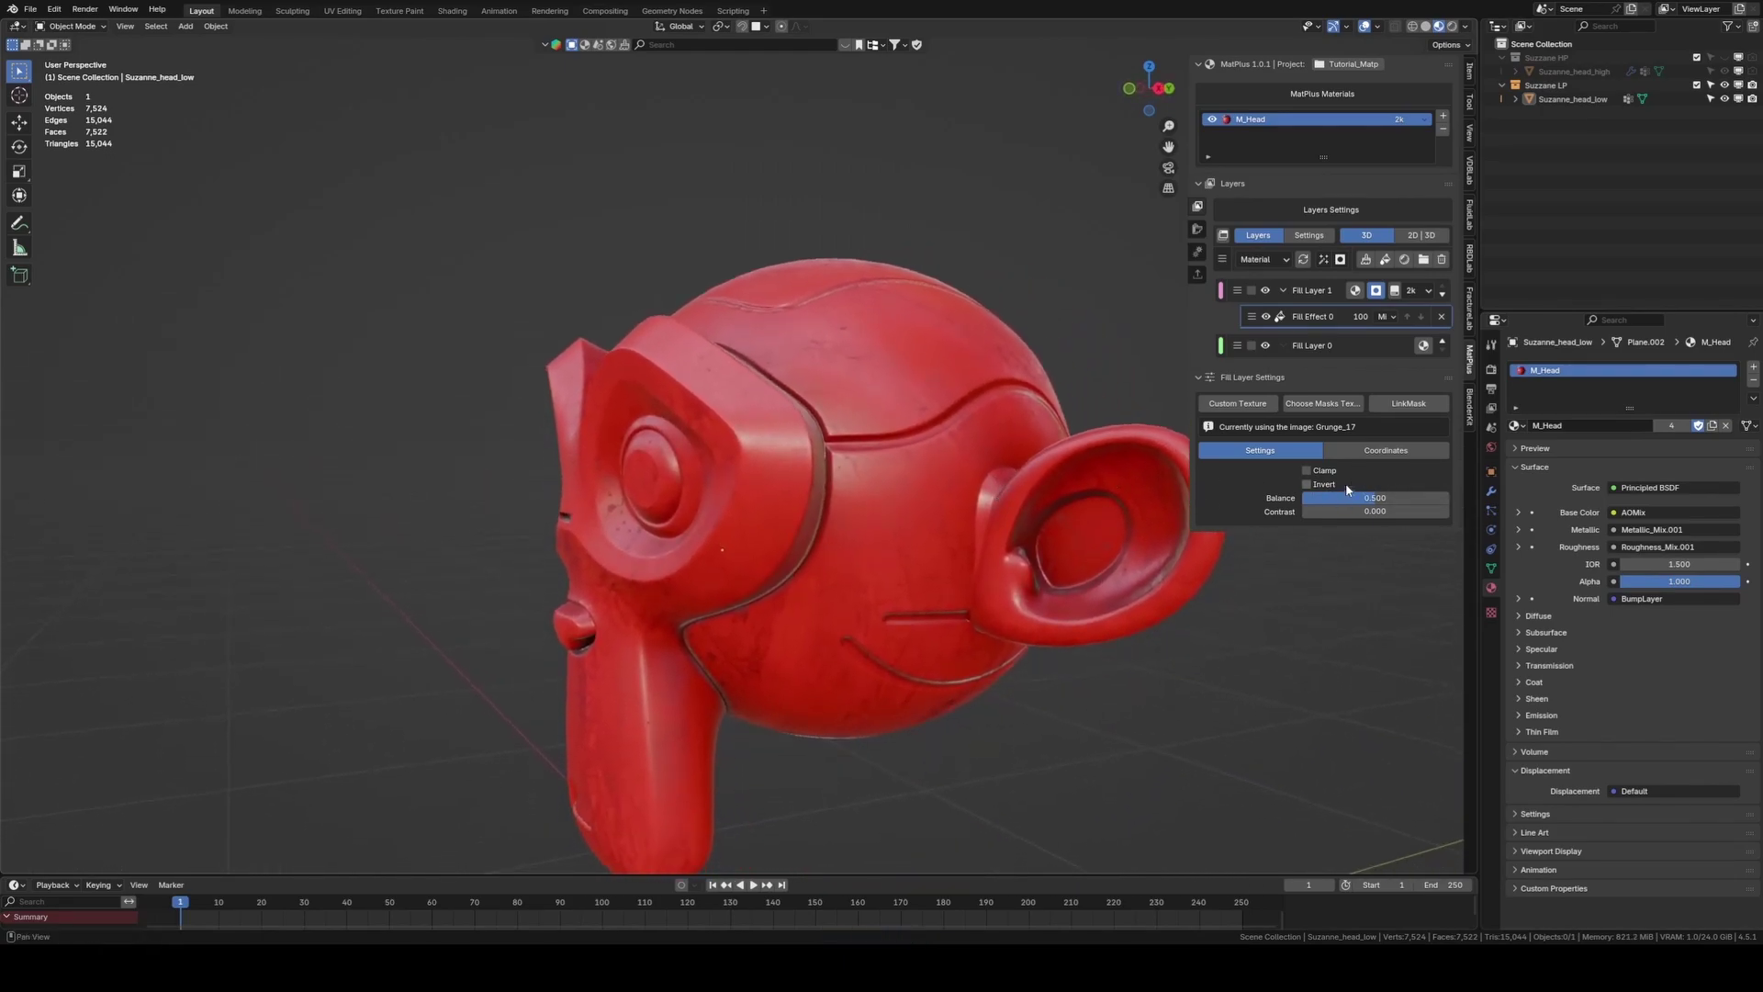
middle_click_drag(1164, 516, 1069, 535)
mouse_move(1374, 497)
left_mouse_down()
mouse_move(1405, 498)
mouse_move(1388, 503)
left_mouse_up()
left_click(1394, 451)
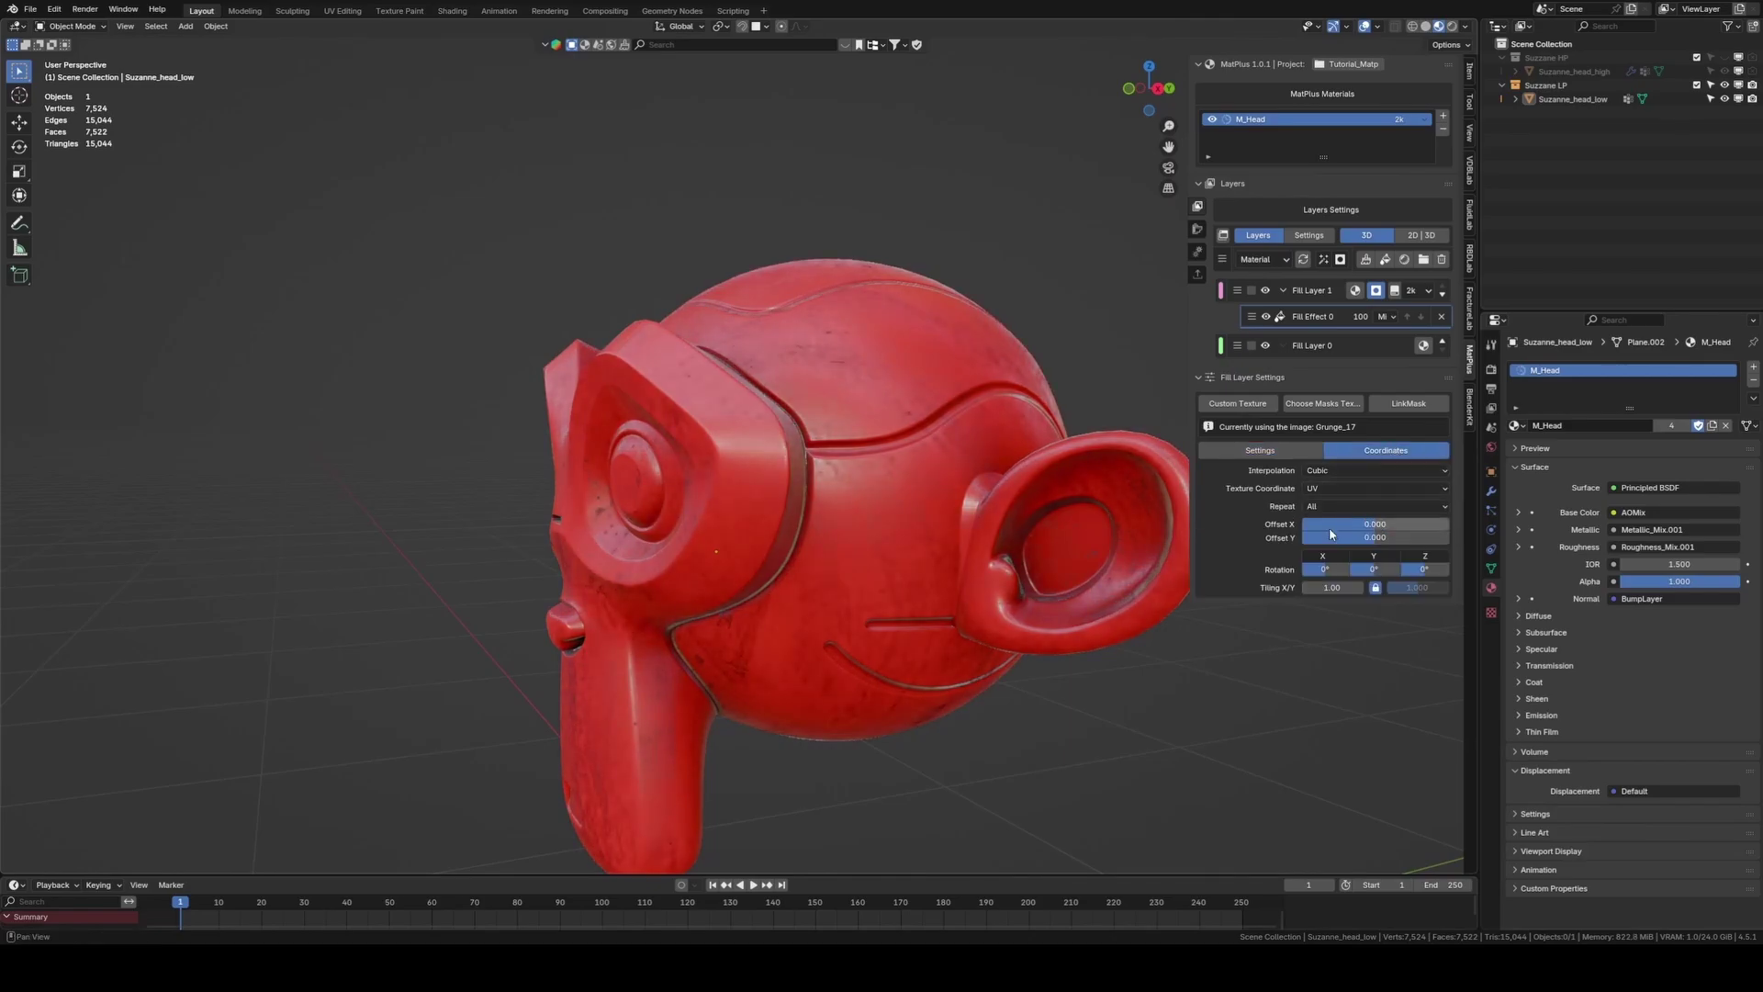
left_click_drag(1321, 592, 1357, 587)
Lower Fill Layer 1's colour strength to 49%
left_click(1355, 290)
left_click_drag(1372, 411, 1357, 411)
scroll(952, 492, "down", 2)
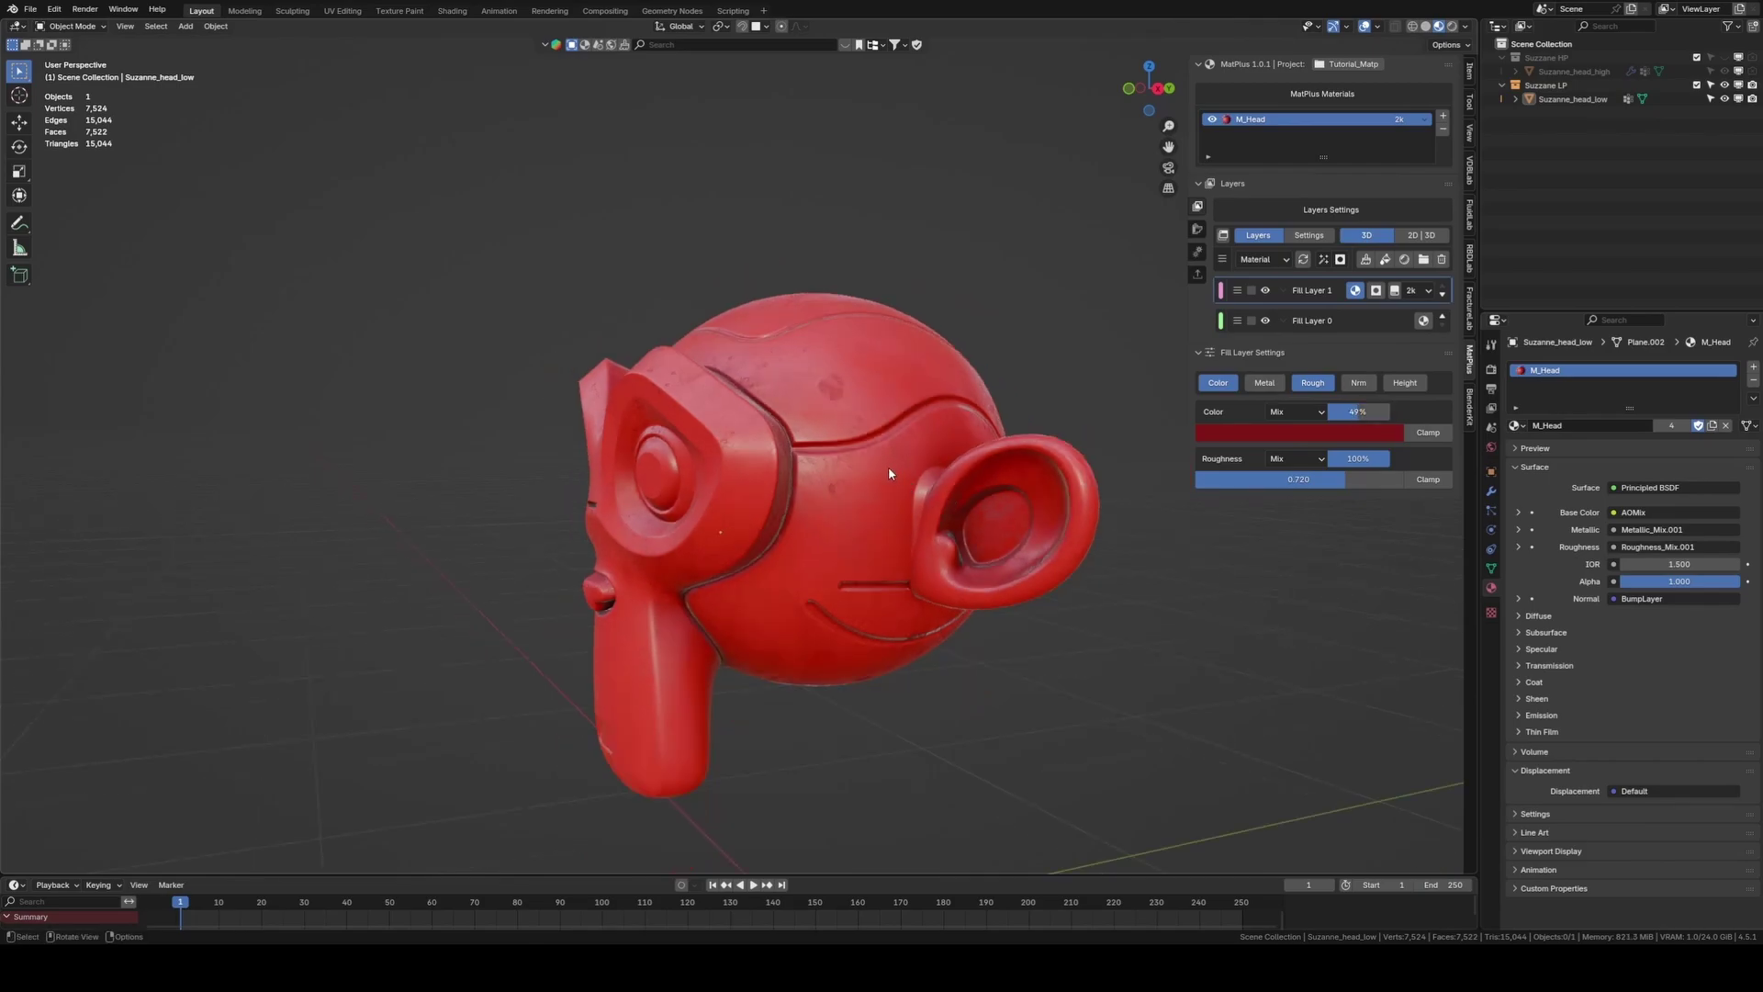
Add Fill Layer 2 with only colour, roughness and height channels, coloured red, roughness 0.194
left_click(1385, 260)
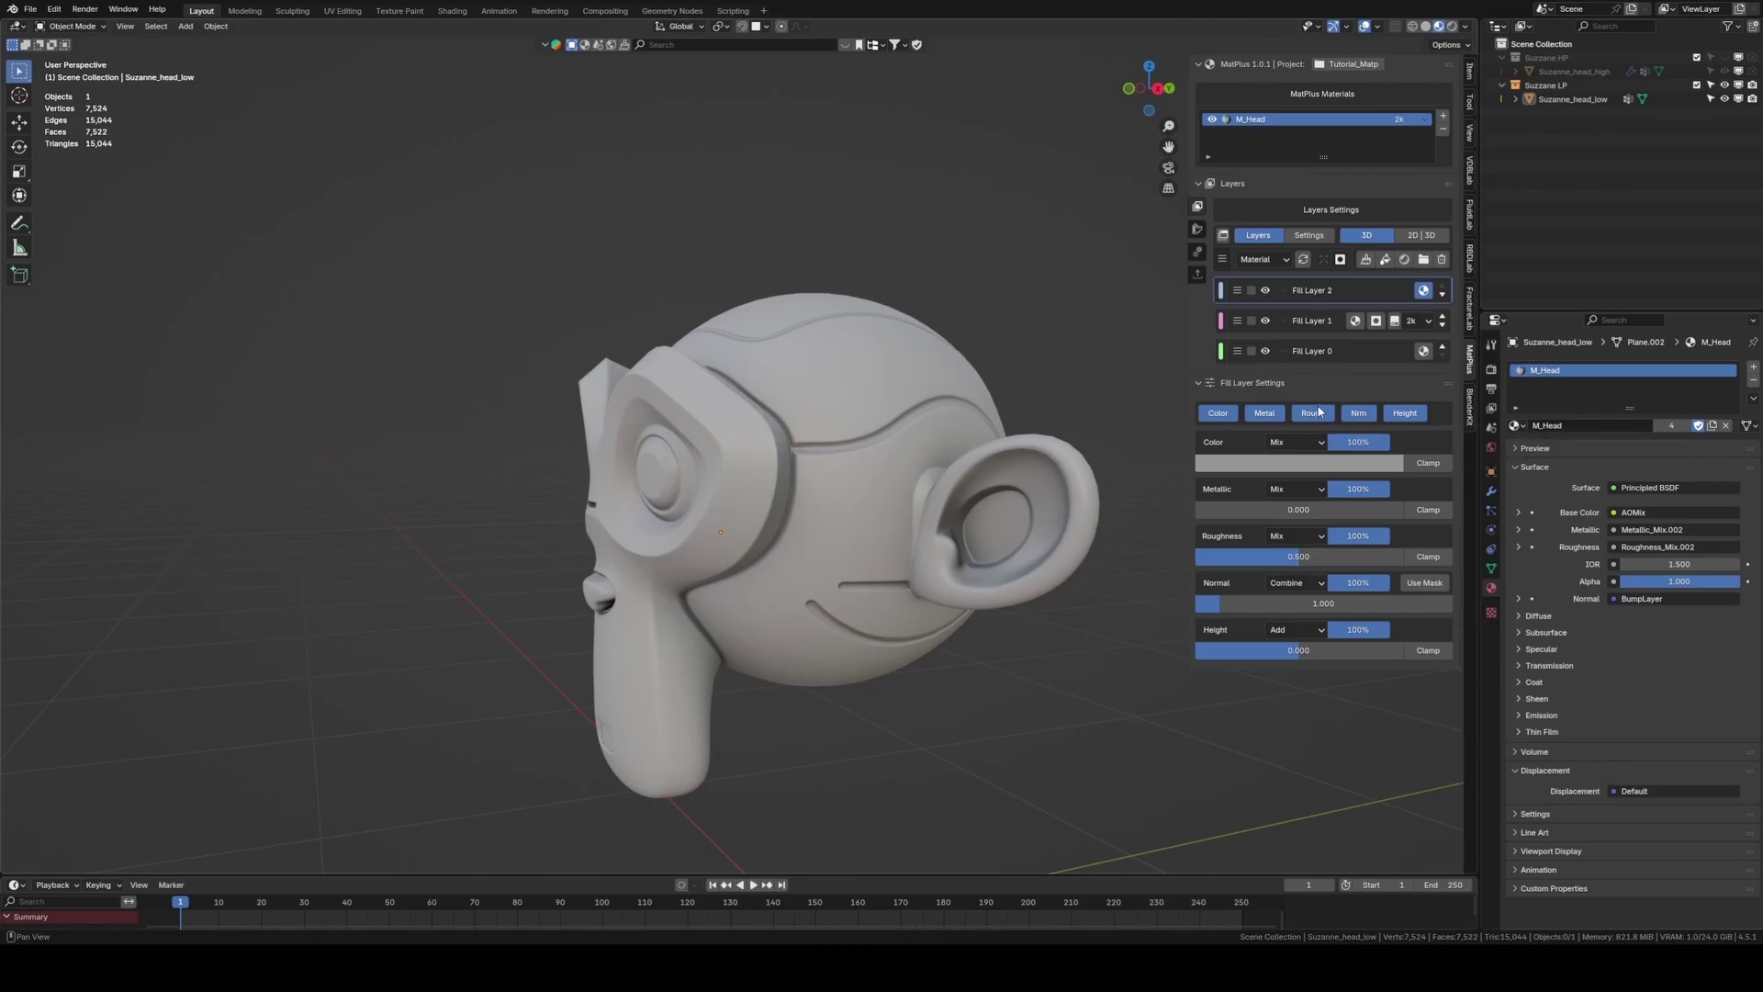
left_click(1405, 413, "ctrl")
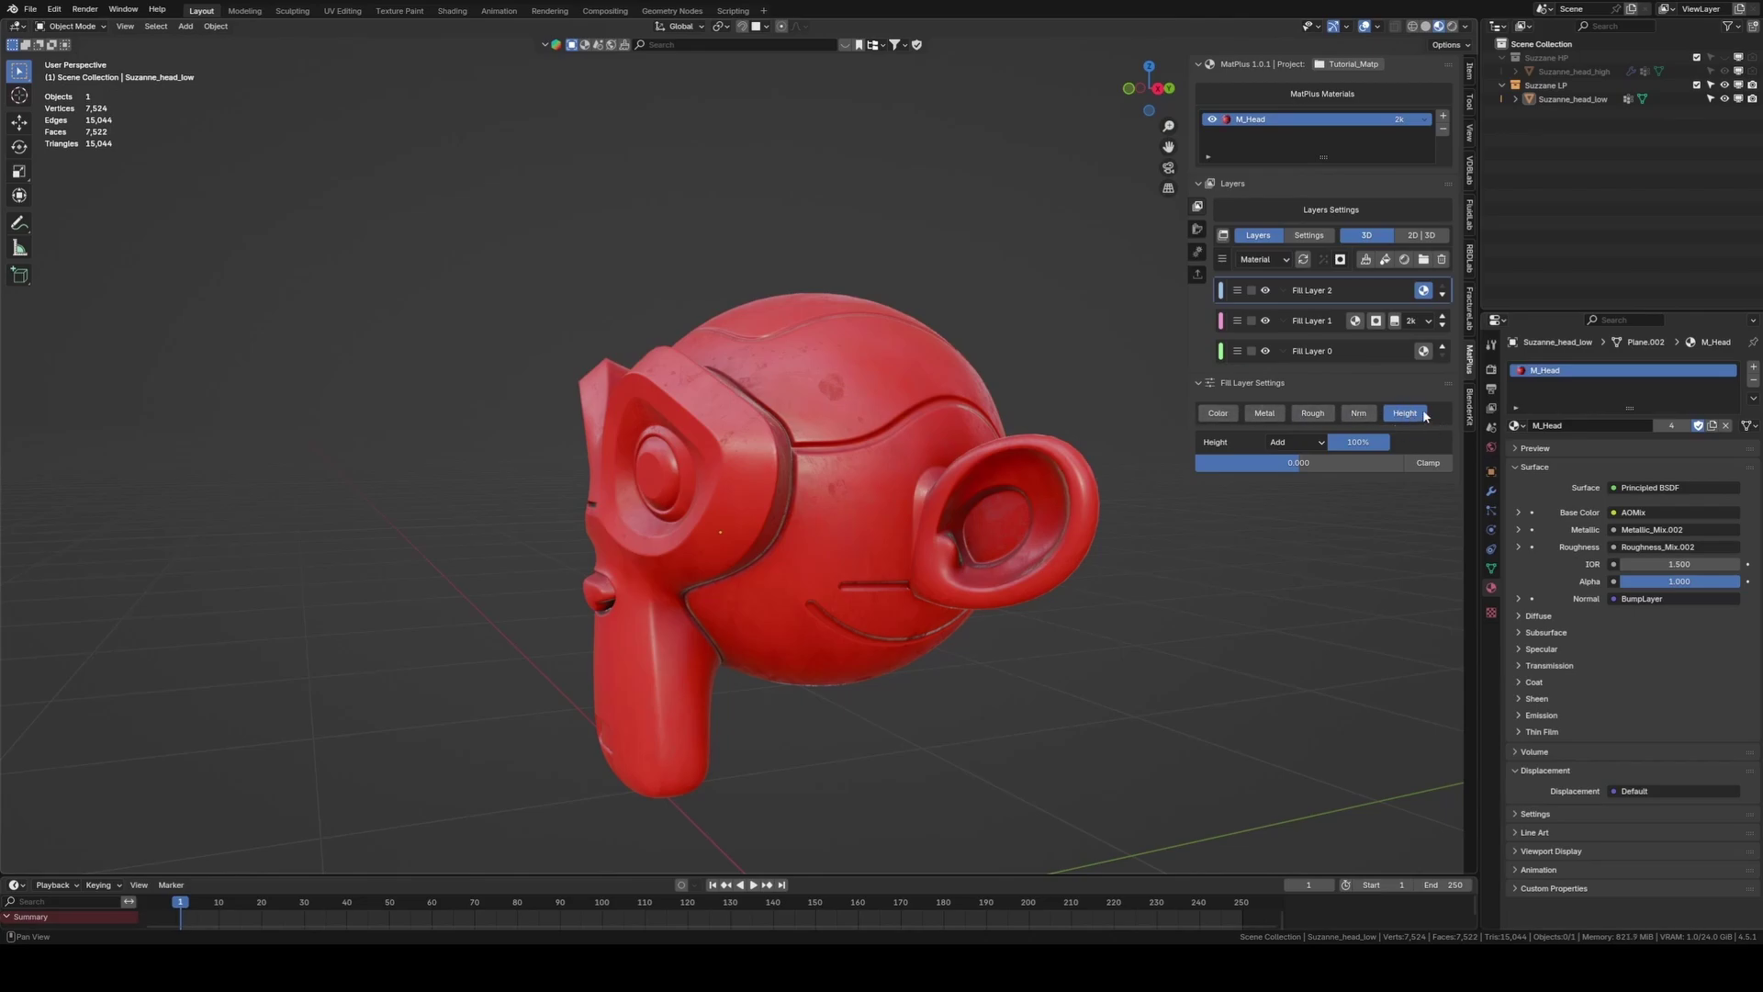
left_click(1227, 415)
left_click(1322, 415)
left_click(1286, 465)
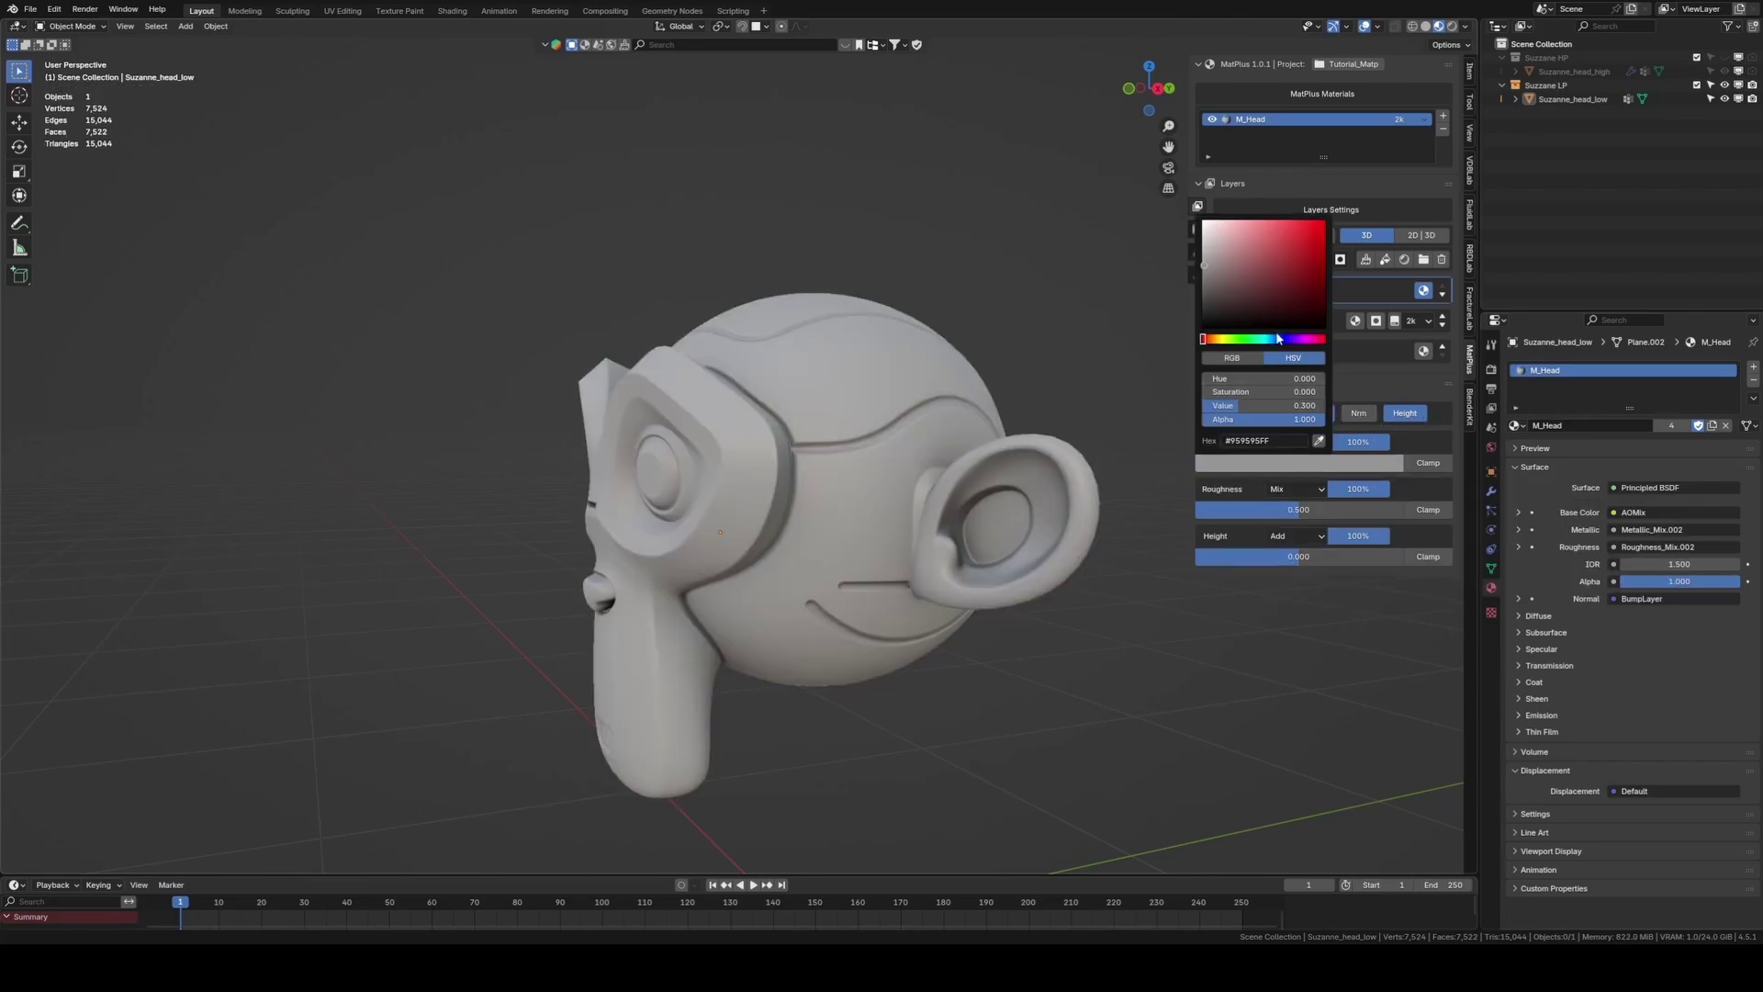
left_click_drag(1298, 268, 1285, 244)
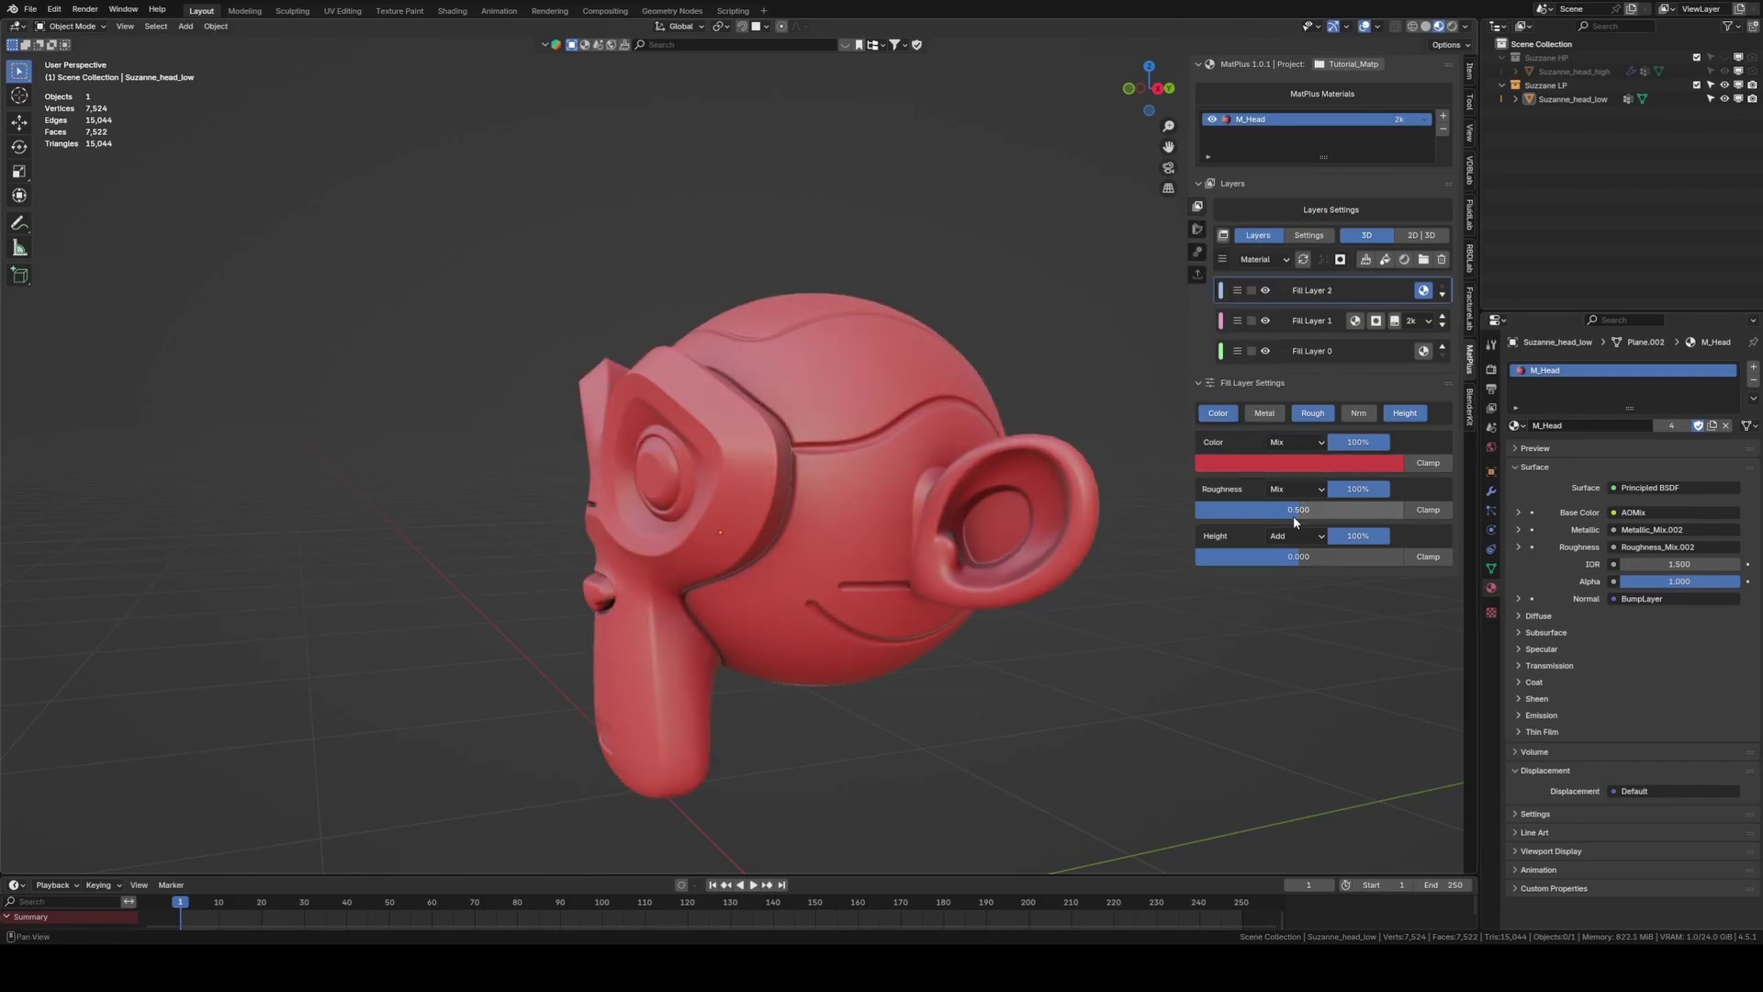
left_click_drag(1297, 517, 1299, 556)
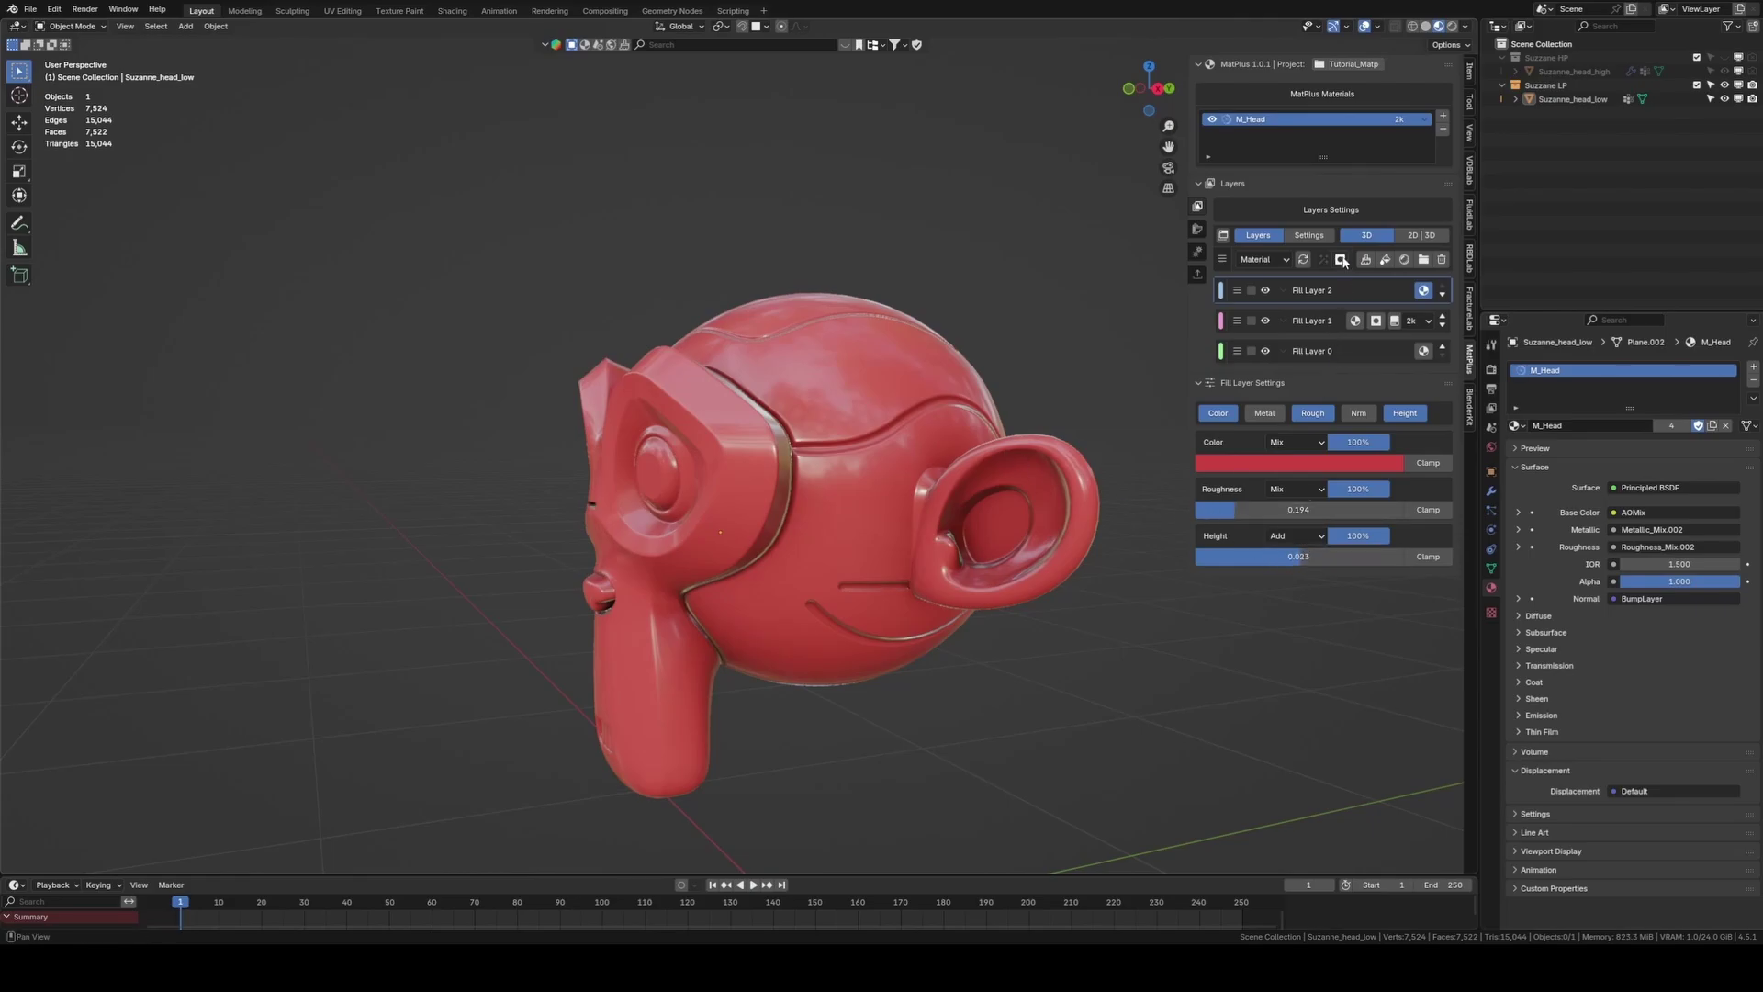
Give Fill Layer 2 a black mask with a Grin_2 fill effect from Grin Imperfection
left_click(1340, 259)
left_click(1380, 296)
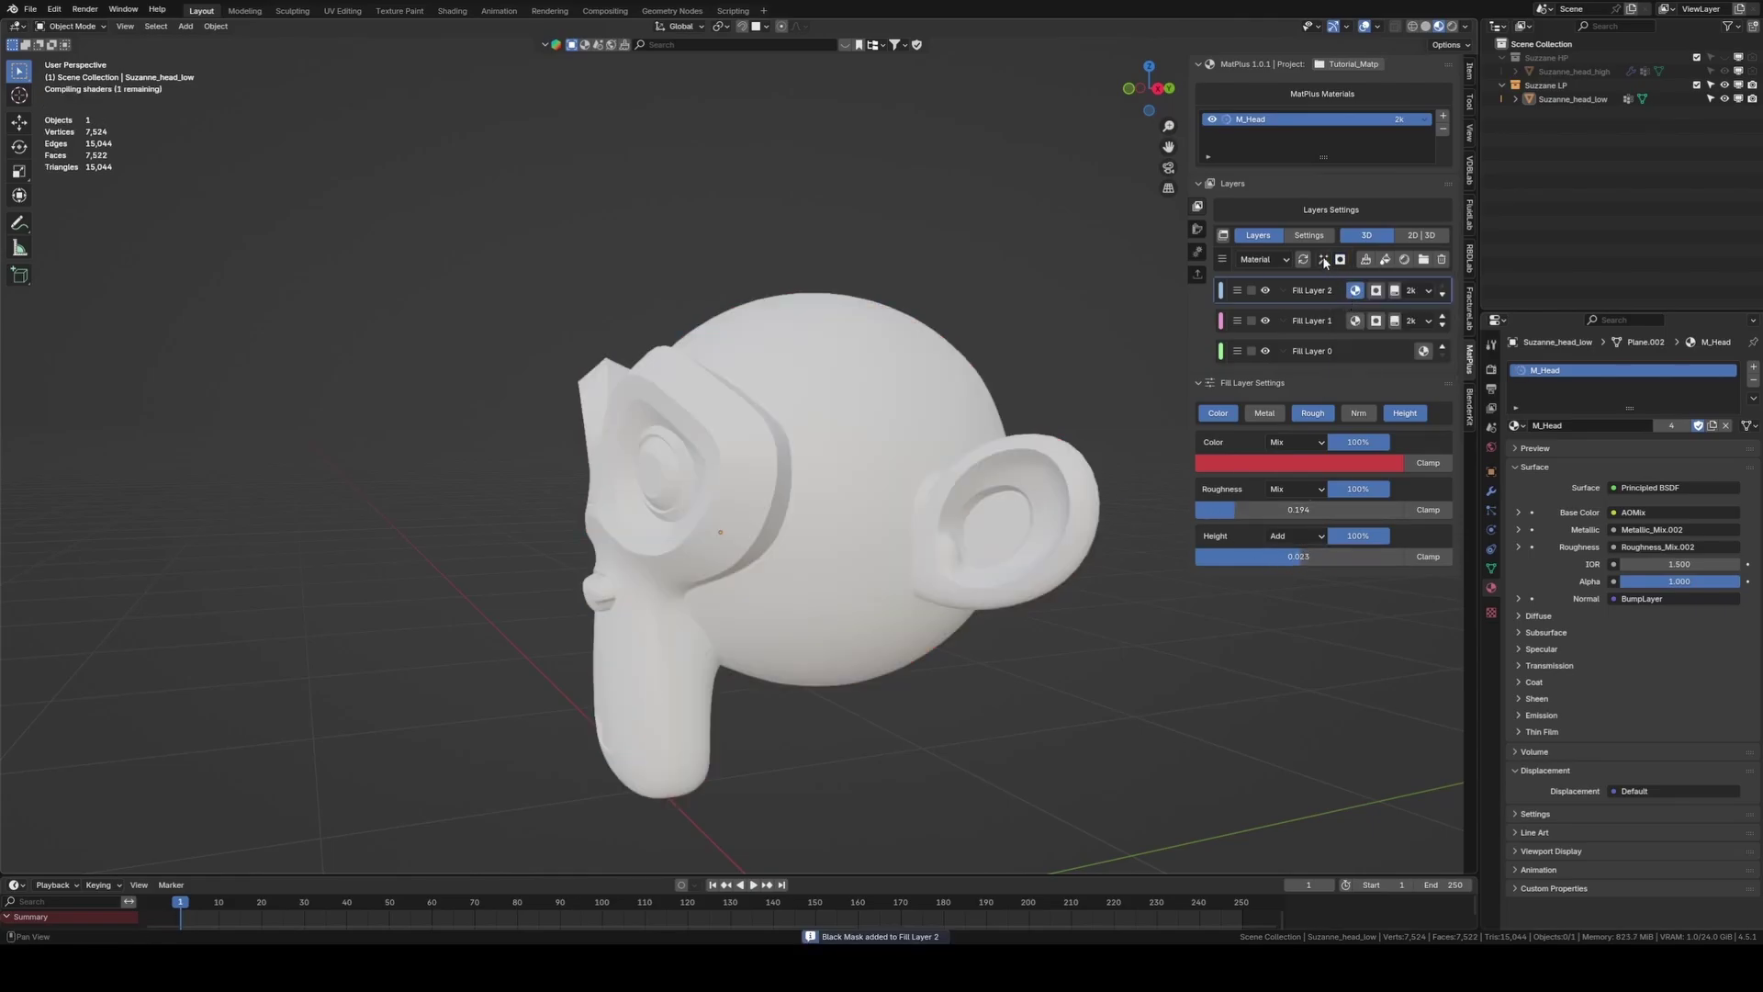
left_click(1323, 260)
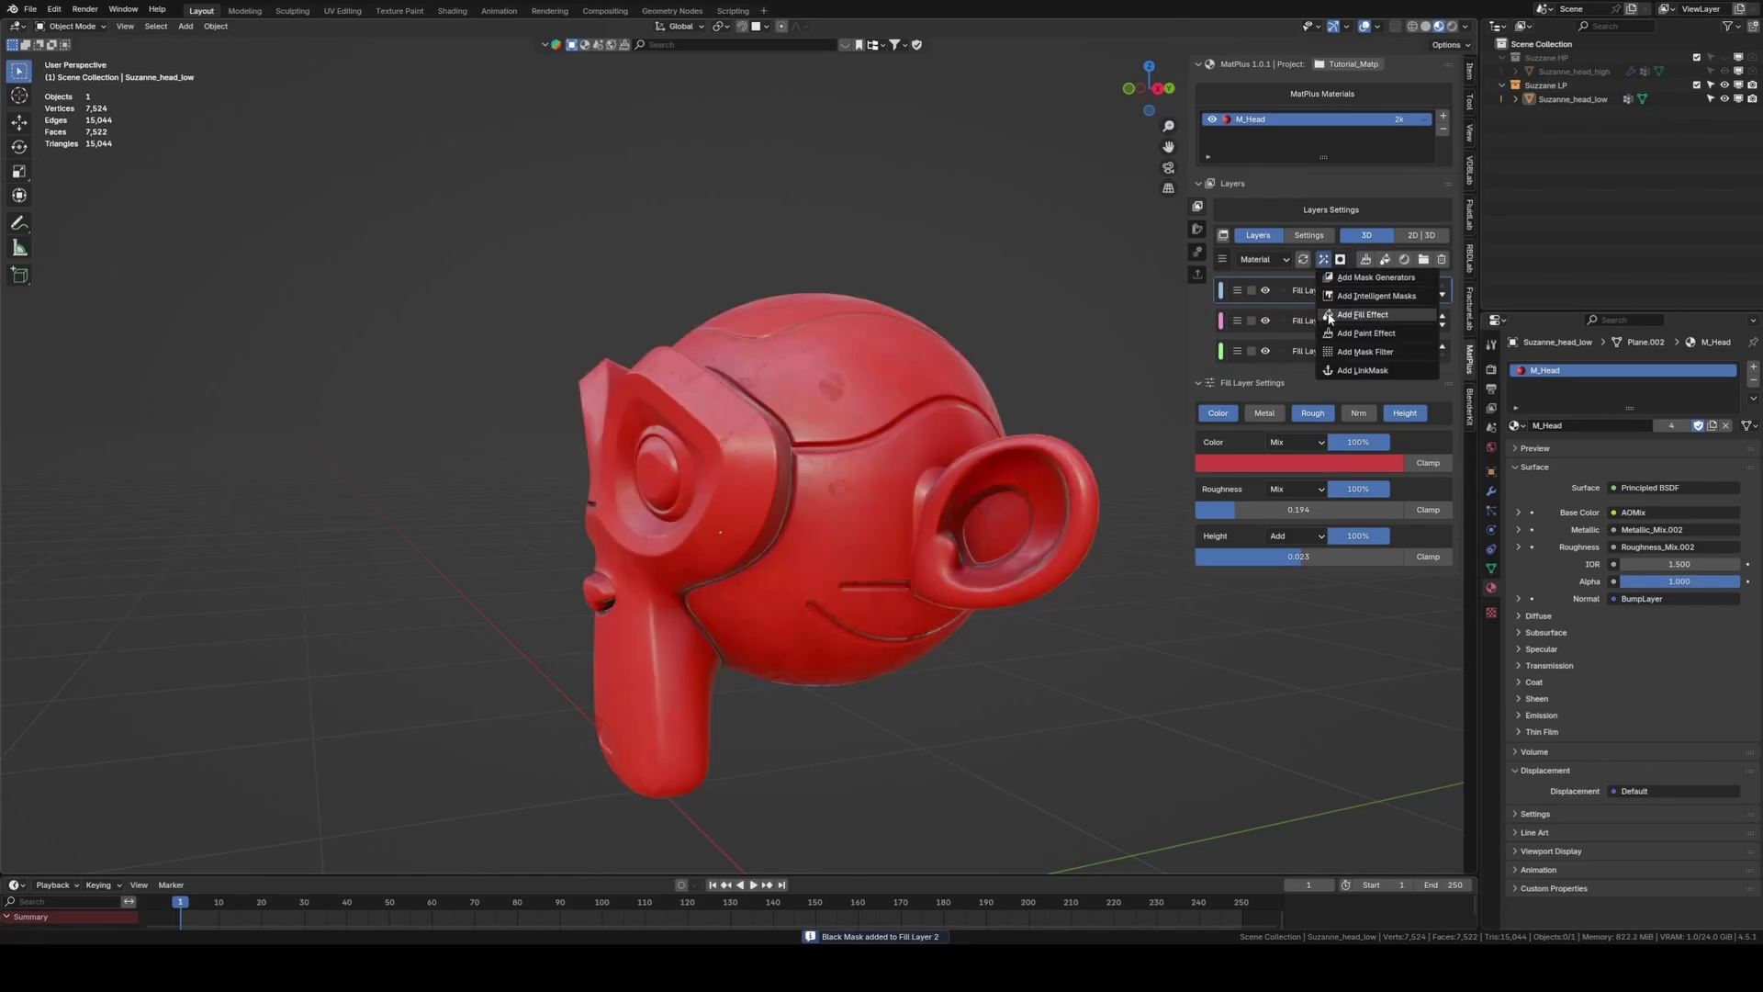
left_click(1330, 318)
left_click(1324, 419)
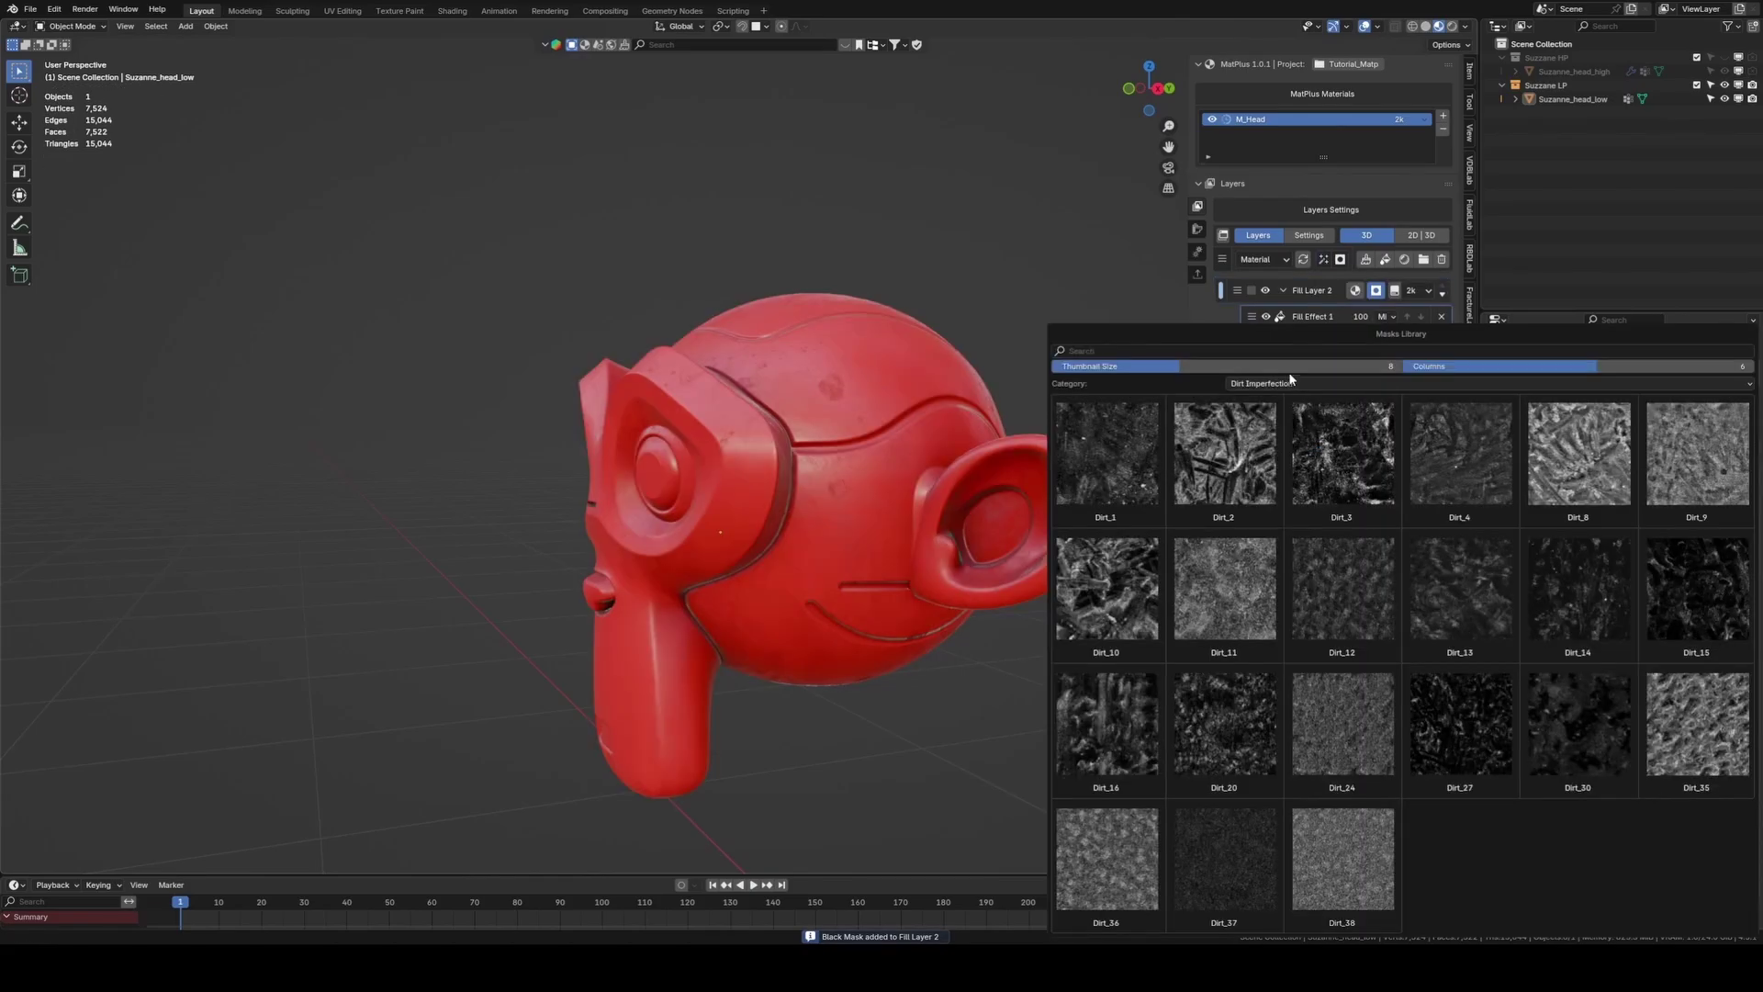
left_click_drag(1289, 326, 1118, 185)
left_click(1115, 242)
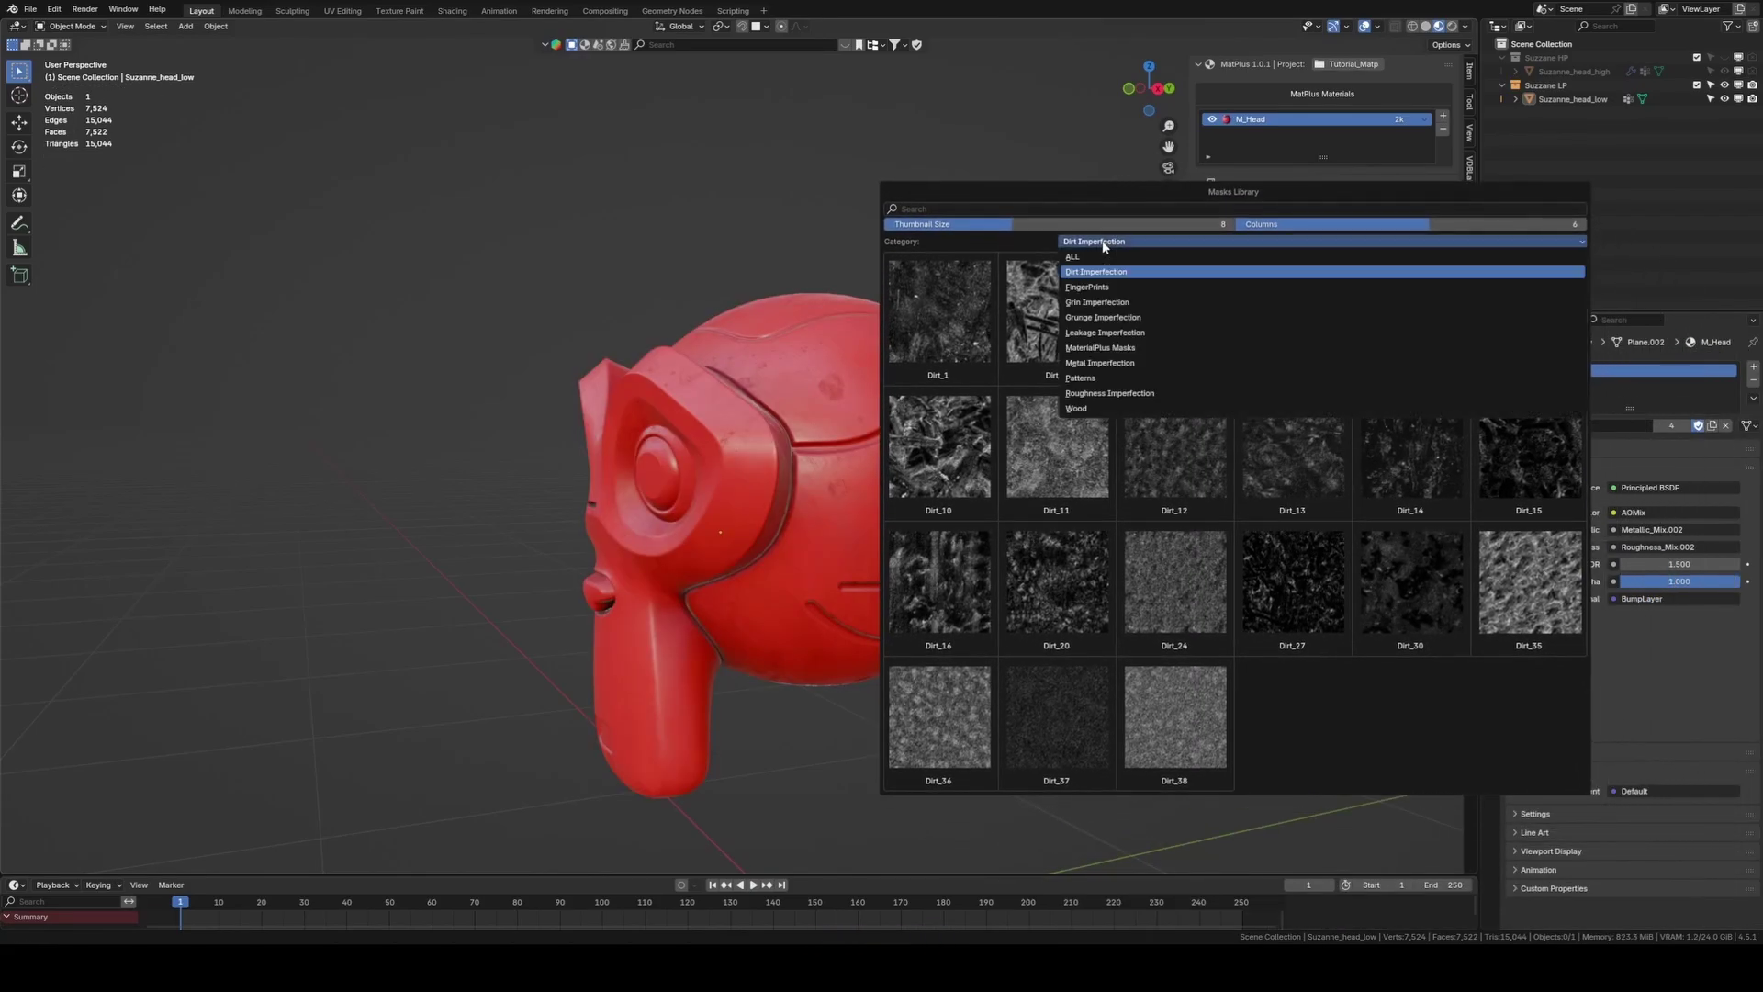
left_click(1097, 304)
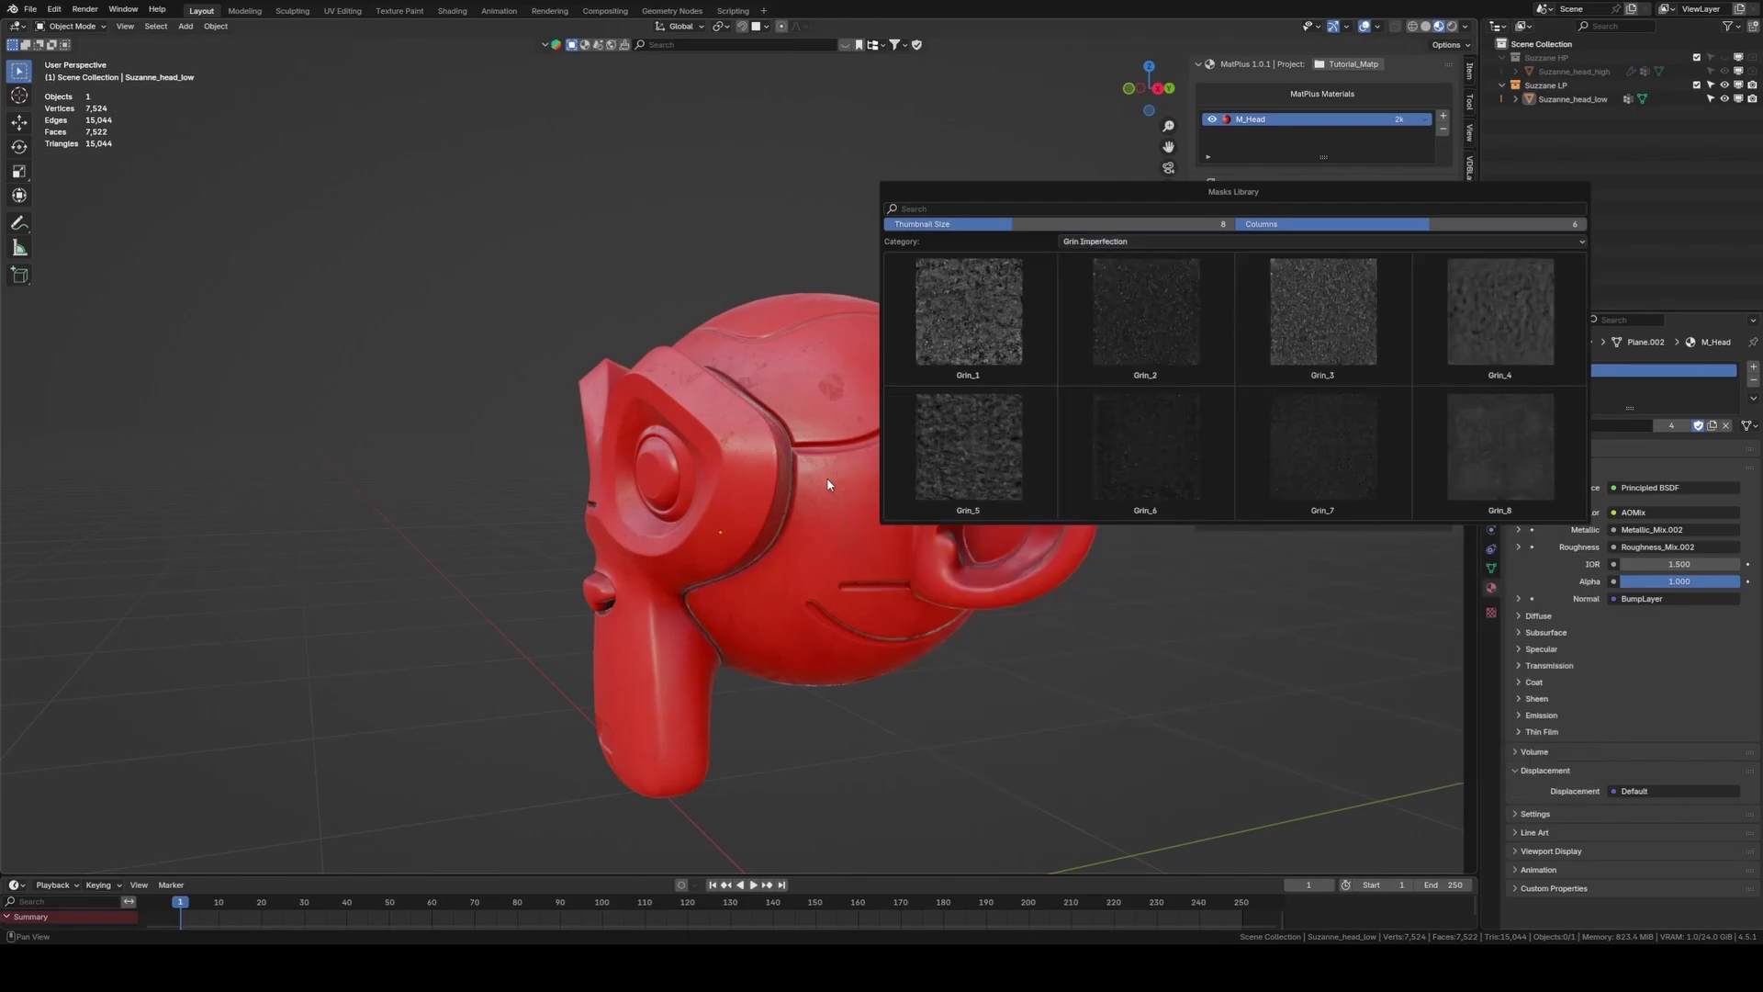
left_click(797, 467)
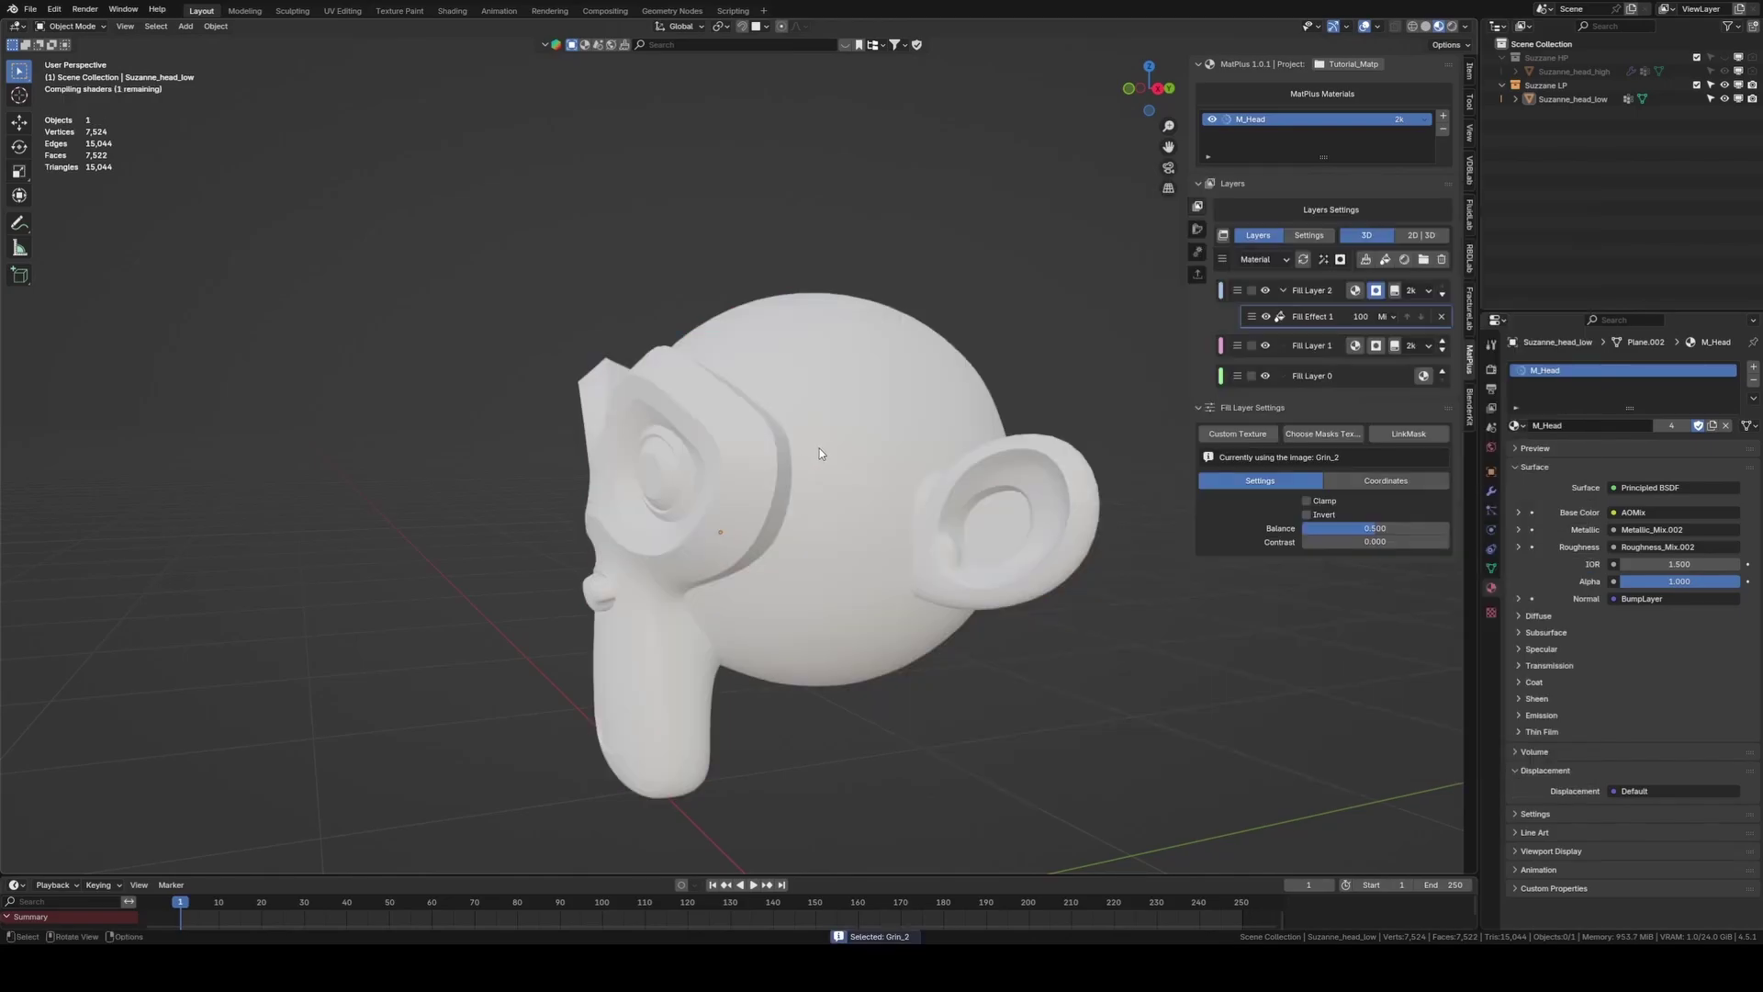
Tile the Grin_2 mask at 2 in its coordinate settings
scroll(924, 490, "up", 6)
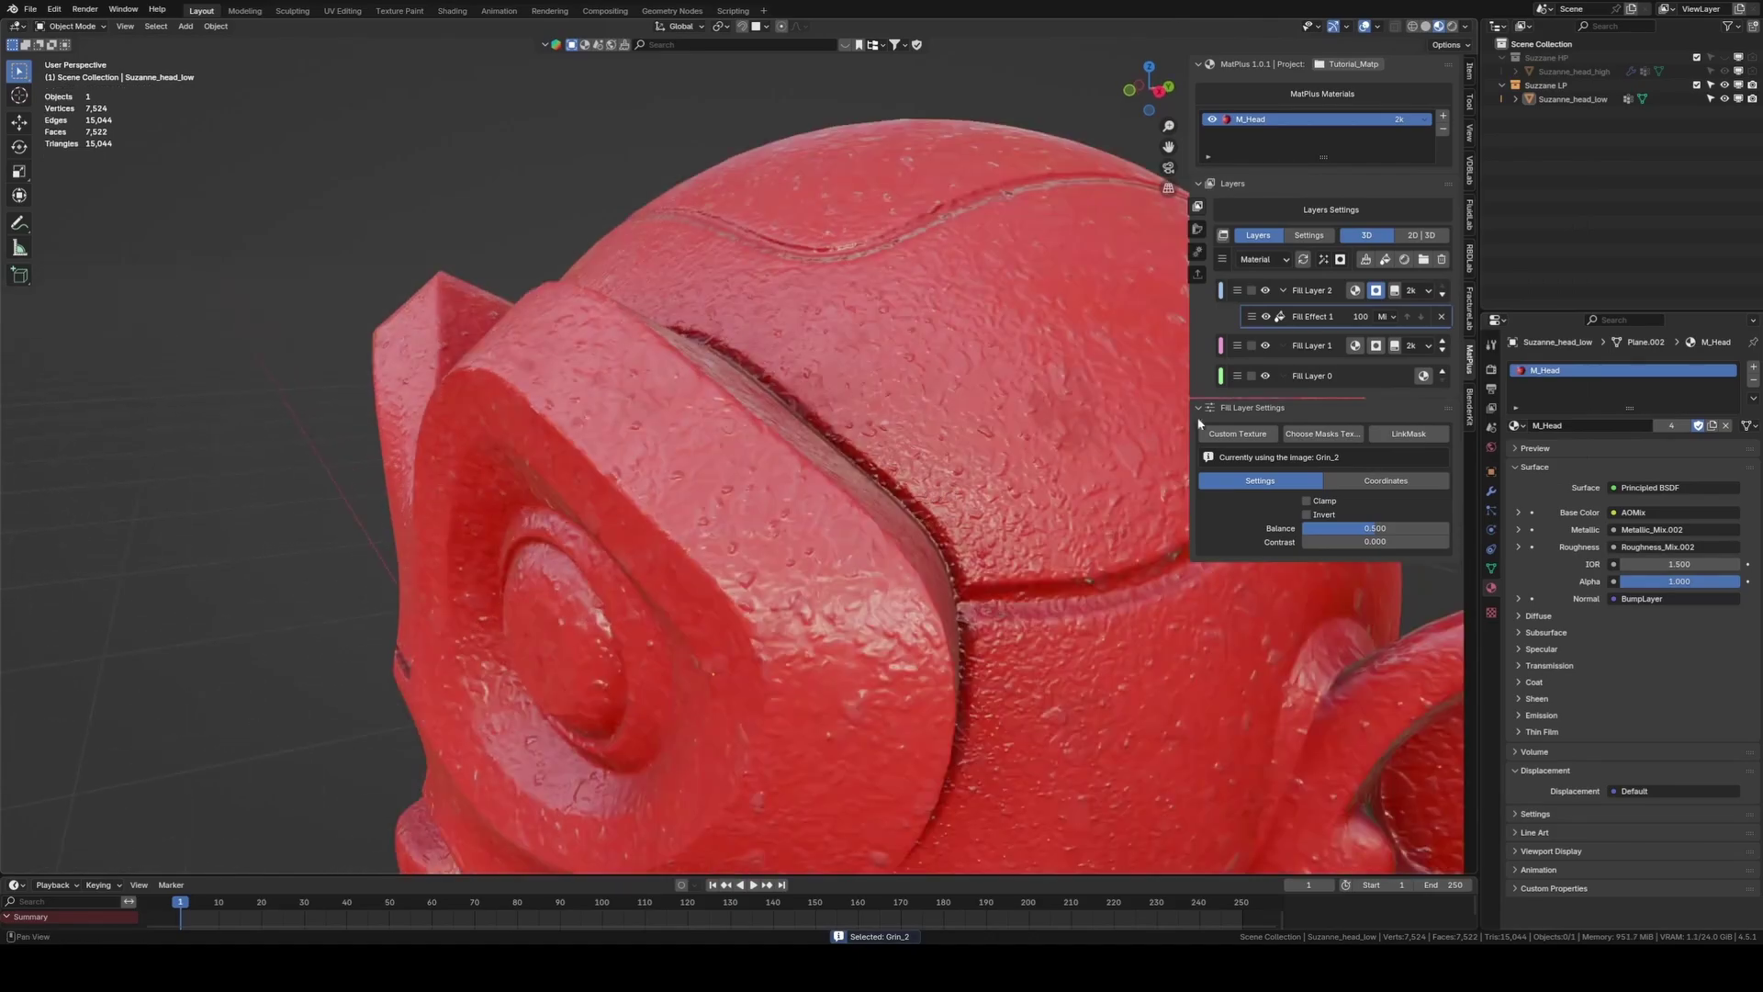
left_click(1386, 480)
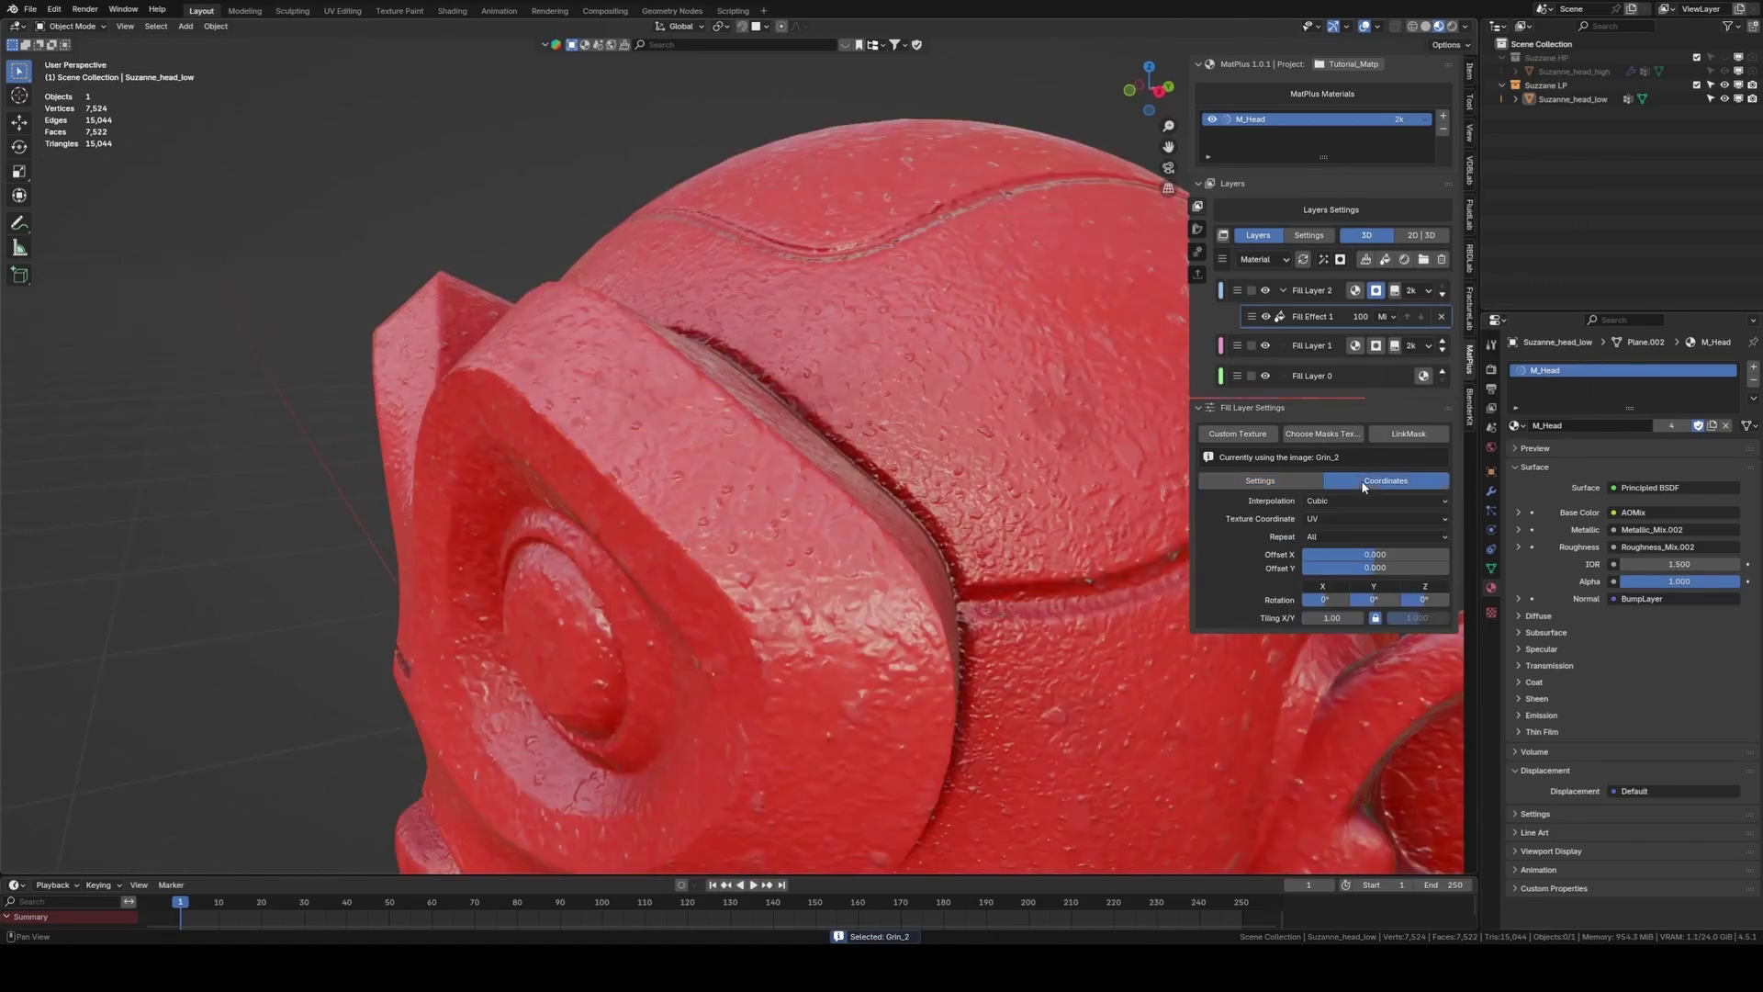
left_click(1324, 617)
type("2")
key("Return")
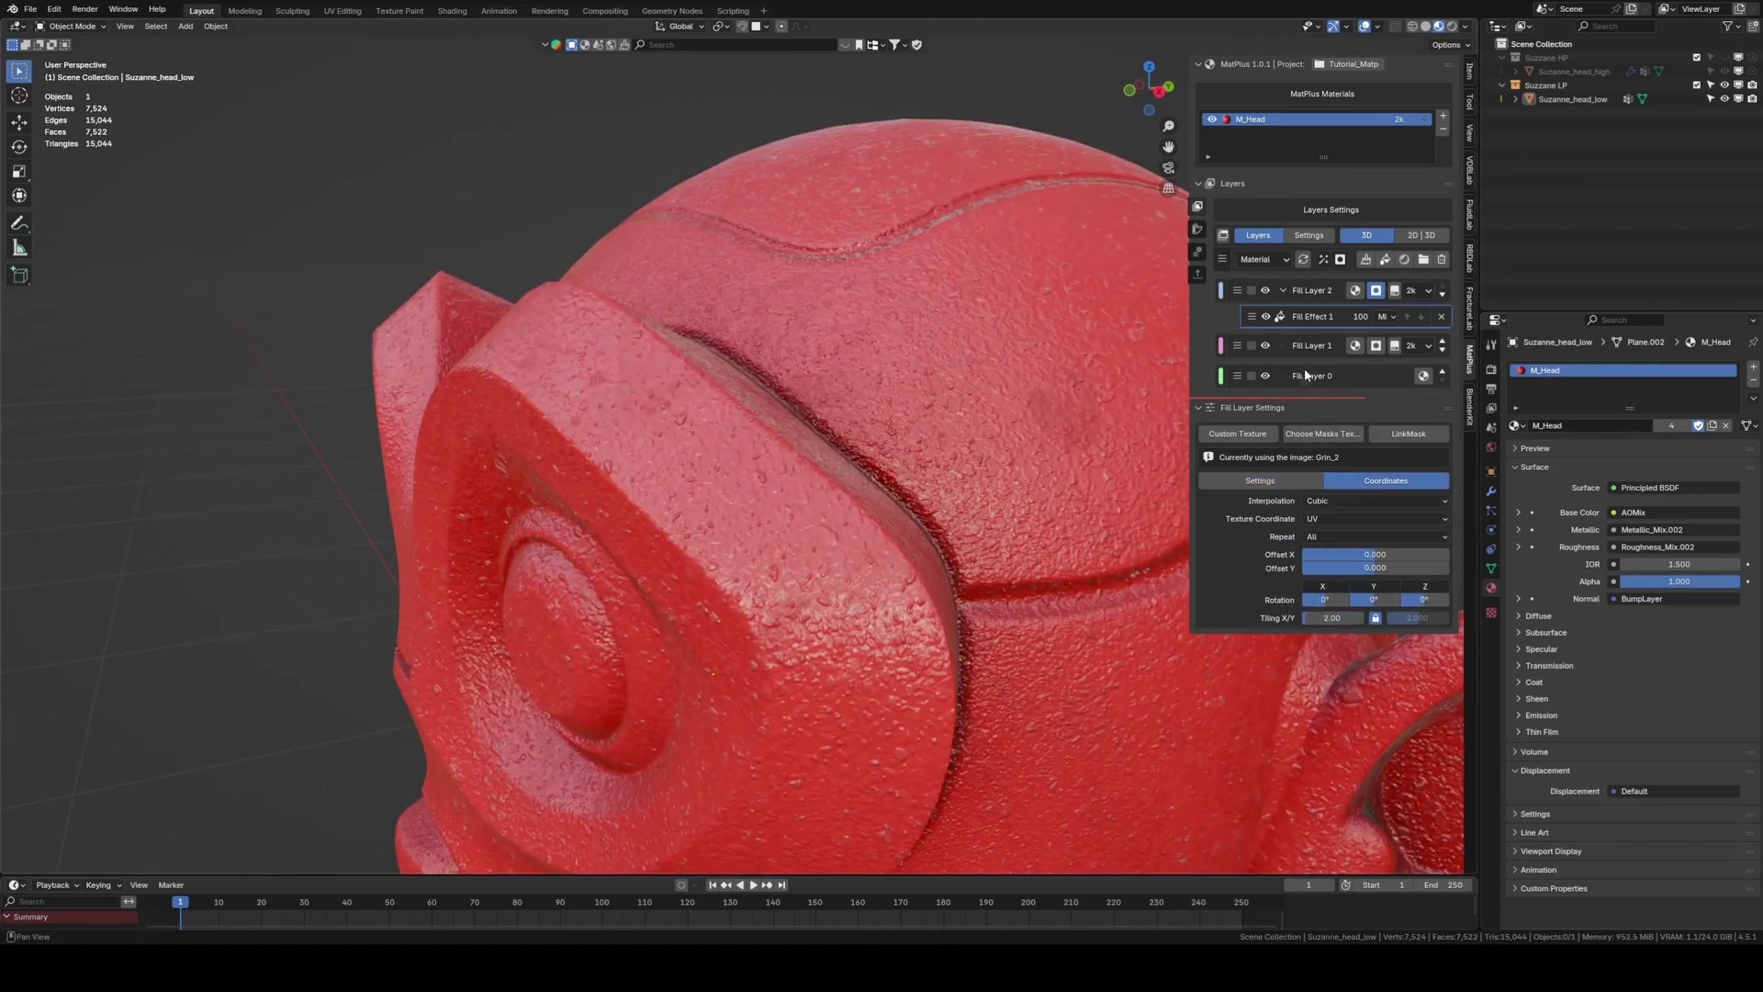
left_click(1355, 289)
Set Fill Layer 2's height to 0.003, briefly trying 0.001, and inspect the speckles
left_click(1322, 556)
key("BackSpace")
key("BackSpace")
key("BackSpace")
key("BackSpace")
key("BackSpace")
type("001")
key("Return")
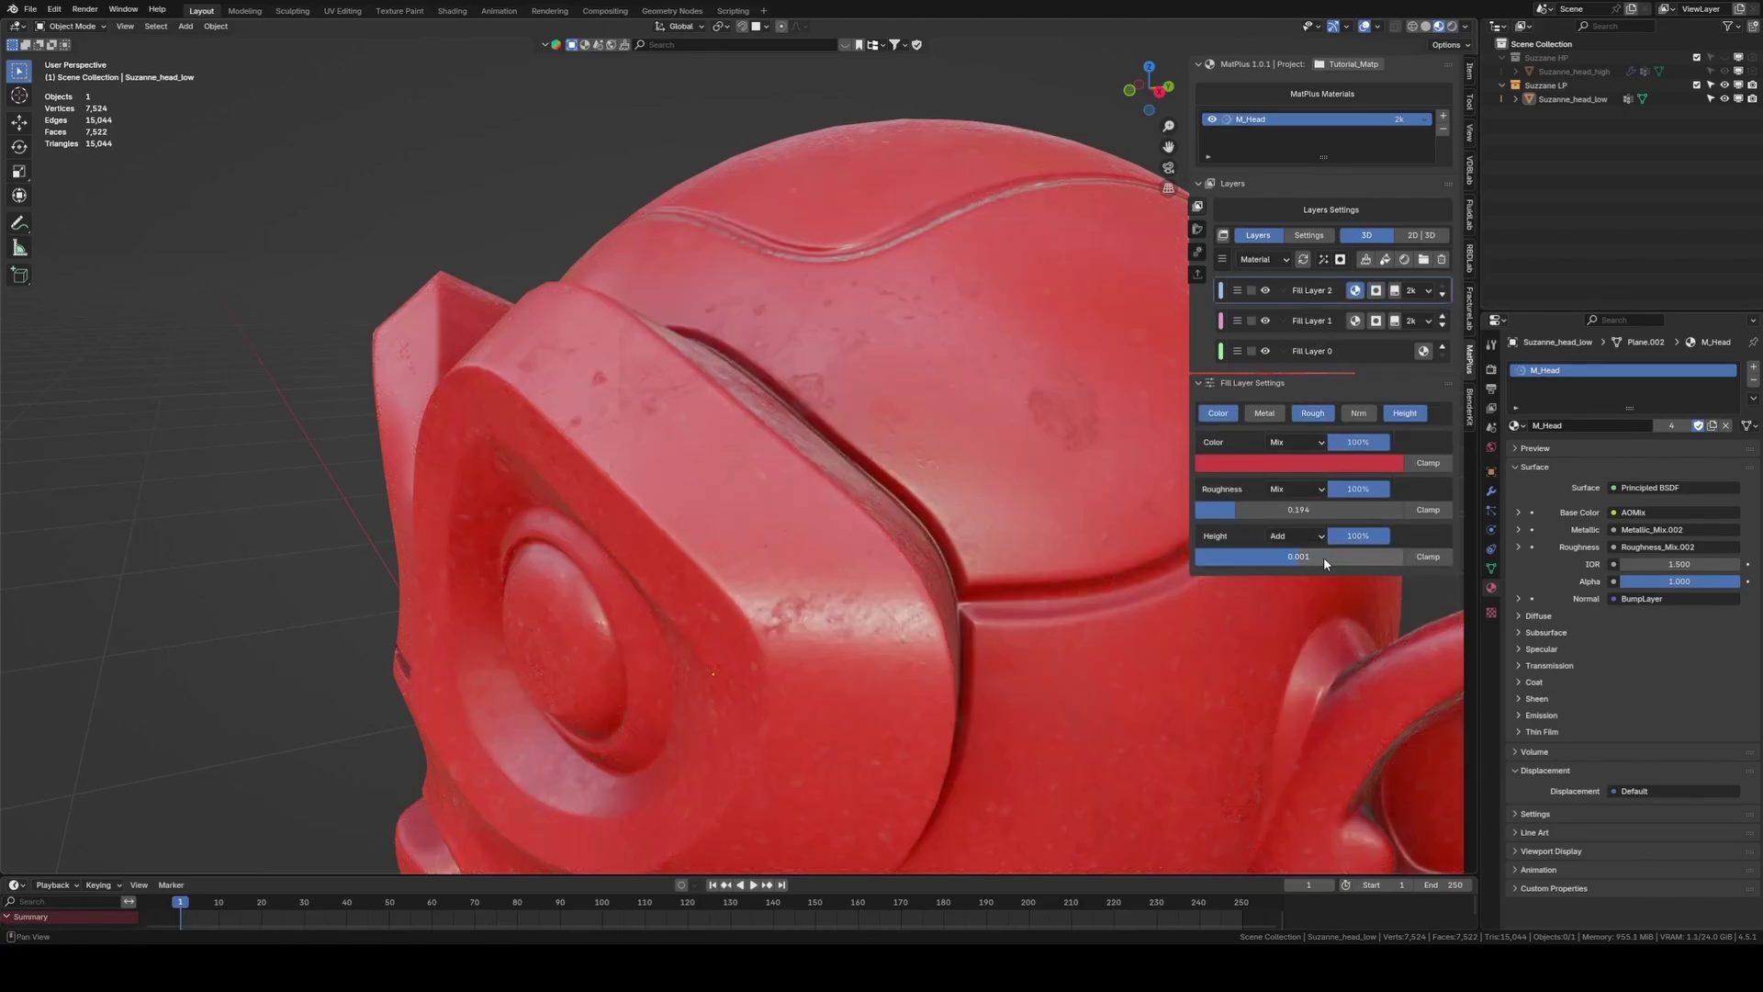
left_click(1324, 556)
key("BackSpace")
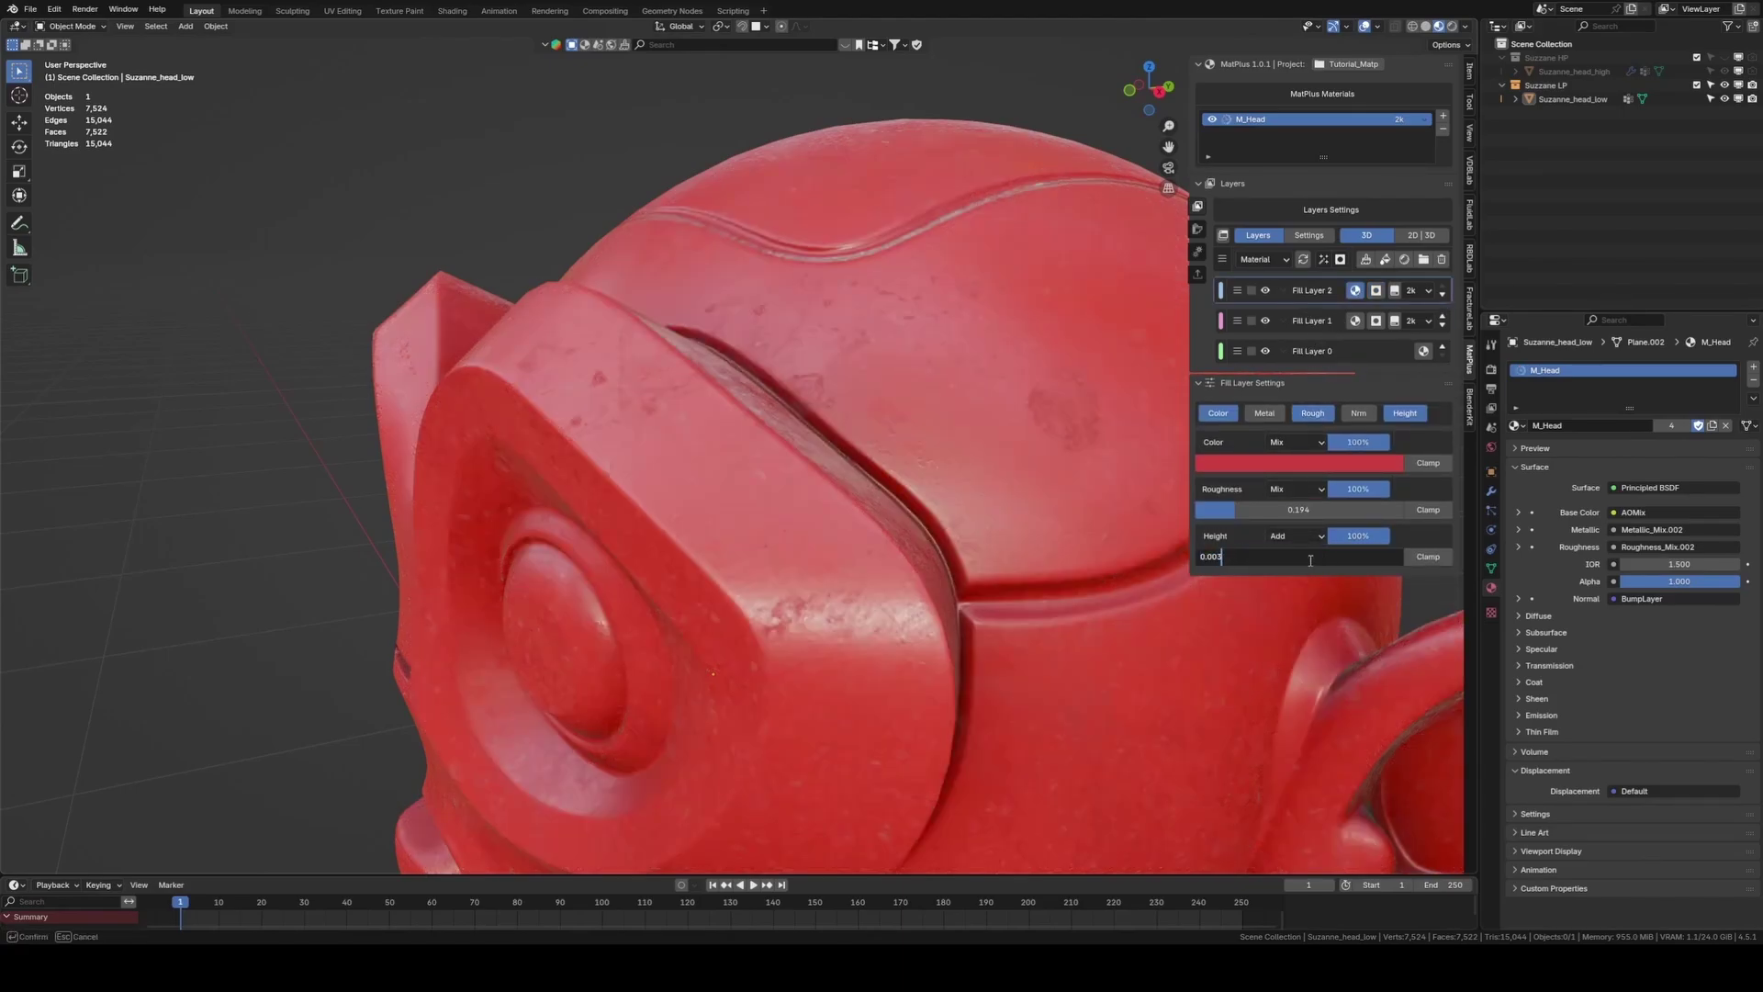
type("3")
key("Return")
middle_click_drag(959, 606, 886, 531)
scroll(946, 604, "down", 6)
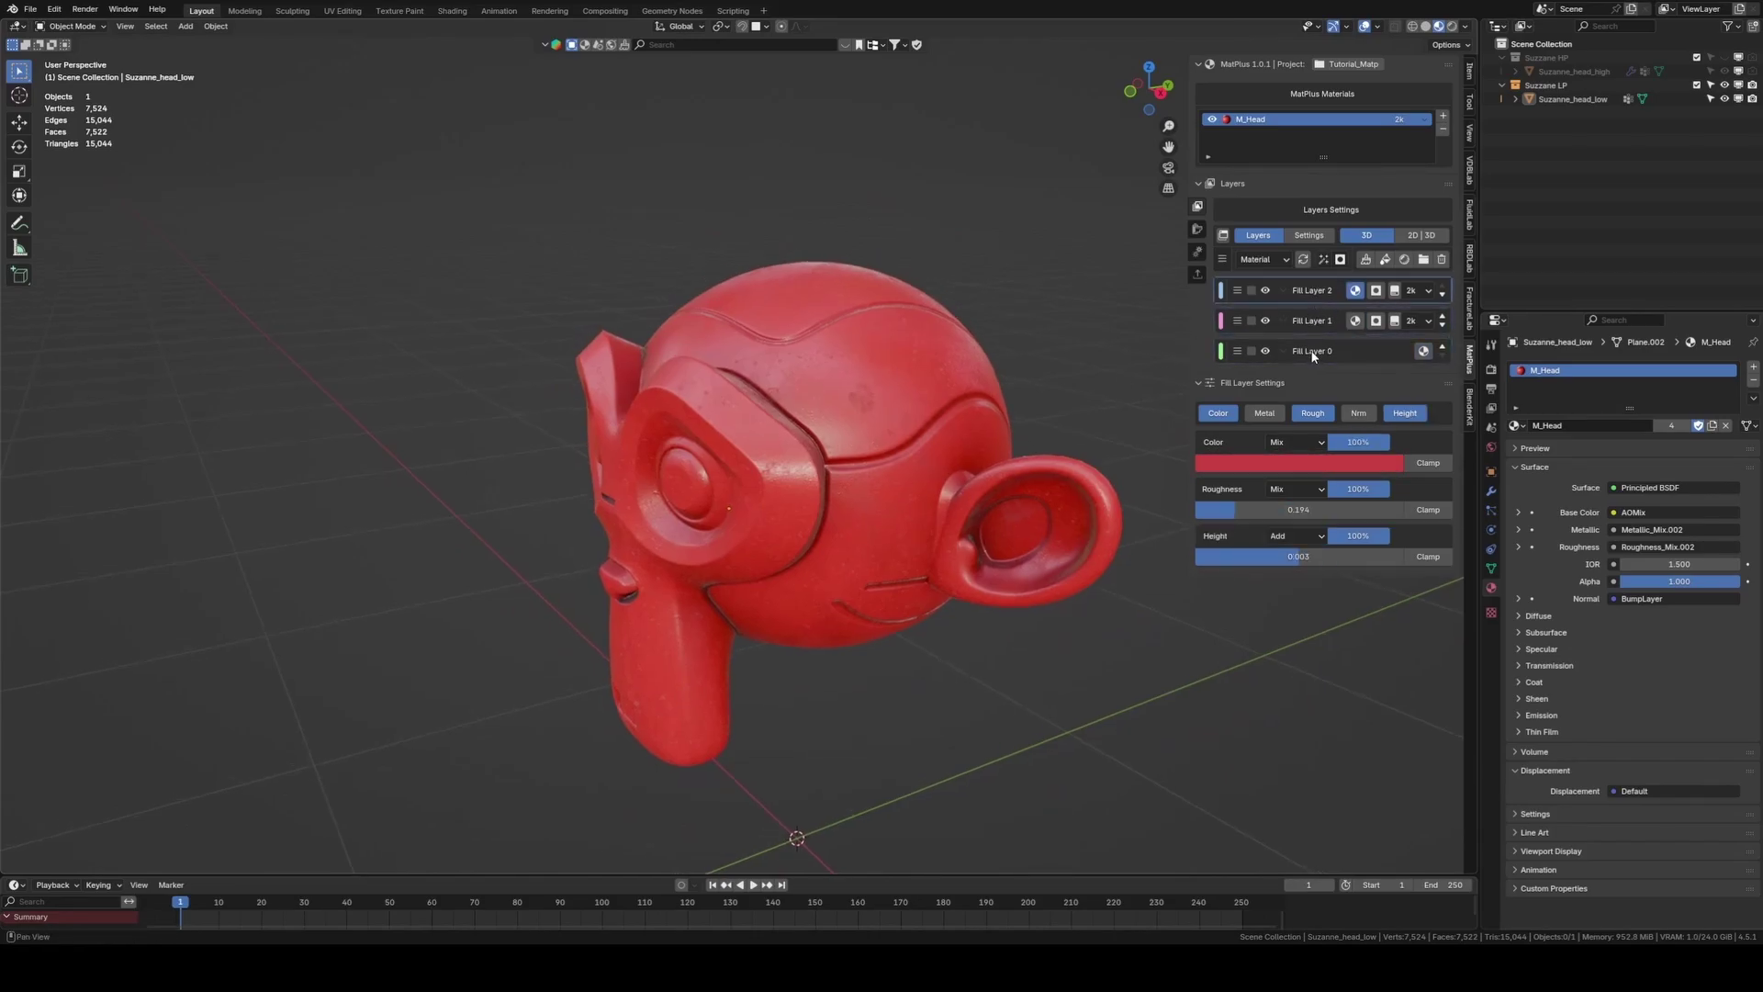
Rename Fill Layer 0 to Base, Fill Layer 1 to Var1 and Fill Layer 2 to Var2
double_click(1313, 354)
type("Base")
key("Return")
double_click(1309, 322)
type("Var1")
key("Return")
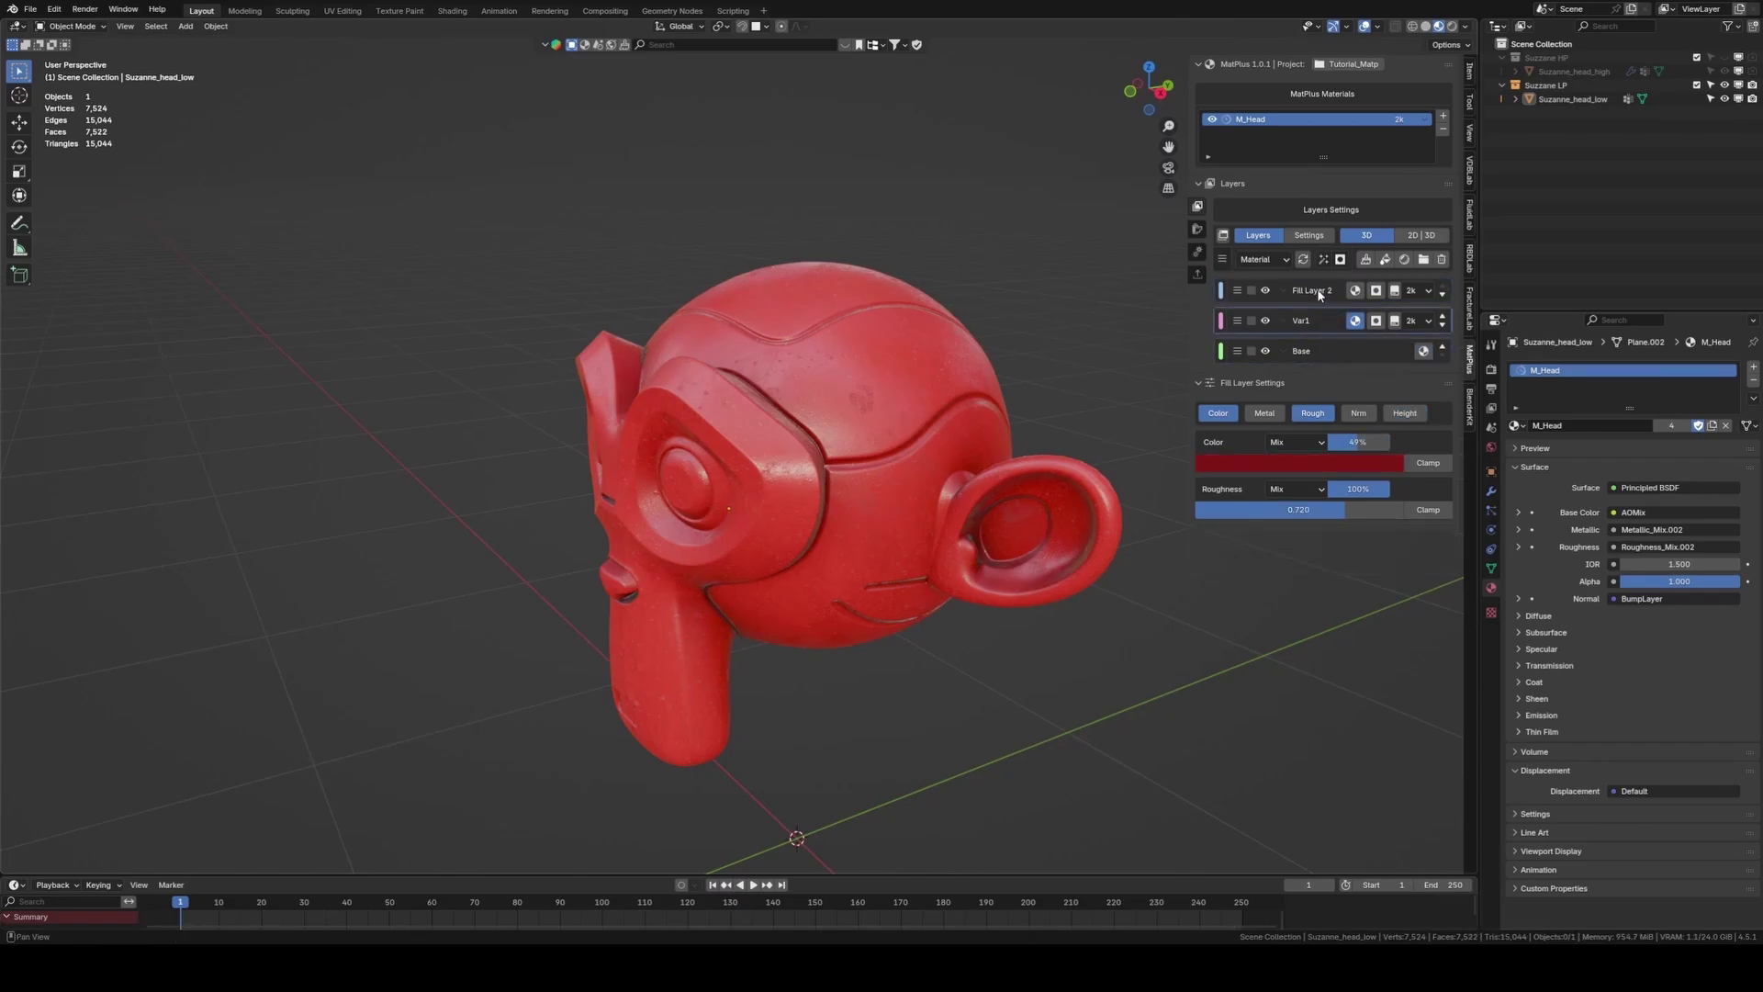
double_click(1317, 290)
type("Var2")
key("Return")
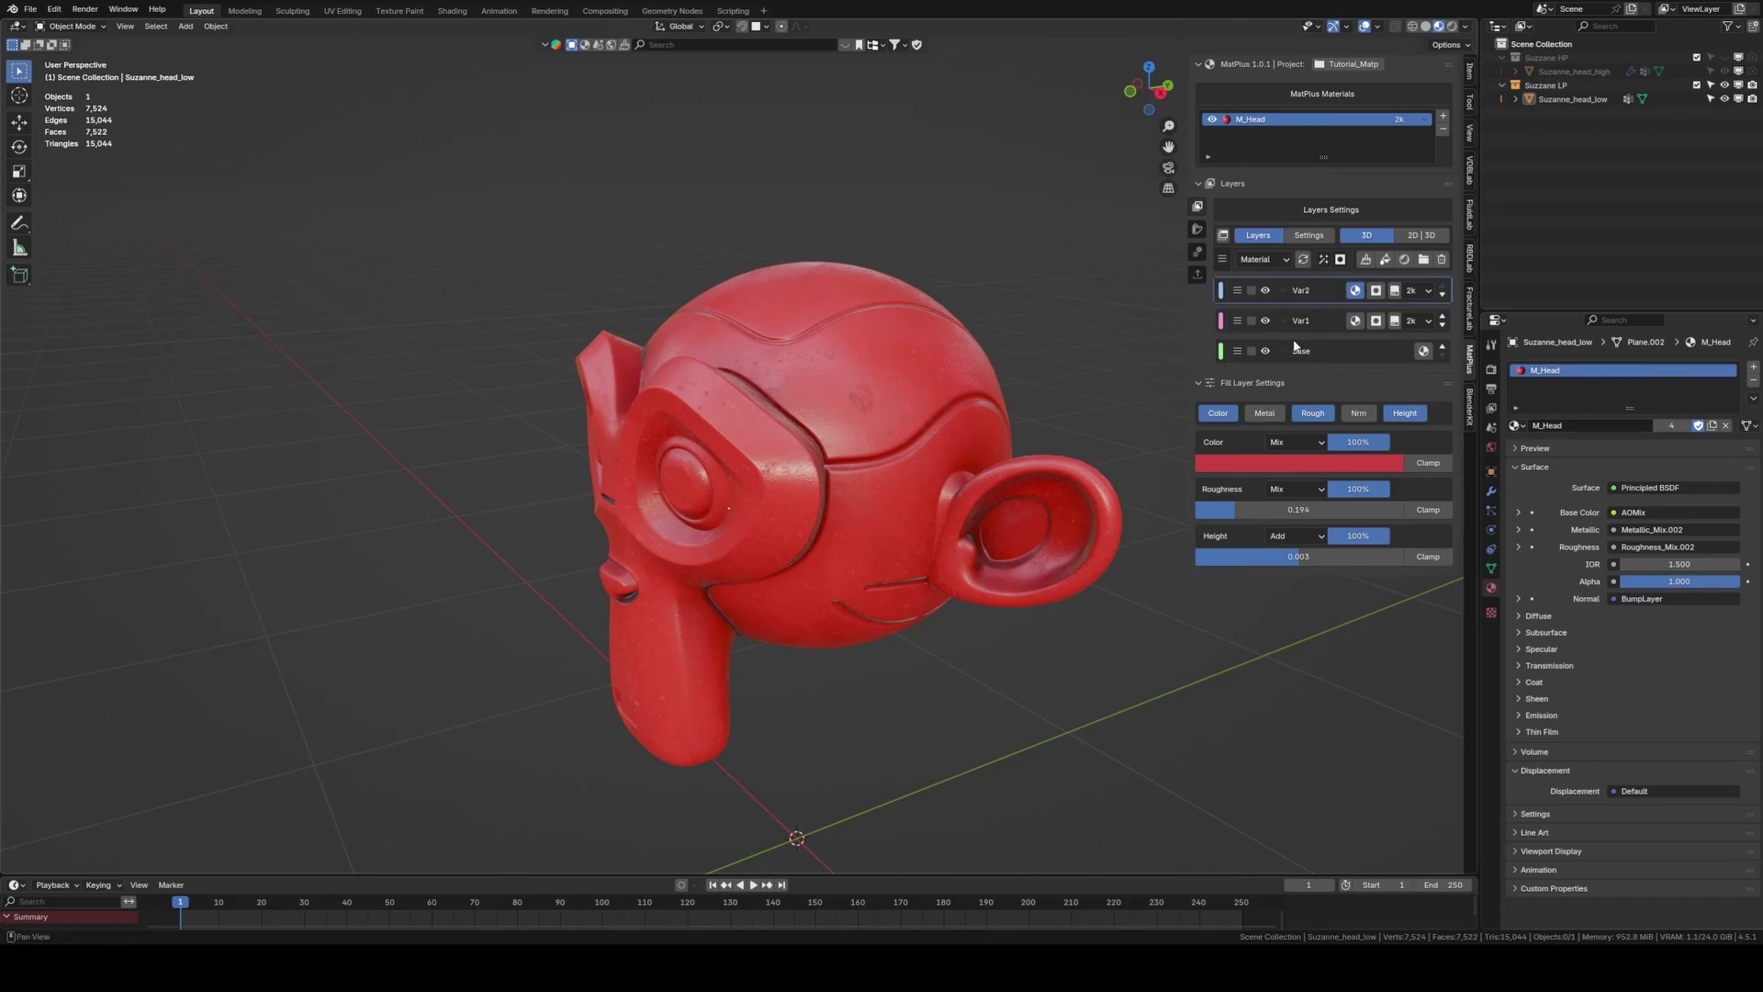
middle_click_drag(999, 351, 1005, 377)
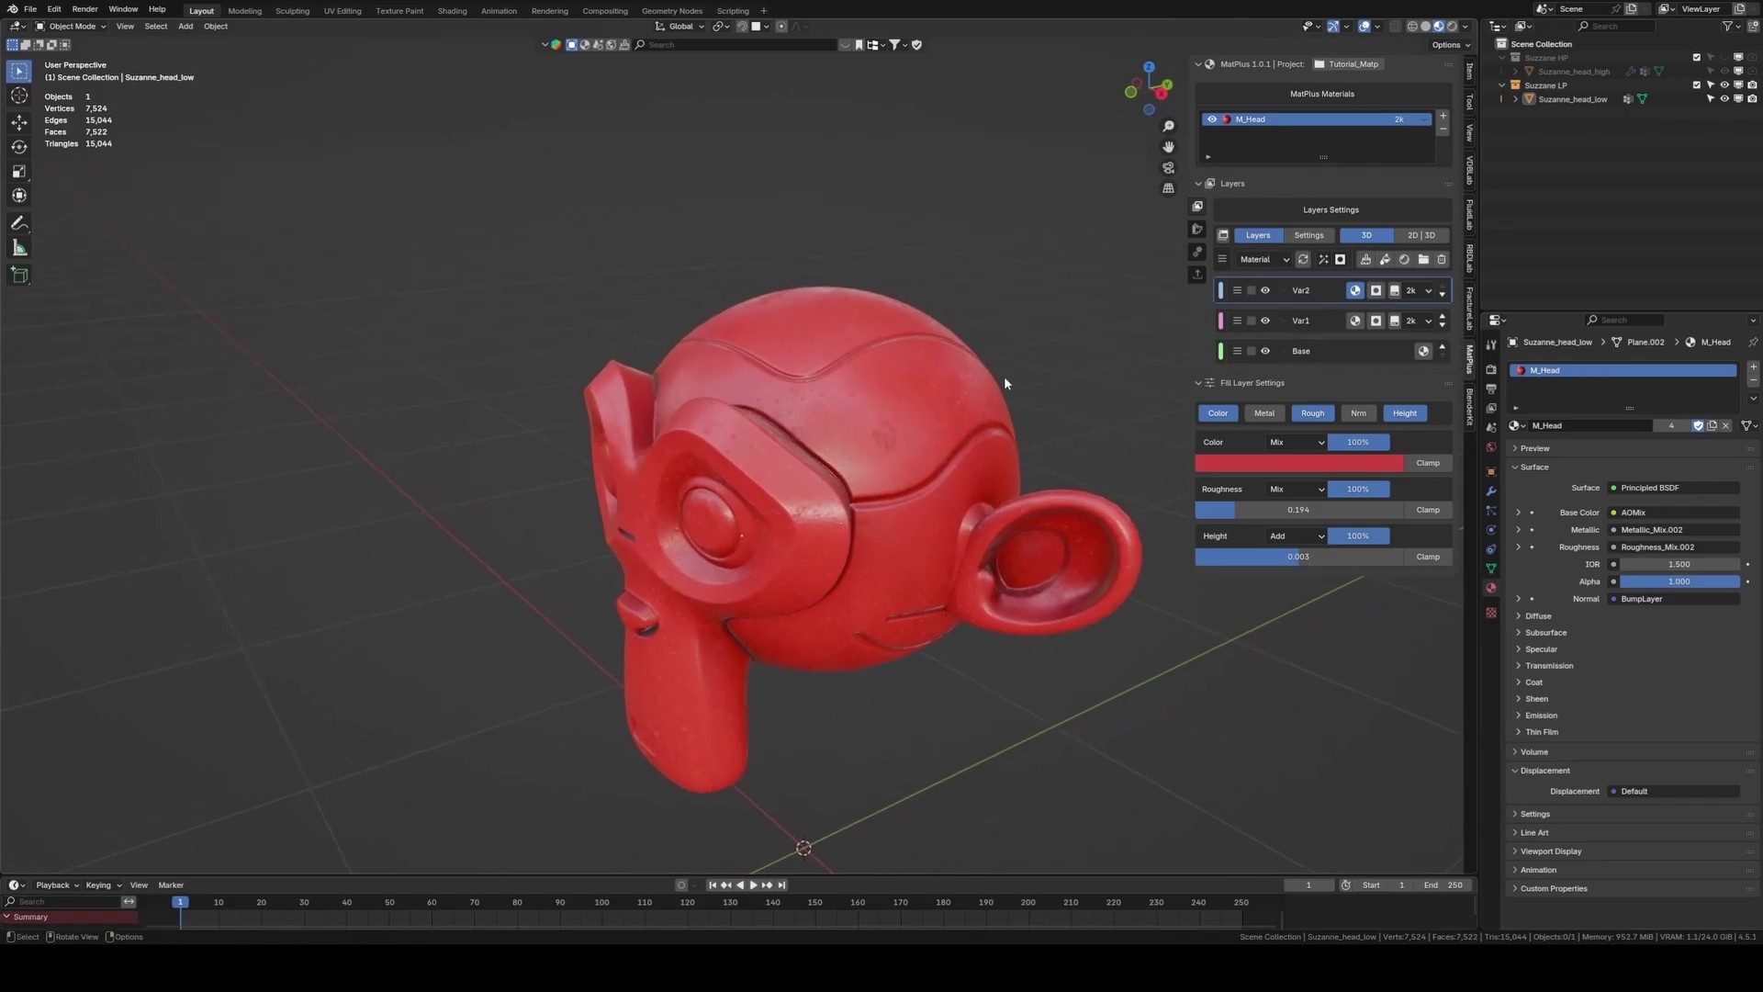
Add Fill Layer 3 on top of the stack and zoom in on the head's grooves
left_click(1389, 260)
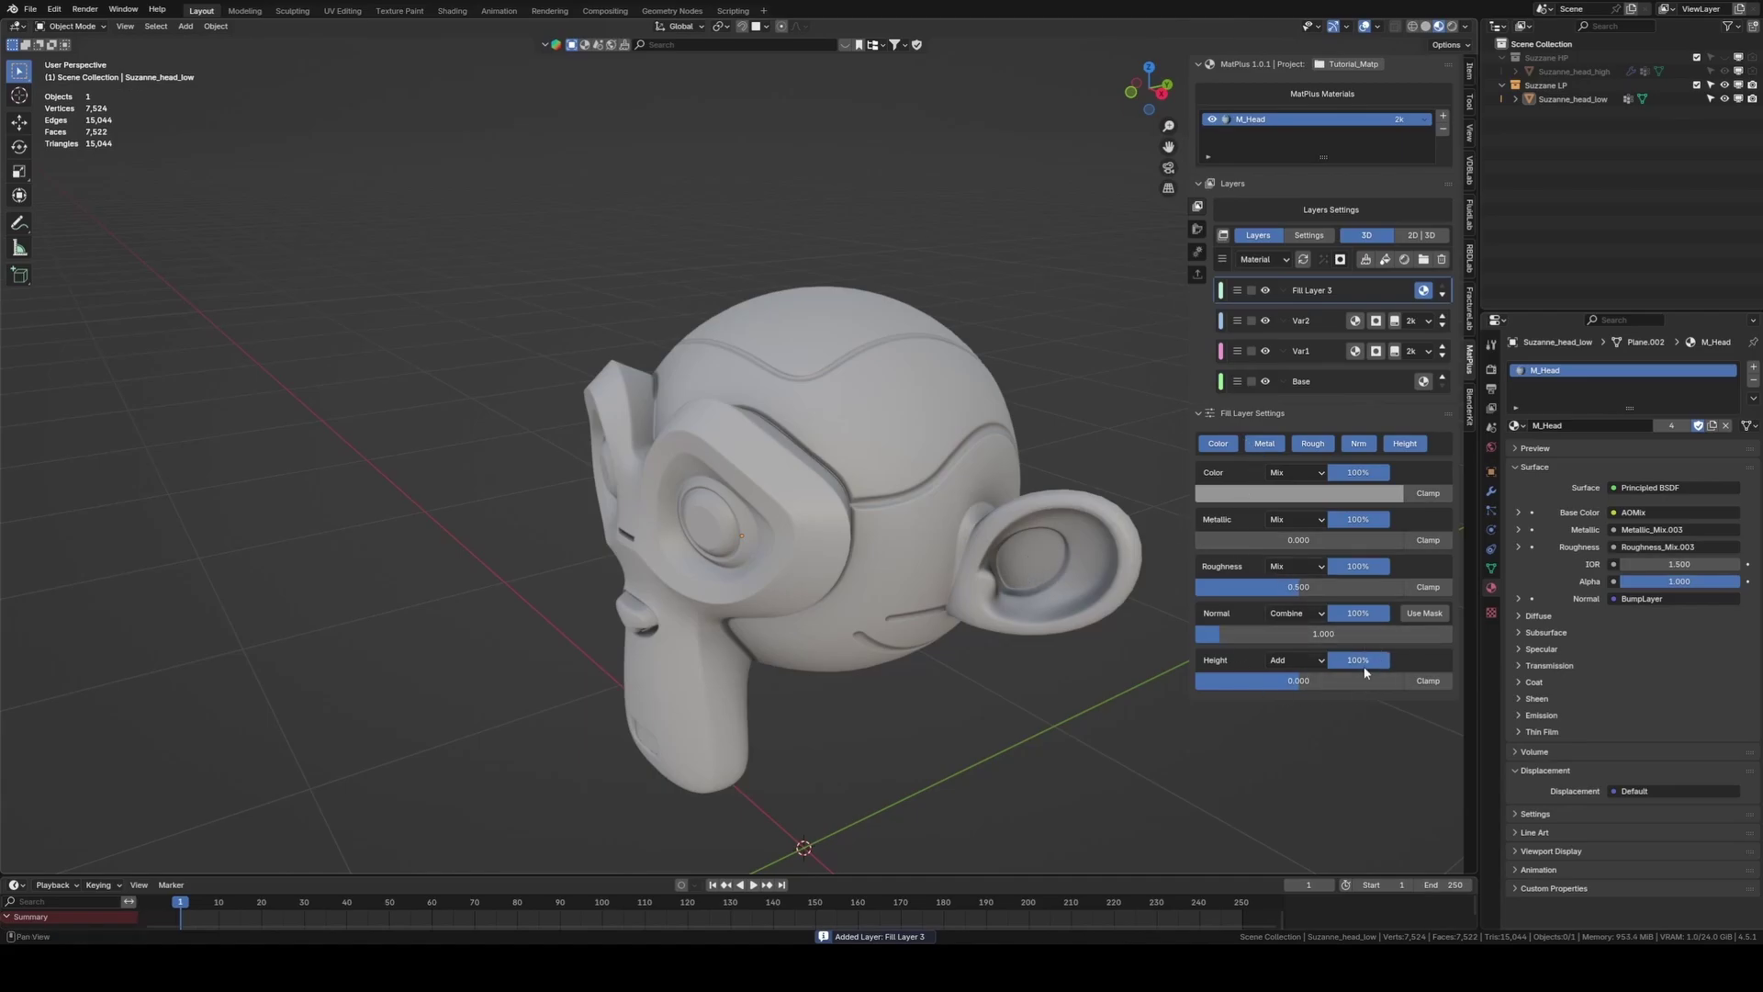
scroll(934, 394, "up", 8)
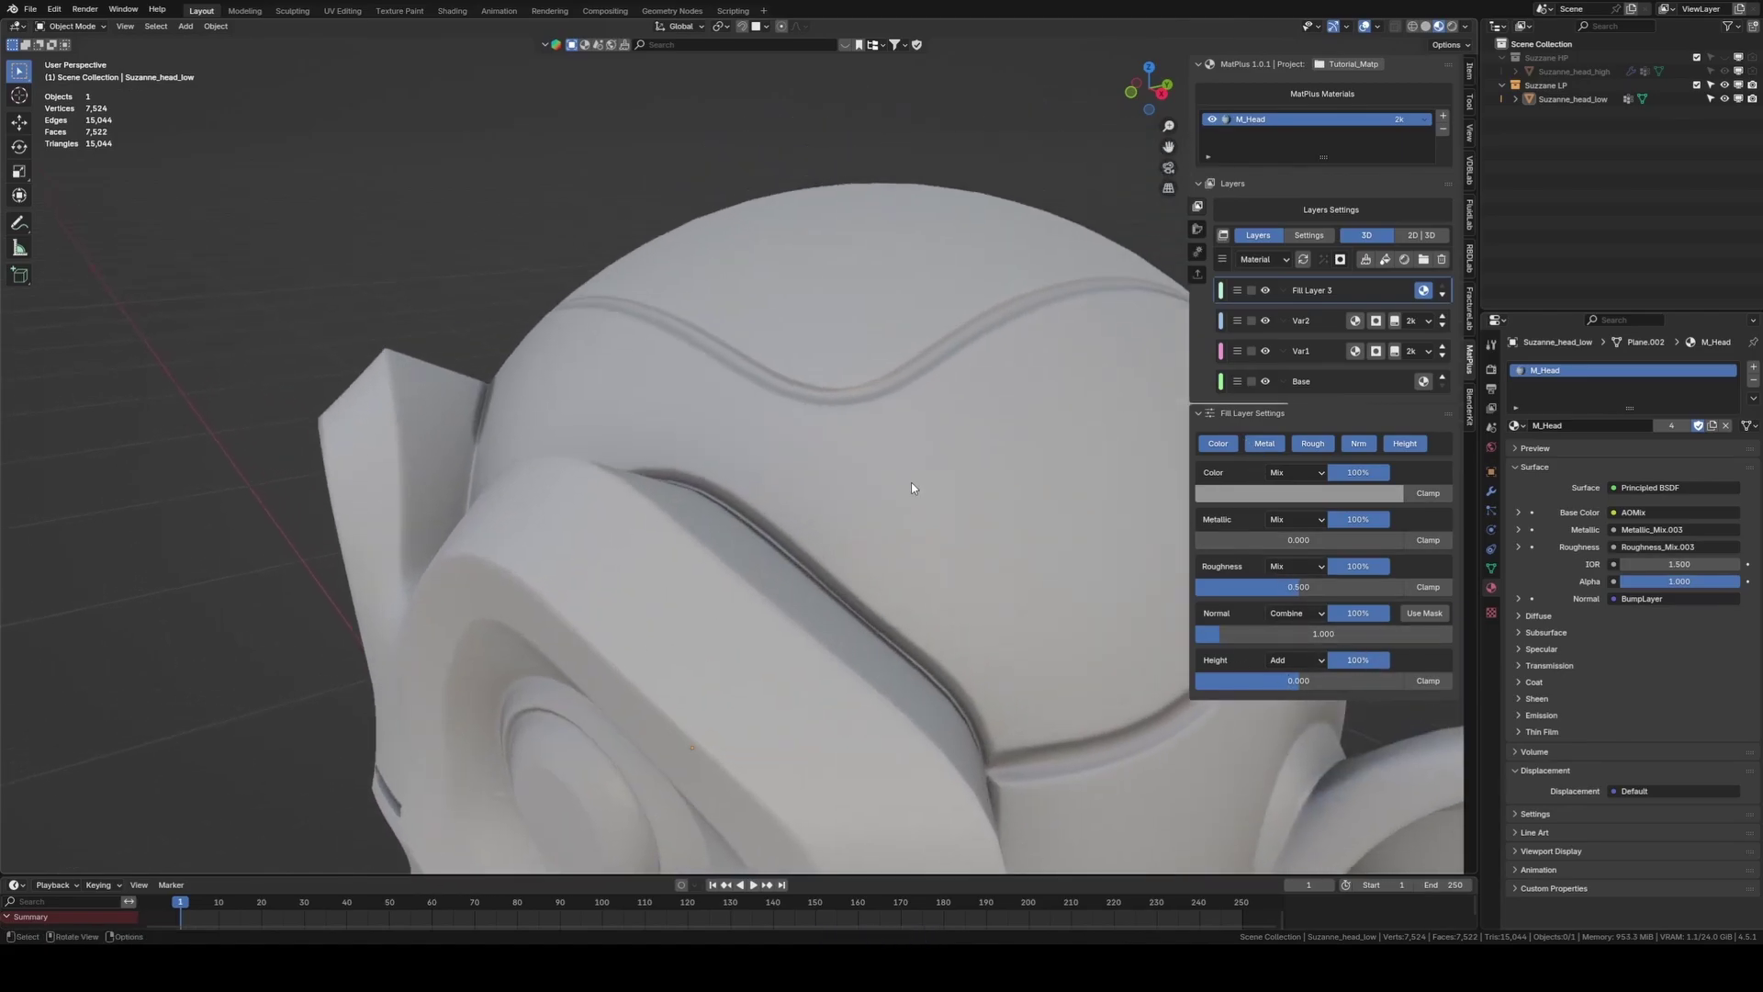
scroll(913, 488, "up", 6)
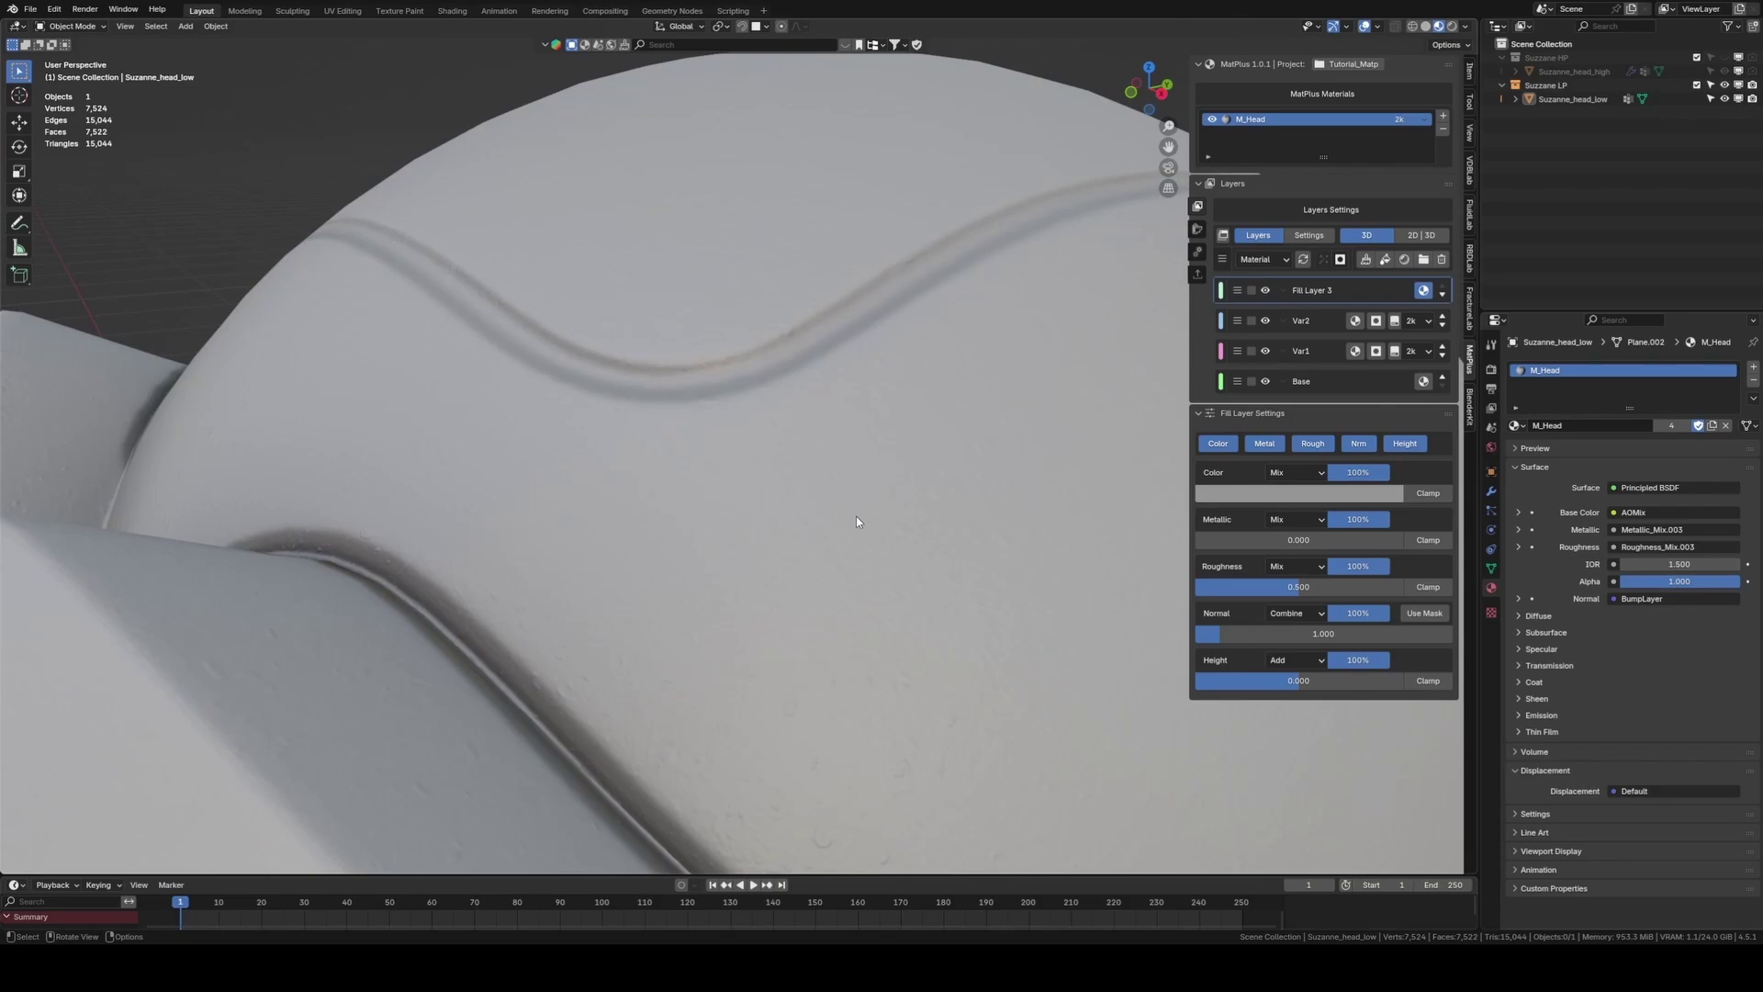
scroll(862, 514, "up", 5)
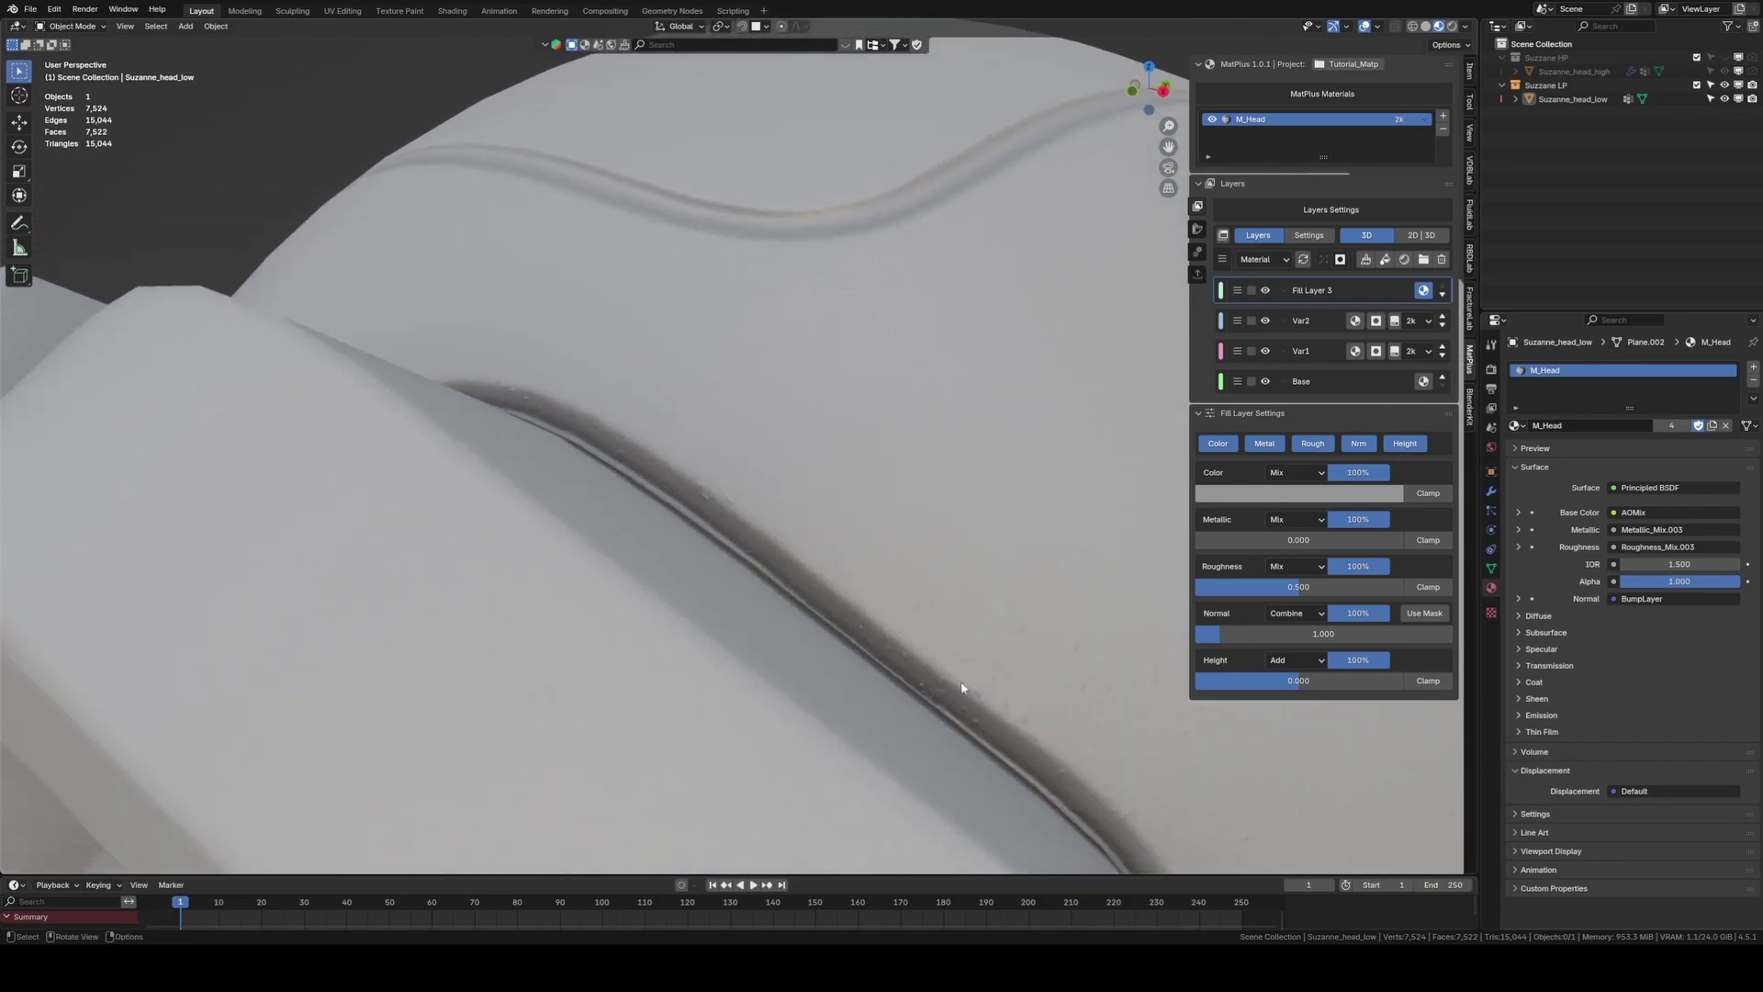
scroll(988, 641, "up", 3)
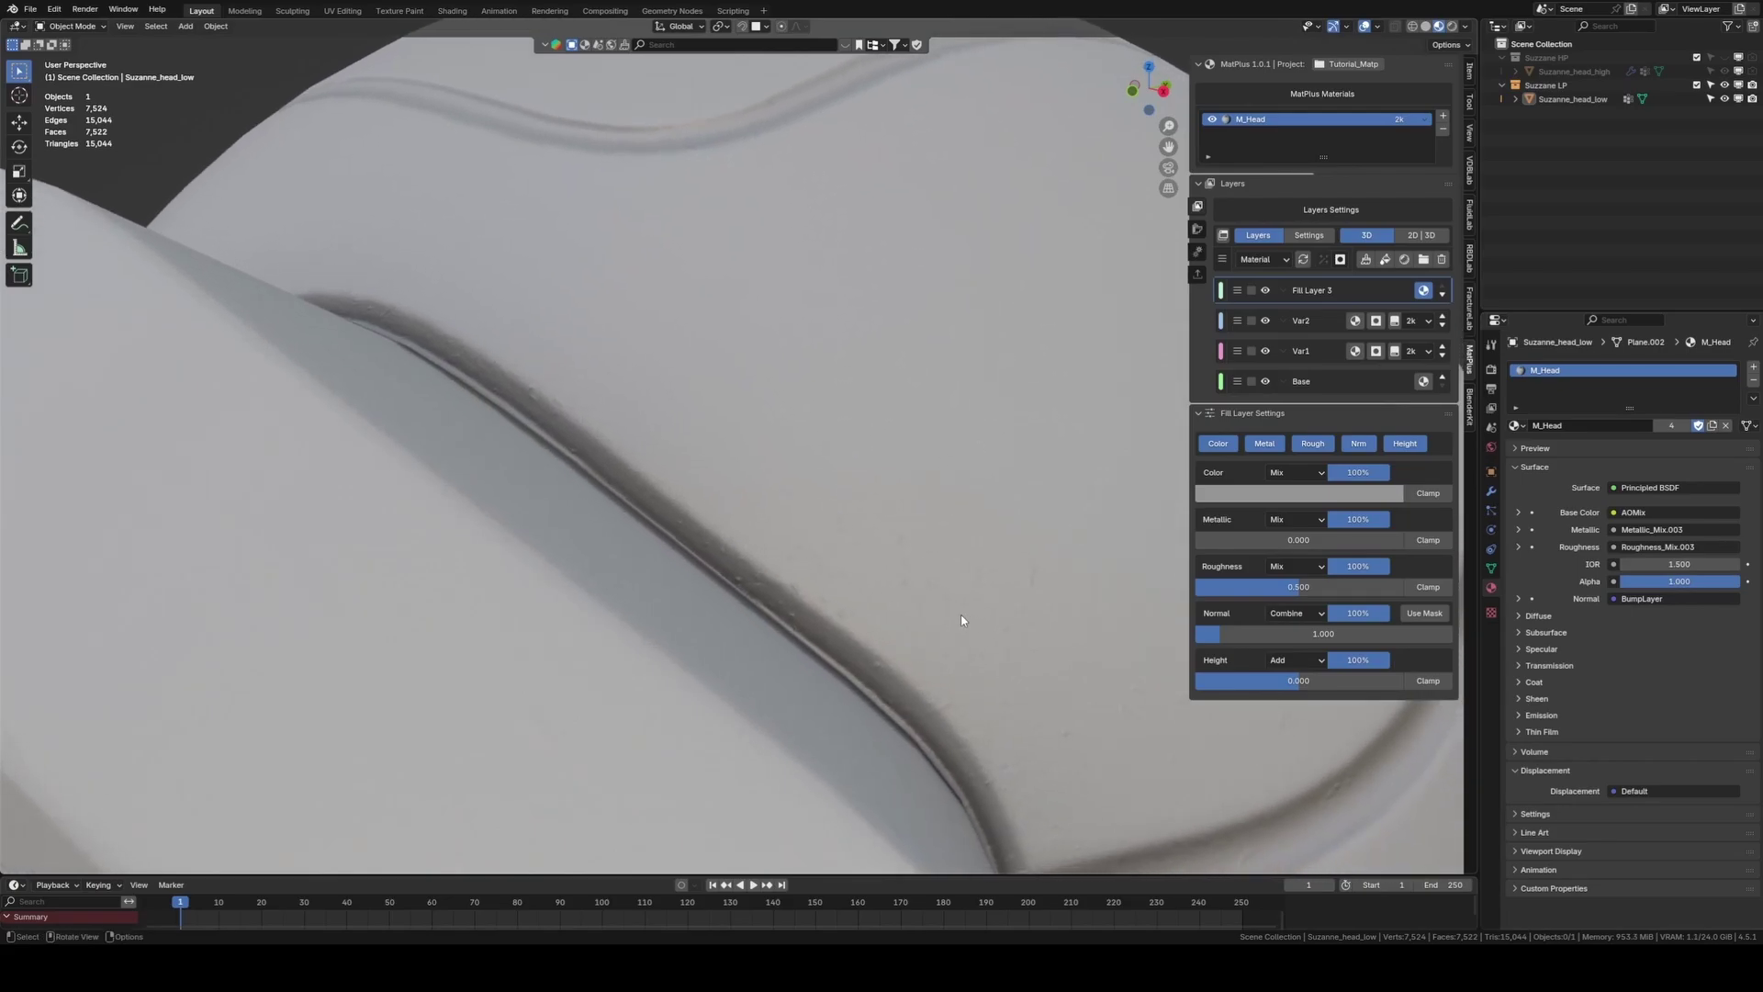
Set Fill Layer 3's height blend to Mix, metallic to 1.0 and roughness to 0.250
left_click(1290, 661)
left_click(1299, 697)
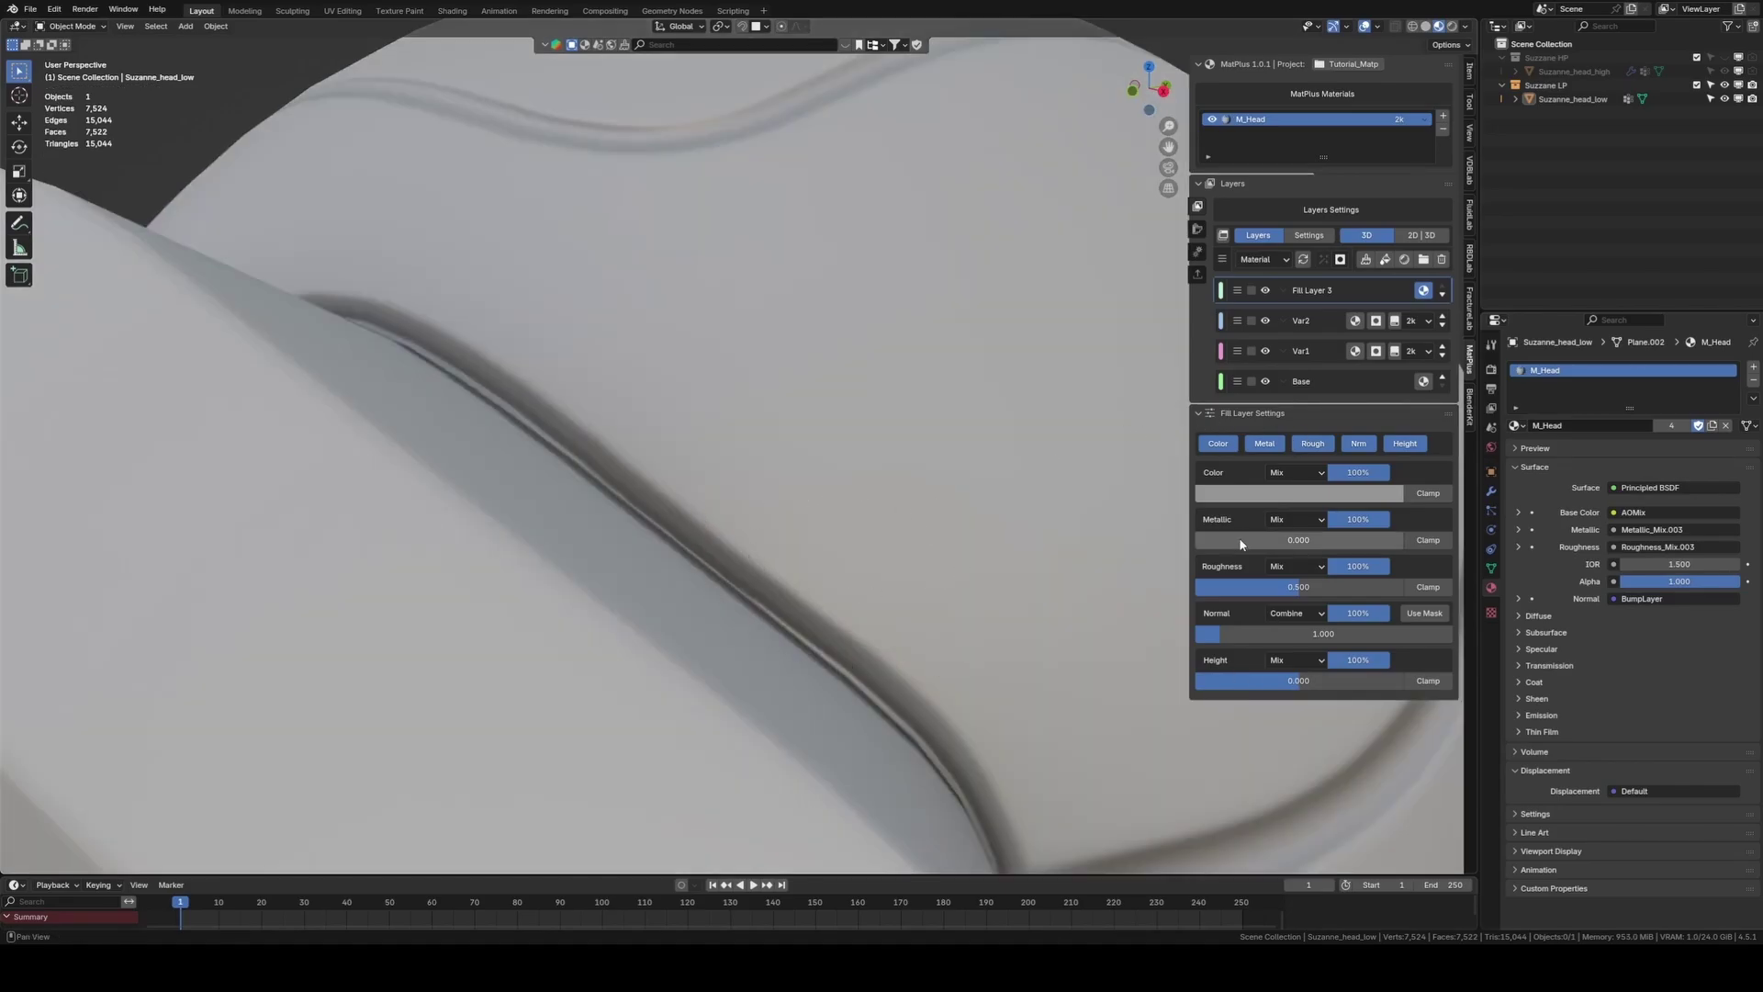
left_click_drag(1238, 540, 1403, 540)
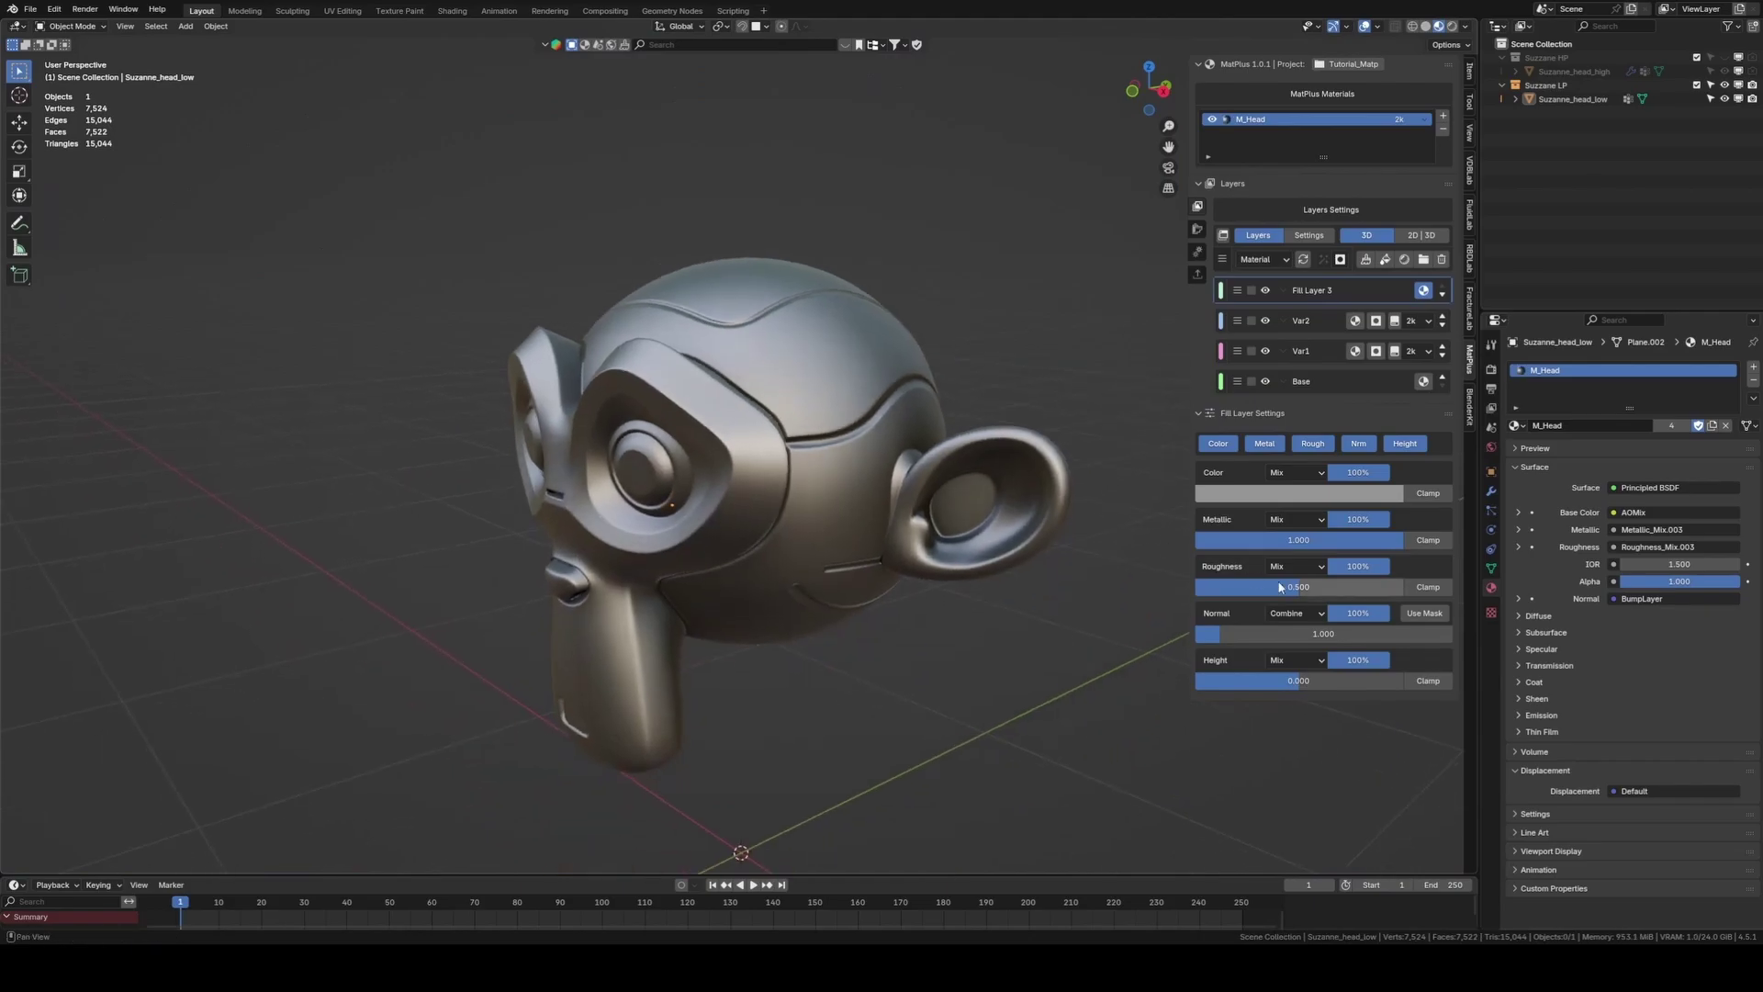
mouse_move(1280, 587)
left_mouse_down()
mouse_move(1190, 587)
mouse_move(1280, 587)
left_mouse_up()
middle_click_drag(827, 515, 776, 501)
Add a black mask and Intelligent Mask 0 to Fill Layer 3, then browse its preset library
left_click(1340, 259)
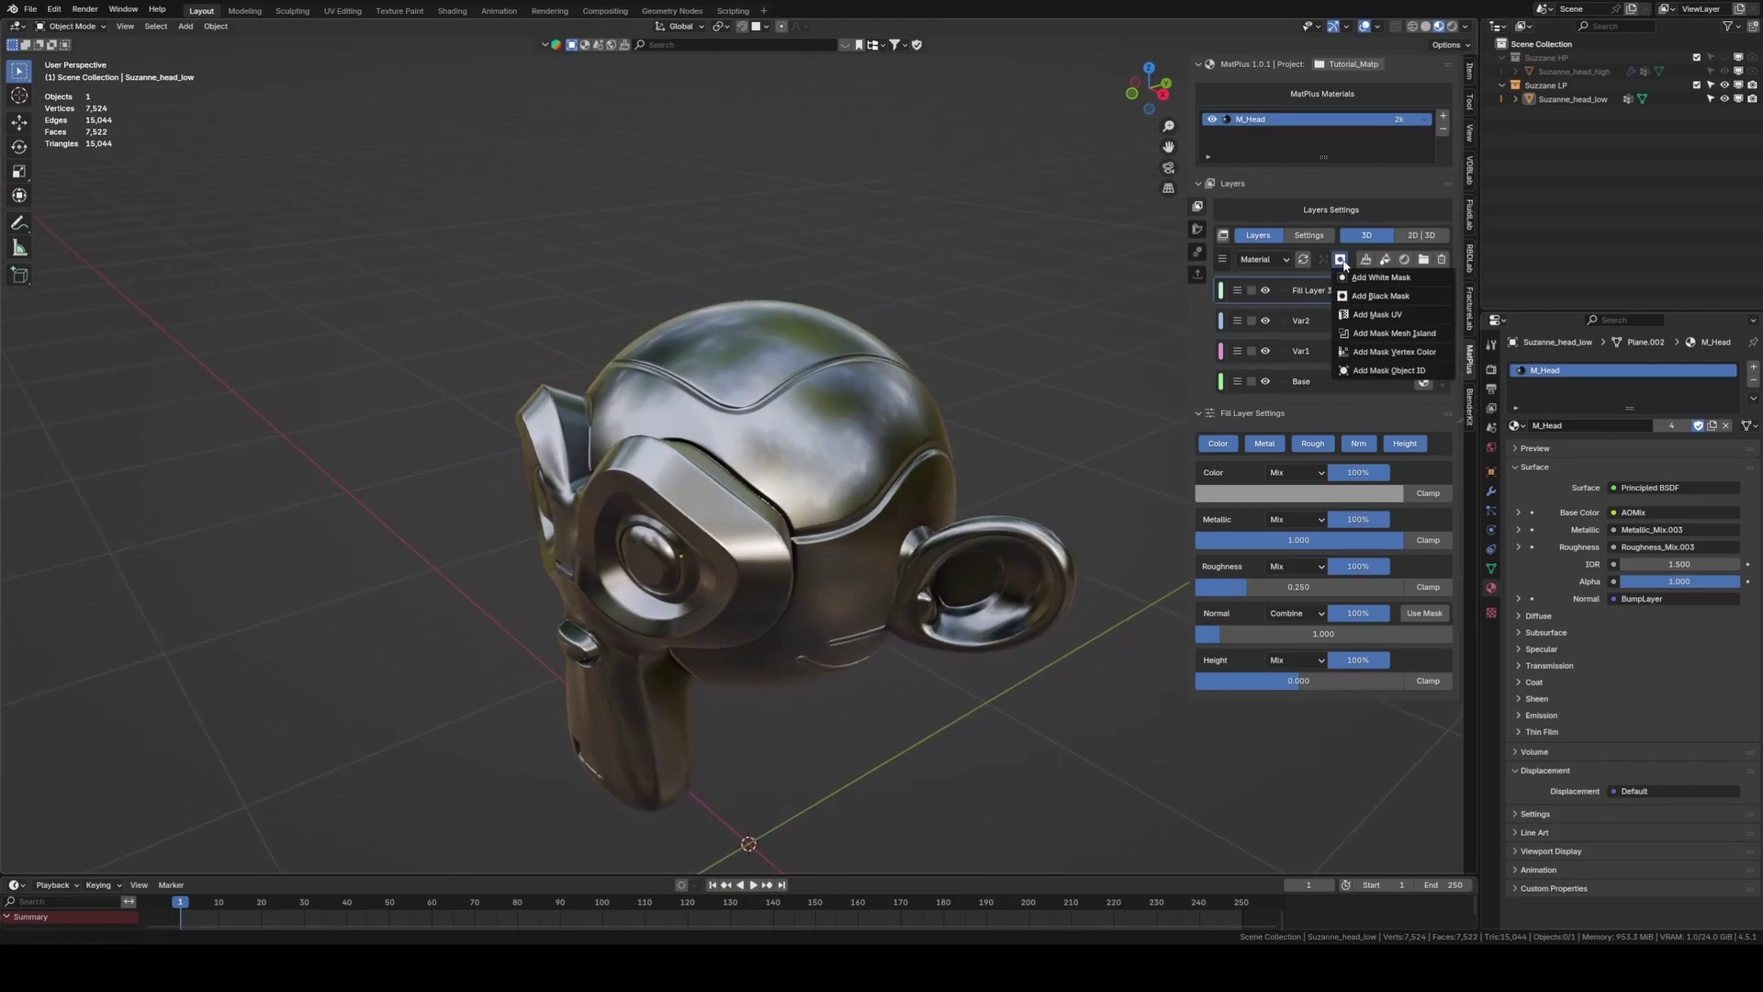
left_click(1351, 295)
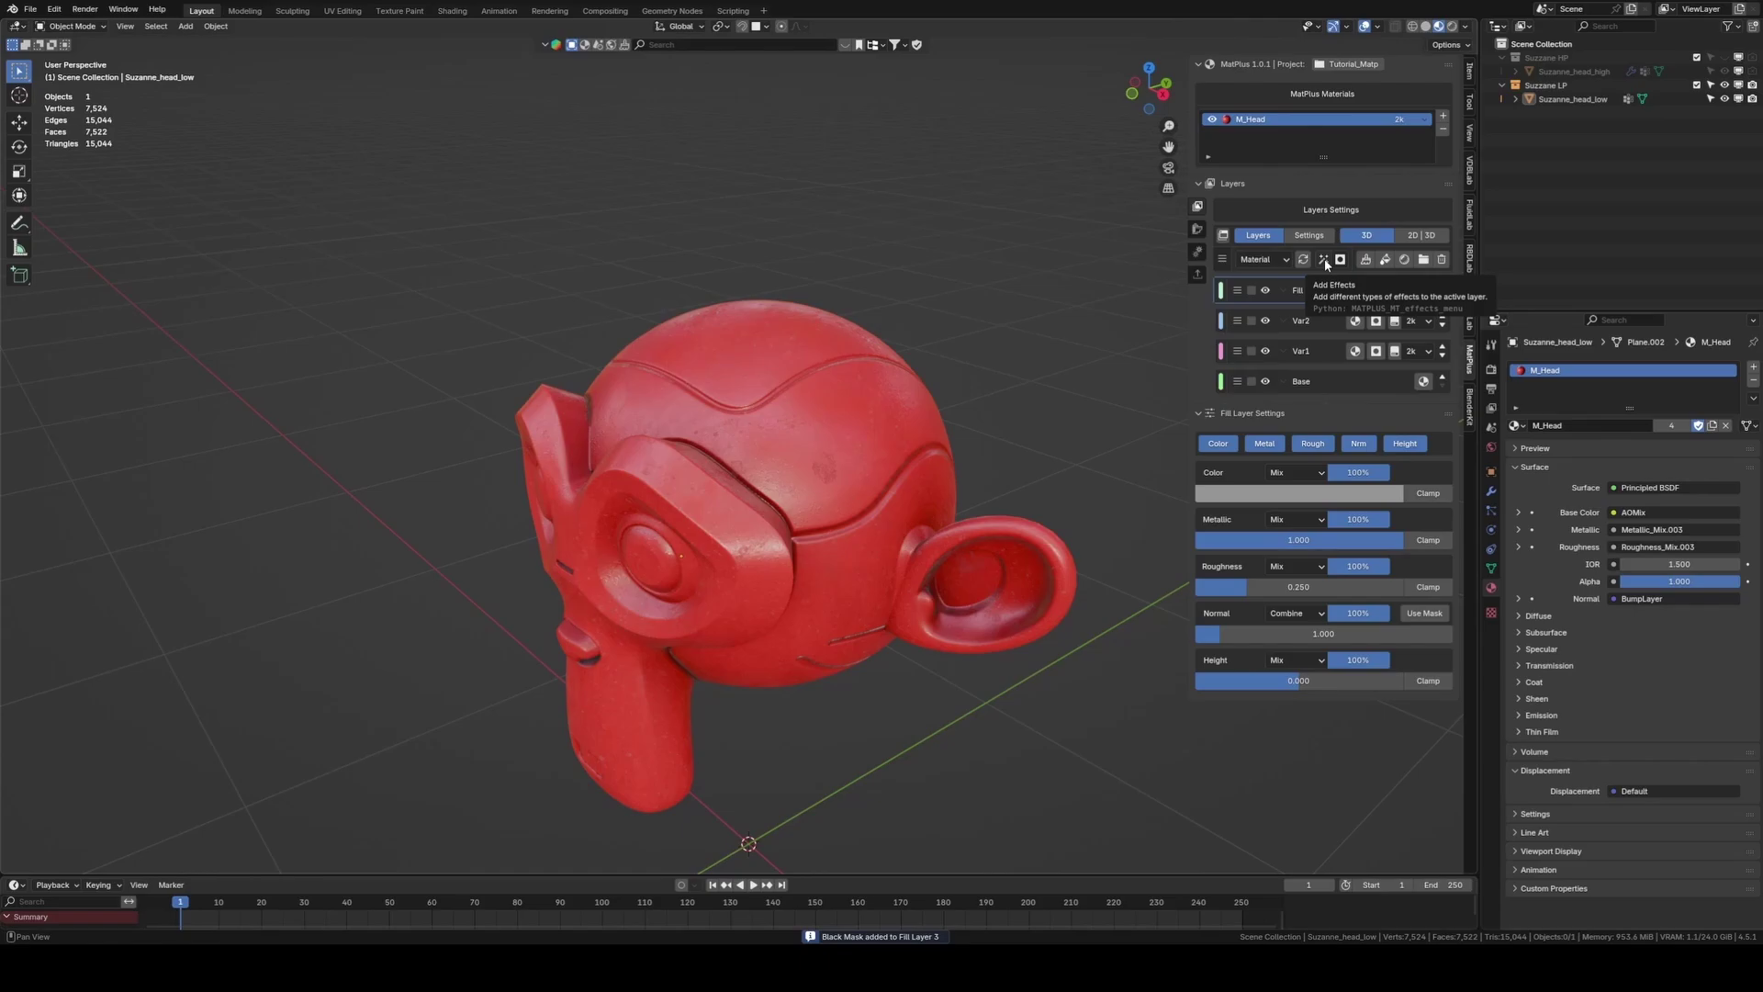
left_click(1324, 261)
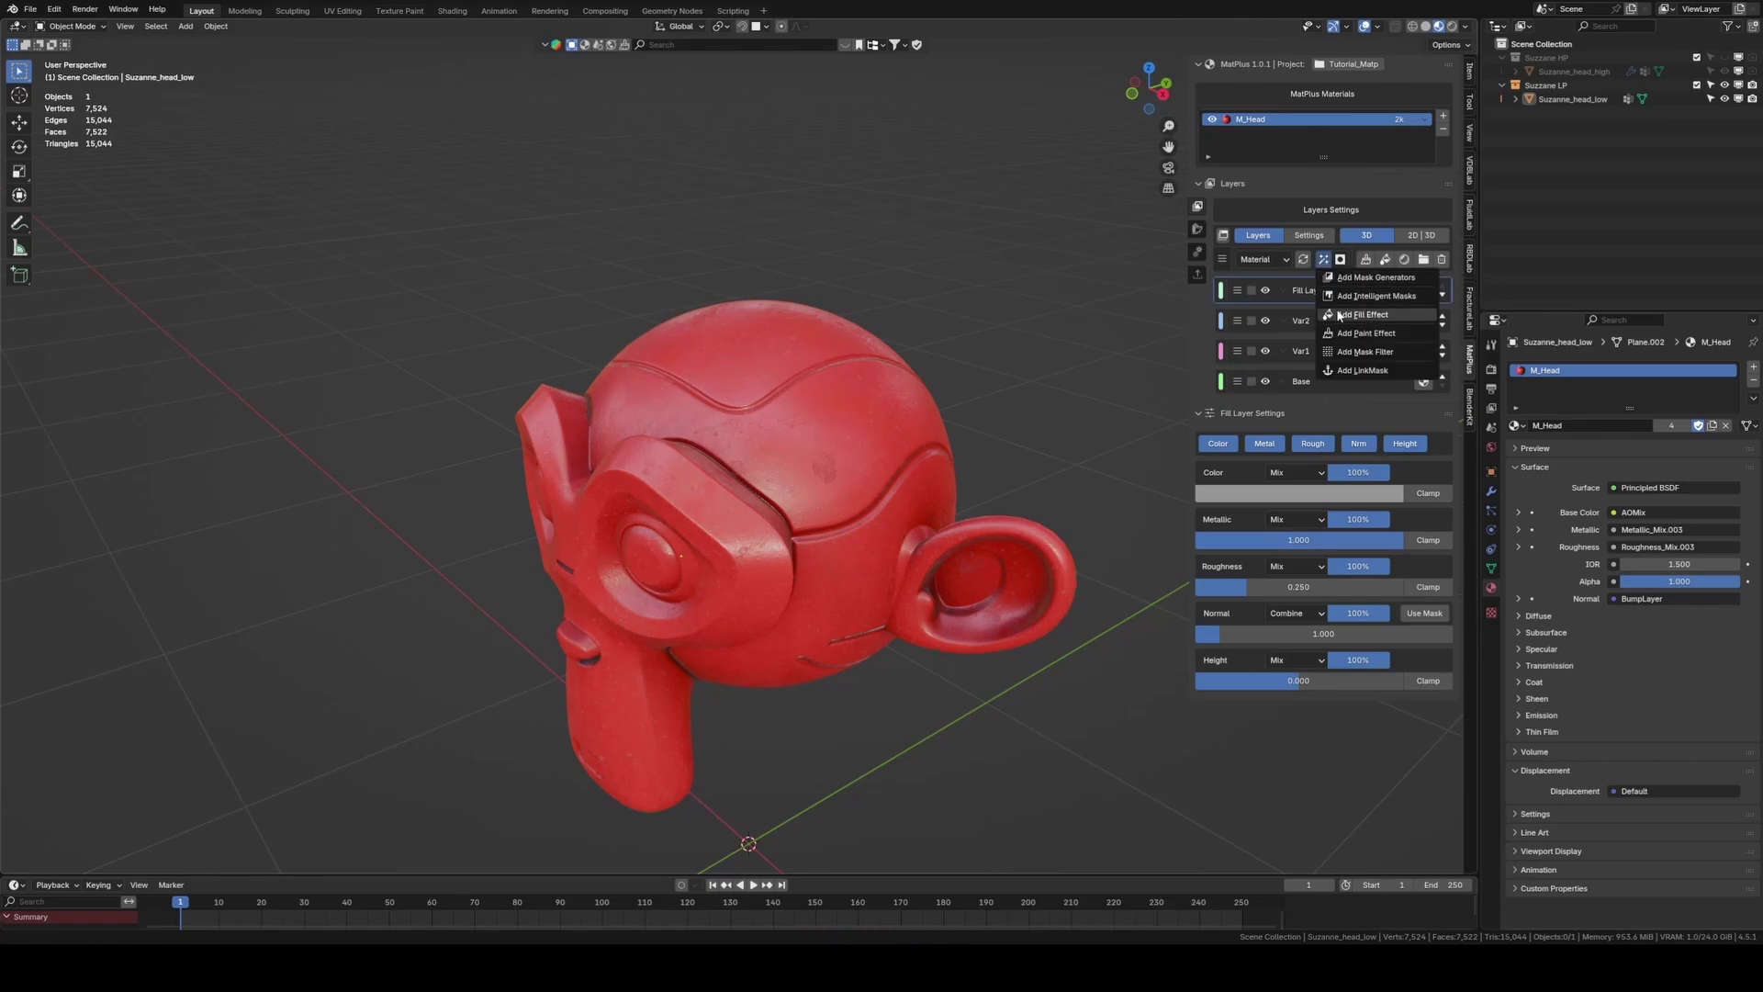
left_click(1339, 297)
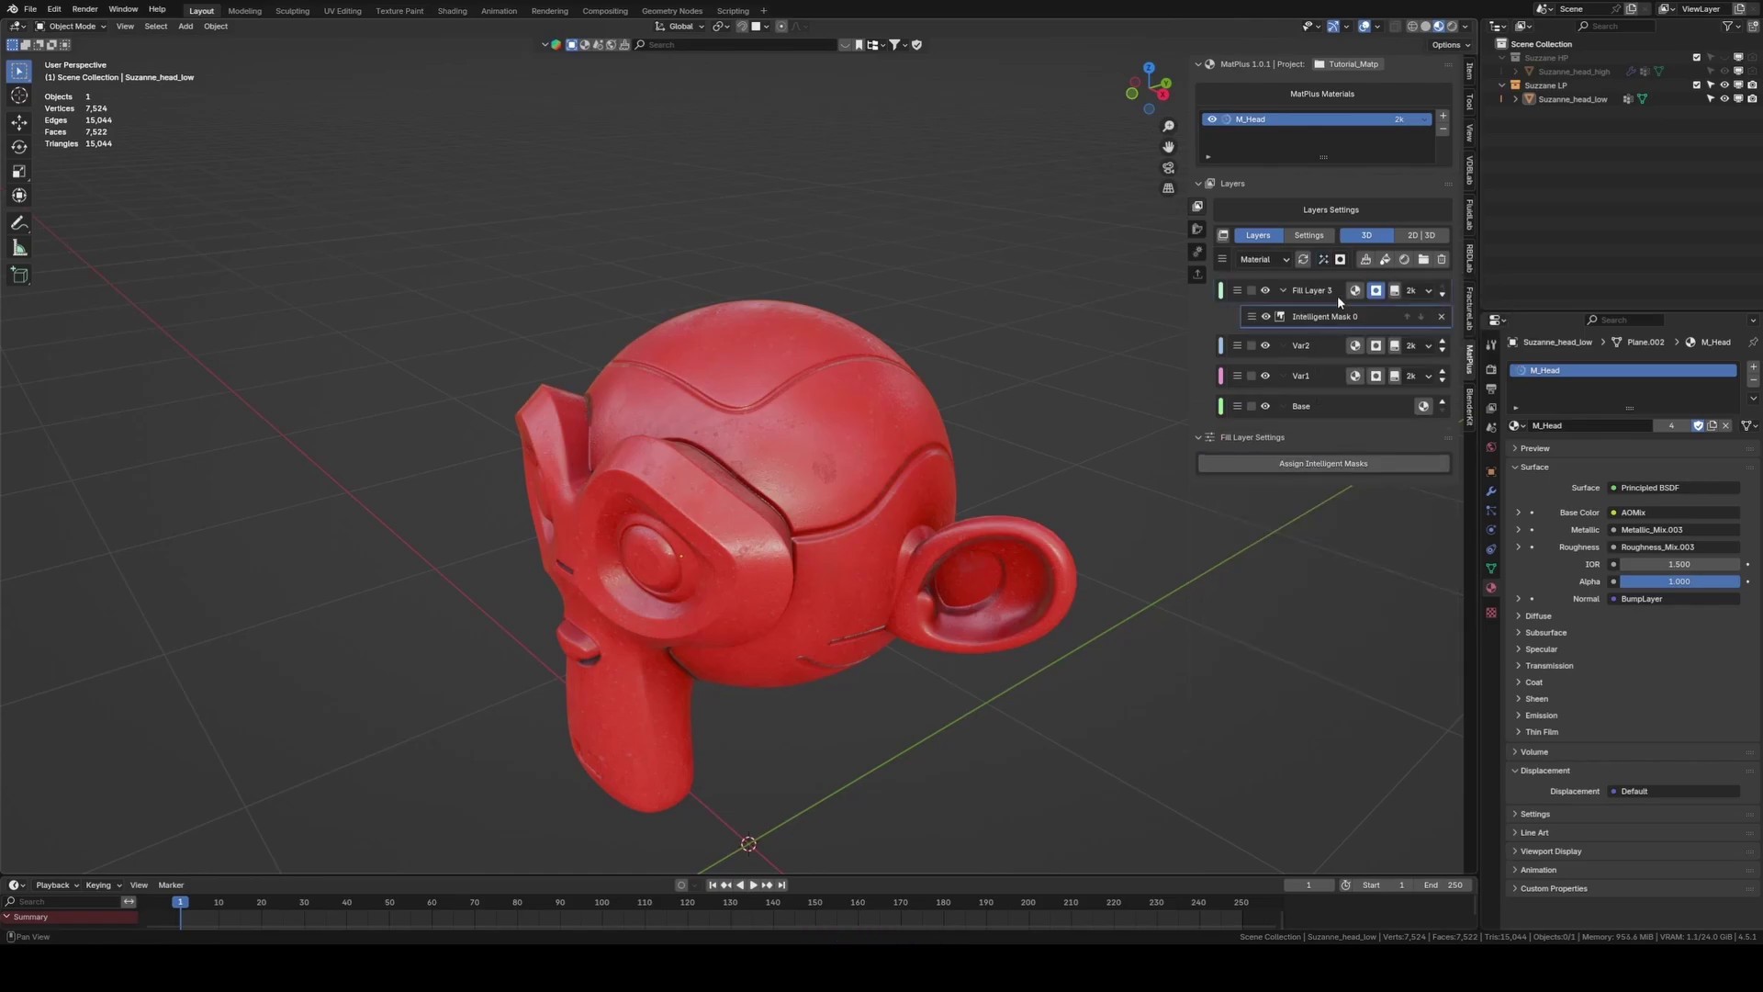
left_click(1295, 466)
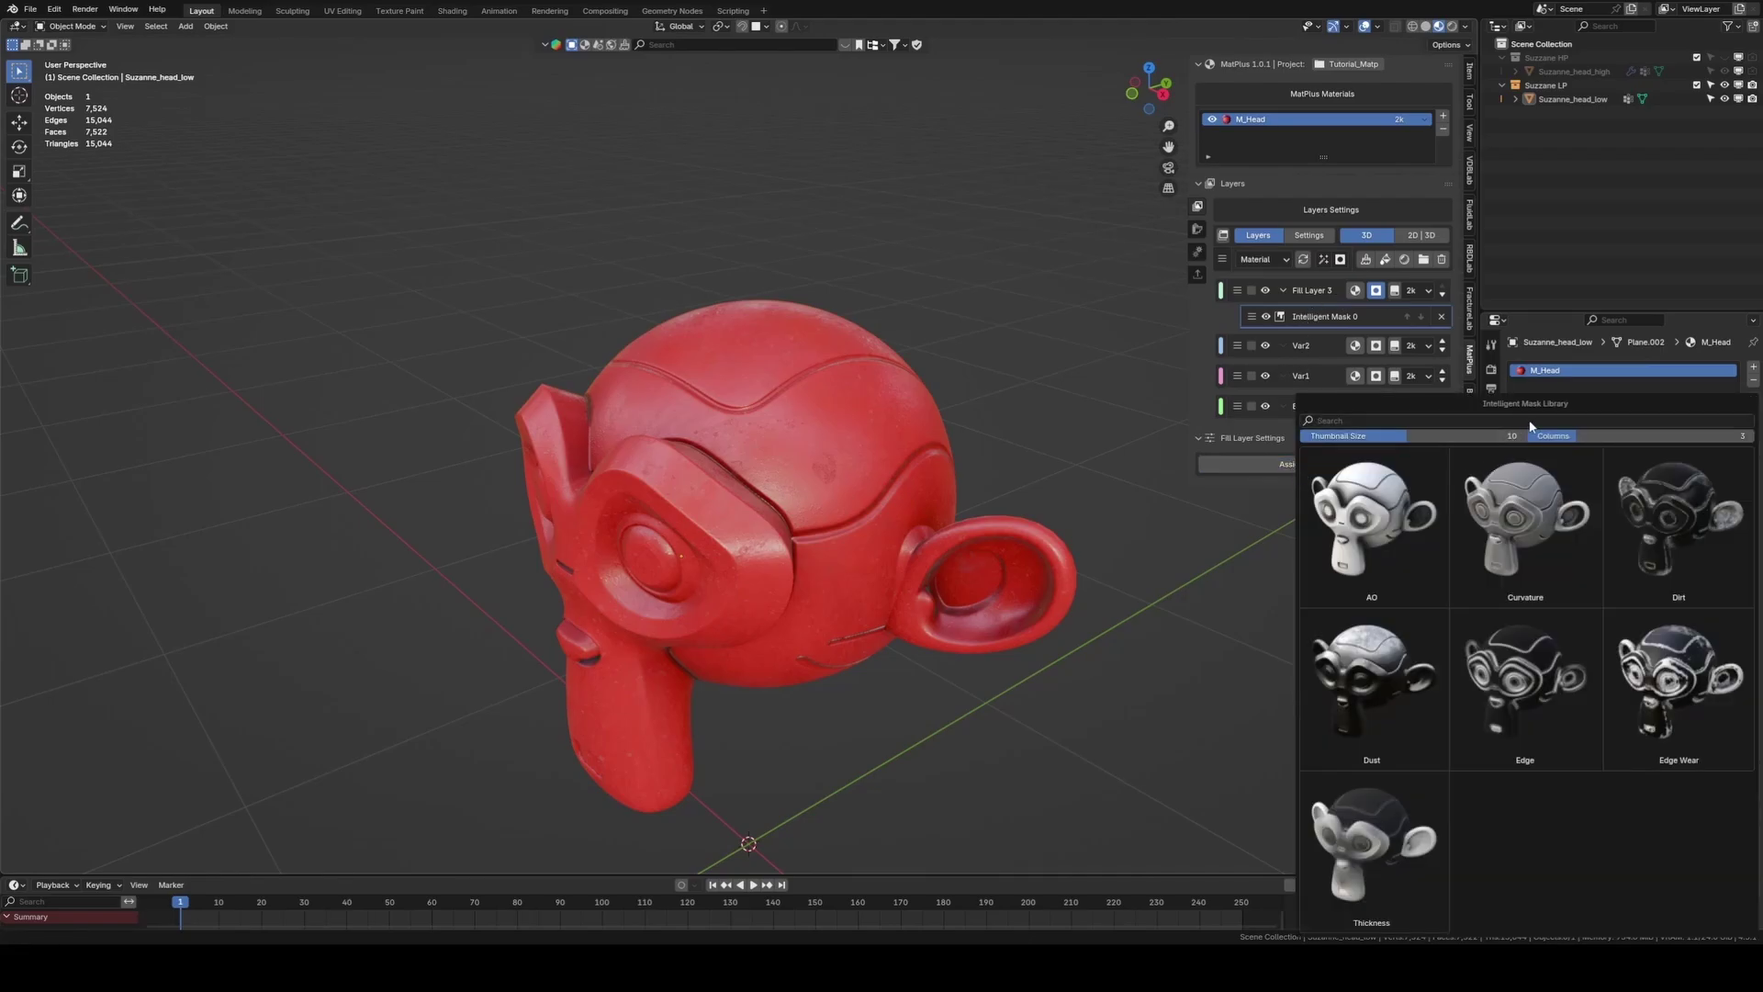
Tune the Edge Wear mask's balance and edge smoothness on Fill Layer 3
left_click_drag(1519, 401, 1178, 277)
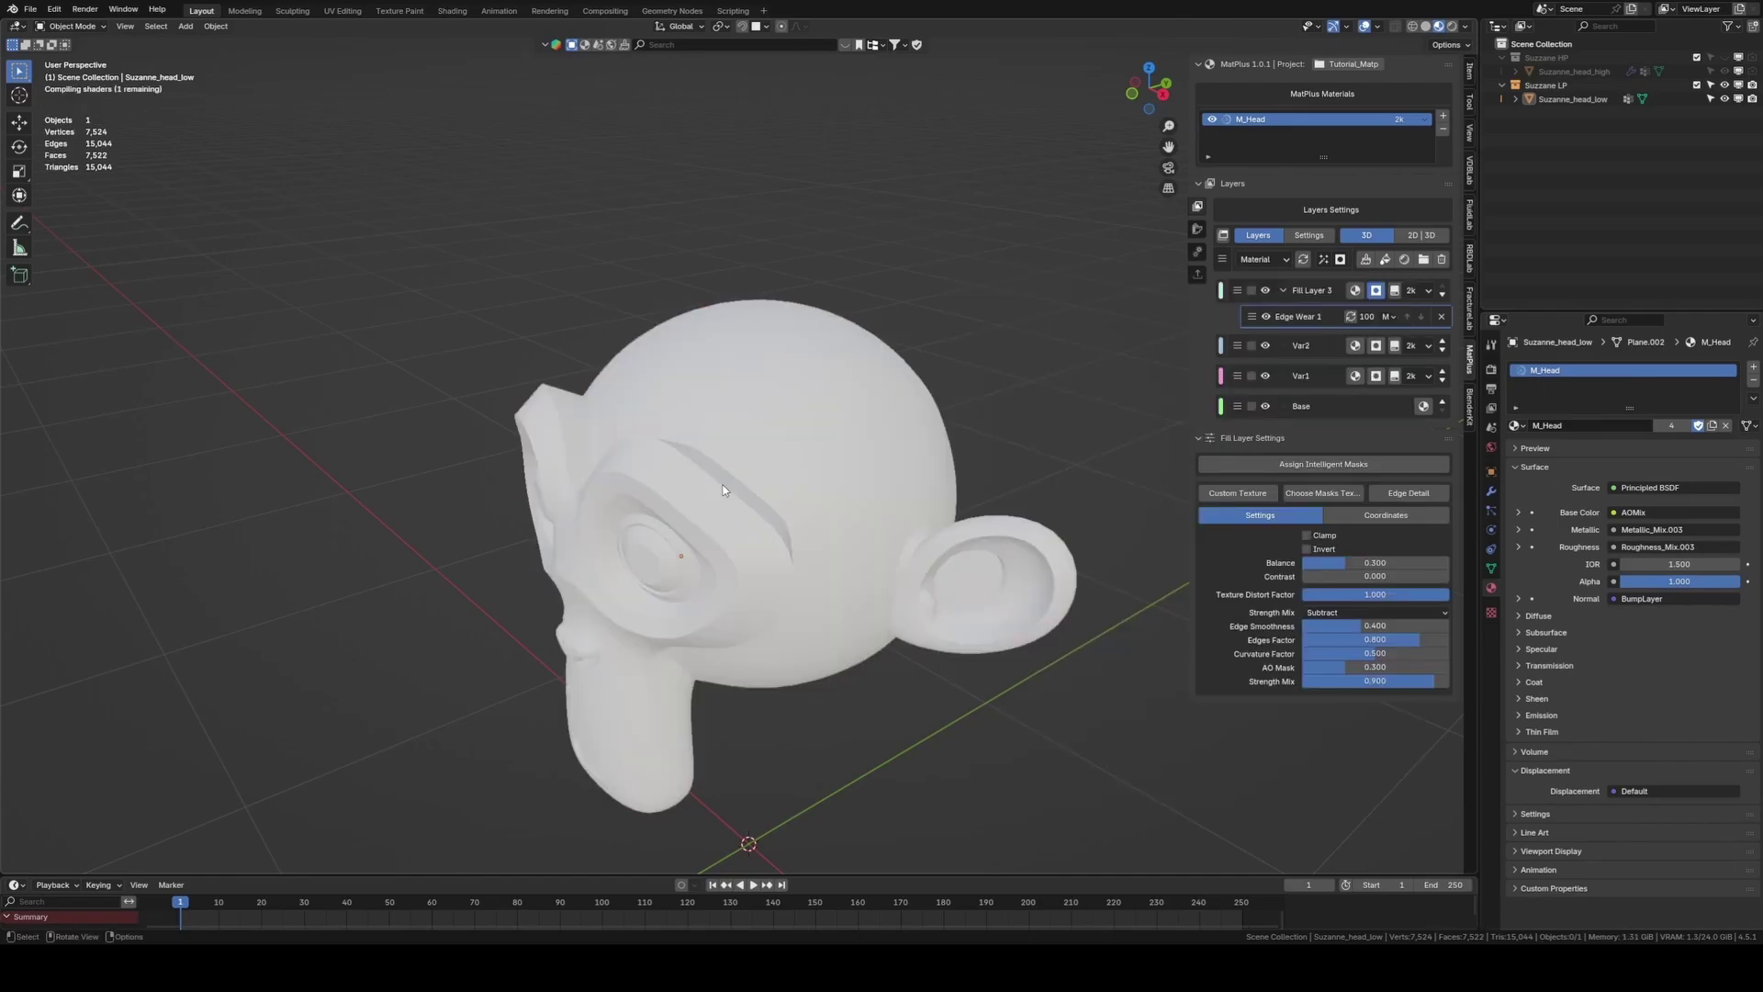
middle_click_drag(731, 496, 757, 449)
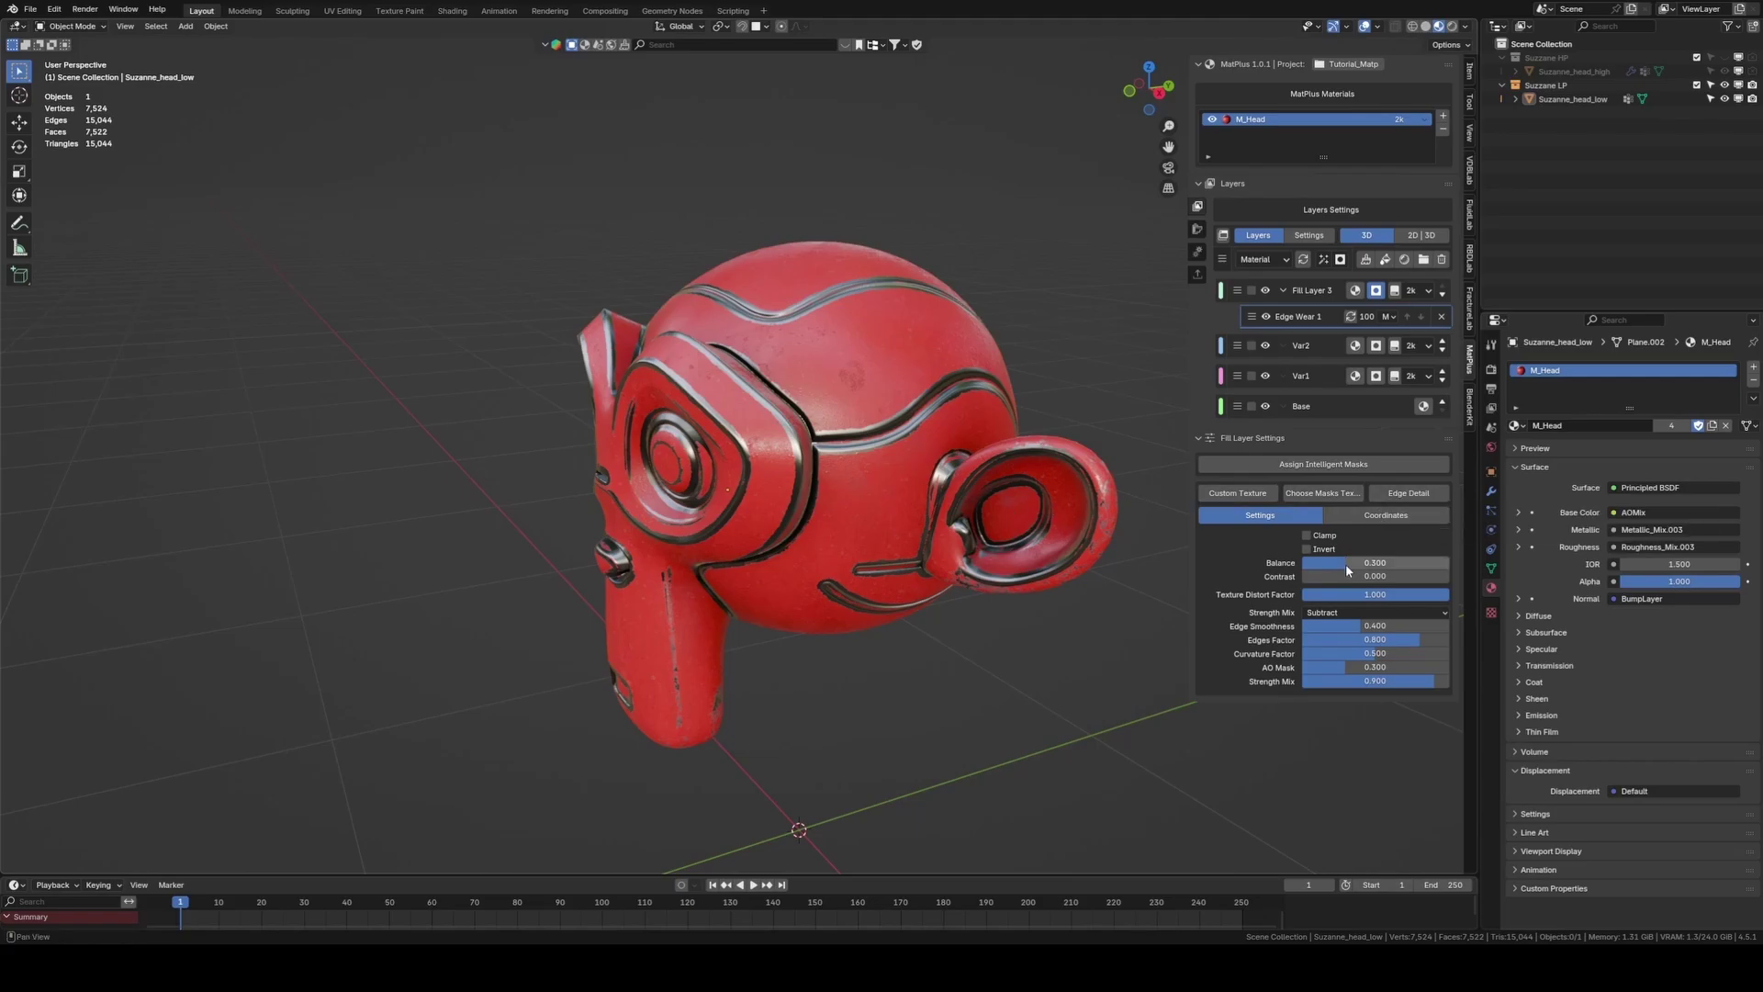
left_click_drag(1375, 562, 1369, 563)
left_click_drag(1375, 625, 1340, 667)
Raise the Edge Wear AO Mask to 0.258 and widen the MatPlus side panel
middle_click_drag(909, 473, 817, 483)
scroll(827, 478, "up", 5)
scroll(827, 477, "down", 6)
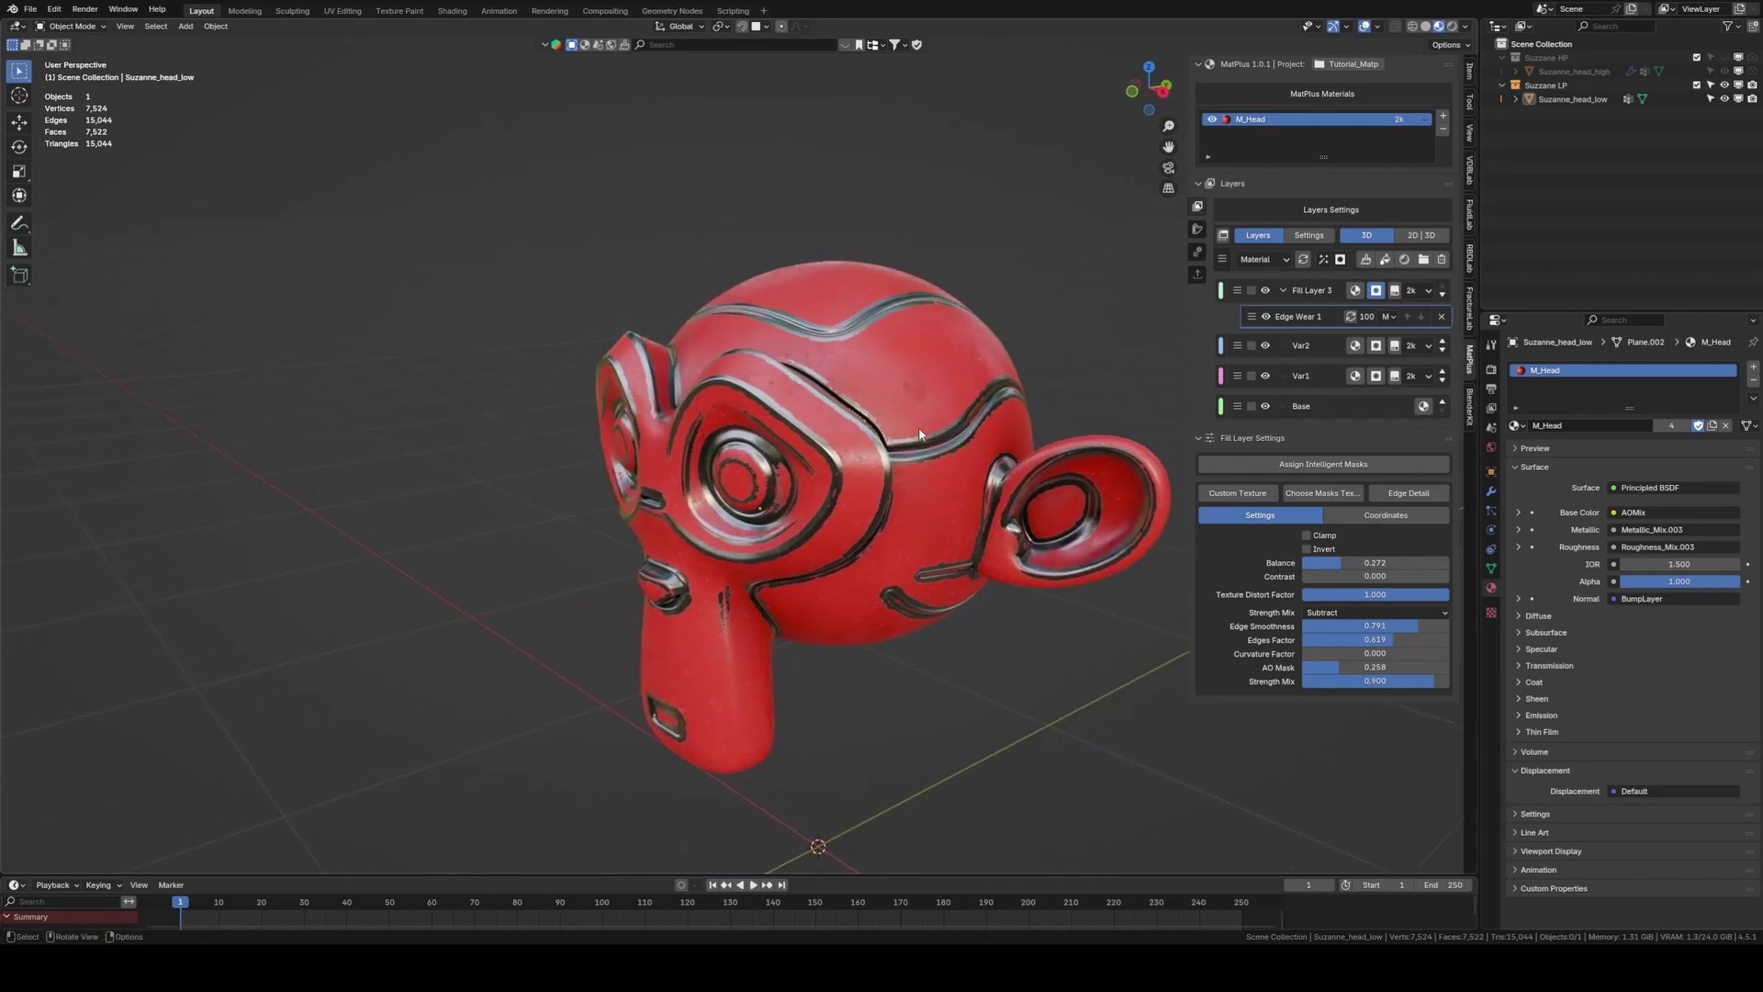
left_click_drag(1195, 240, 1149, 241)
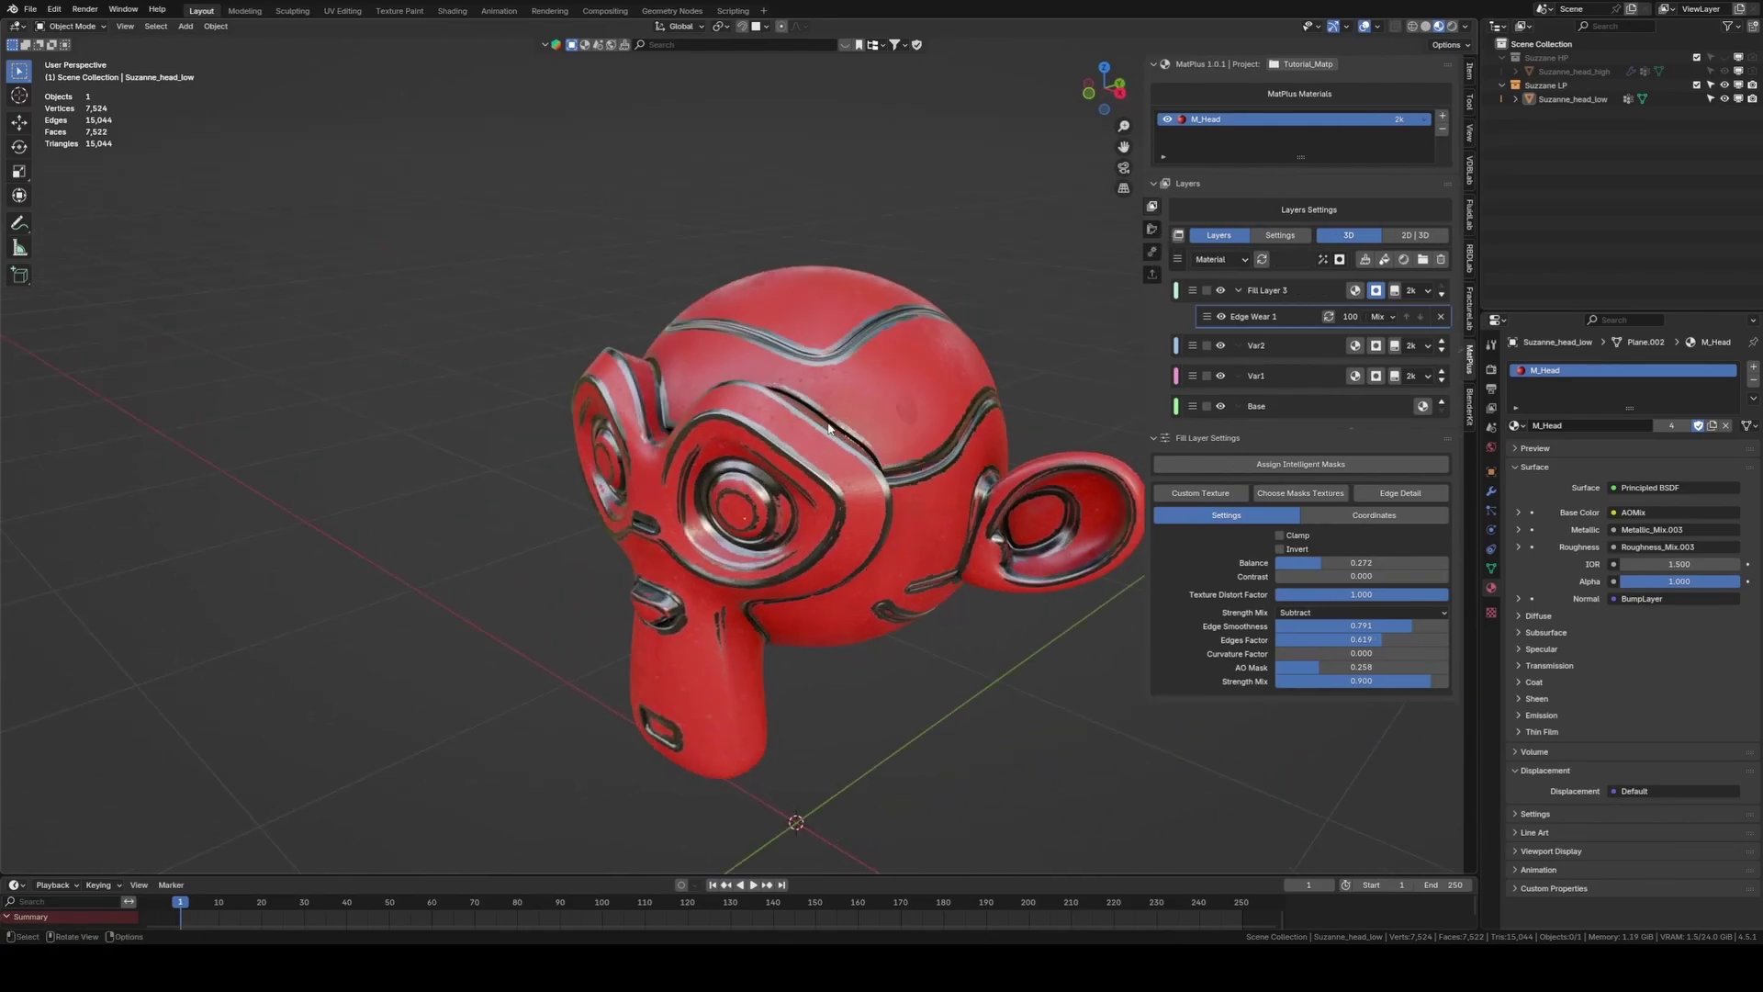
middle_click_drag(837, 427, 868, 407, "shift")
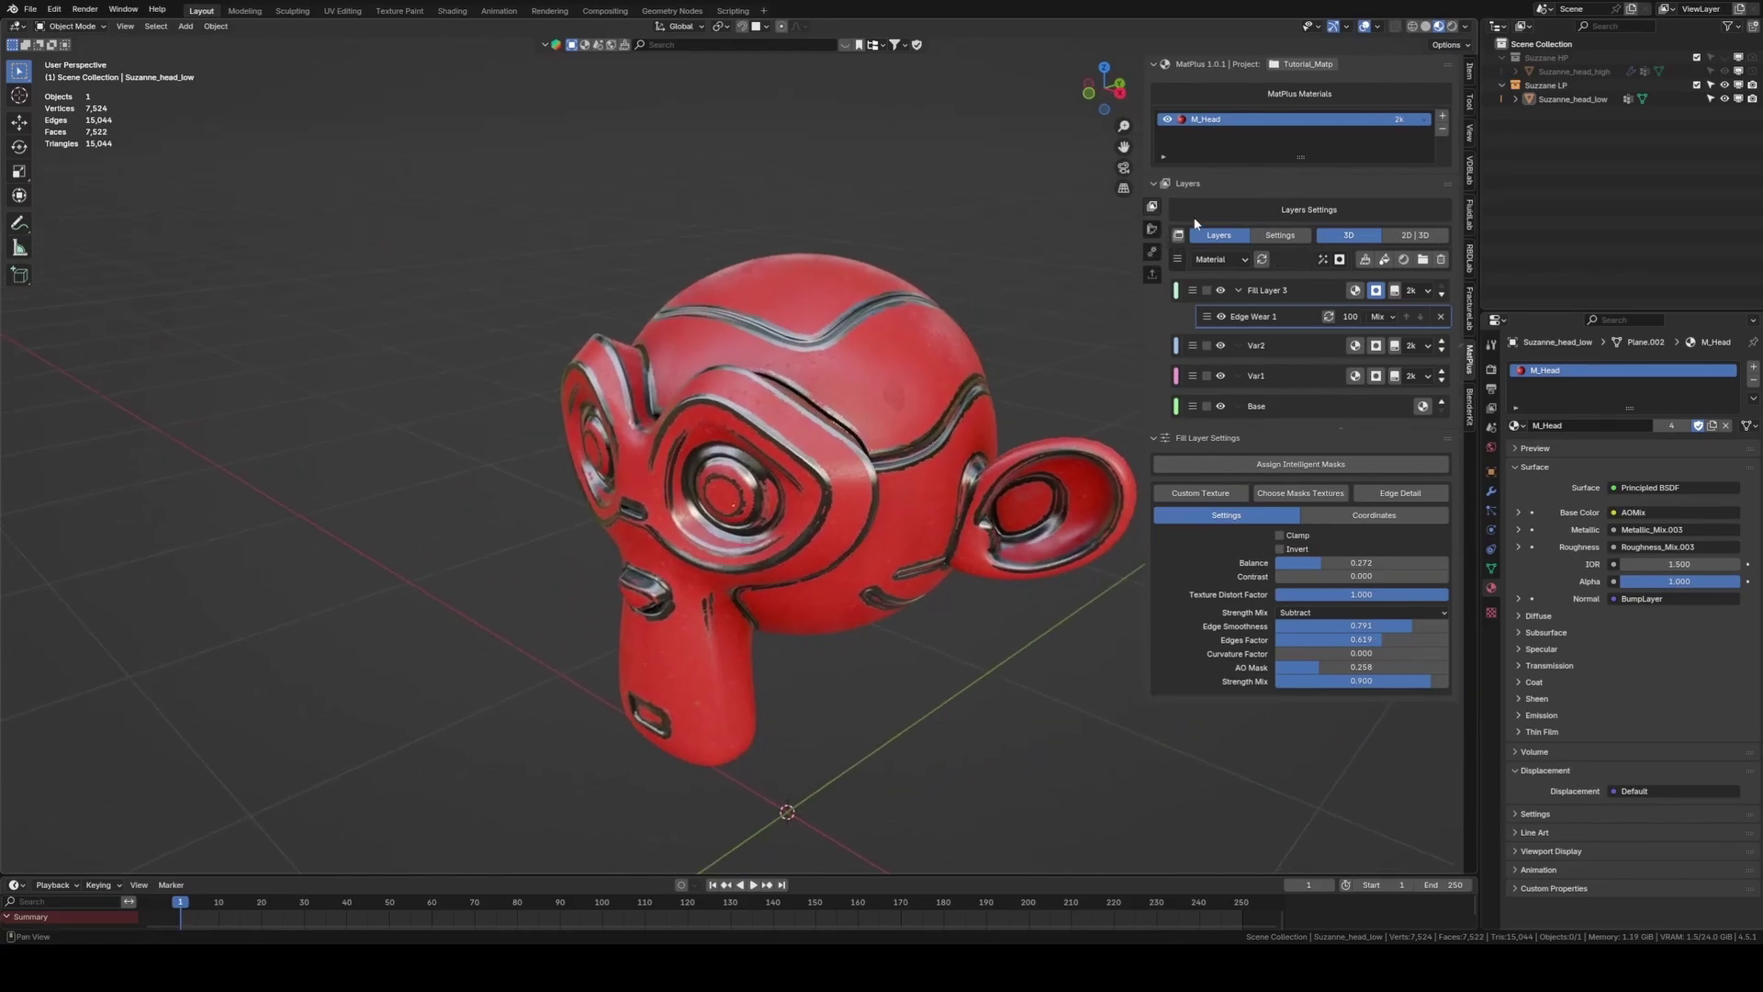
Show the MatPlus export settings (PNG, 1k, OpenGL normals) in a wider sidebar
left_click(1153, 275)
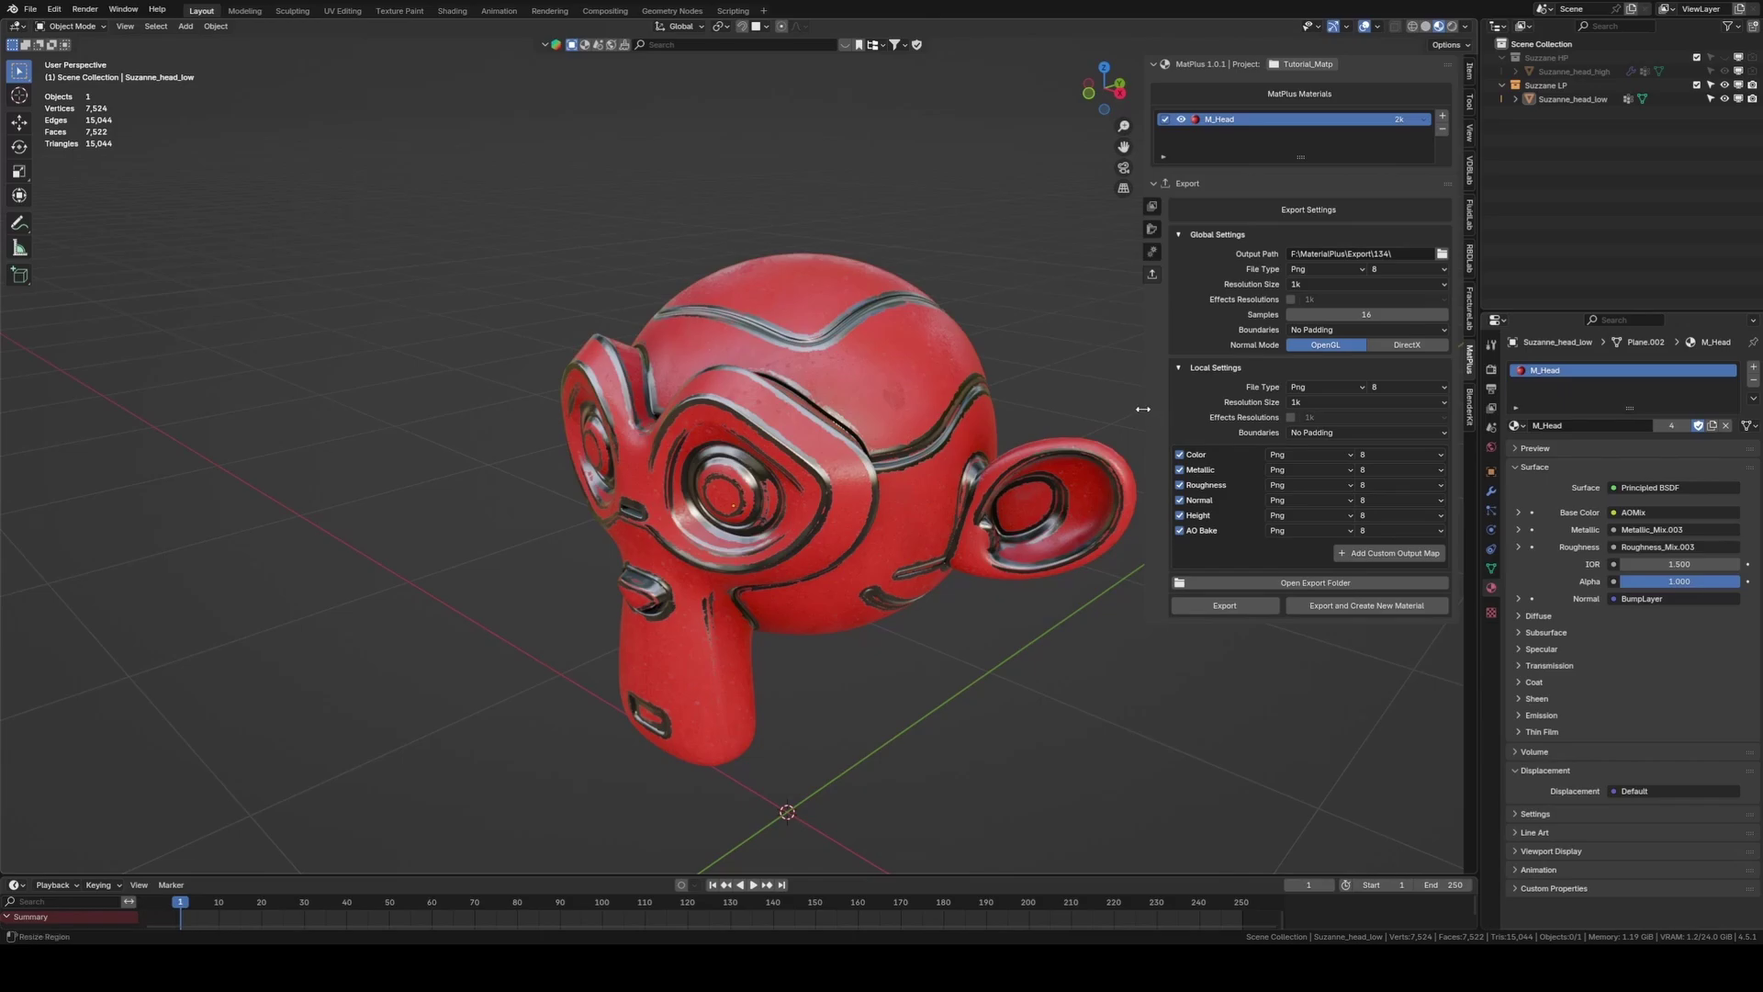
left_click_drag(1142, 408, 1099, 409)
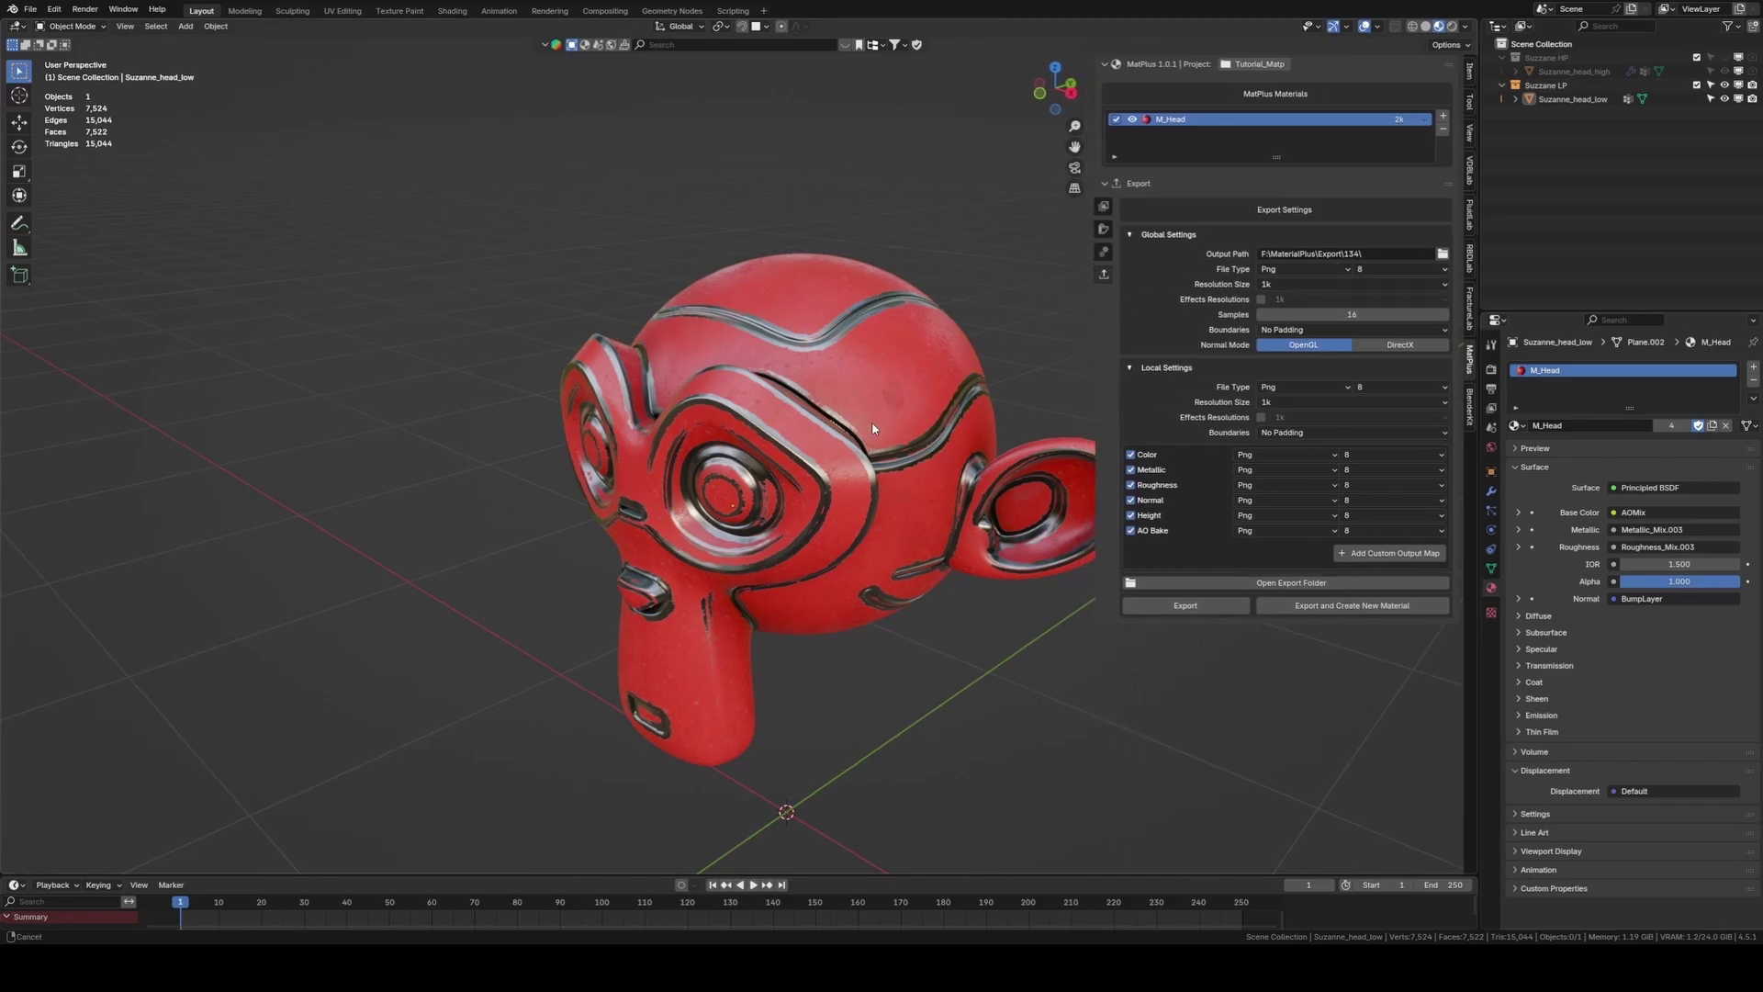
middle_click_drag(871, 423, 850, 482, "shift")
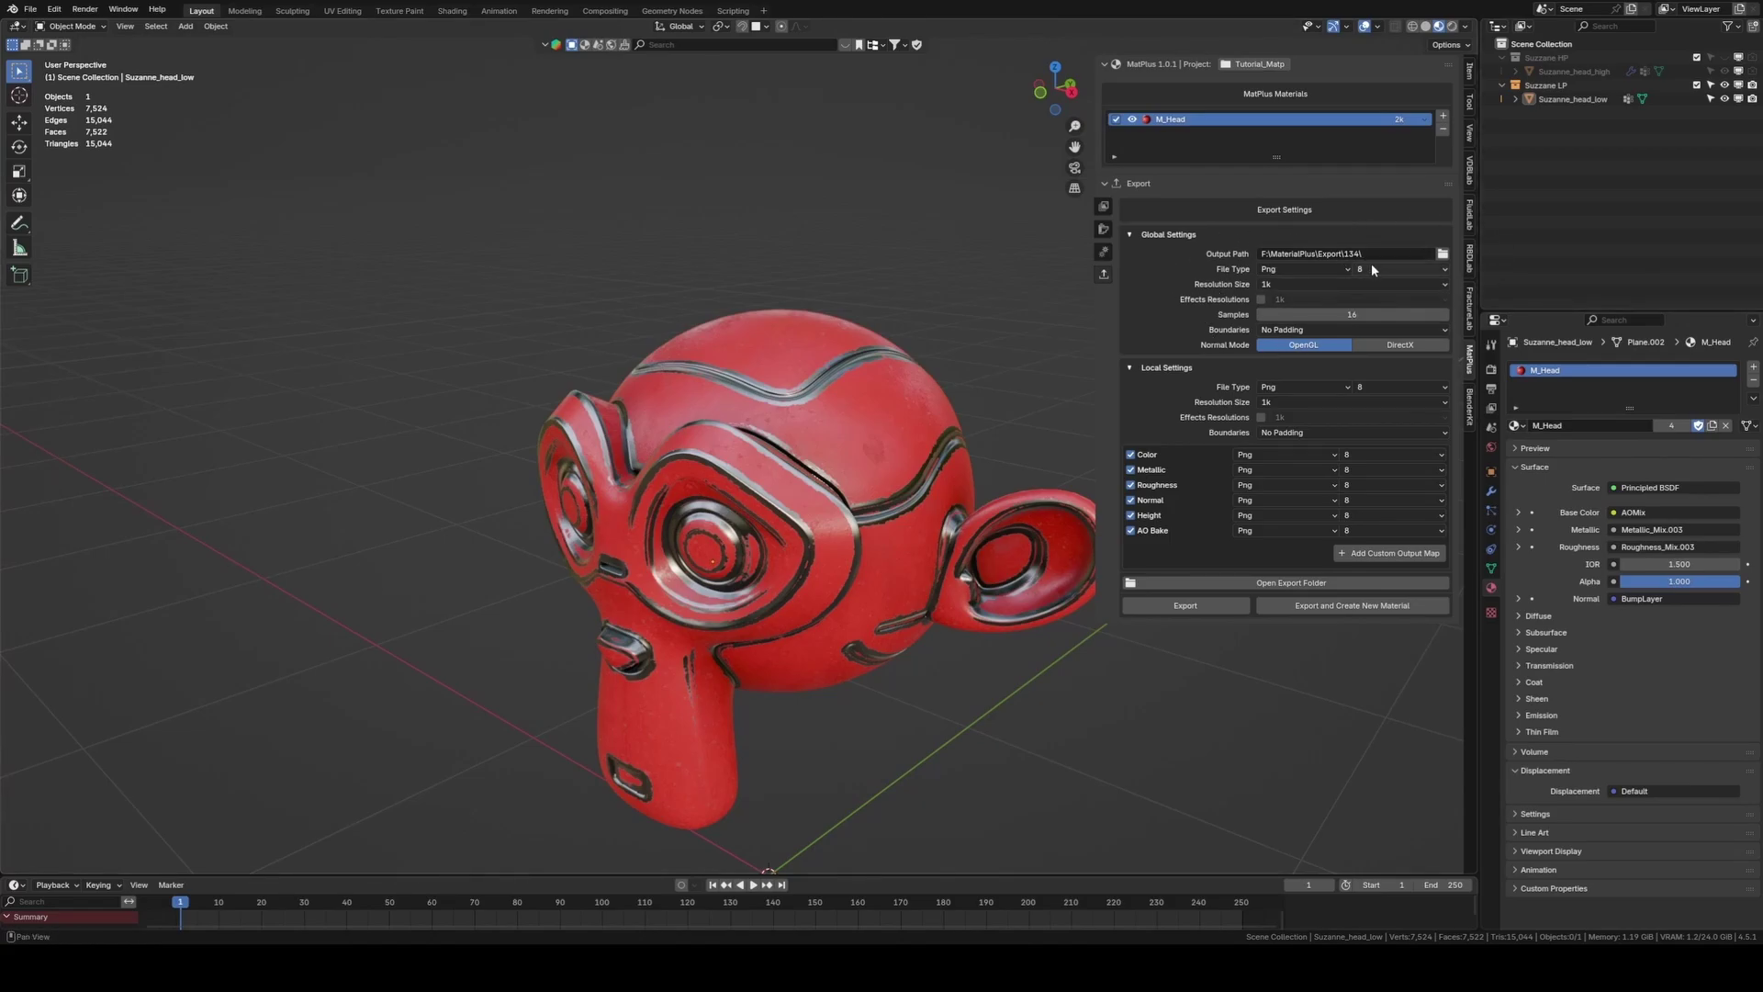
Keep Png as the export file type and raise the global resolution from 1k to 2k
left_click(1304, 269)
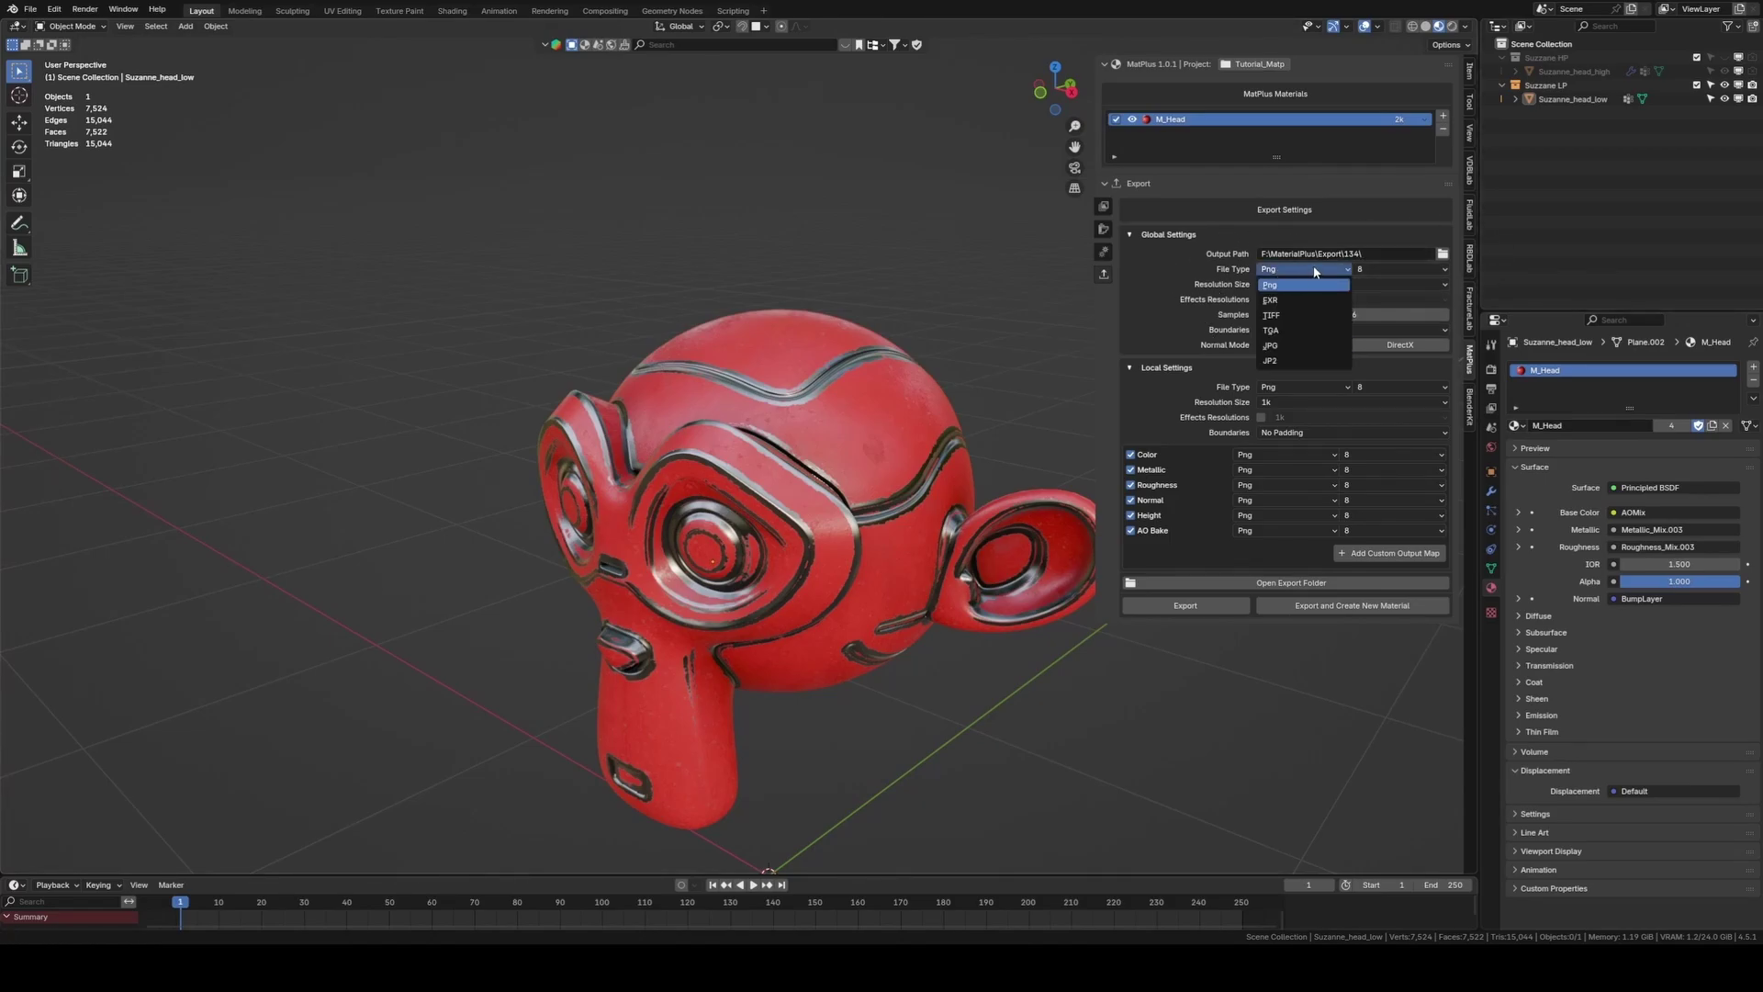
left_click(1304, 269)
left_click(1292, 284)
left_click(1292, 284)
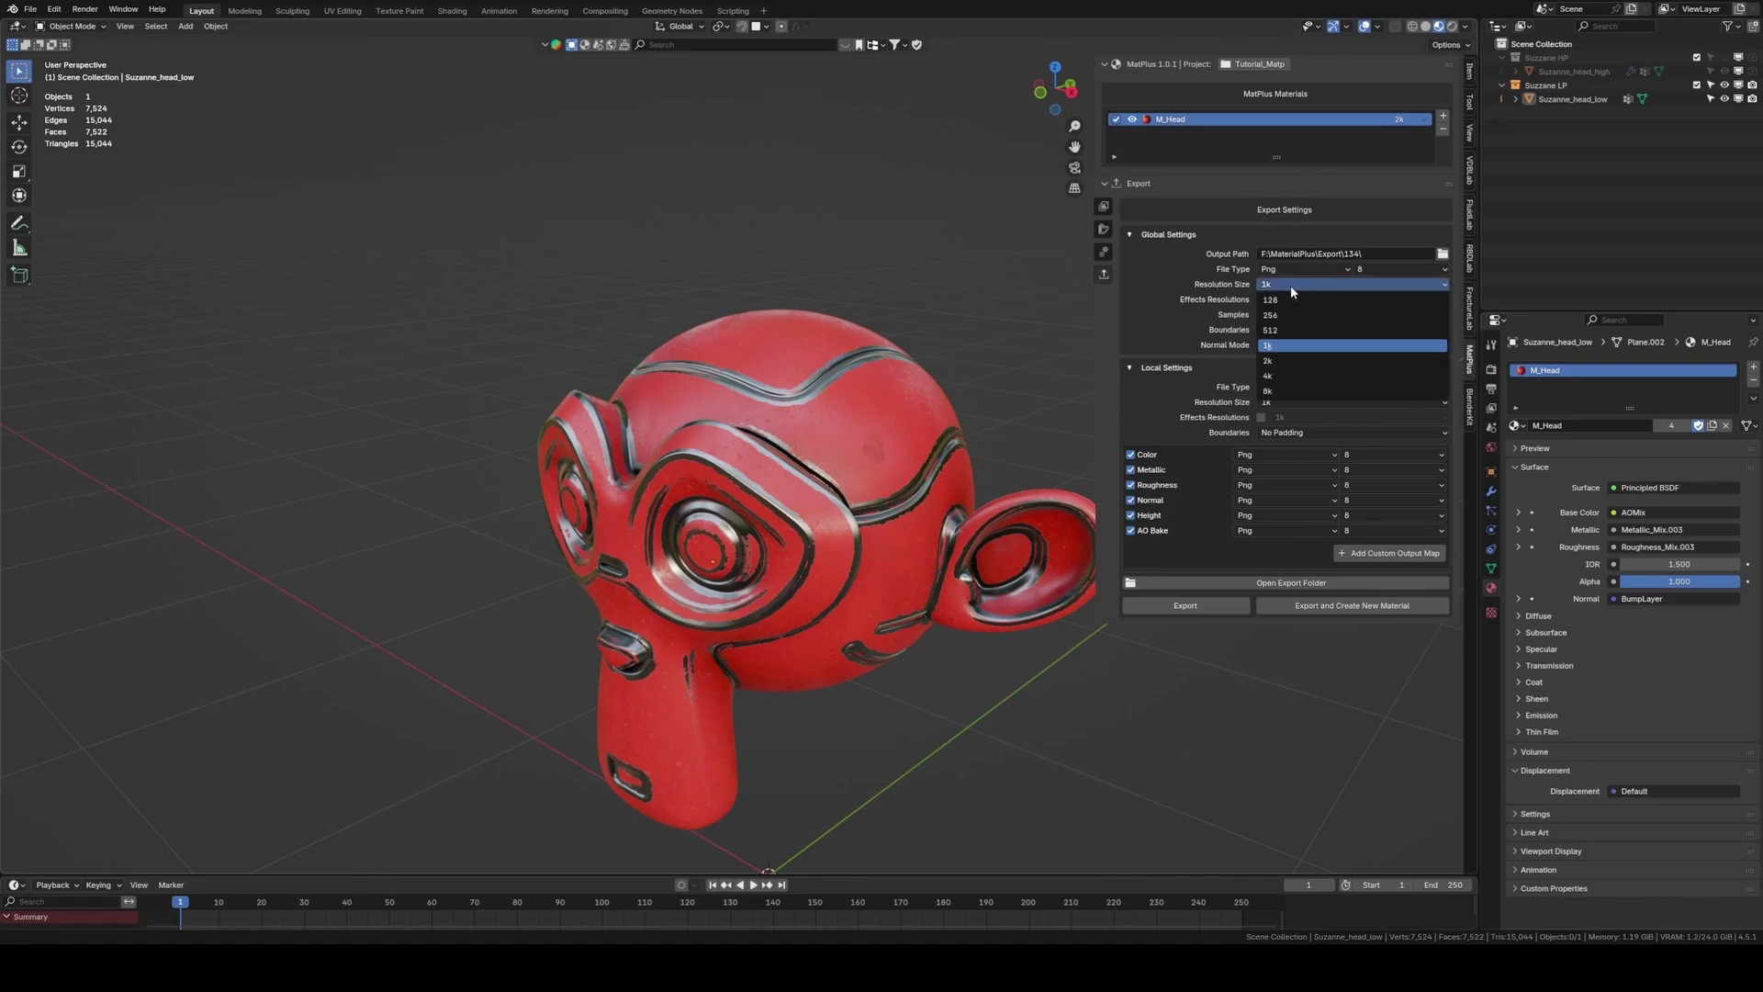
left_click(1276, 360)
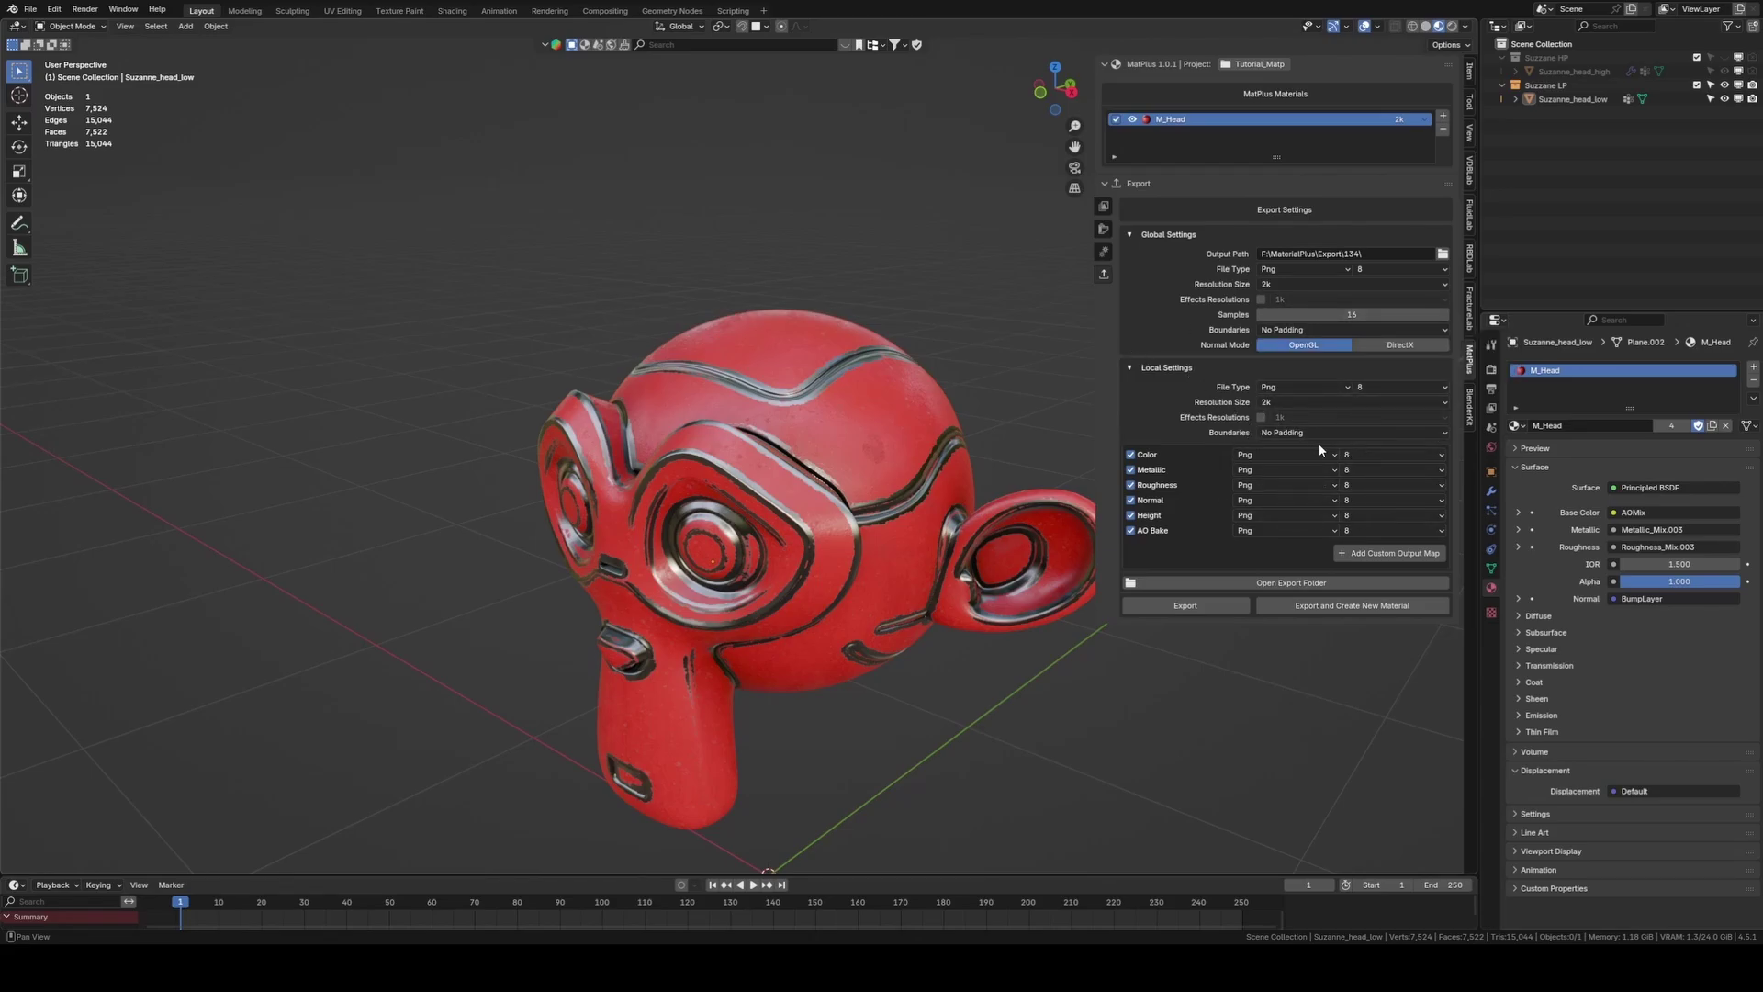
left_click(1260, 468)
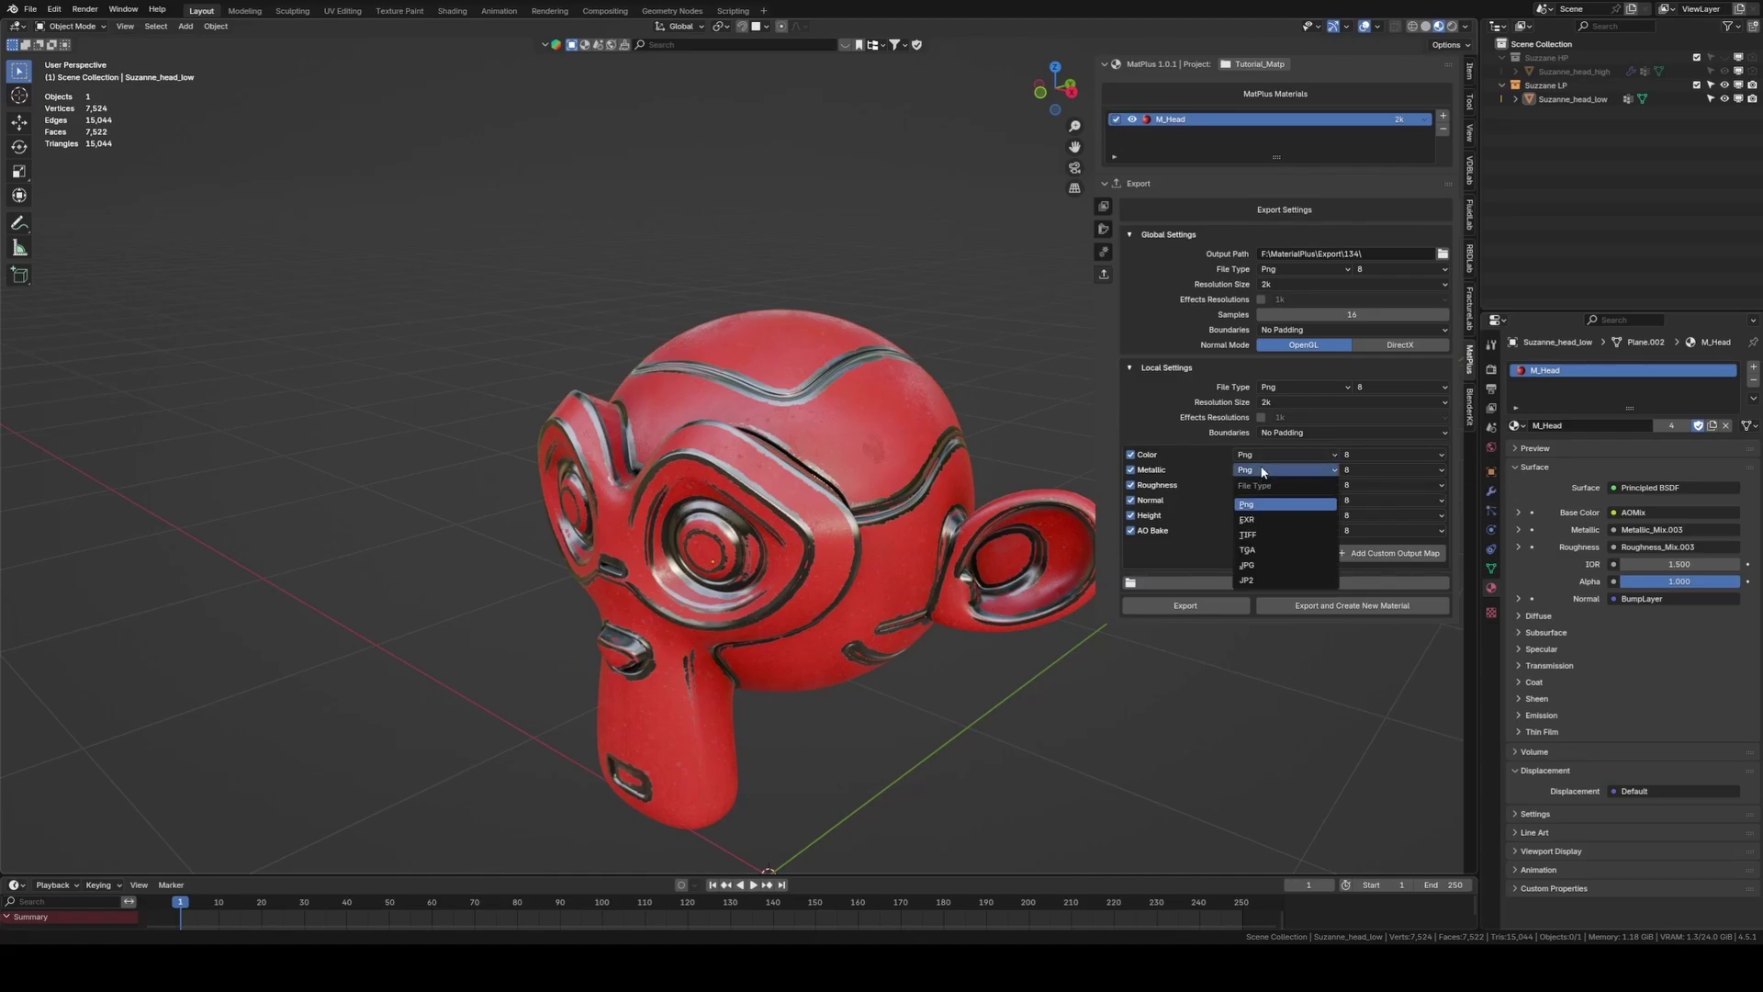
left_click(1375, 470)
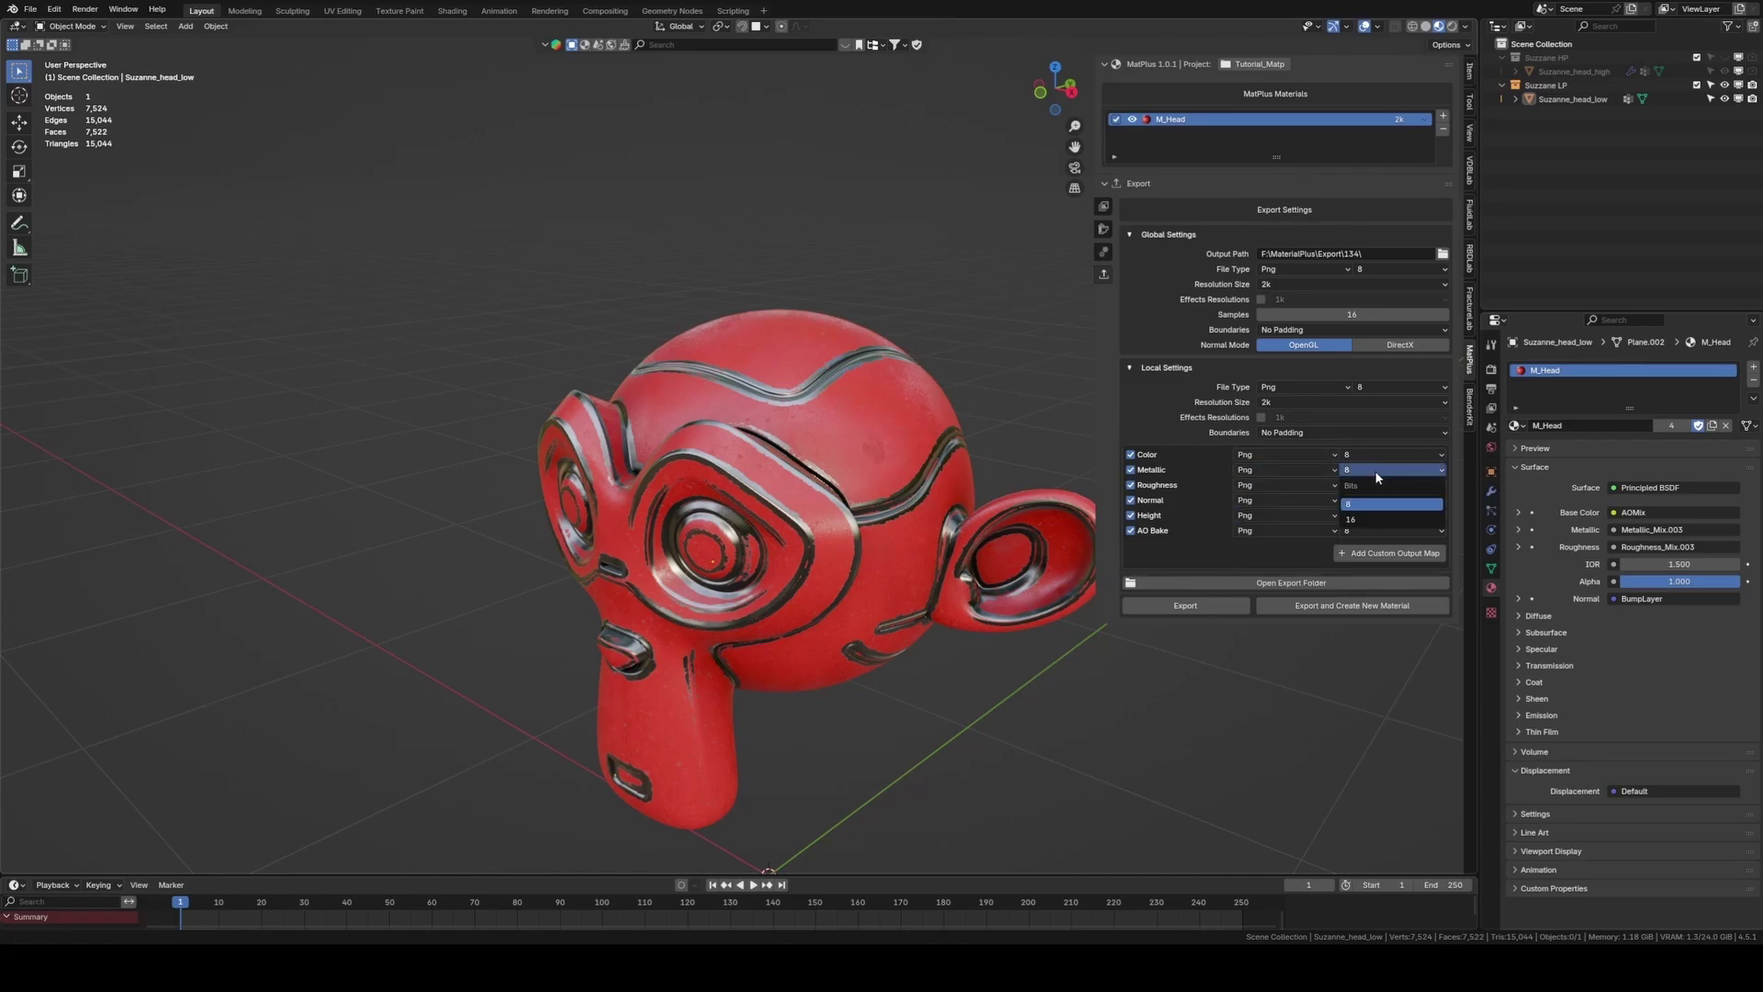
left_click(1375, 470)
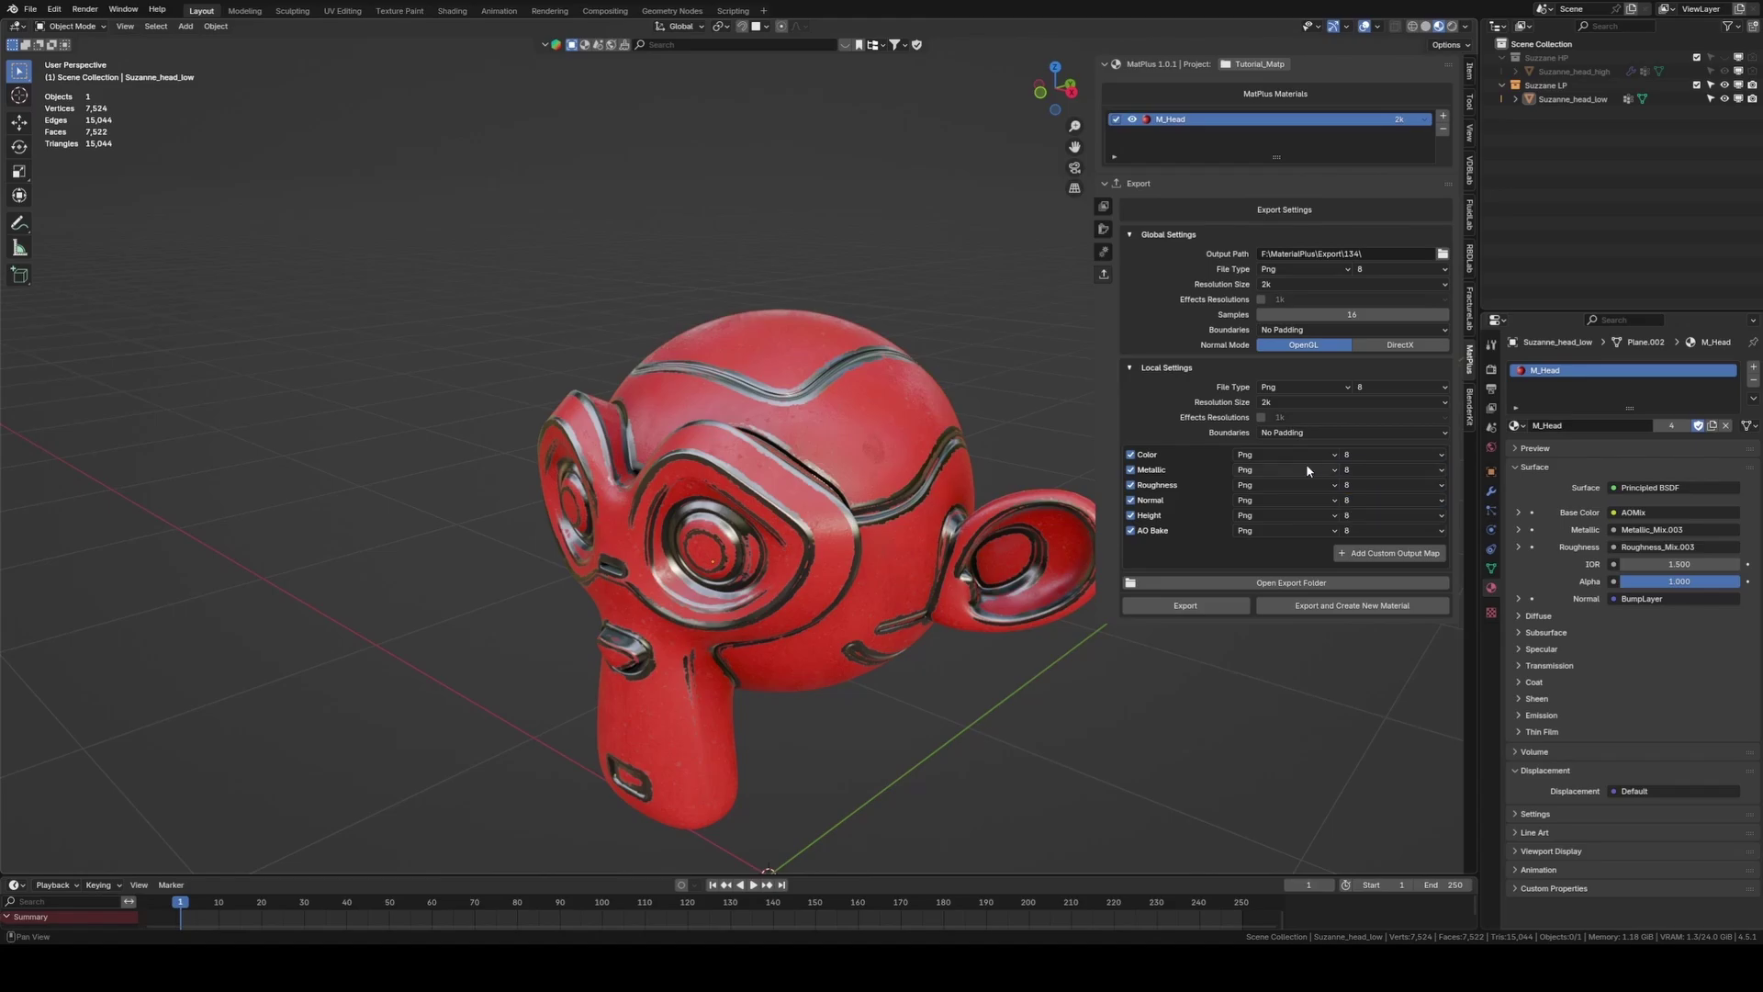
left_click(1384, 551)
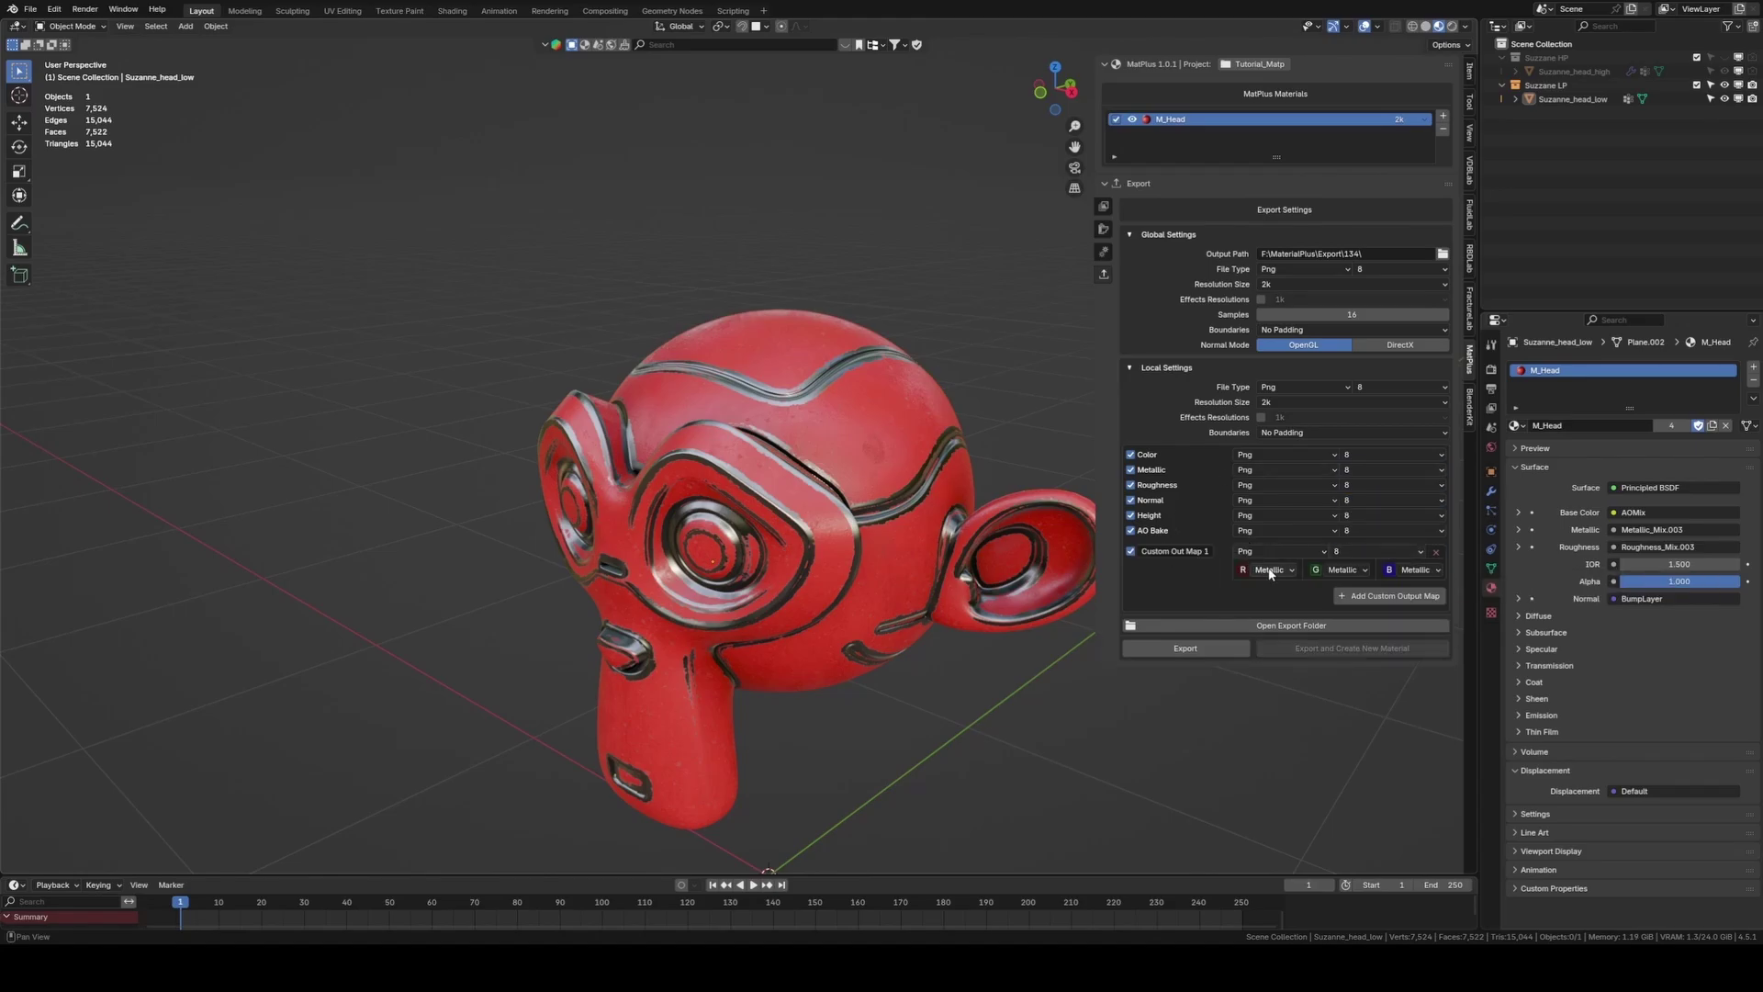
left_click(1272, 571)
left_click(1272, 603)
left_click(1347, 571)
left_click(1347, 576)
left_click(1429, 576)
left_click(1419, 592)
left_click(1437, 551)
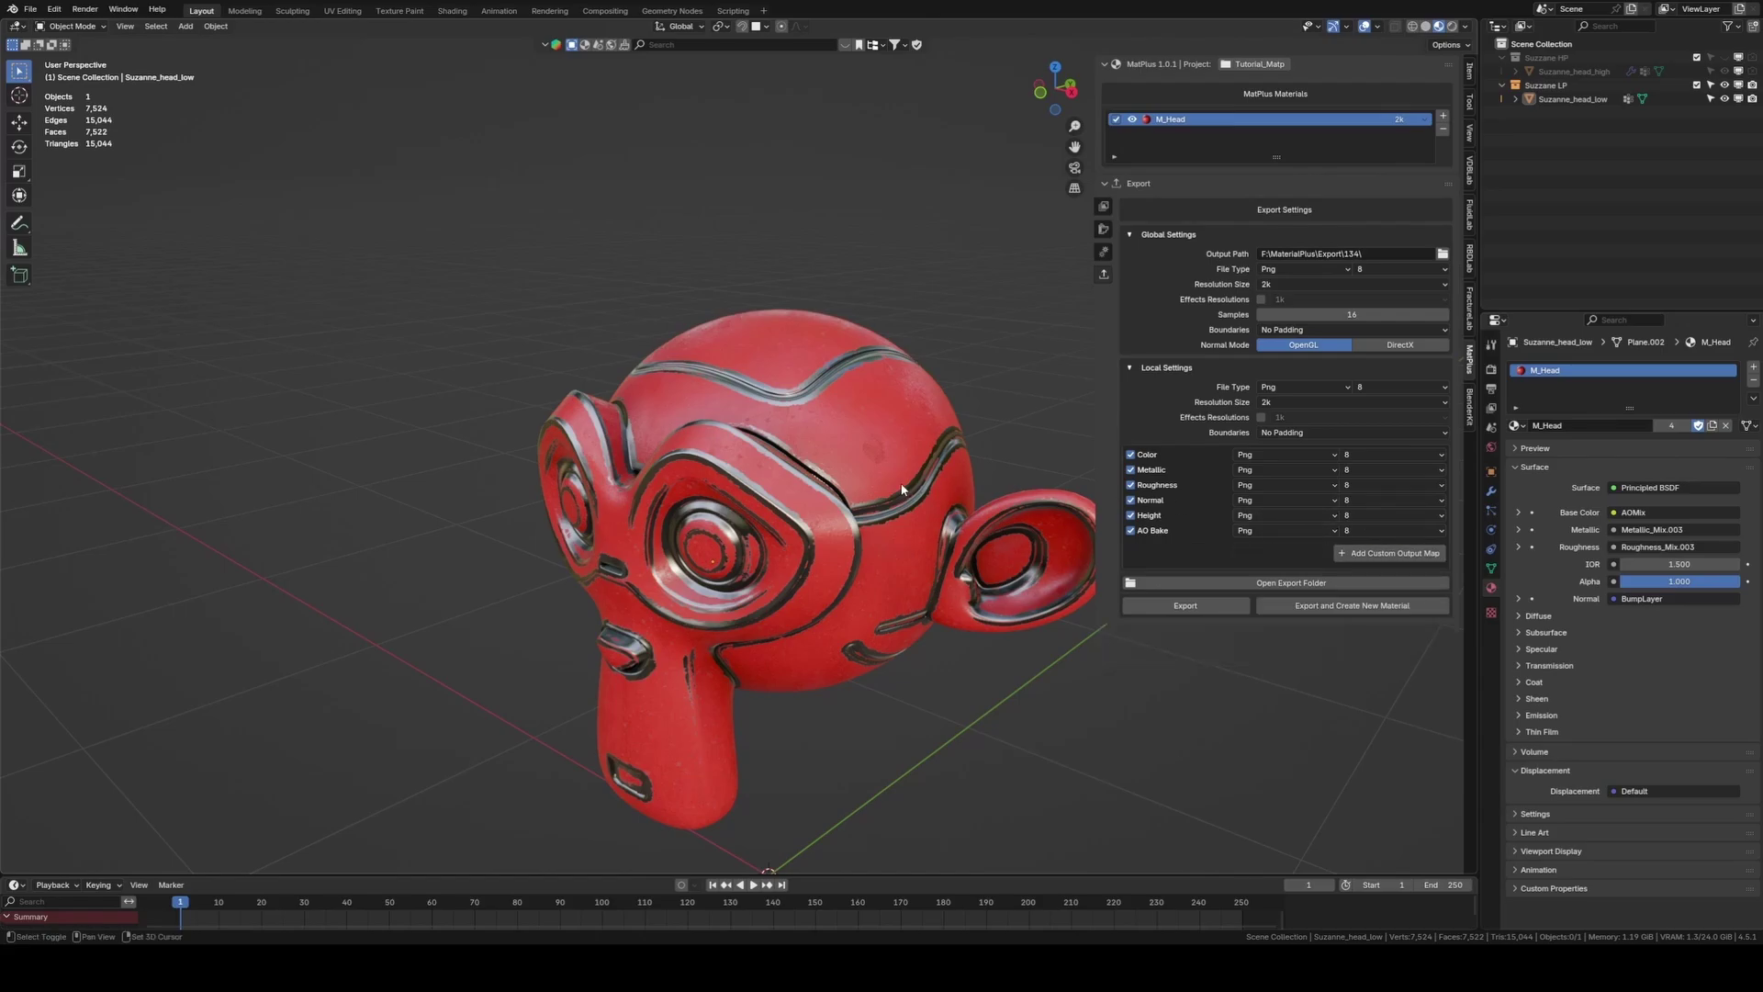
middle_click_drag(895, 482, 900, 457)
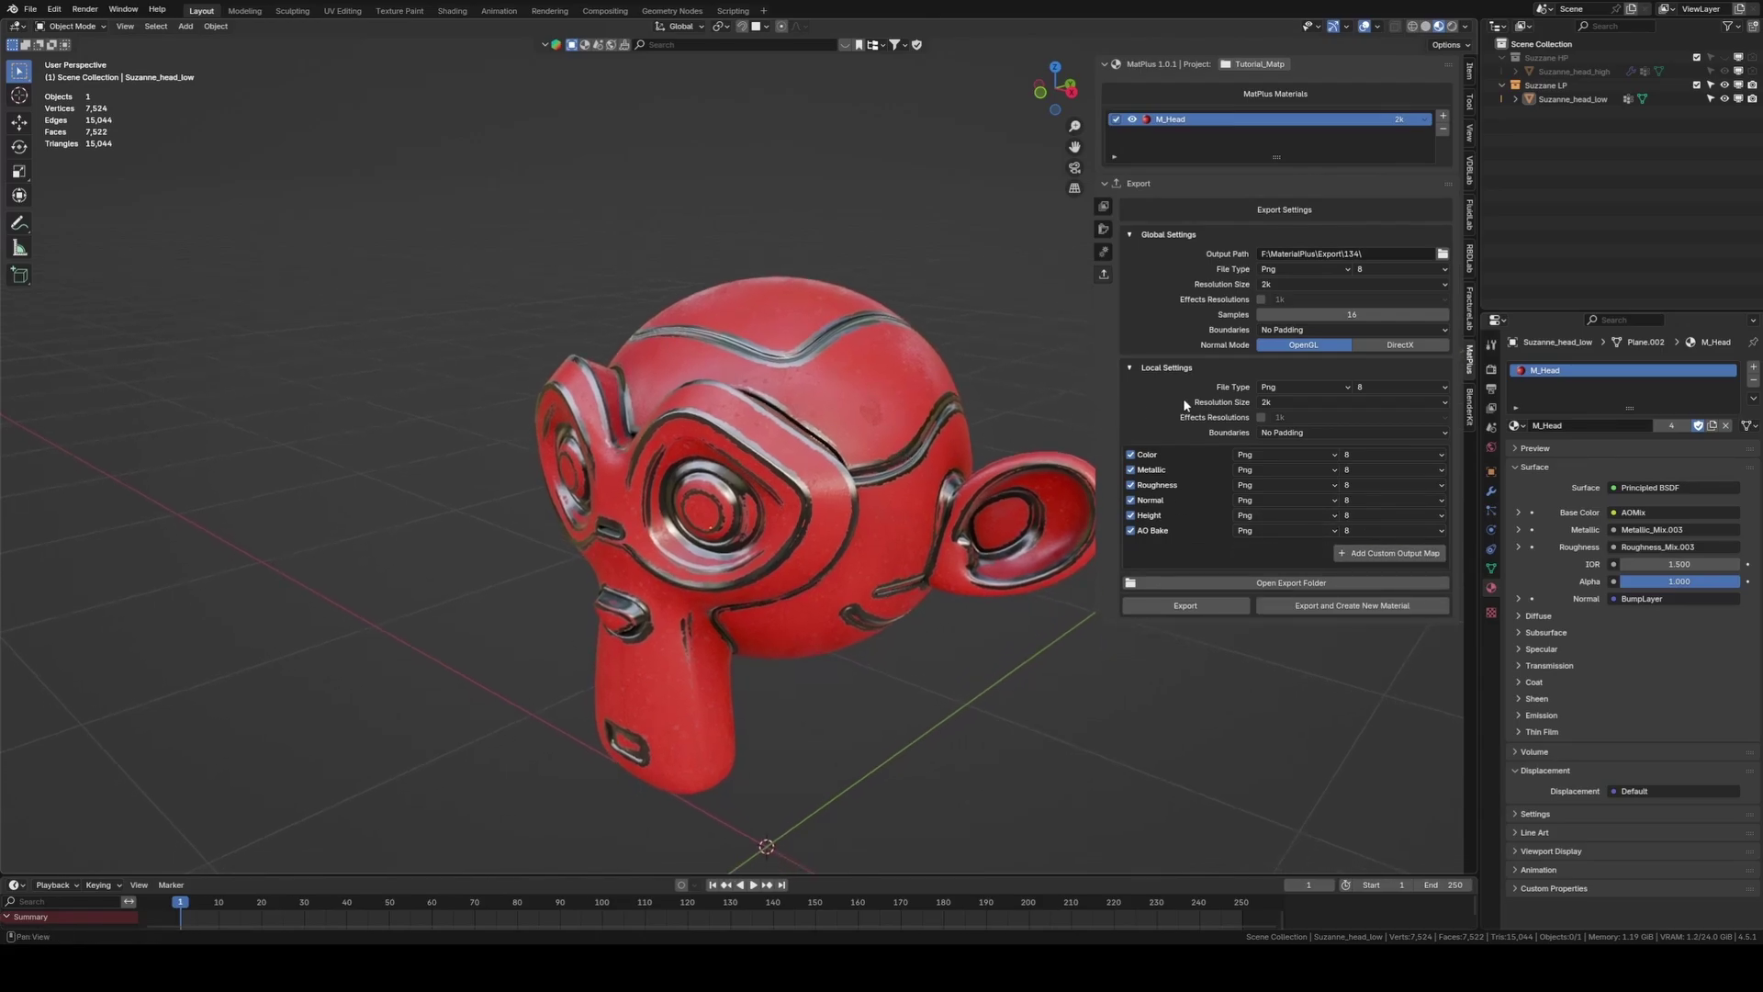